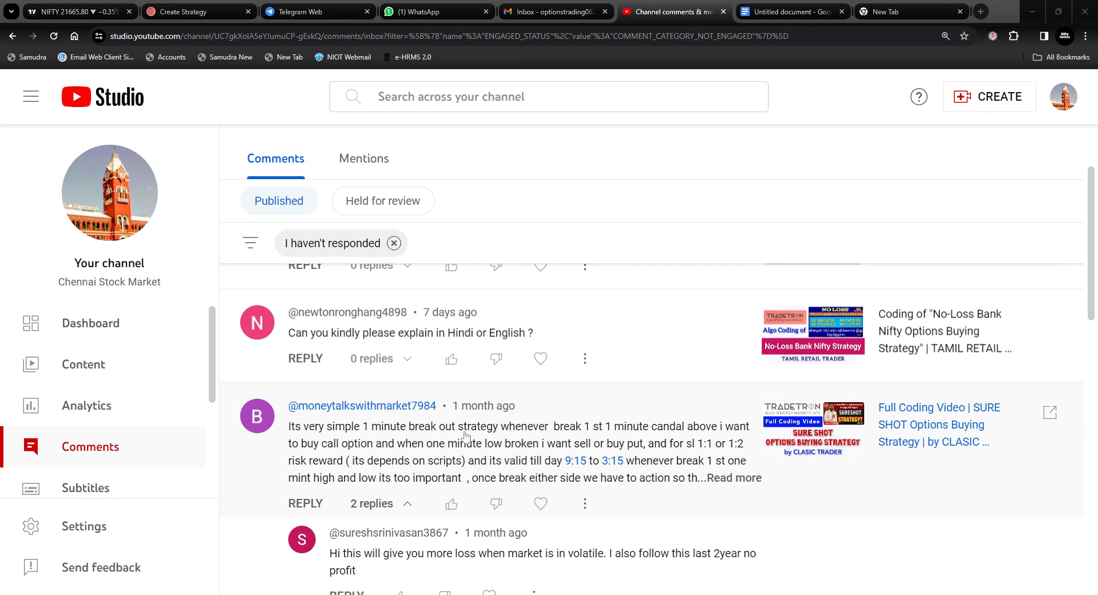
Expand the comment requesting a 1-minute breakout strategy and read its full entry, risk-reward and timing rules
{"action": "left_click", "coordinate": [736, 481]}
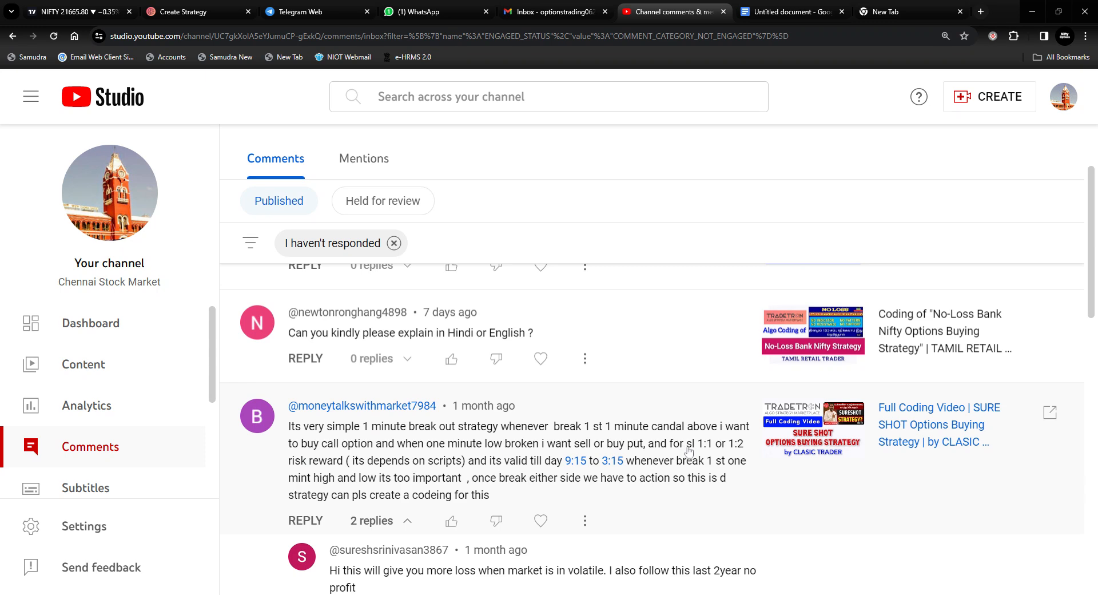
{"action": "left_click_drag", "start_coordinate": [695, 451], "coordinate": [722, 458]}
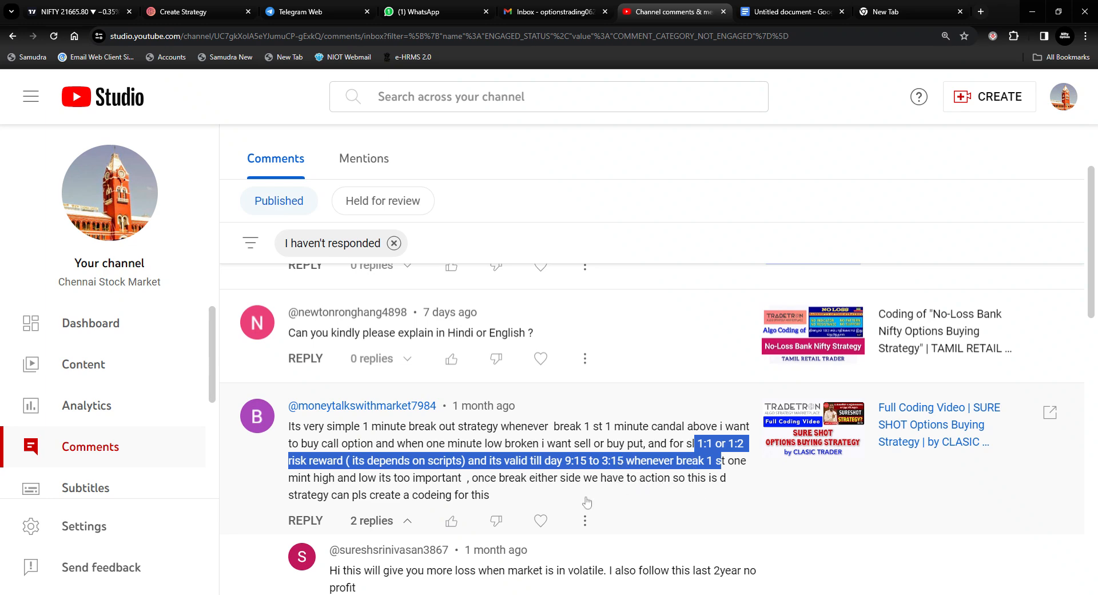
{"action": "left_click", "coordinate": [245, 487]}
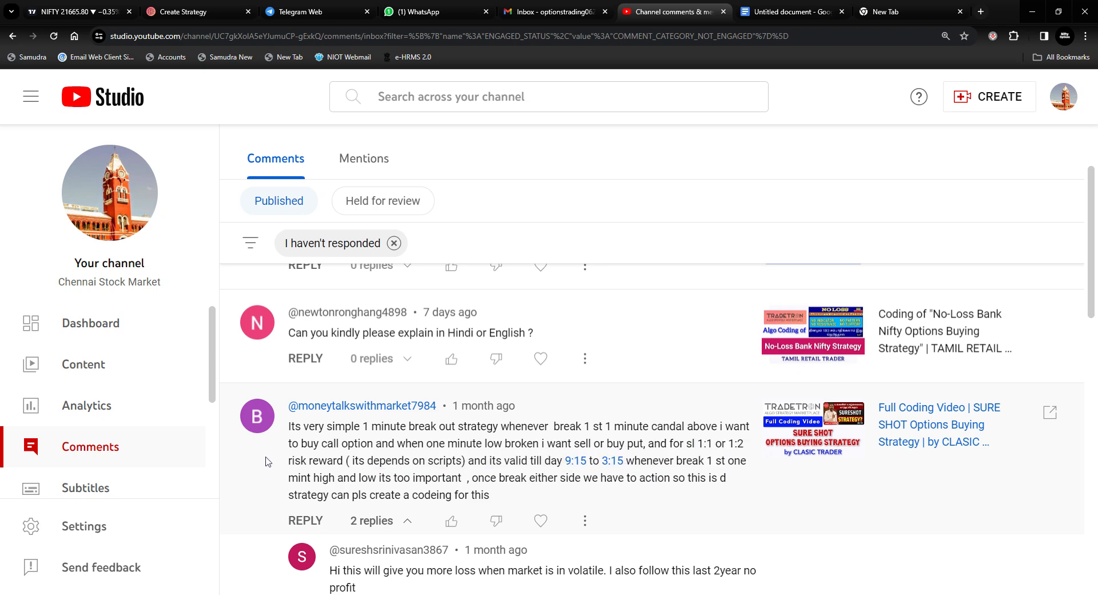
Switch to the Google Docs strategy document and review the Parameters section, from the ORB candle to the universal exit
{"action": "left_click", "coordinate": [776, 15]}
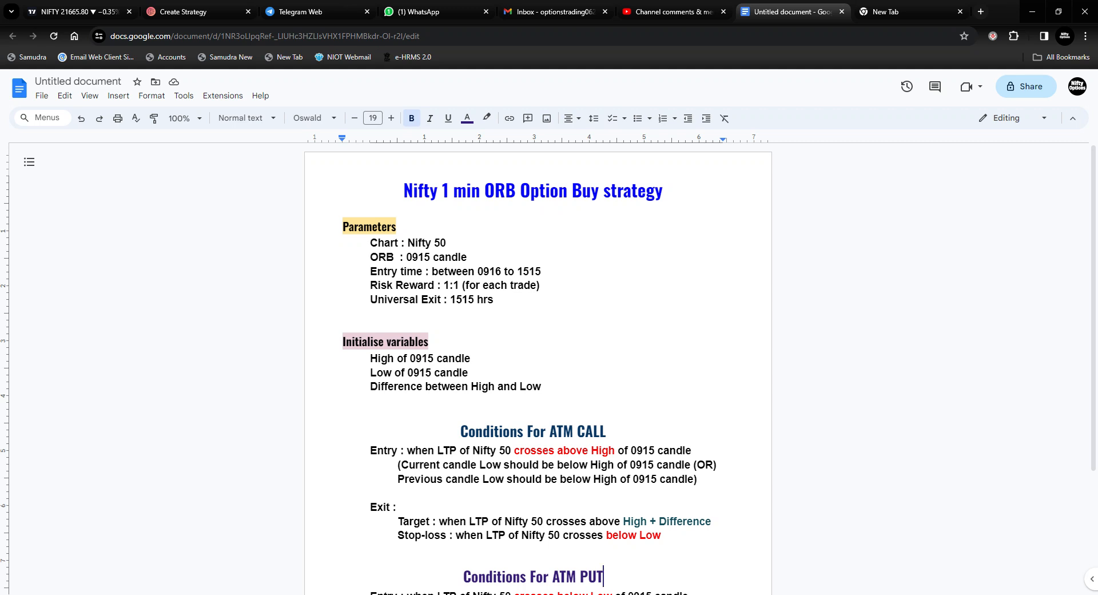
{"action": "left_click_drag", "start_coordinate": [406, 257], "coordinate": [467, 257]}
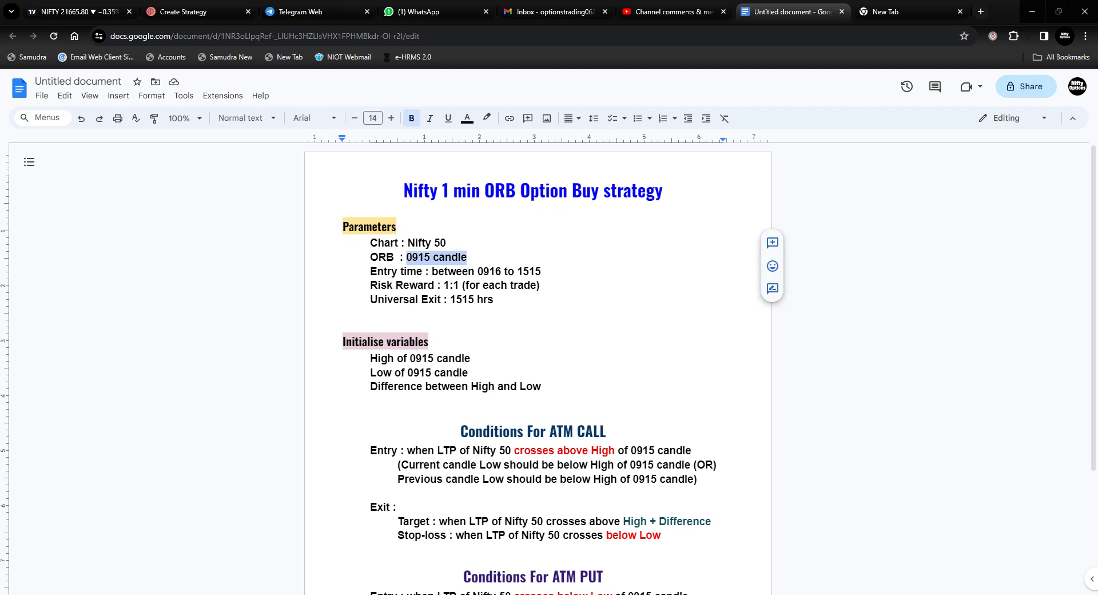
{"action": "left_click", "coordinate": [371, 272]}
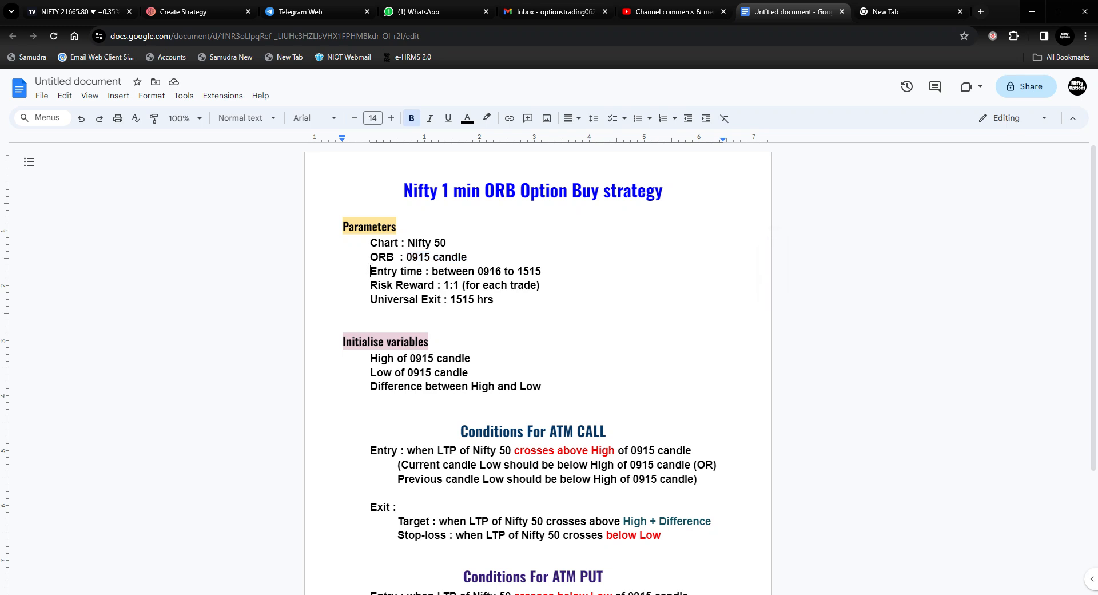
{"action": "left_click_drag", "start_coordinate": [474, 271], "coordinate": [541, 271]}
{"action": "left_click", "coordinate": [541, 285]}
{"action": "left_click_drag", "start_coordinate": [371, 285], "coordinate": [540, 285]}
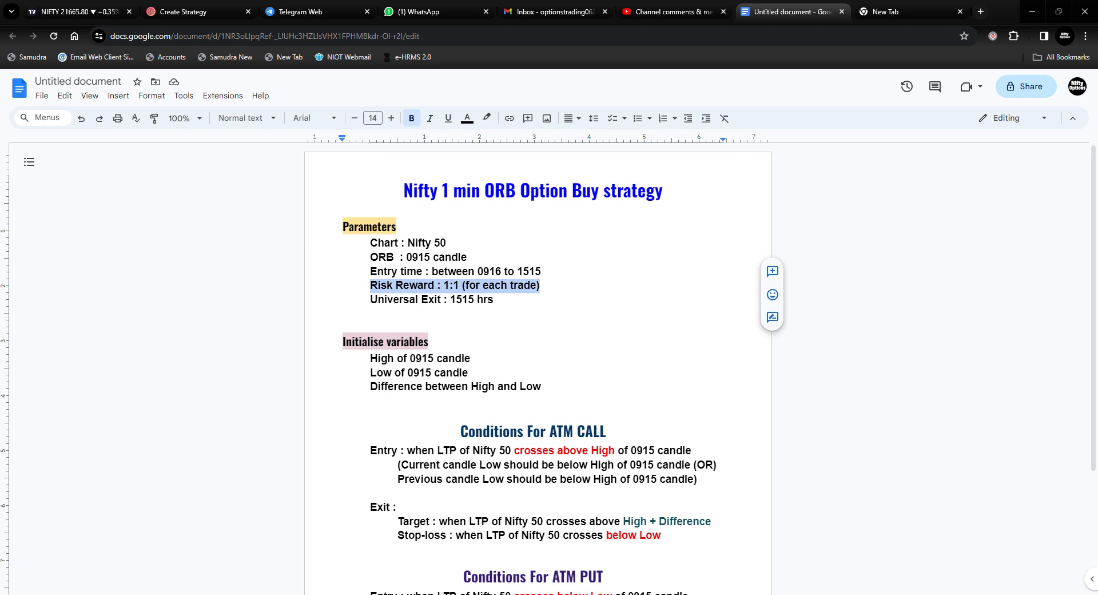
{"action": "left_click", "coordinate": [344, 314]}
{"action": "left_click", "coordinate": [371, 299]}
{"action": "left_click_drag", "start_coordinate": [371, 299], "coordinate": [497, 300]}
{"action": "left_click", "coordinate": [343, 314]}
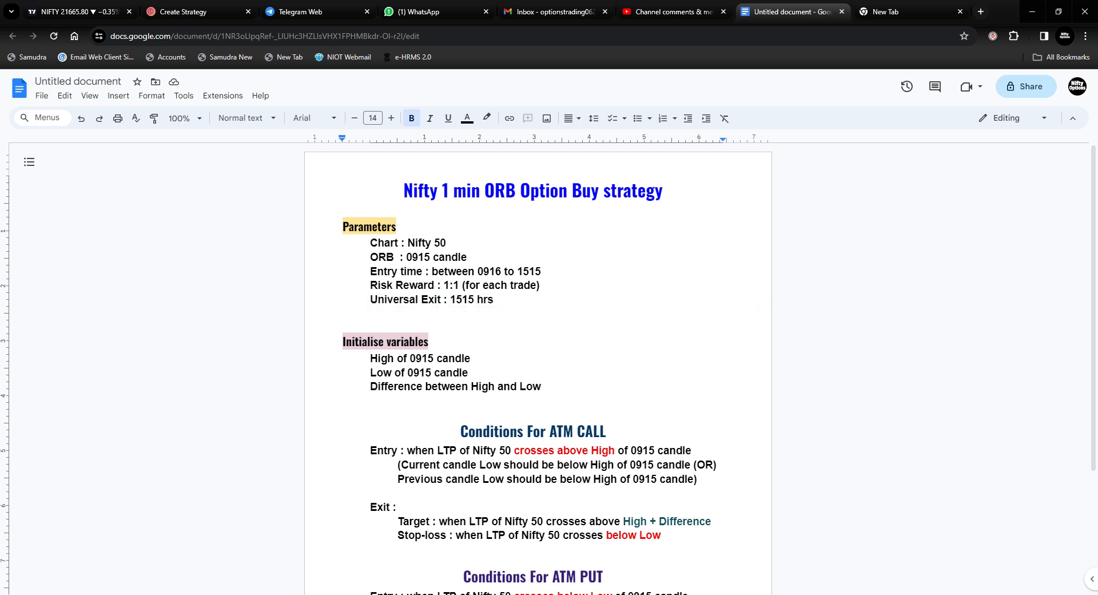
Review the Initialise variables section covering the 0915 candle's high, its low and their difference
{"action": "scroll", "coordinate": [537, 366], "scroll_direction": "down", "scroll_amount": 1}
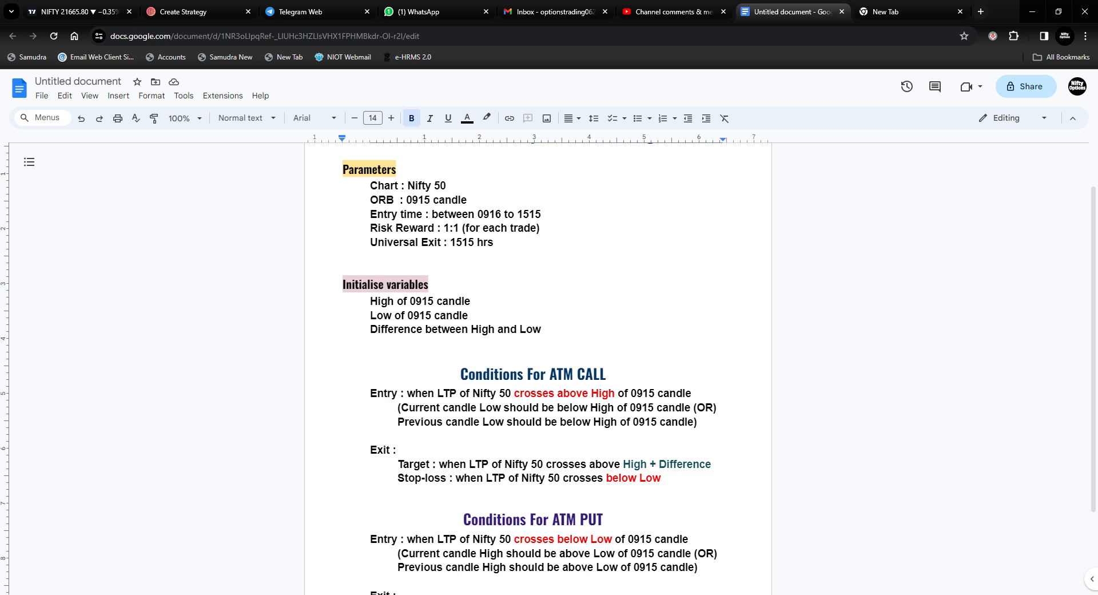
{"action": "left_click_drag", "start_coordinate": [371, 301], "coordinate": [436, 300]}
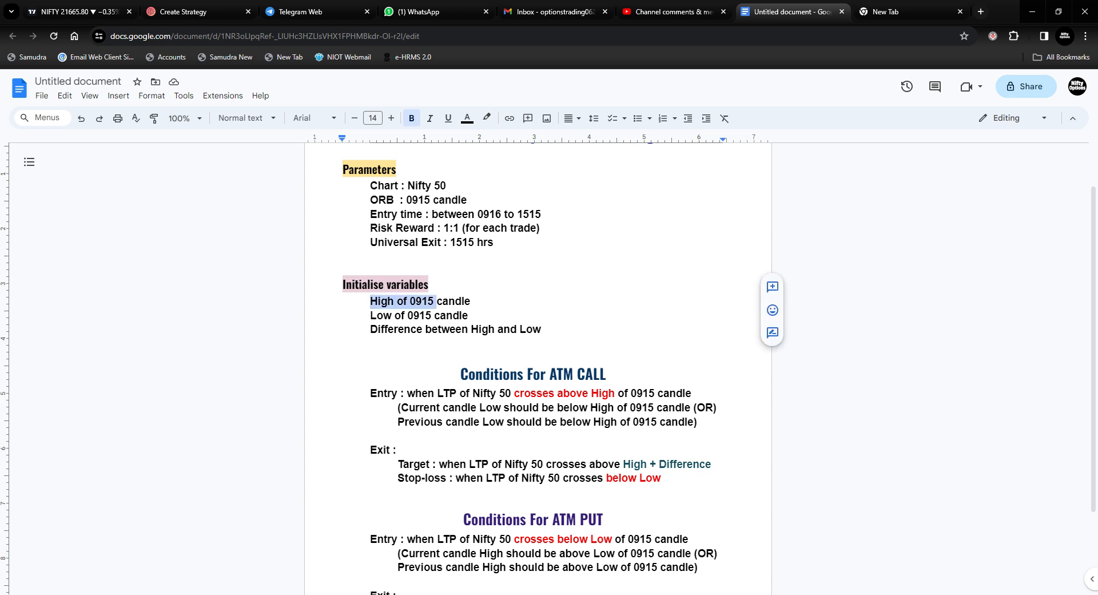
{"action": "left_click", "coordinate": [472, 301]}
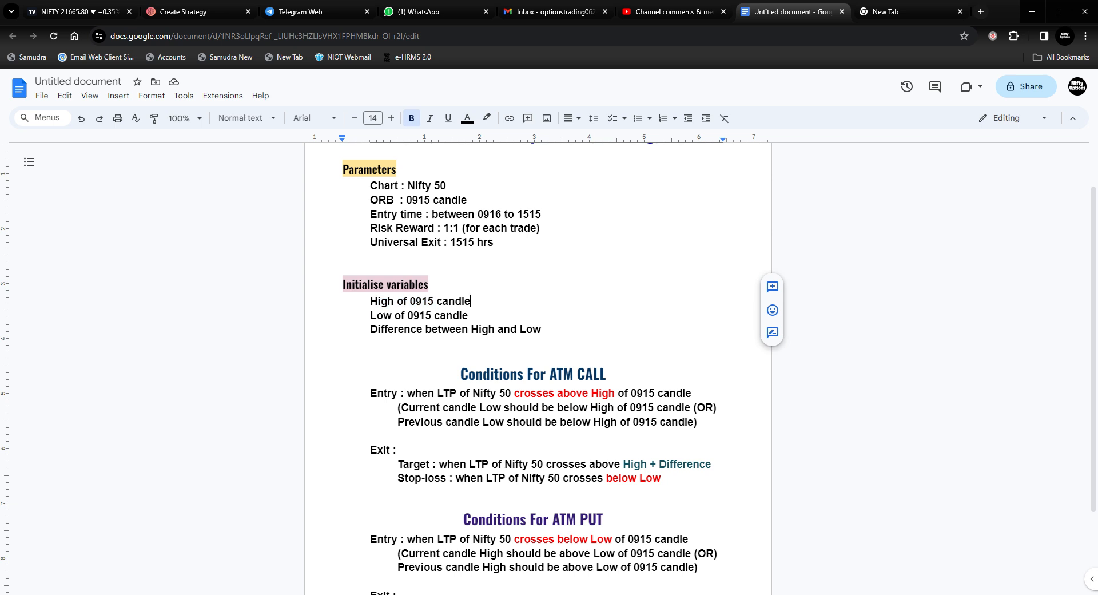
{"action": "left_click_drag", "start_coordinate": [370, 315], "coordinate": [460, 315]}
{"action": "left_click_drag", "start_coordinate": [370, 329], "coordinate": [541, 329]}
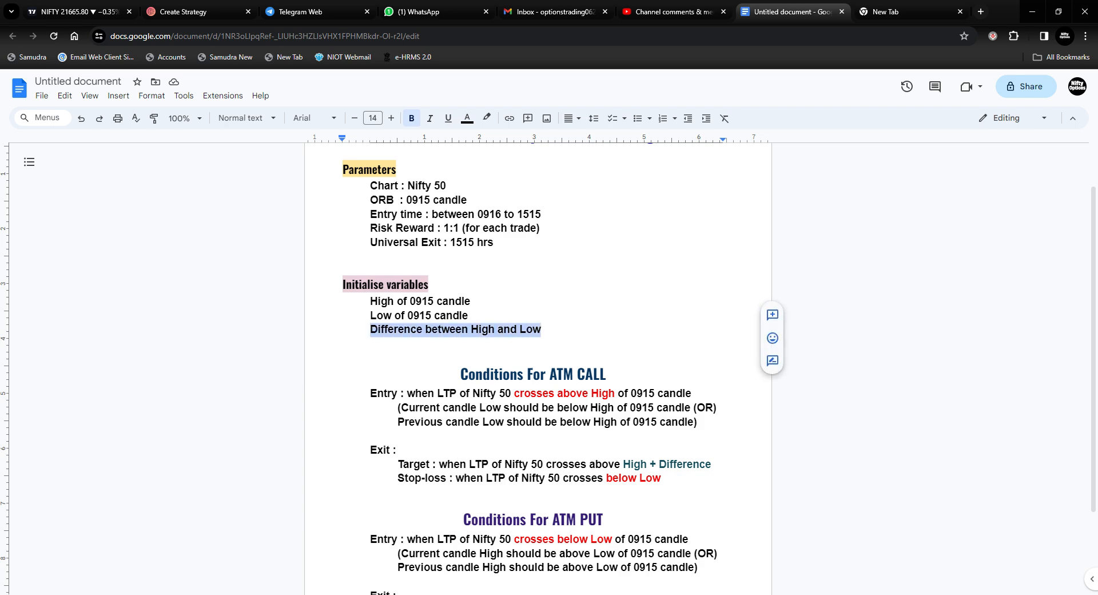
{"action": "left_click", "coordinate": [461, 374]}
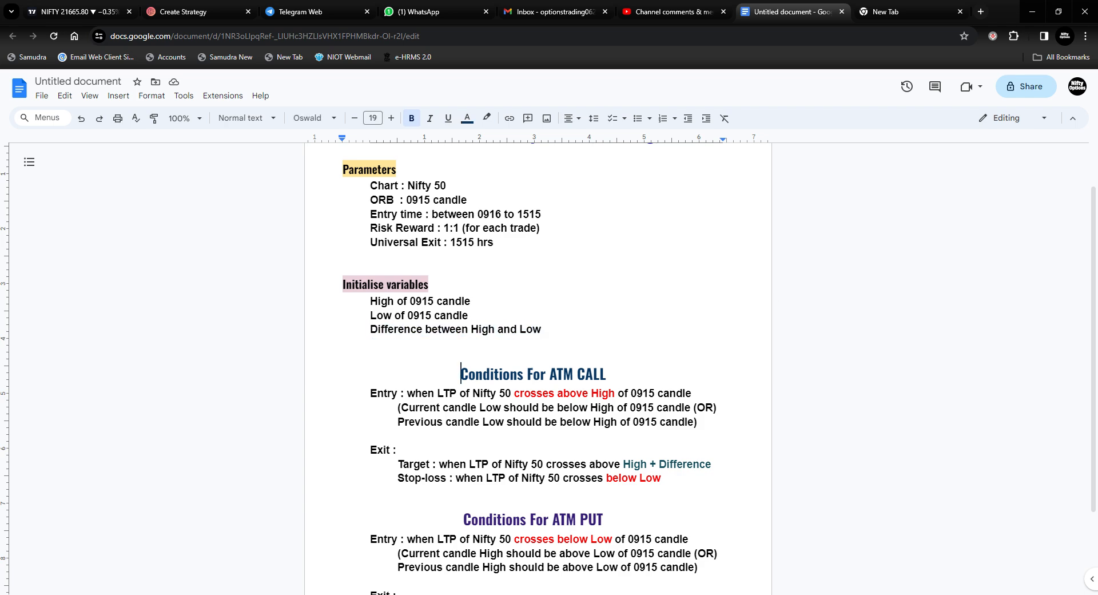
Review the main entry rules for the ATM CALL and ATM PUT conditions
{"action": "scroll", "coordinate": [461, 374], "scroll_direction": "down", "scroll_amount": 2}
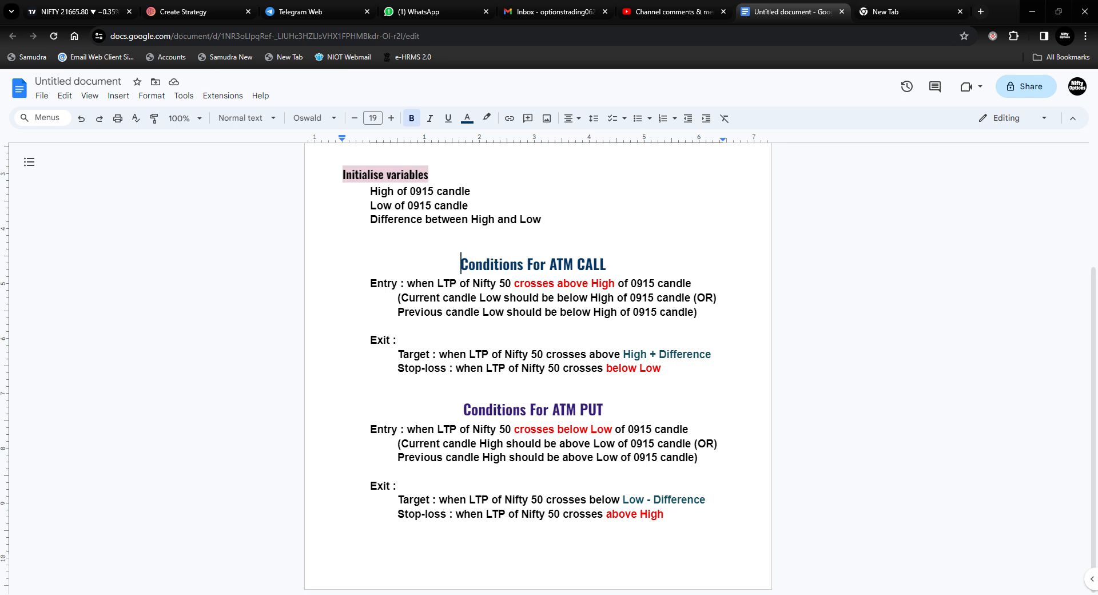
{"action": "left_click_drag", "start_coordinate": [407, 284], "coordinate": [697, 283]}
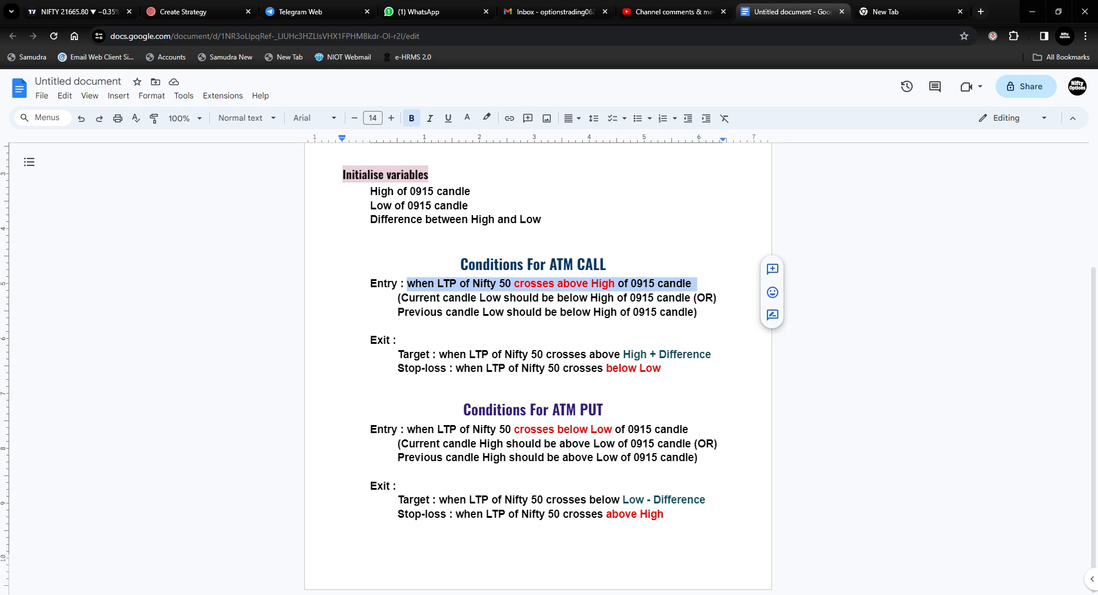
{"action": "left_click", "coordinate": [343, 380]}
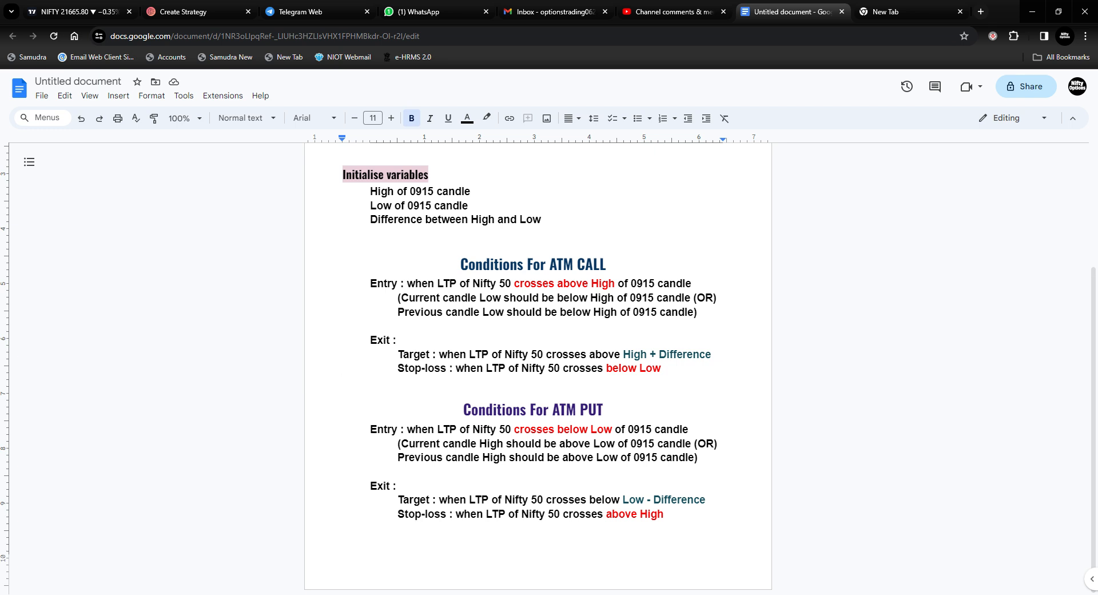
{"action": "left_click_drag", "start_coordinate": [404, 429], "coordinate": [694, 429]}
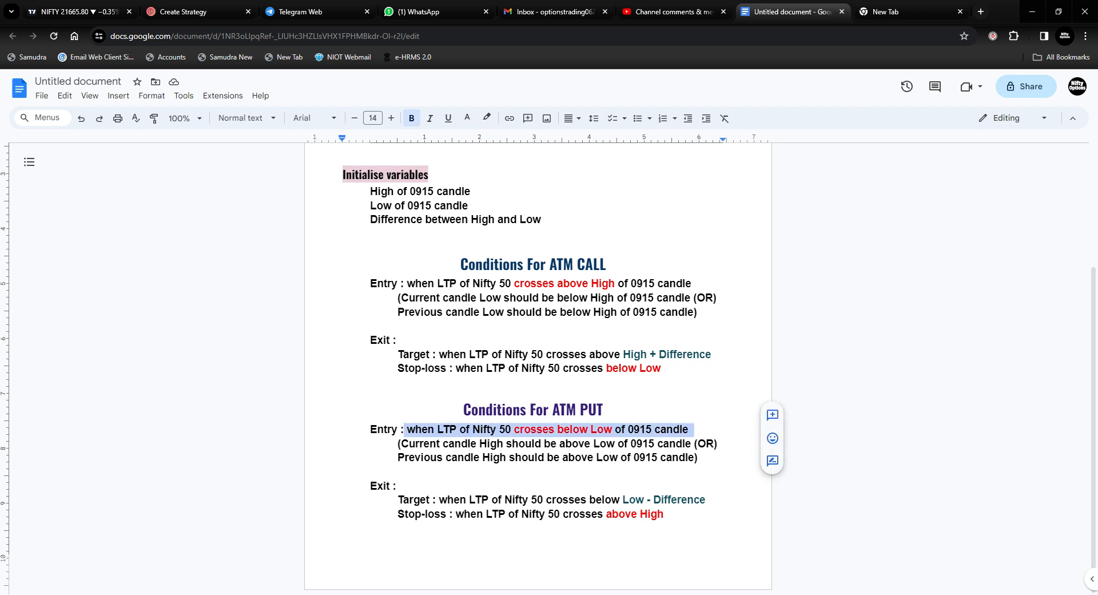
{"action": "left_click", "coordinate": [343, 472]}
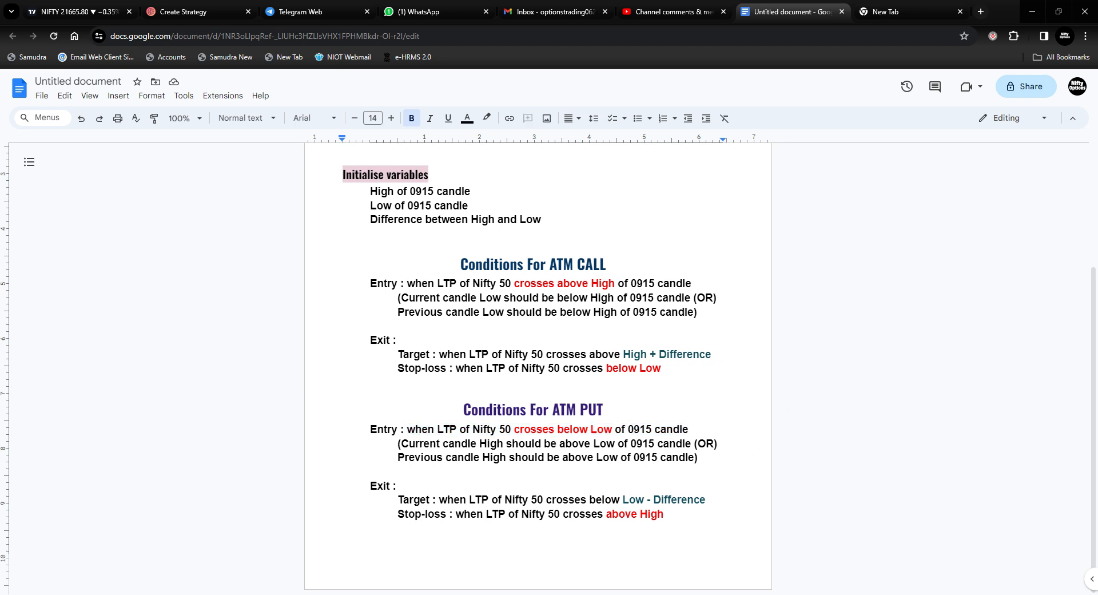
Examine the ATM CALL target and stop-loss rules and the bracketed current and previous candle conditions for both CALL and PUT
{"action": "left_click_drag", "start_coordinate": [460, 264], "coordinate": [612, 264]}
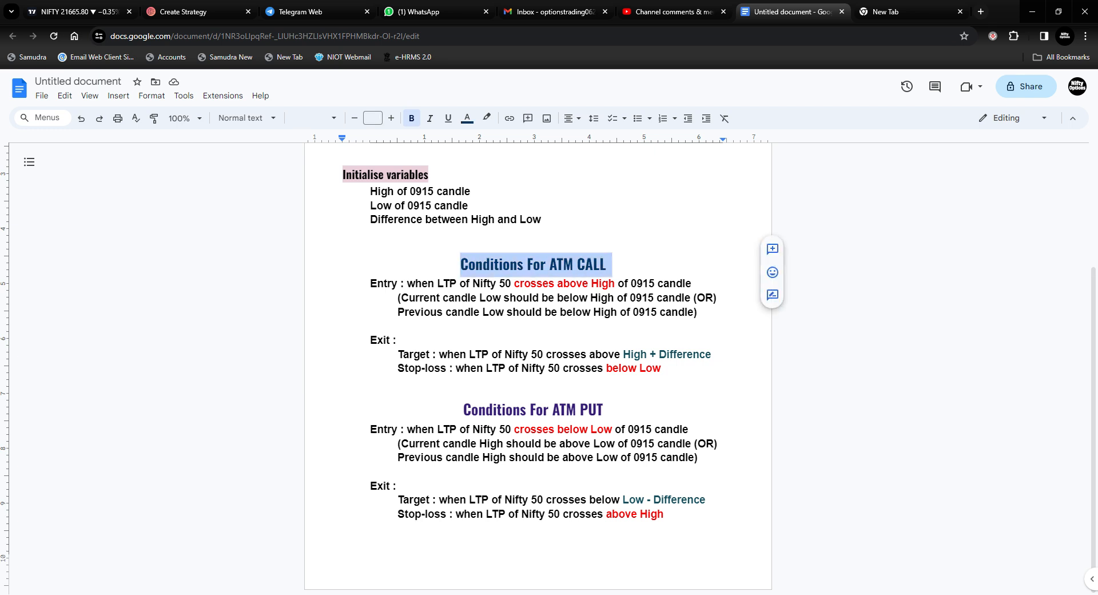
{"action": "left_click_drag", "start_coordinate": [398, 354], "coordinate": [429, 355]}
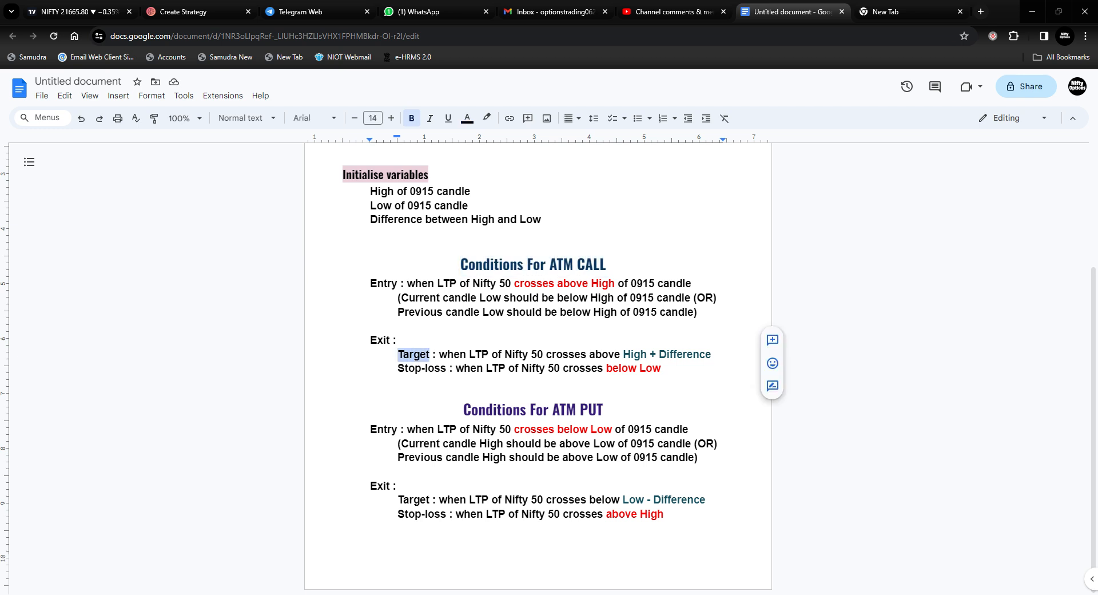
{"action": "left_click", "coordinate": [439, 354]}
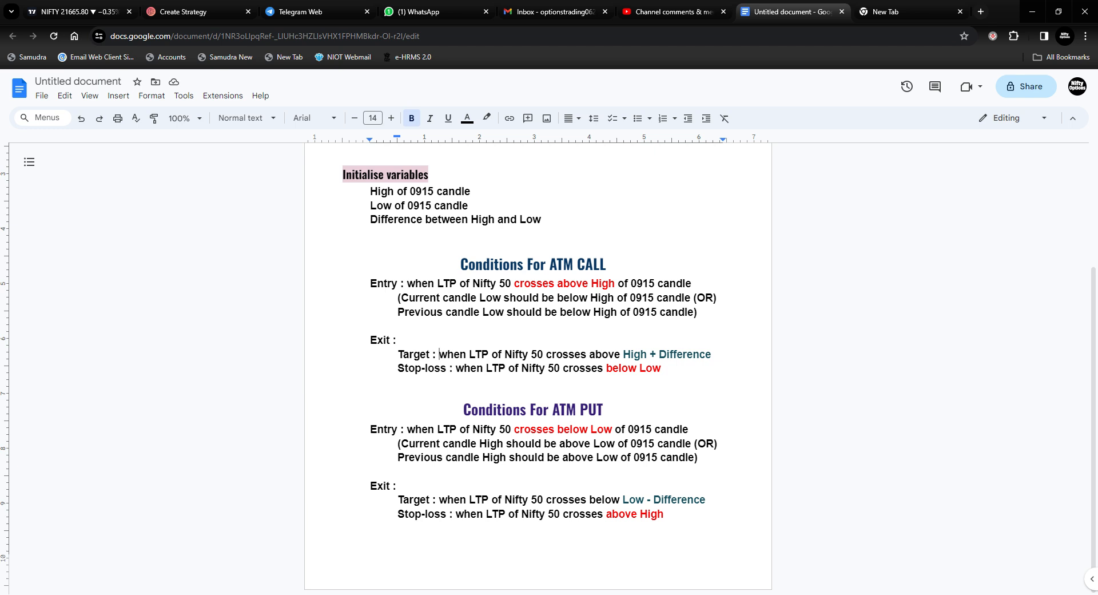
{"action": "left_click_drag", "start_coordinate": [456, 368], "coordinate": [669, 368]}
{"action": "left_click", "coordinate": [666, 369]}
{"action": "left_click_drag", "start_coordinate": [397, 297], "coordinate": [701, 312]}
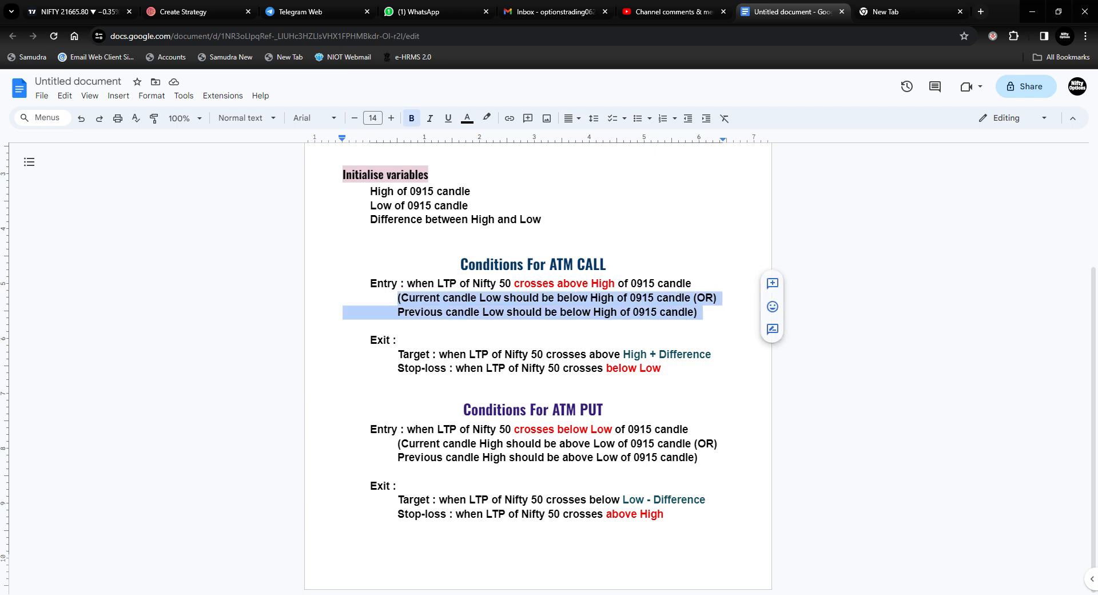
{"action": "left_click_drag", "start_coordinate": [398, 444], "coordinate": [698, 458]}
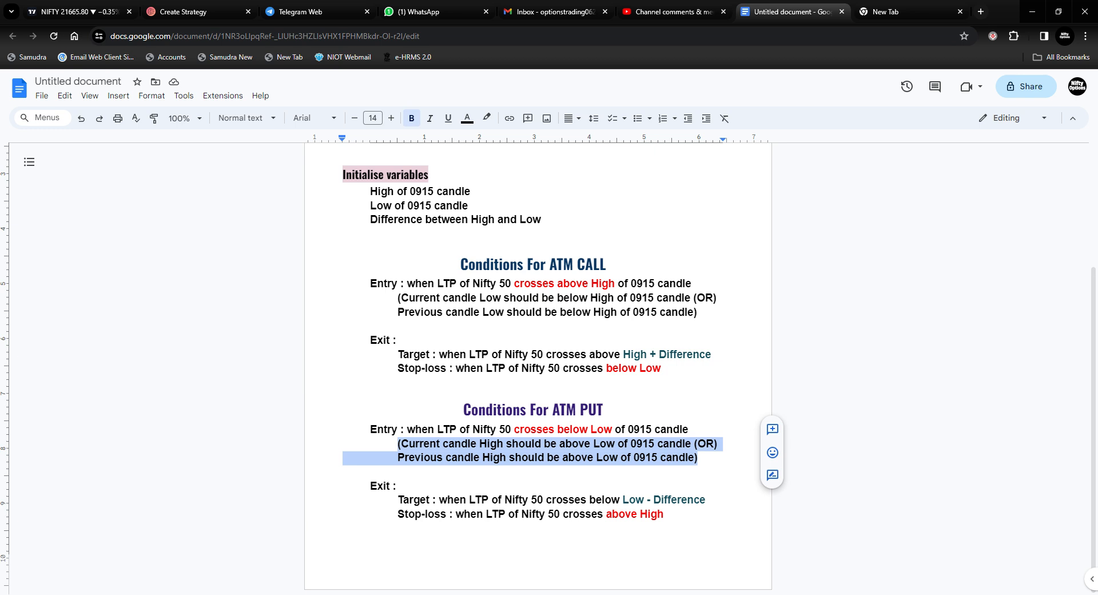
{"action": "left_click", "coordinate": [398, 297]}
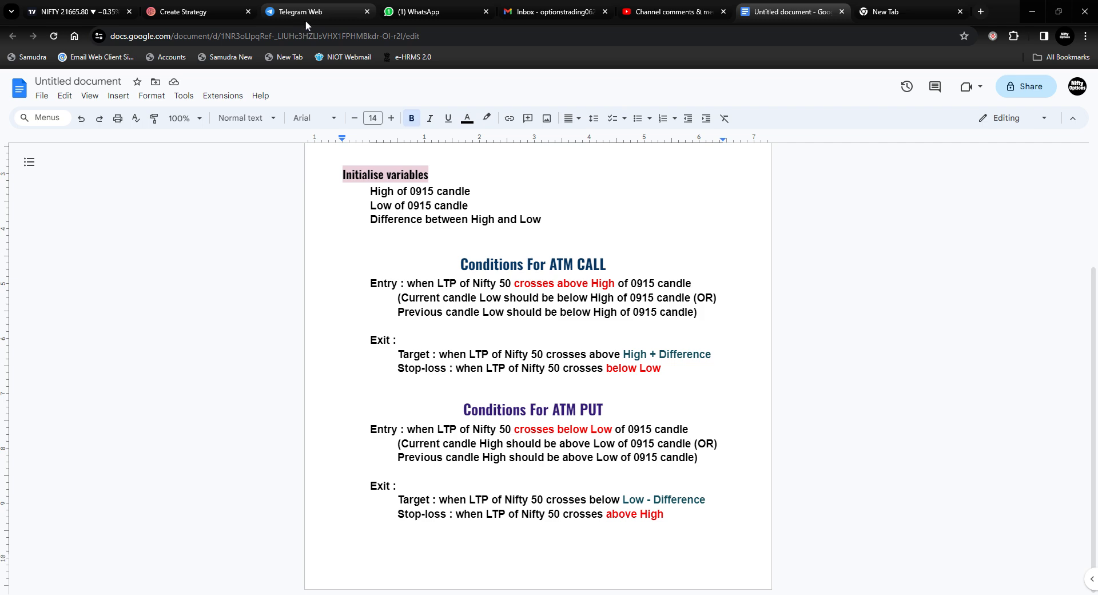
Switch to the TradingView Nifty 50 one-minute chart and examine the opening candles of 27 December
{"action": "left_click", "coordinate": [92, 14]}
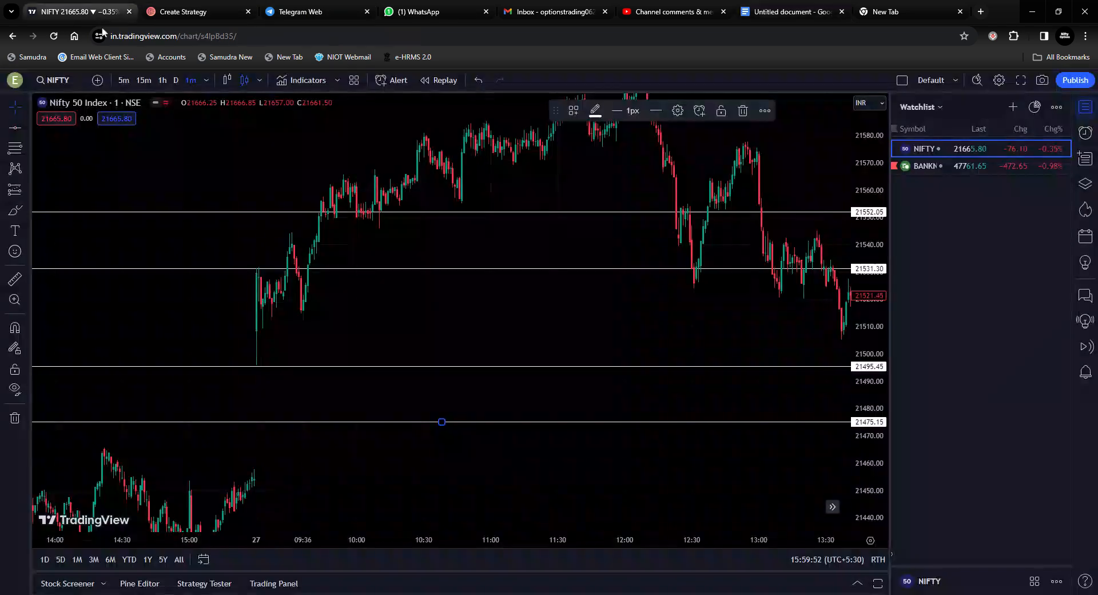
{"action": "left_click_drag", "start_coordinate": [458, 314], "coordinate": [536, 313]}
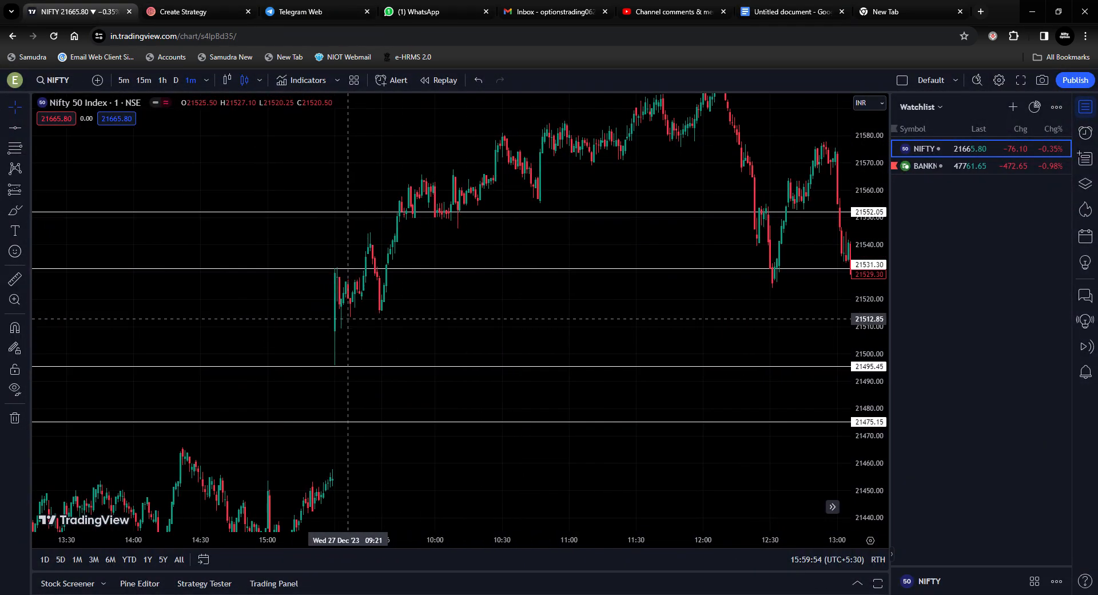
{"action": "scroll", "coordinate": [331, 314], "scroll_direction": "up", "scroll_amount": 7}
{"action": "left_click_drag", "start_coordinate": [265, 308], "coordinate": [642, 332]}
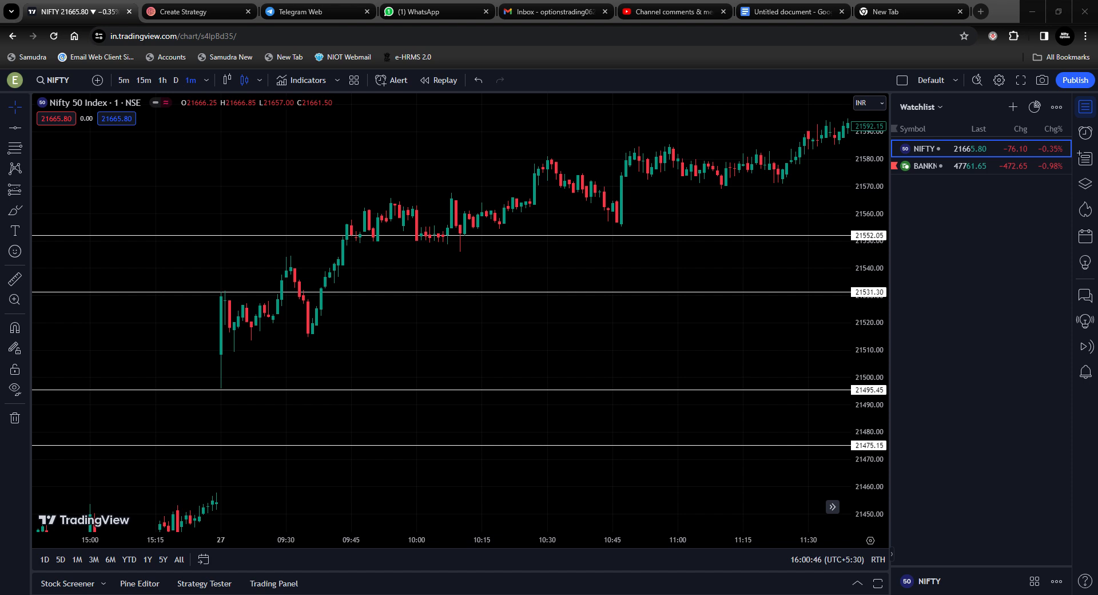
Set the price of the uppermost horizontal line on the chart to 21567
{"action": "left_click", "coordinate": [401, 235]}
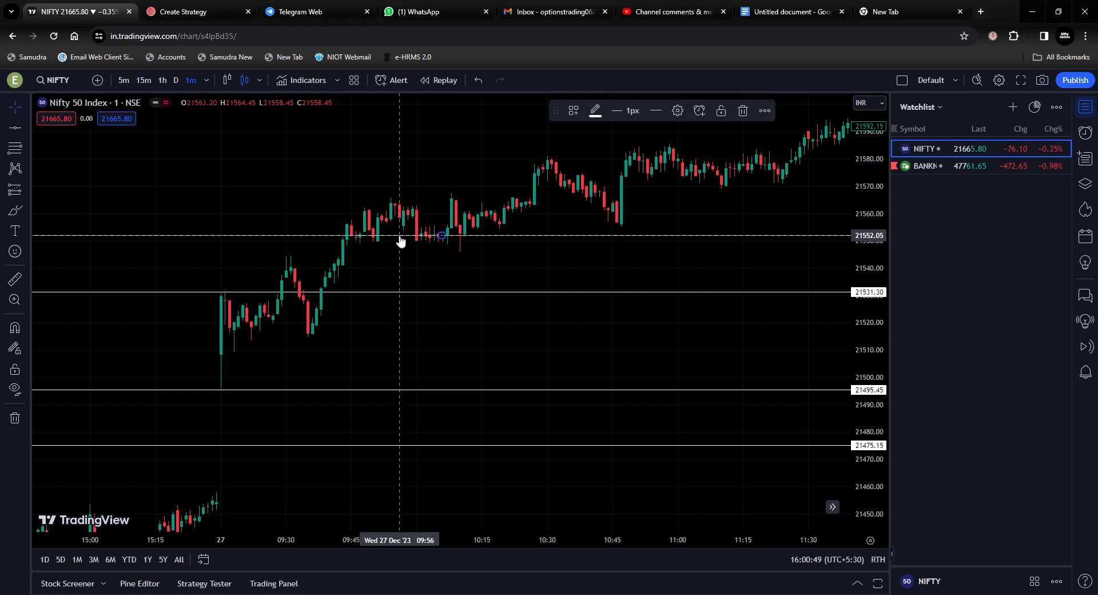
{"action": "left_click", "coordinate": [675, 111]}
{"action": "type", "text": "21567"}
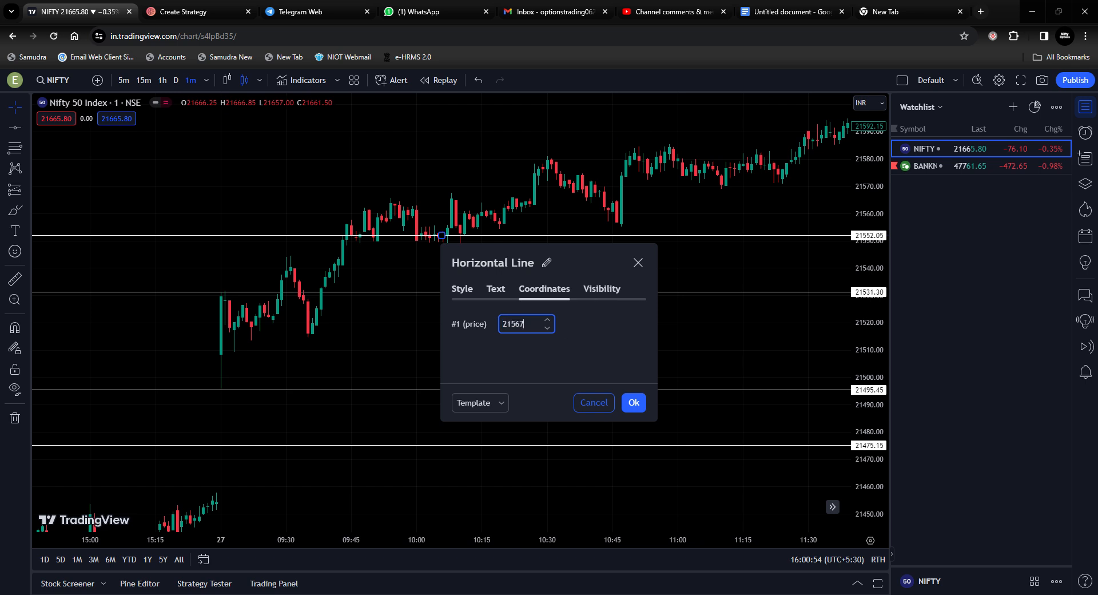
{"action": "left_click", "coordinate": [633, 402]}
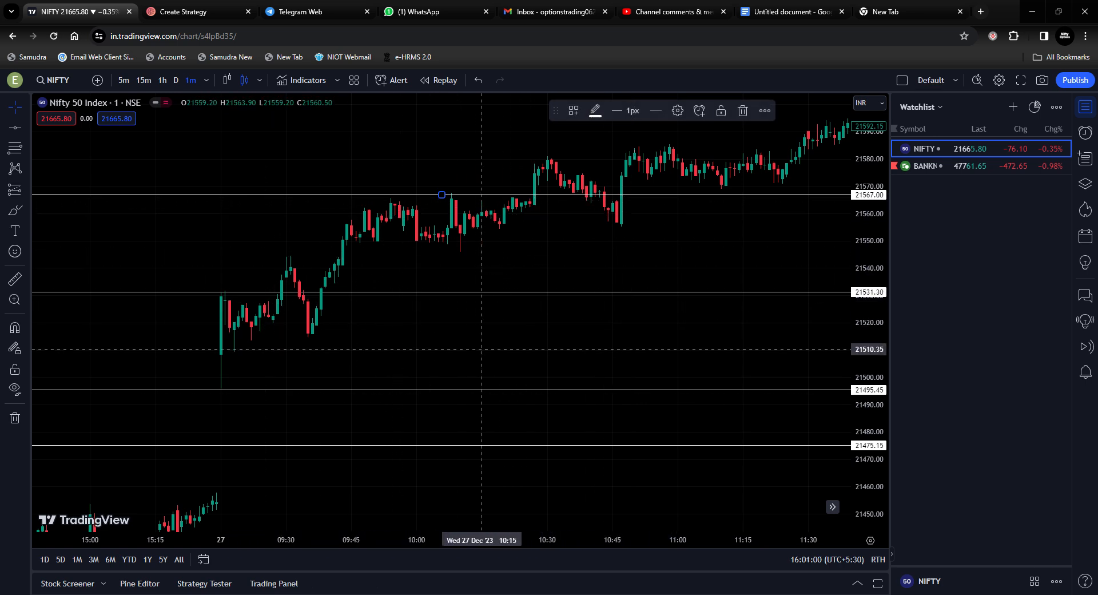
{"action": "left_click", "coordinate": [264, 594]}
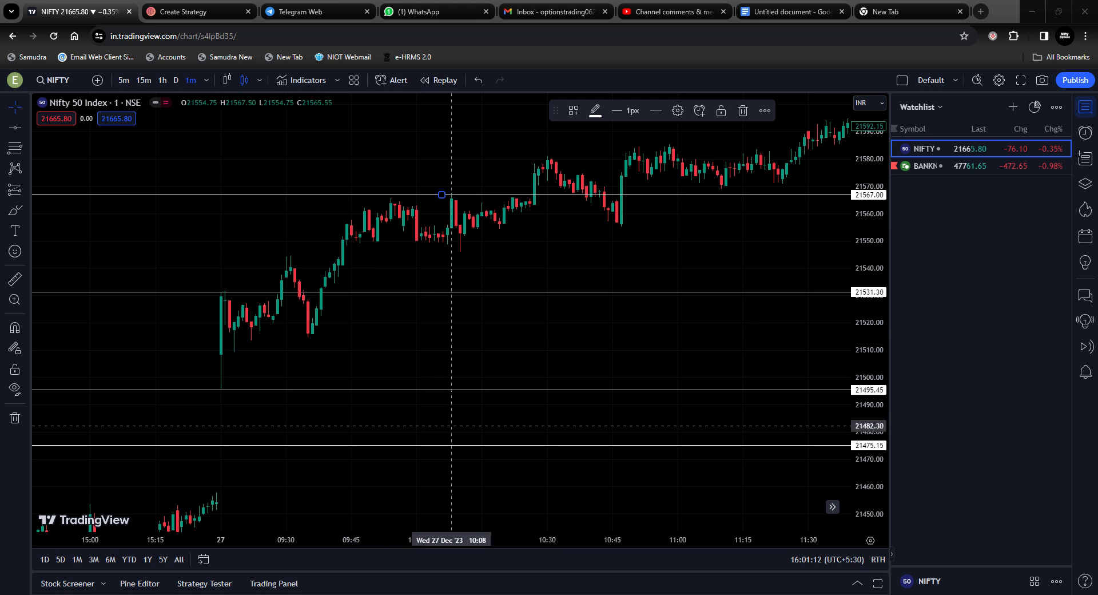
Set the price of the lowest horizontal line on the chart to 21459
{"action": "left_click", "coordinate": [404, 446]}
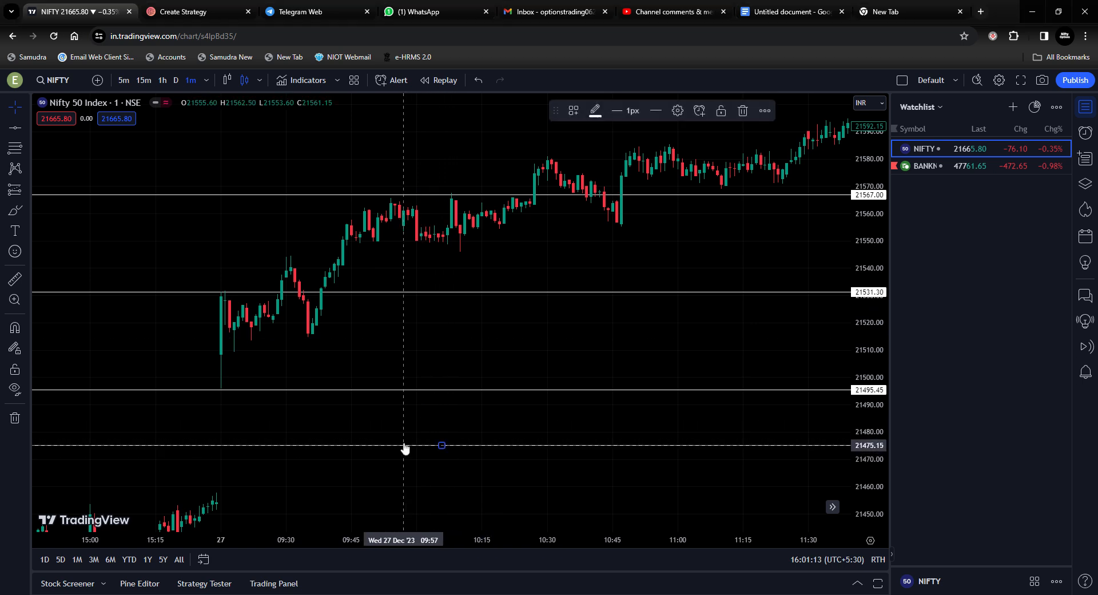
{"action": "left_click", "coordinate": [677, 111]}
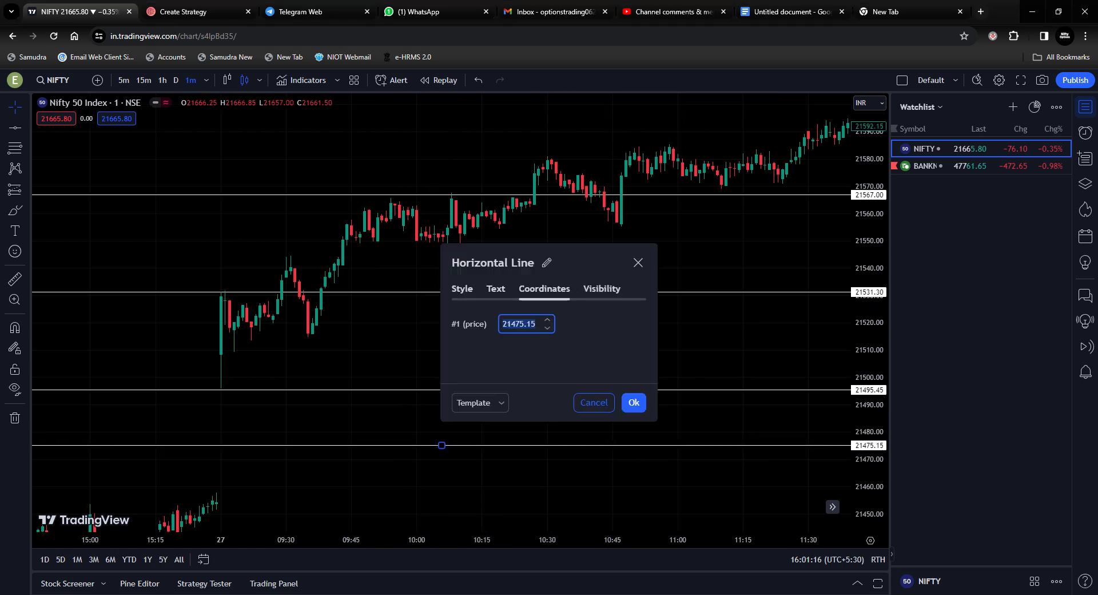
{"action": "type", "text": "21459"}
{"action": "key", "text": "Return"}
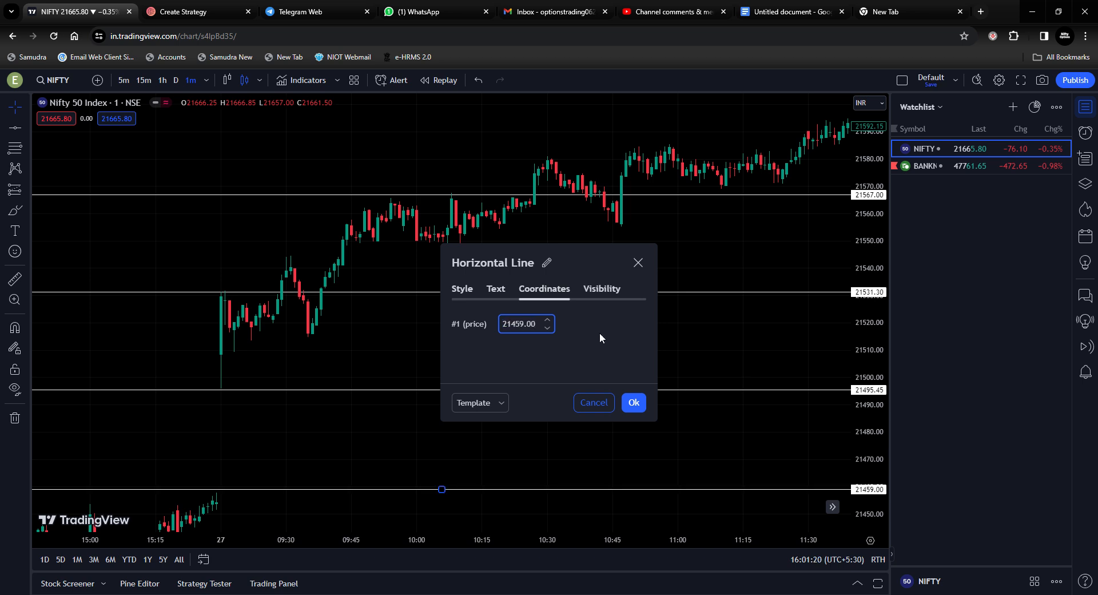
{"action": "left_click", "coordinate": [633, 404]}
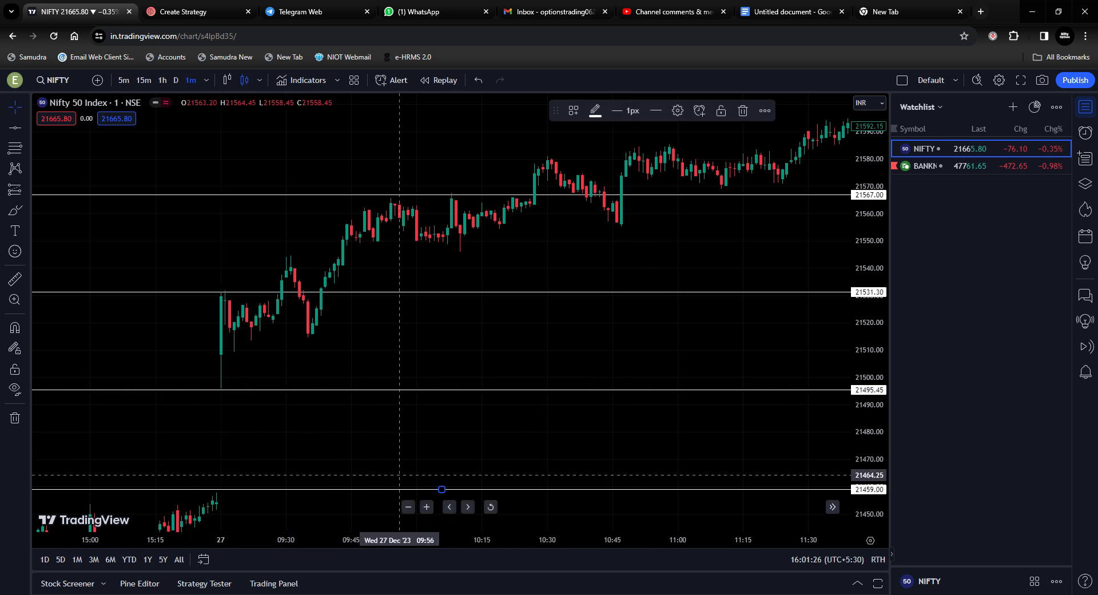
Examine the Nifty one-minute candles of 27 December after the opening range against the four marked horizontal price levels
{"action": "left_click", "coordinate": [552, 442]}
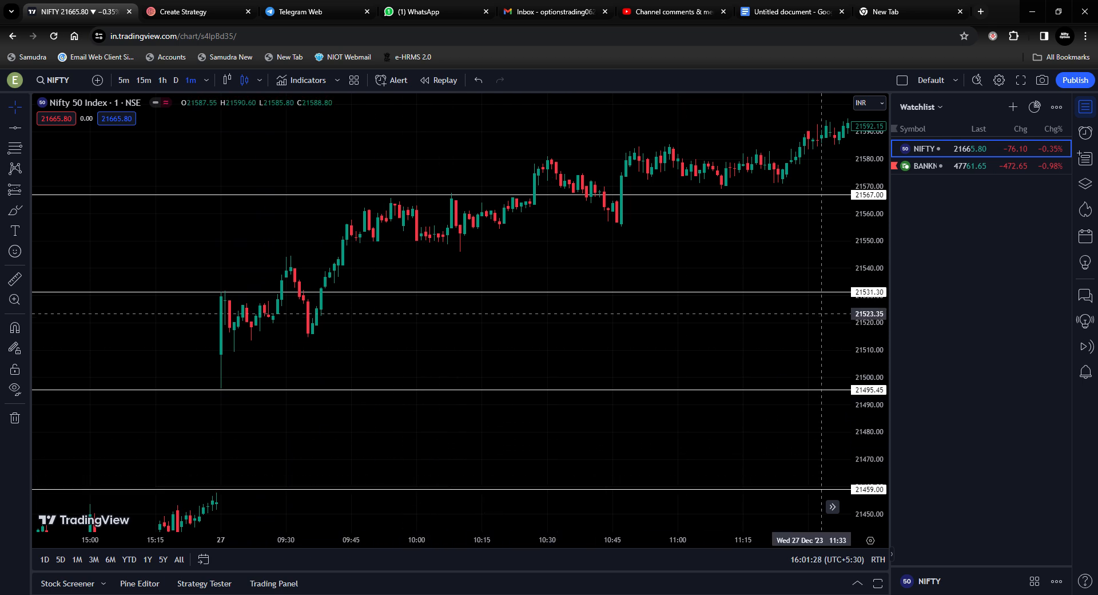
{"action": "left_click_drag", "start_coordinate": [854, 255], "coordinate": [854, 309]}
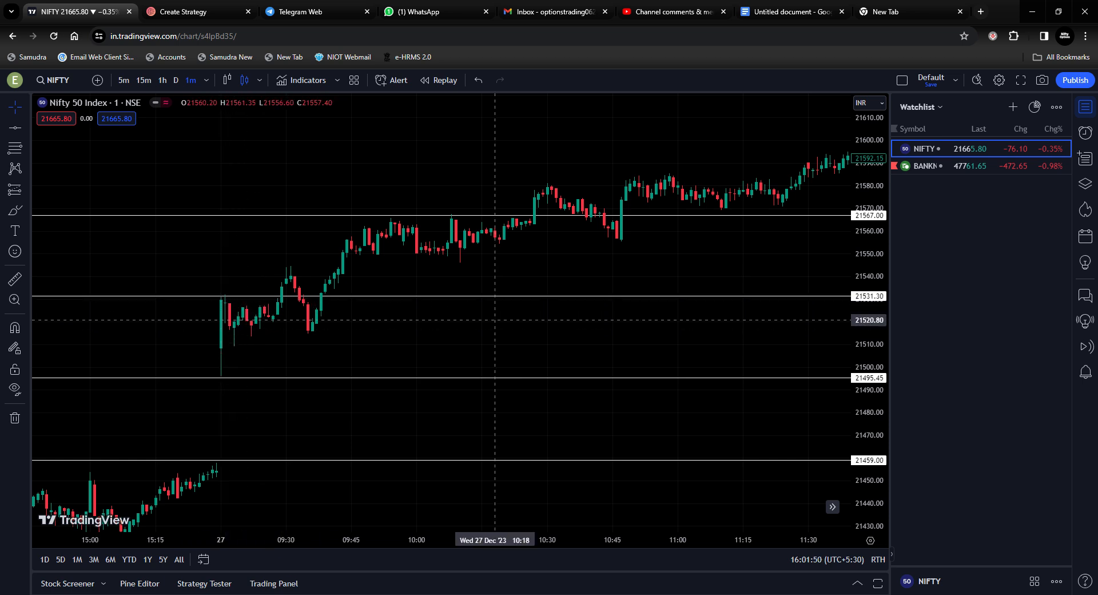
{"action": "left_click", "coordinate": [234, 297]}
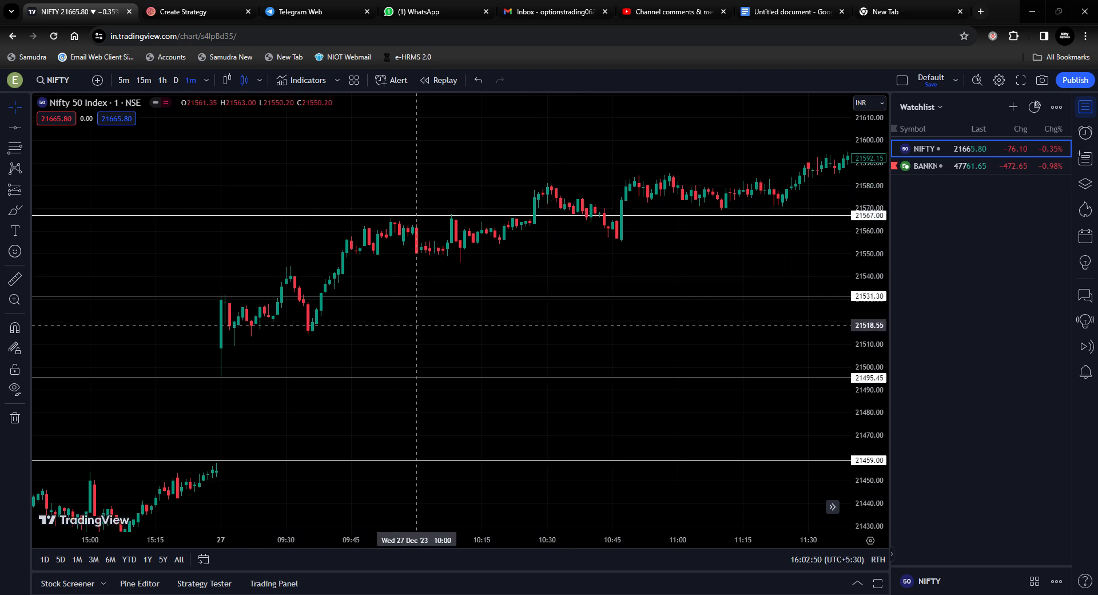
{"action": "scroll", "coordinate": [537, 335], "scroll_direction": "down", "scroll_amount": 1}
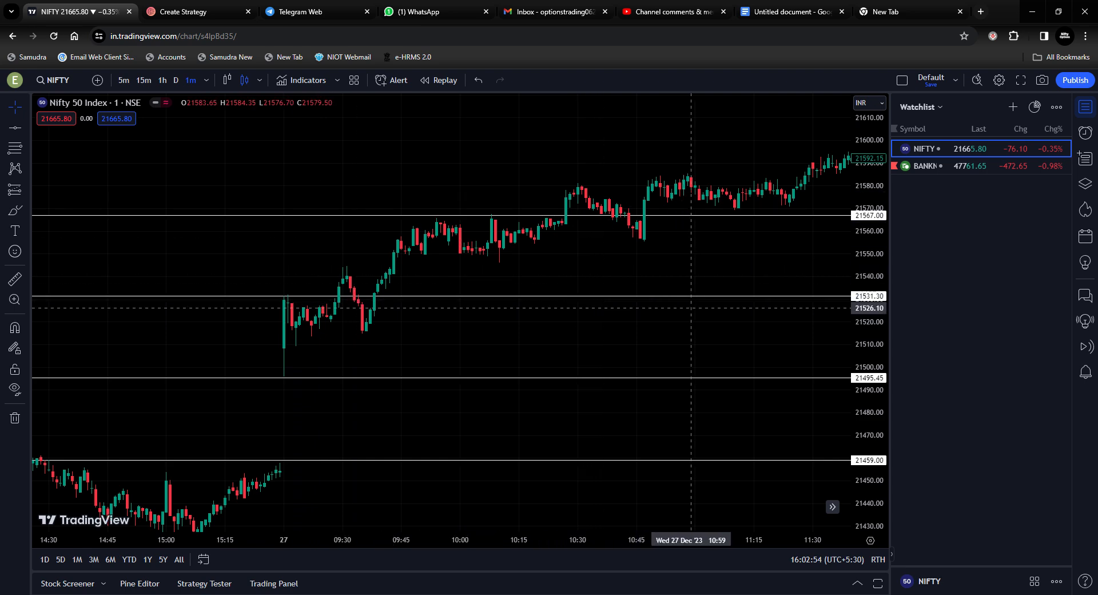
{"action": "scroll", "coordinate": [715, 314], "scroll_direction": "down", "scroll_amount": 1}
{"action": "left_click_drag", "start_coordinate": [737, 320], "coordinate": [537, 338]}
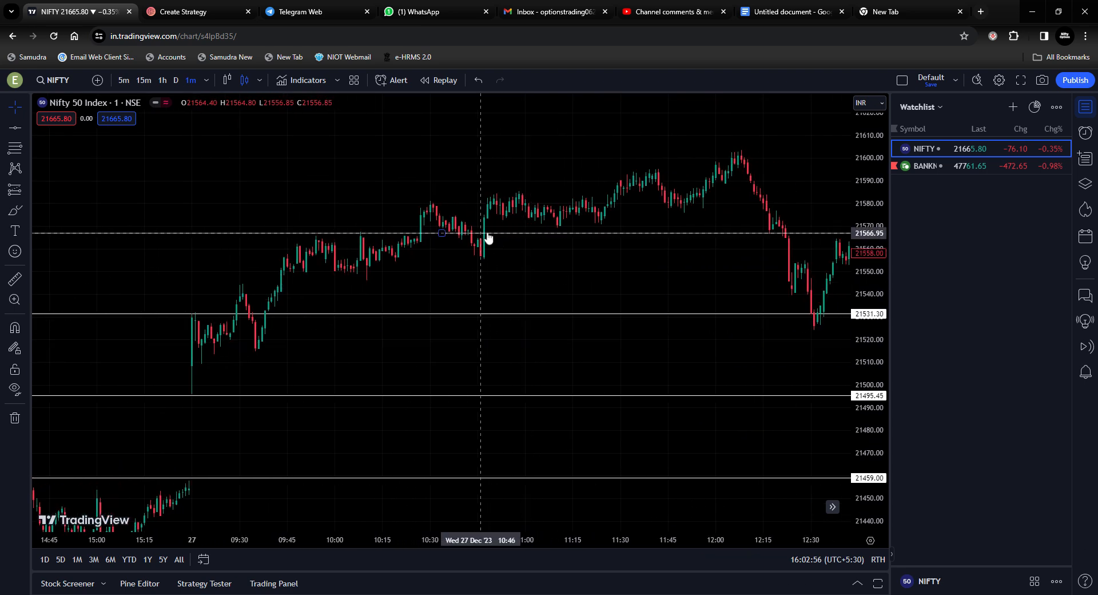
{"action": "left_click_drag", "start_coordinate": [704, 266], "coordinate": [651, 267]}
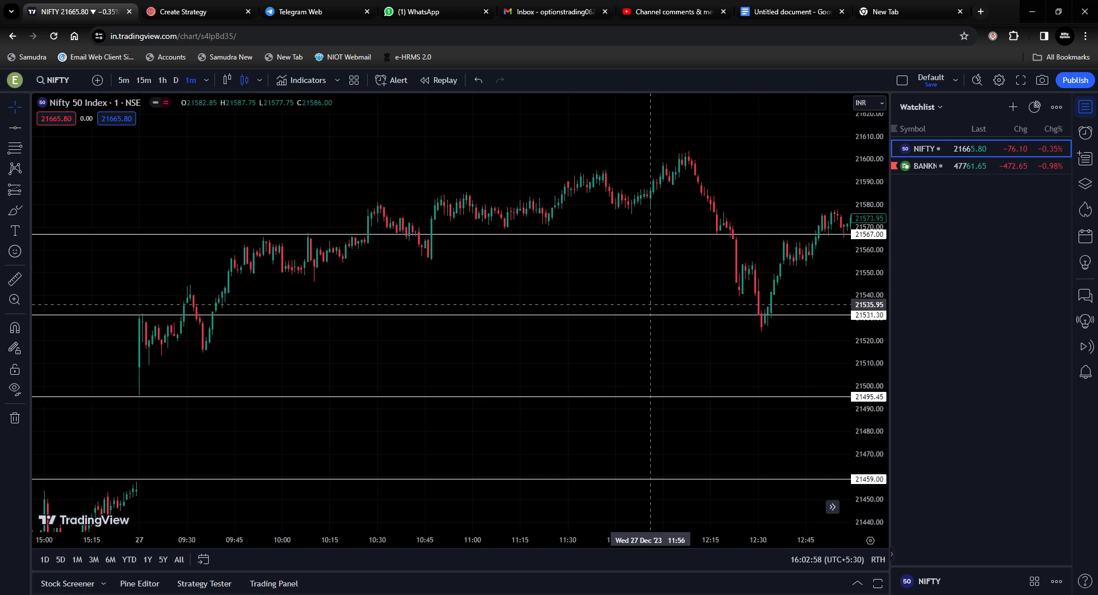
Examine the candles from about 12:30 onward where price falls back through and recrosses the 21531.30 opening-range high line
{"action": "scroll", "coordinate": [653, 310], "scroll_direction": "up", "scroll_amount": 5}
{"action": "scroll", "coordinate": [695, 323], "scroll_direction": "up", "scroll_amount": 2}
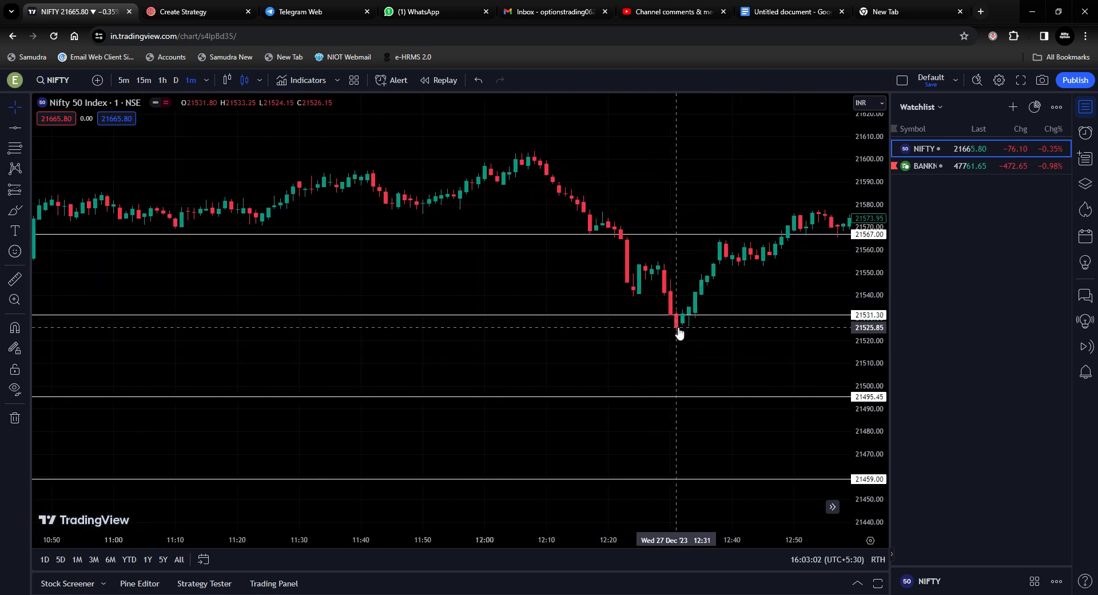
{"action": "left_click", "coordinate": [662, 316]}
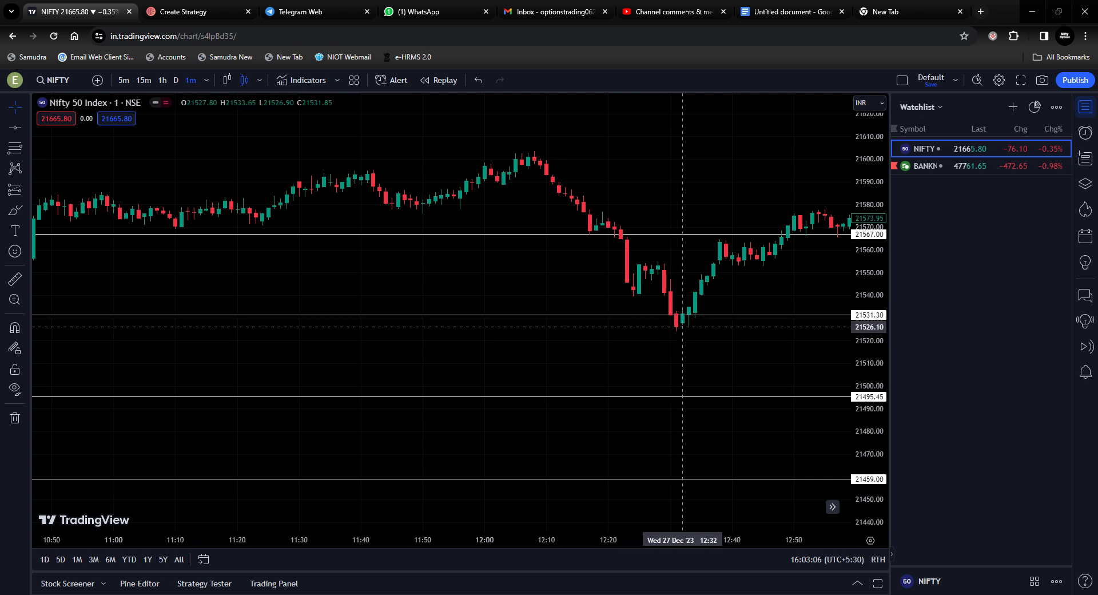
{"action": "left_click_drag", "start_coordinate": [681, 319], "coordinate": [685, 322]}
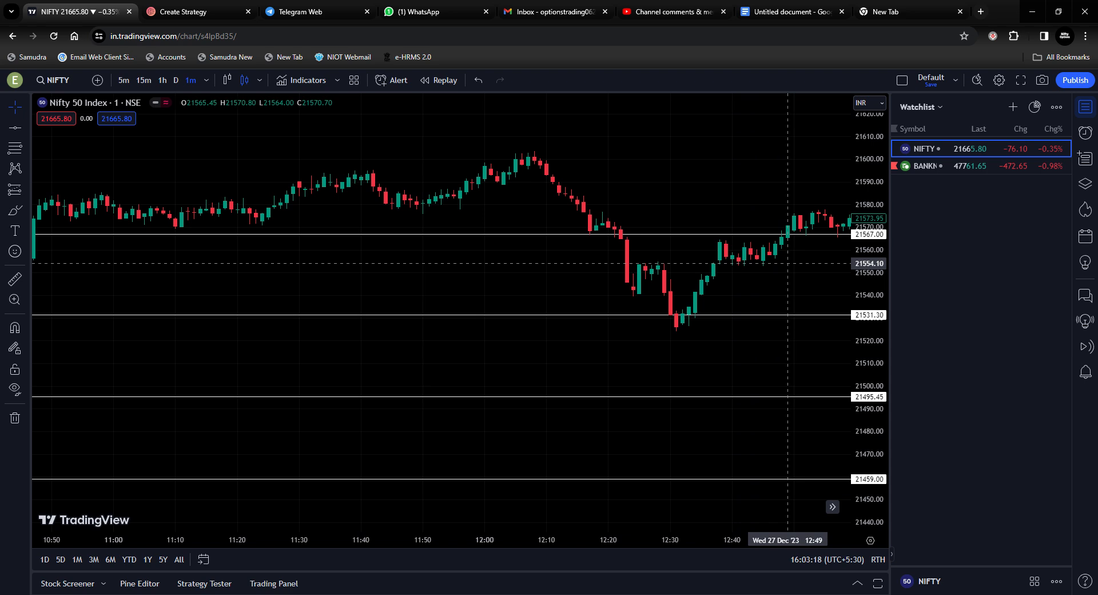
{"action": "left_click_drag", "start_coordinate": [787, 263], "coordinate": [549, 307]}
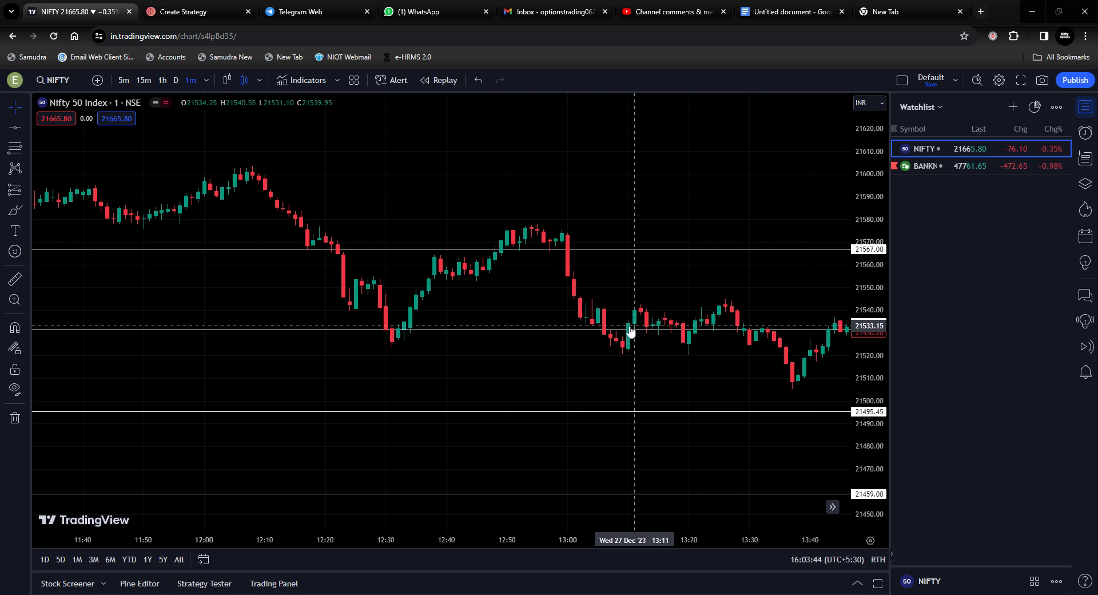
{"action": "left_click_drag", "start_coordinate": [625, 338], "coordinate": [464, 355]}
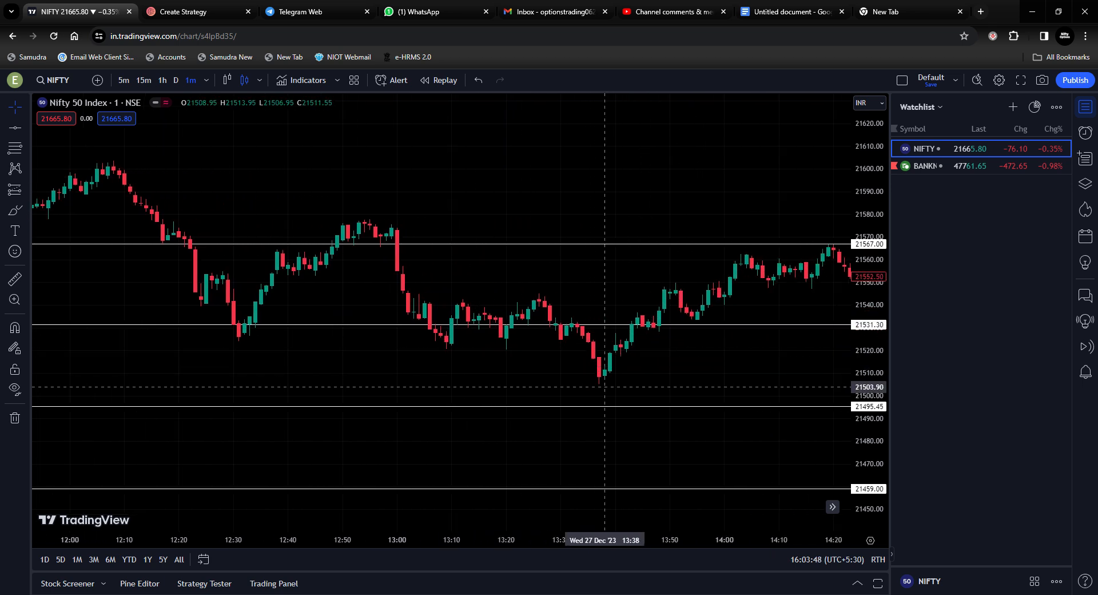
{"action": "left_click_drag", "start_coordinate": [635, 368], "coordinate": [503, 363]}
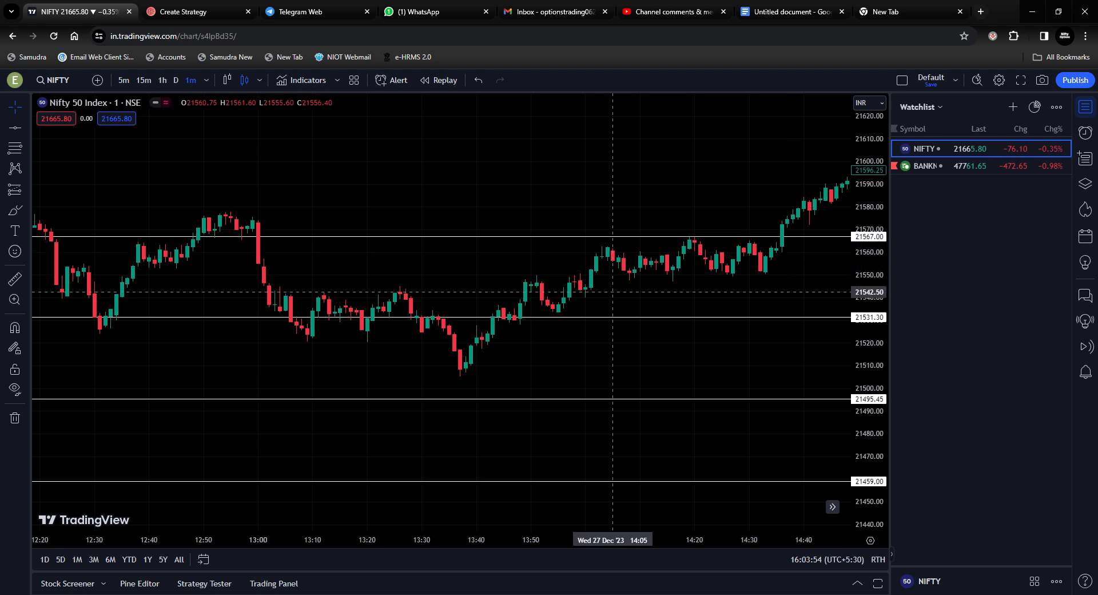
{"action": "scroll", "coordinate": [595, 332], "scroll_direction": "down", "scroll_amount": 3}
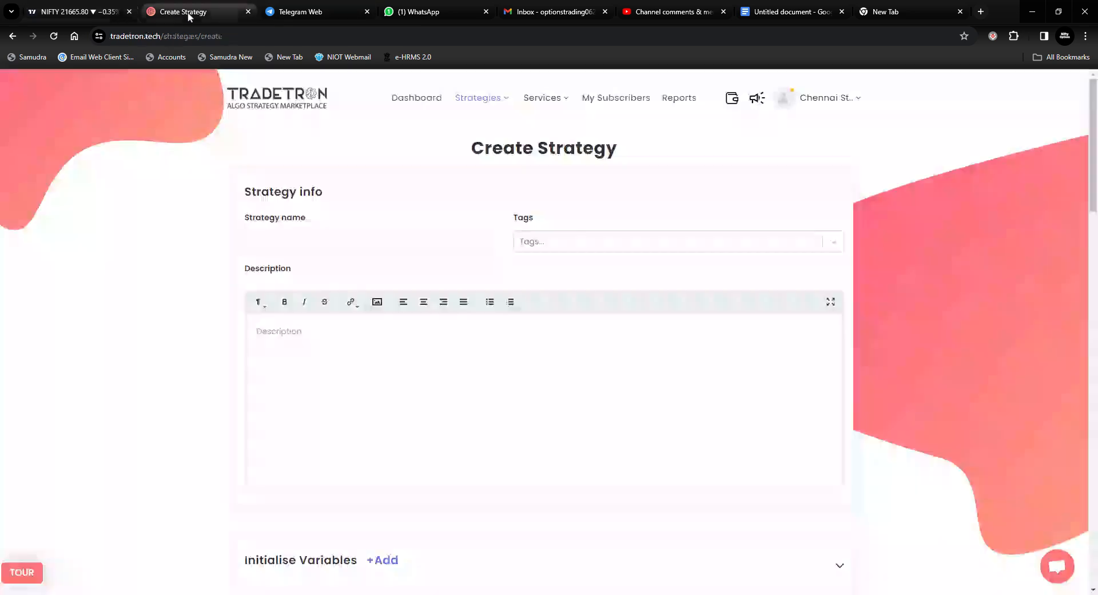
Copy the title "Nifty 1 min ORB Option Buy strategy" from the Google Docs document into the strategy name on Tradetron's Create Strategy page
{"action": "left_click", "coordinate": [183, 11]}
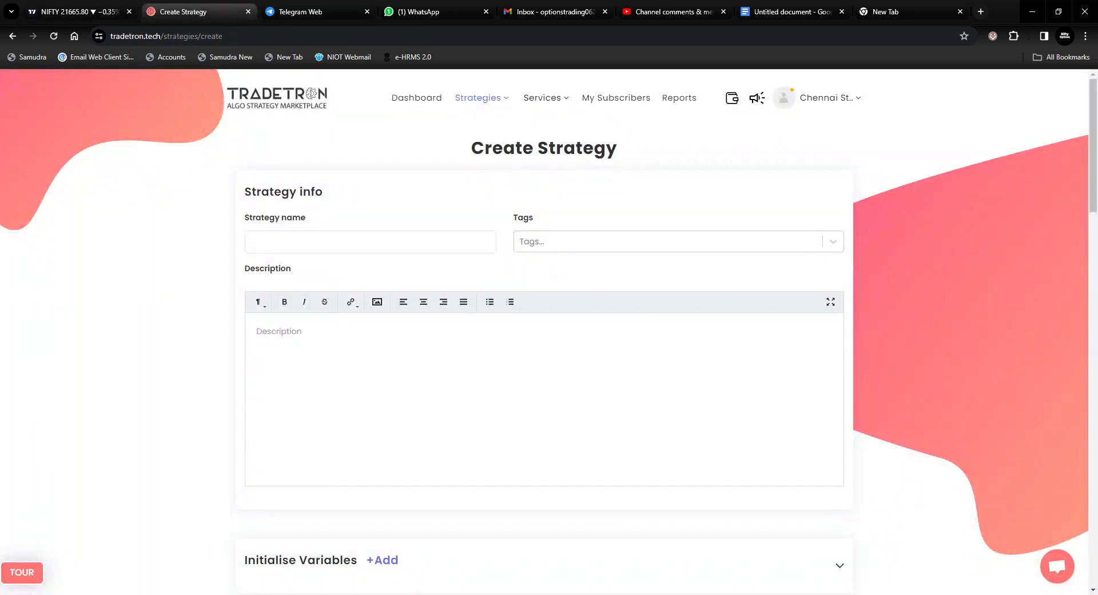
{"action": "left_click", "coordinate": [799, 15]}
{"action": "scroll", "coordinate": [538, 366], "scroll_direction": "up", "scroll_amount": 3}
{"action": "left_click_drag", "start_coordinate": [404, 191], "coordinate": [670, 191]}
{"action": "key", "text": "ctrl+c"}
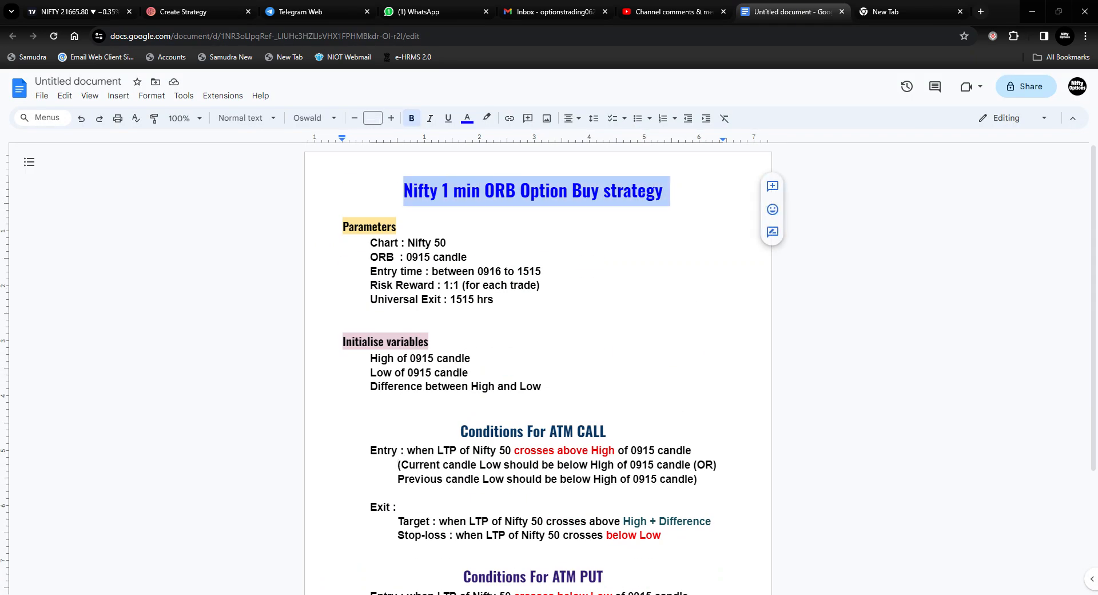
{"action": "left_click", "coordinate": [194, 12]}
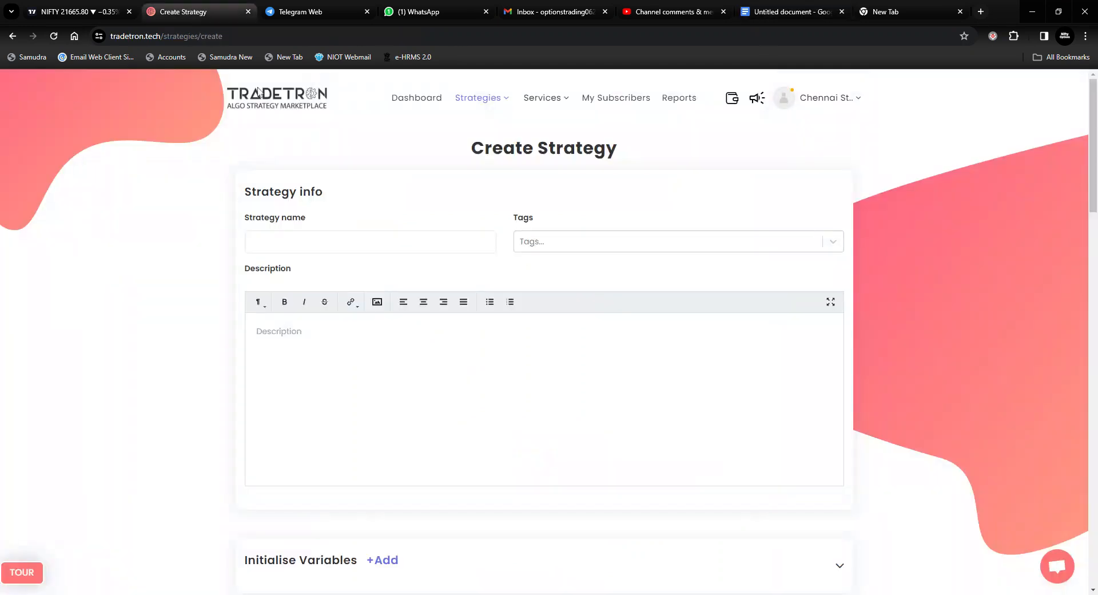
{"action": "key", "text": "ctrl+v"}
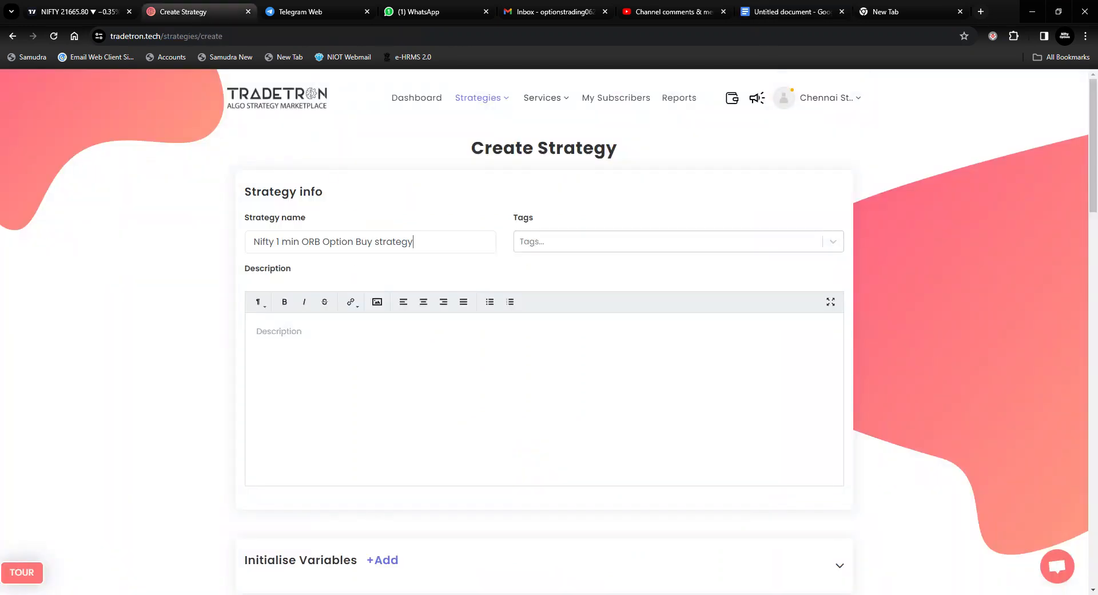
Add a new set to the strategy below the Universal Exit section
{"action": "scroll", "coordinate": [294, 382], "scroll_direction": "down", "scroll_amount": 5}
{"action": "scroll", "coordinate": [329, 399], "scroll_direction": "down", "scroll_amount": 5}
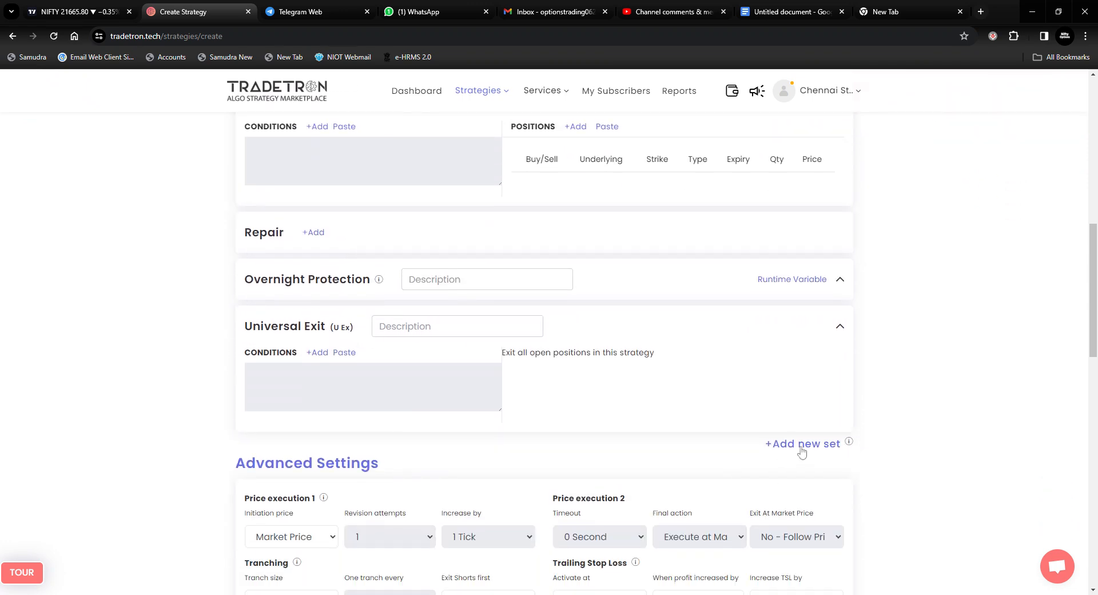
{"action": "left_click", "coordinate": [798, 447]}
{"action": "scroll", "coordinate": [421, 492], "scroll_direction": "up", "scroll_amount": 2}
{"action": "scroll", "coordinate": [421, 492], "scroll_direction": "up", "scroll_amount": 5}
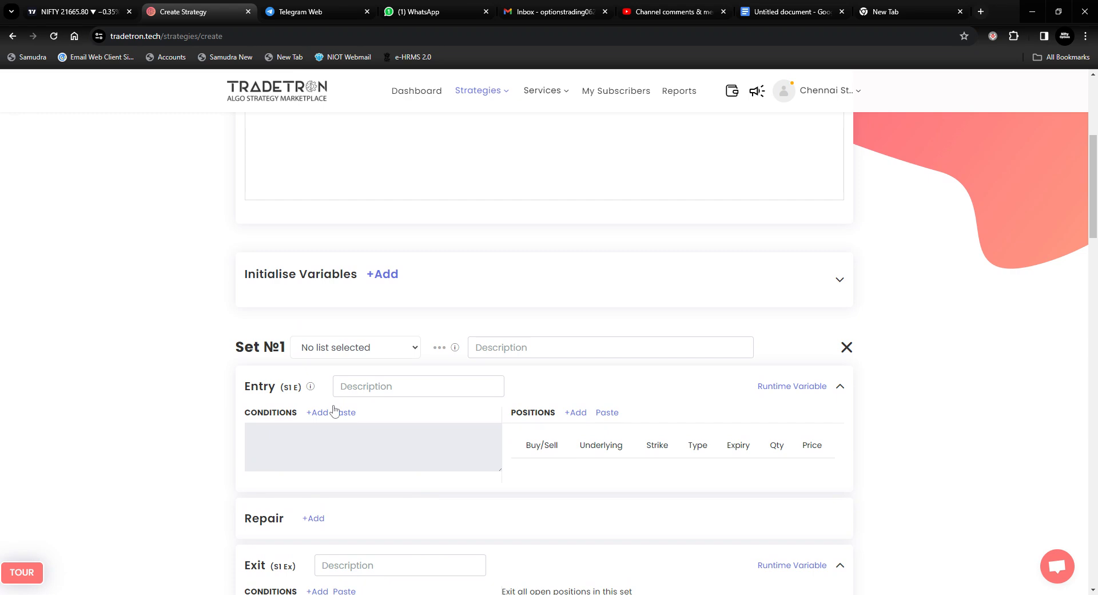
Check the Initialise variables list in the Google Docs document, and start a Tradetron variable named high
{"action": "left_click", "coordinate": [776, 17]}
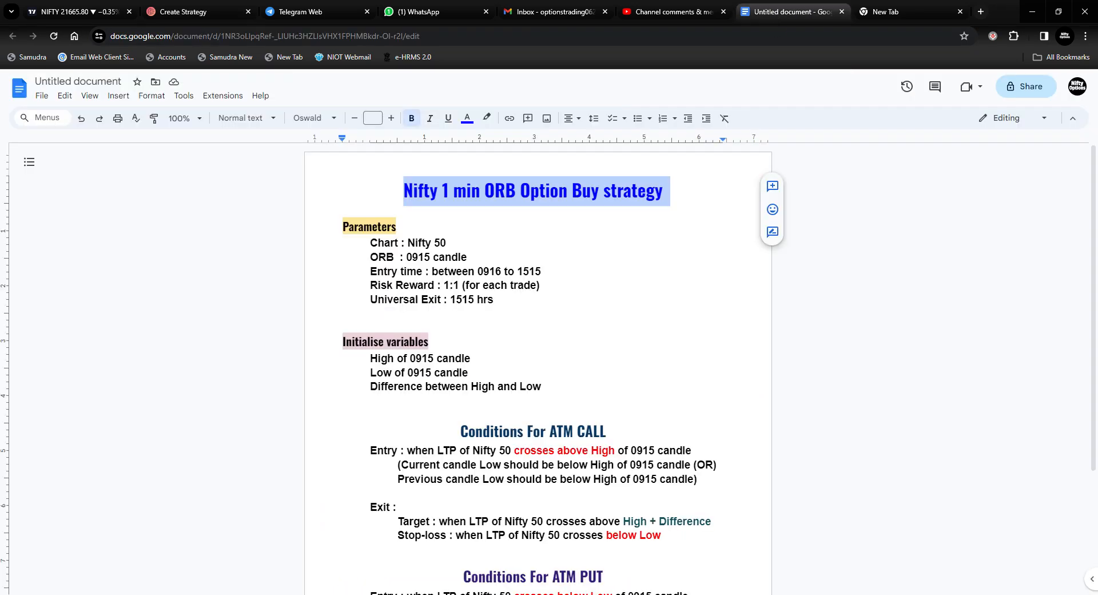
{"action": "scroll", "coordinate": [538, 366], "scroll_direction": "down", "scroll_amount": 1}
{"action": "left_click", "coordinate": [371, 301]}
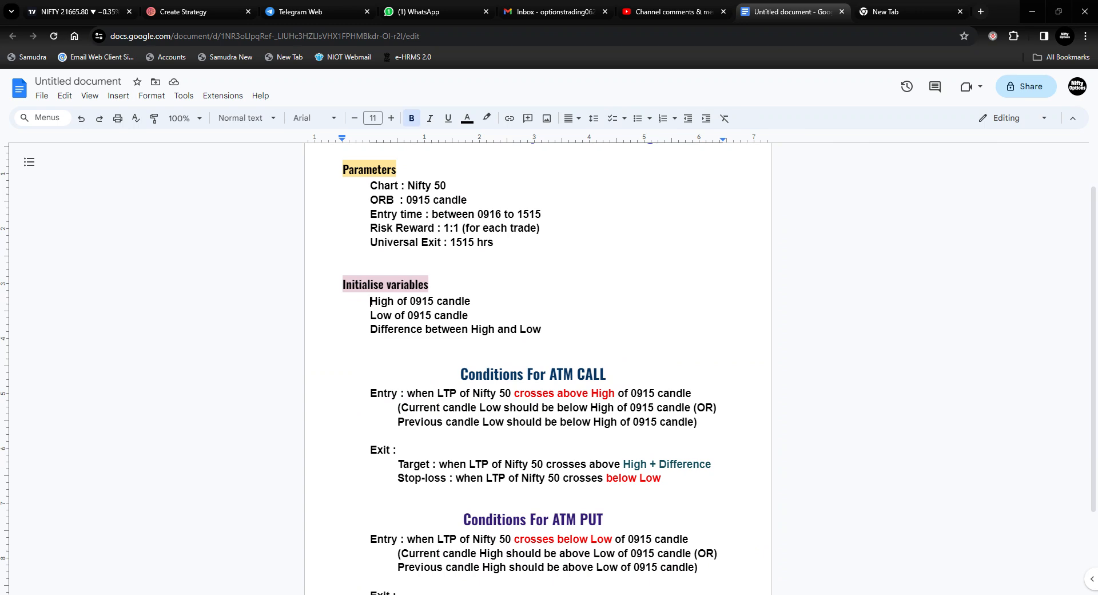
{"action": "left_click", "coordinate": [189, 12]}
{"action": "scroll", "coordinate": [384, 366], "scroll_direction": "down", "scroll_amount": 1}
{"action": "left_click", "coordinate": [382, 218]}
{"action": "left_click", "coordinate": [389, 323]}
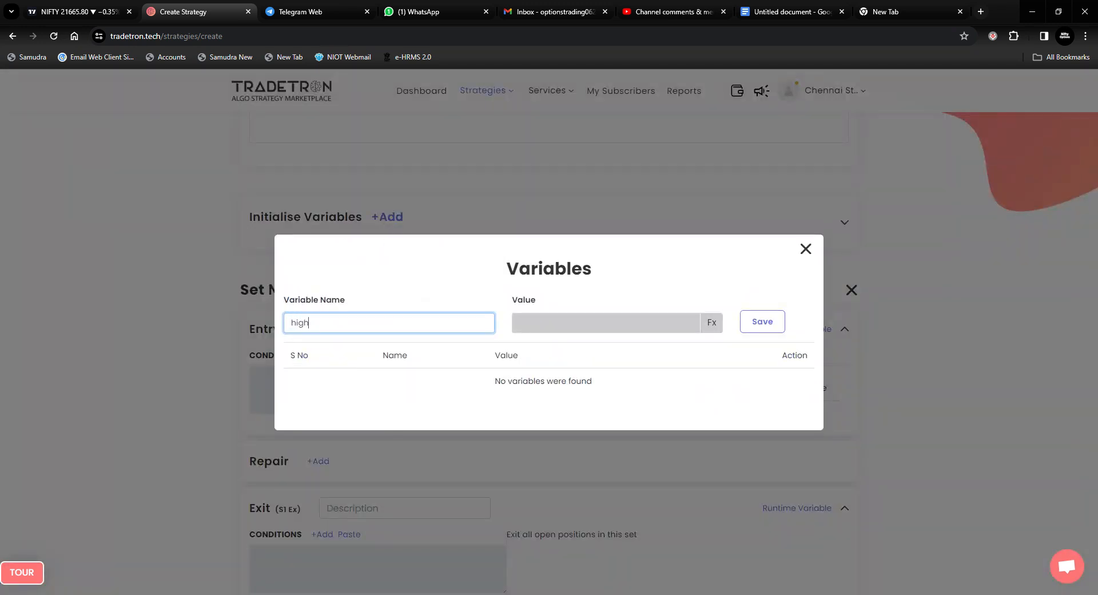
Build the high variable's value from the Position keyword, using the HIGH series at position -1
{"action": "left_click", "coordinate": [712, 322]}
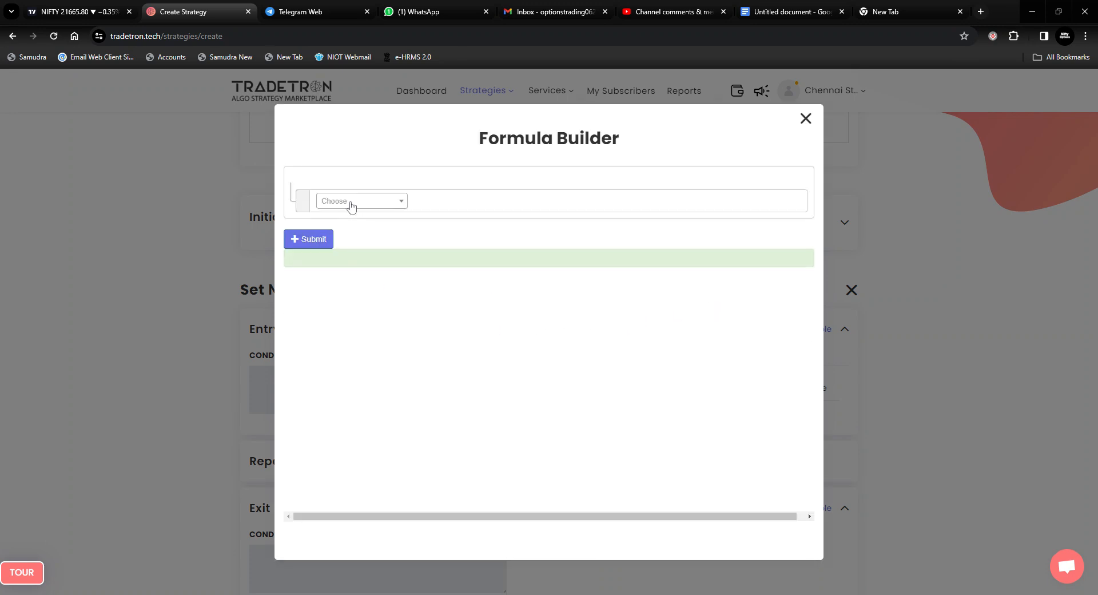
{"action": "left_click", "coordinate": [351, 202]}
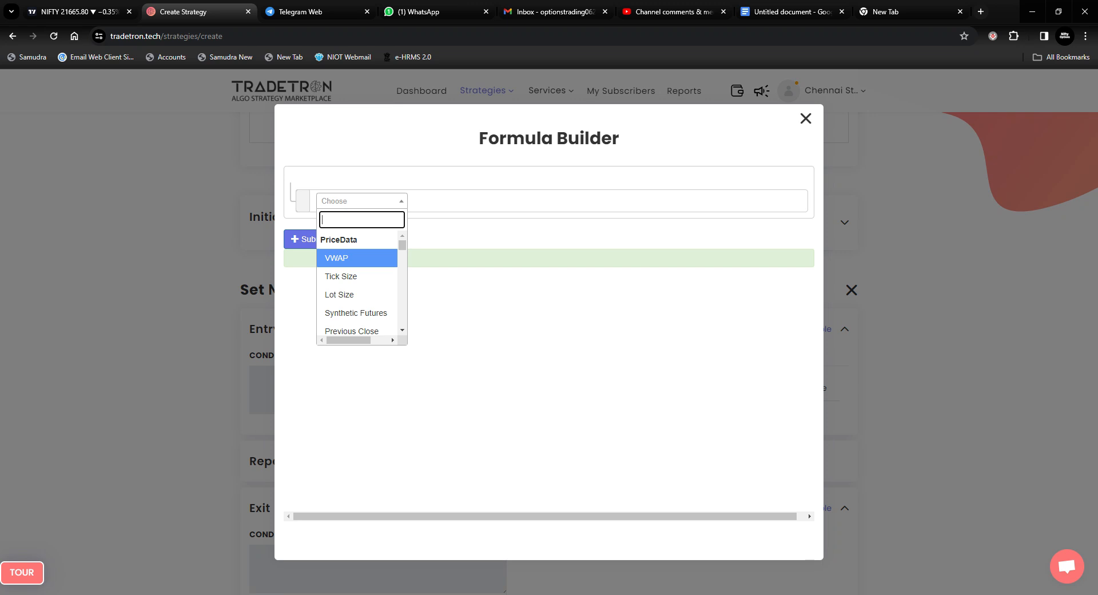
{"action": "type", "text": "posit"}
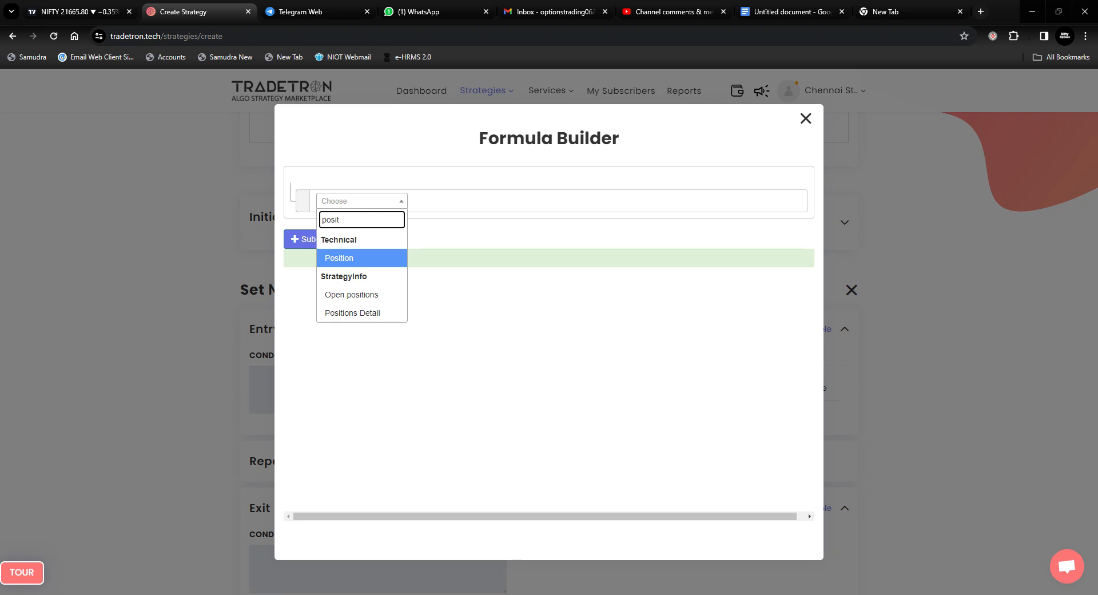
{"action": "left_click", "coordinate": [379, 257]}
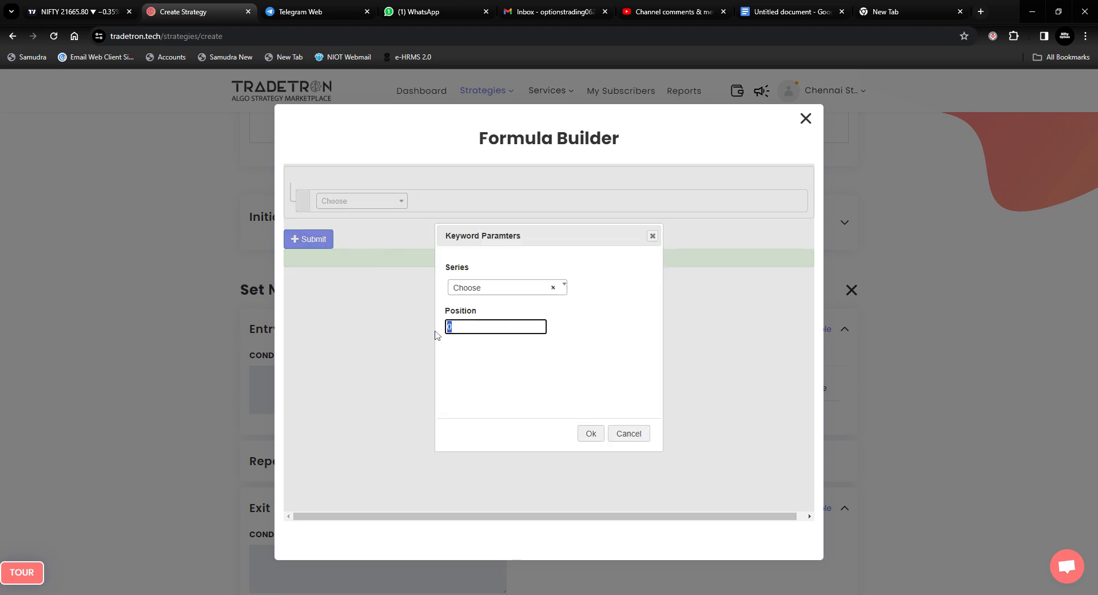
{"action": "left_click", "coordinate": [473, 291]}
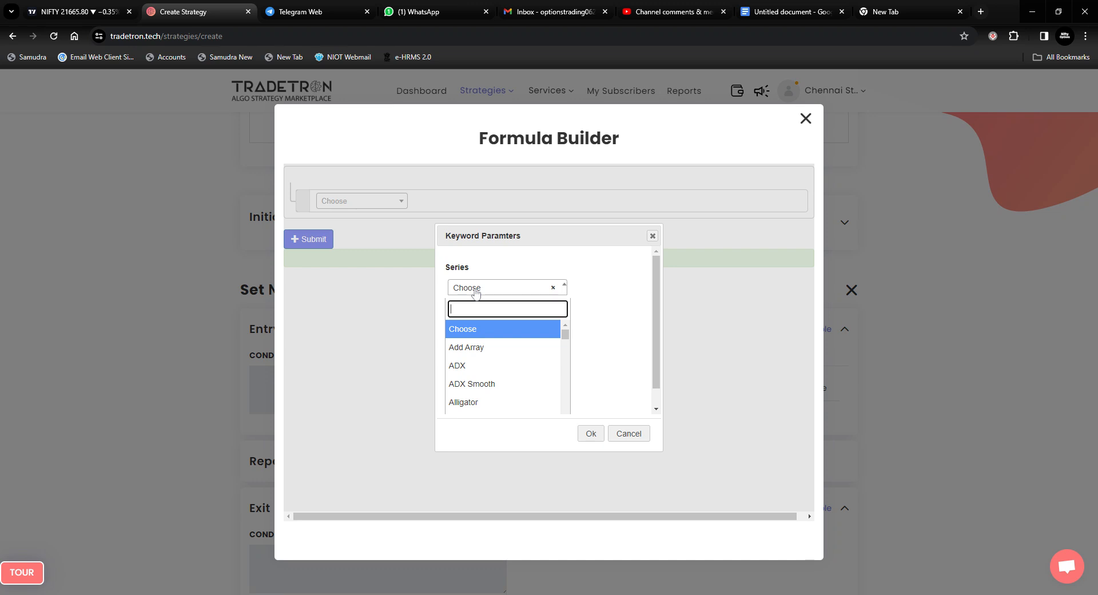
{"action": "type", "text": "high"}
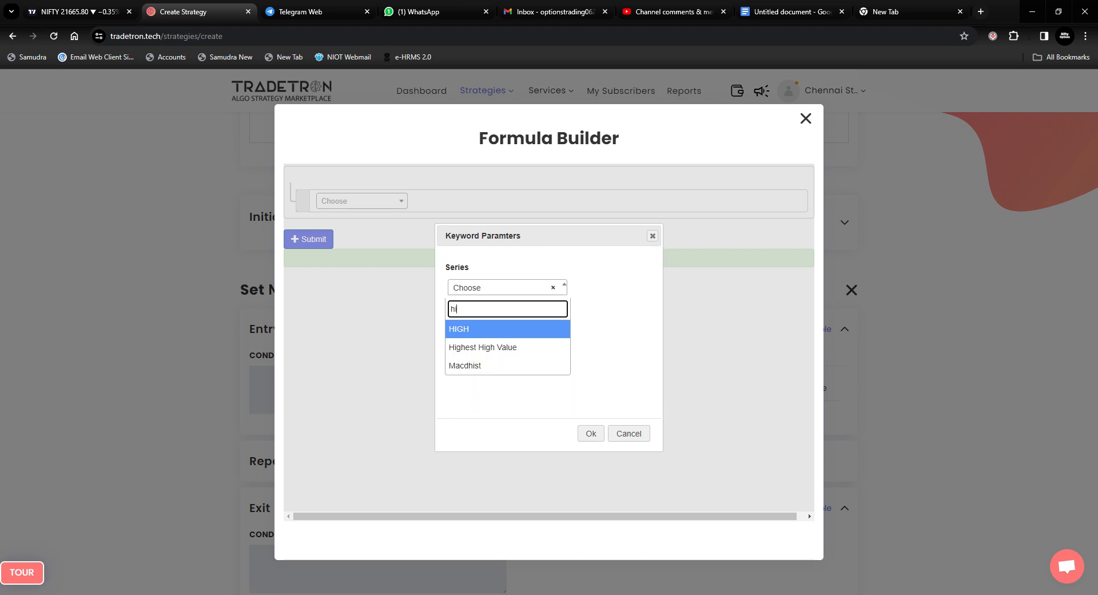
{"action": "left_click", "coordinate": [498, 331]}
{"action": "left_click", "coordinate": [591, 433]}
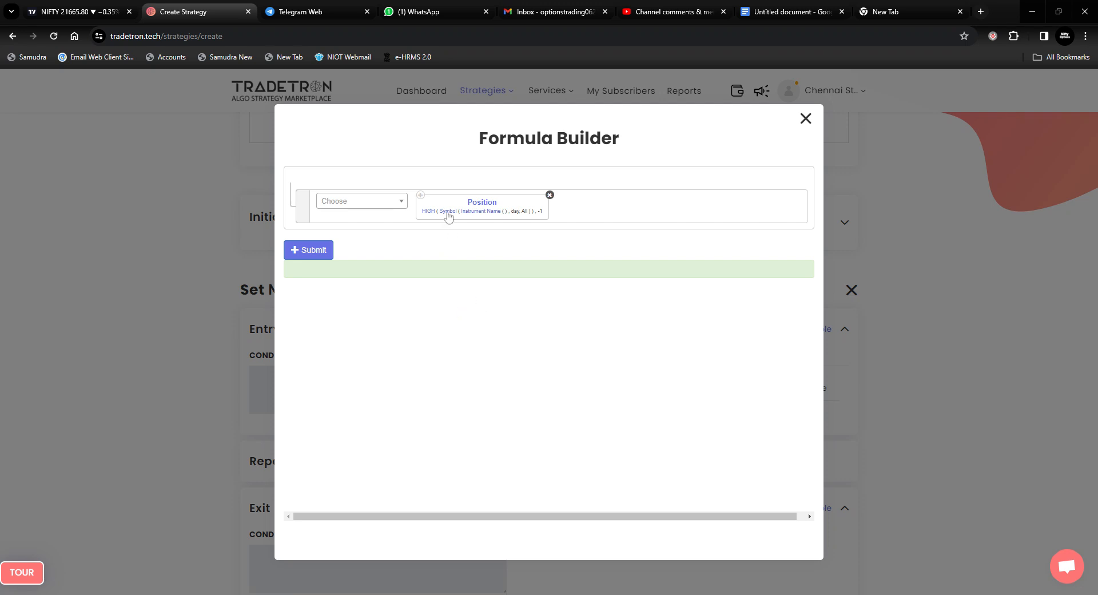
Set the candle type of the HIGH series' symbol to 1m
{"action": "left_click", "coordinate": [448, 211]}
{"action": "left_click", "coordinate": [482, 274]}
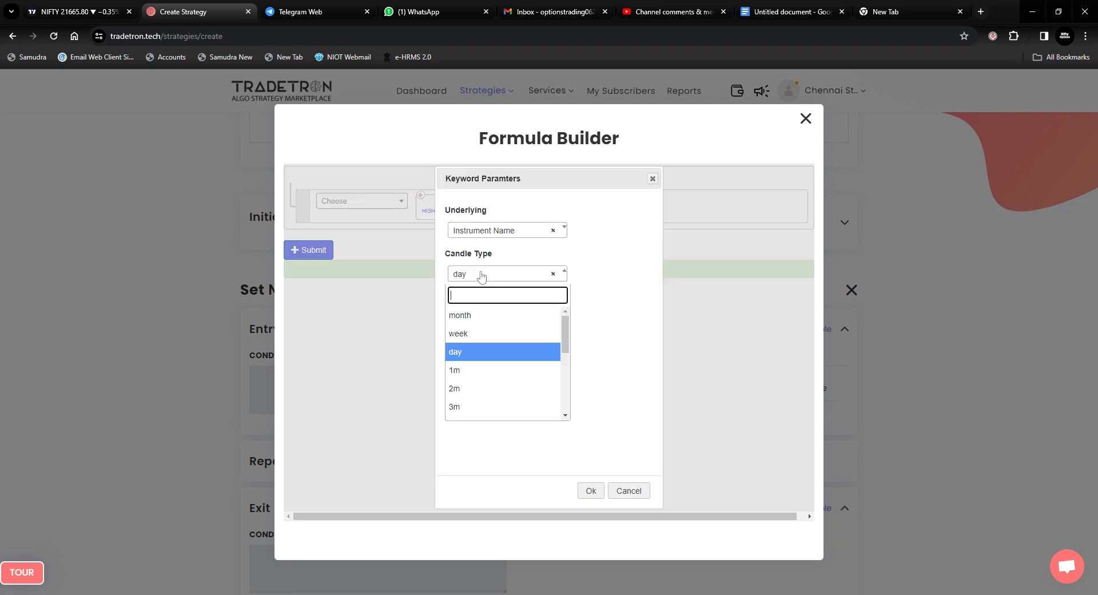
{"action": "left_click", "coordinate": [473, 370]}
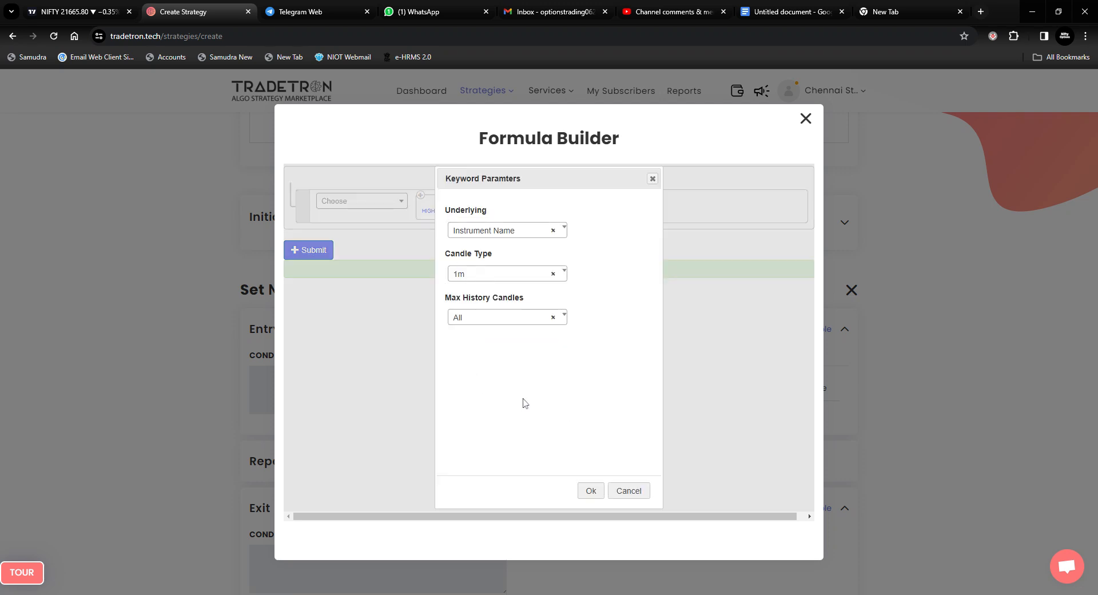
{"action": "left_click", "coordinate": [590, 490]}
Set the instrument of the HIGH series' symbol to NFO, NFO - NIFTY 50
{"action": "key", "text": "ctrl+plus"}
{"action": "key", "text": "ctrl+plus"}
{"action": "key", "text": "ctrl+plus"}
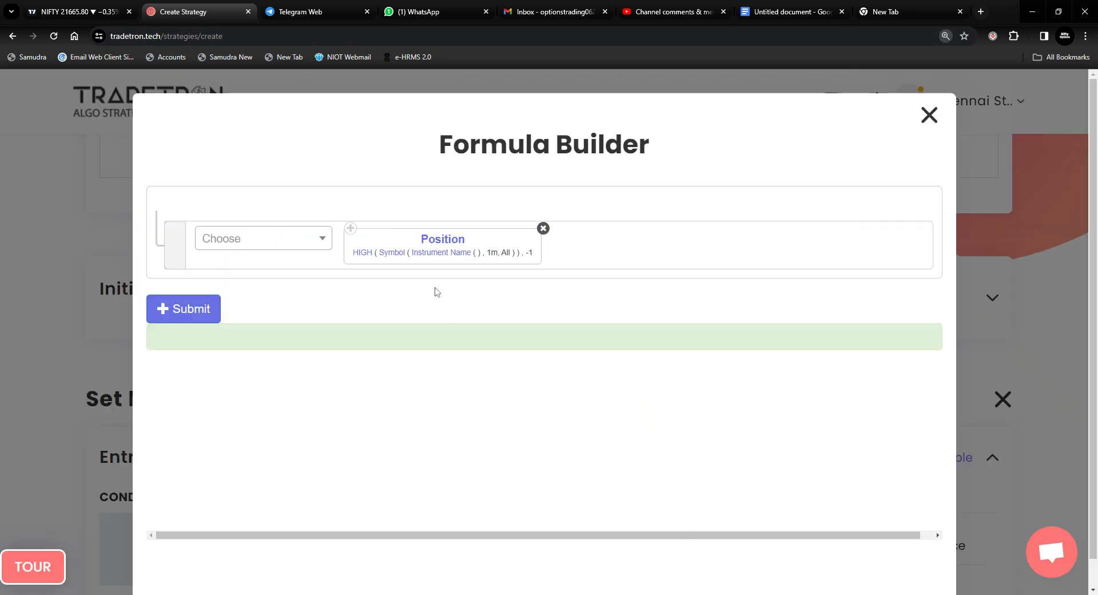
{"action": "left_click", "coordinate": [441, 253]}
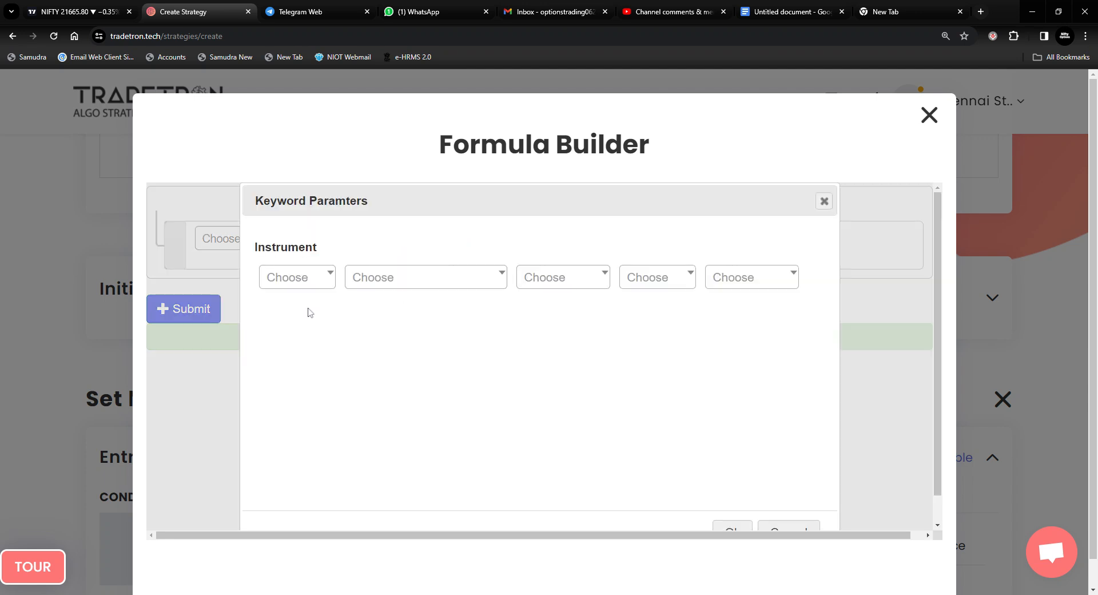
{"action": "left_click", "coordinate": [290, 286]}
{"action": "type", "text": "nf"}
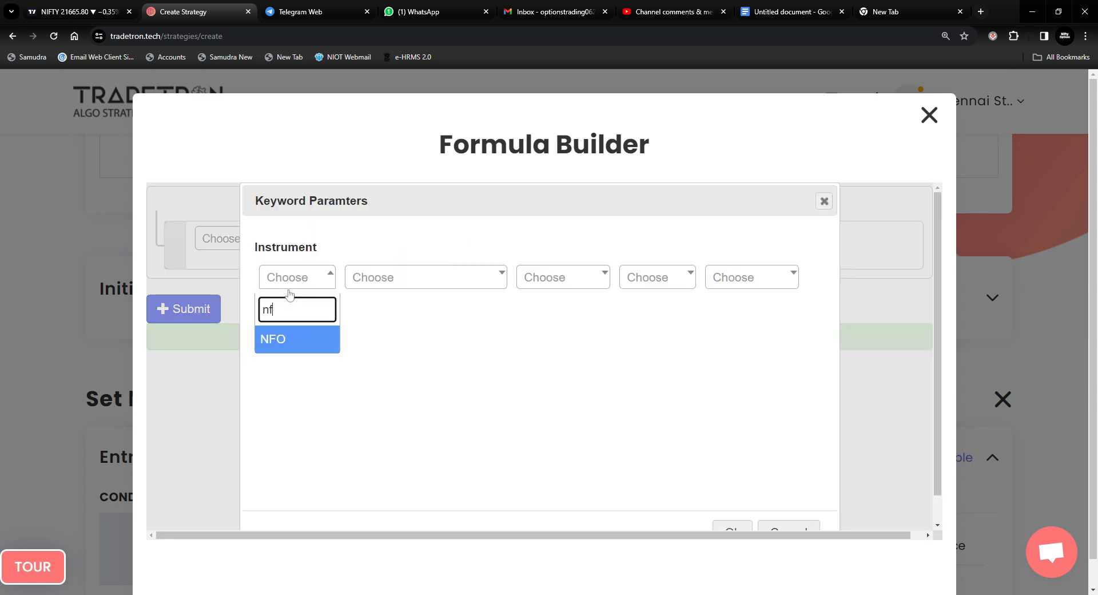
{"action": "left_click", "coordinate": [299, 340]}
{"action": "left_click", "coordinate": [406, 279]}
{"action": "type", "text": "ni"}
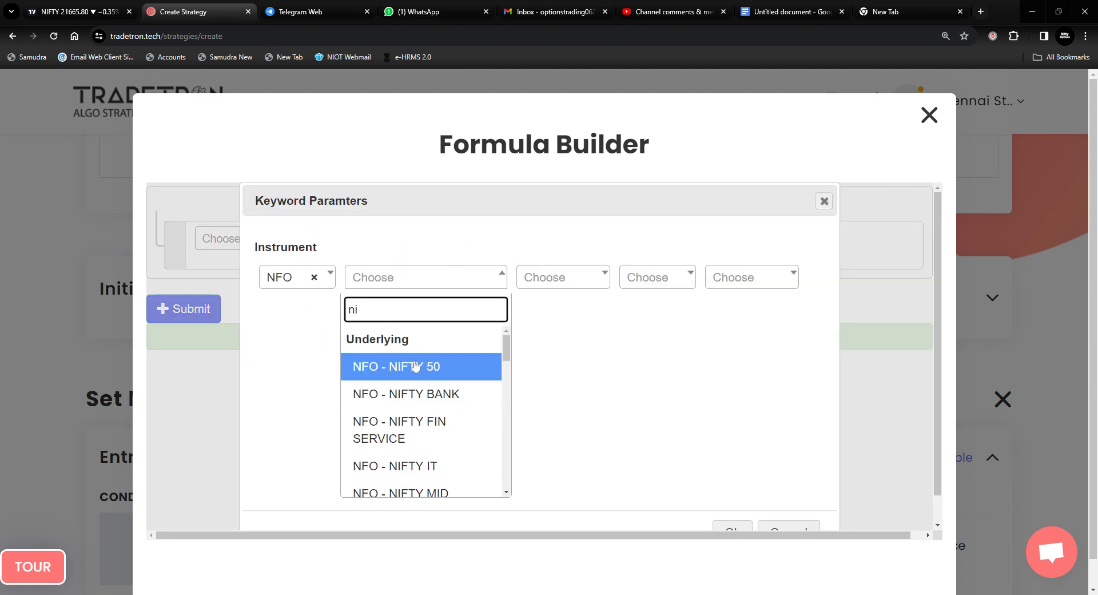
{"action": "left_click", "coordinate": [393, 368]}
{"action": "left_click", "coordinate": [733, 503]}
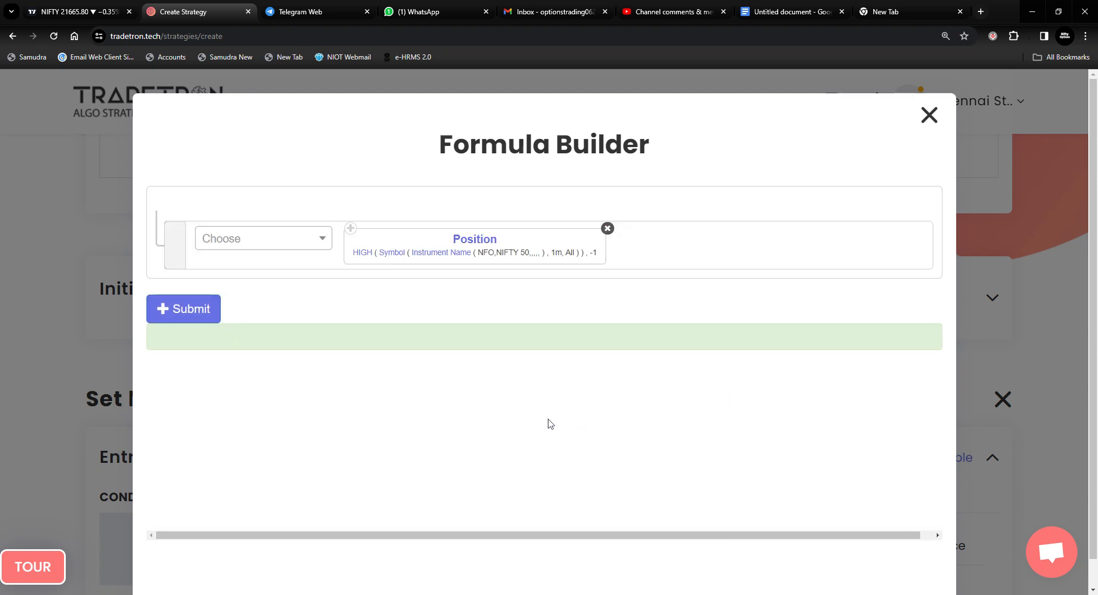
Submit the HIGH formula and save the high variable
{"action": "left_click", "coordinate": [178, 313]}
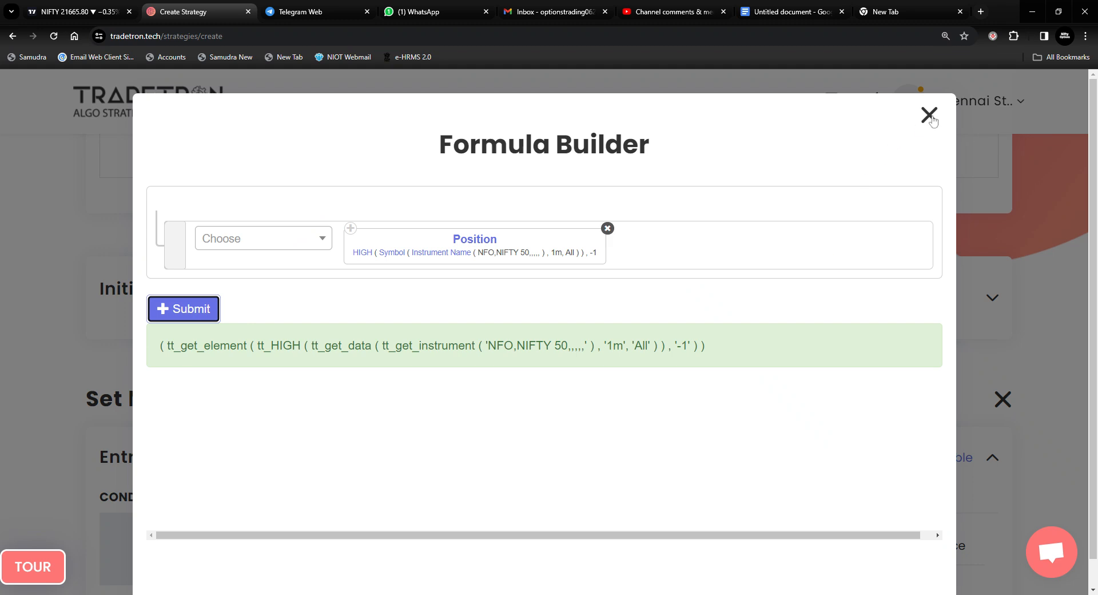
{"action": "left_click", "coordinate": [929, 115]}
{"action": "left_click", "coordinate": [869, 316]}
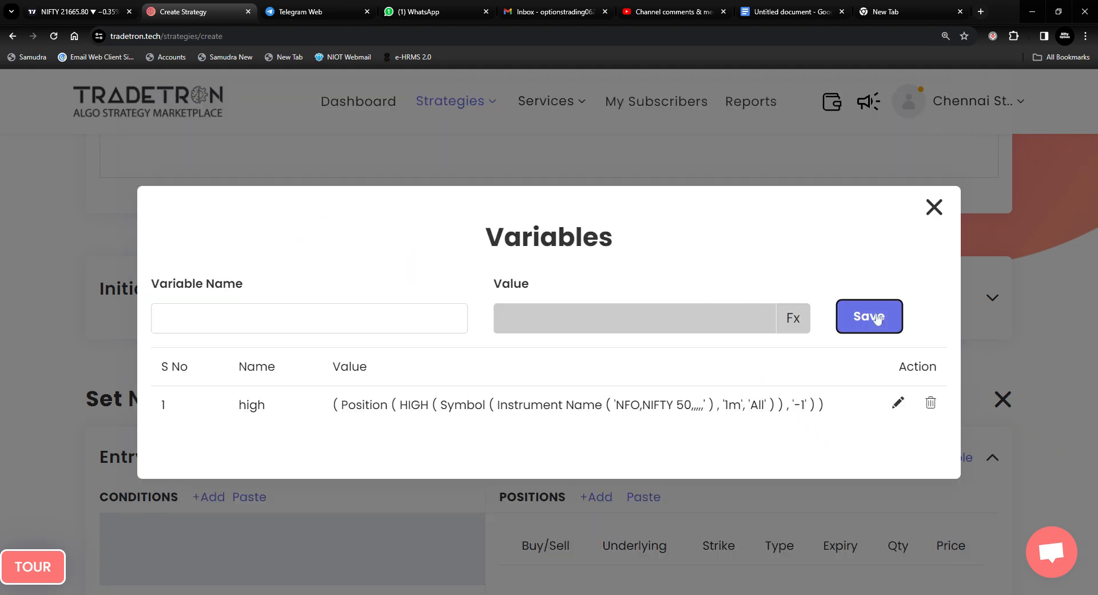
Start a variable named low and build its value from the Position keyword, using the LOW series at position -1
{"action": "left_click", "coordinate": [308, 318]}
{"action": "type", "text": "low"}
{"action": "left_click", "coordinate": [793, 318]}
{"action": "left_click", "coordinate": [291, 241]}
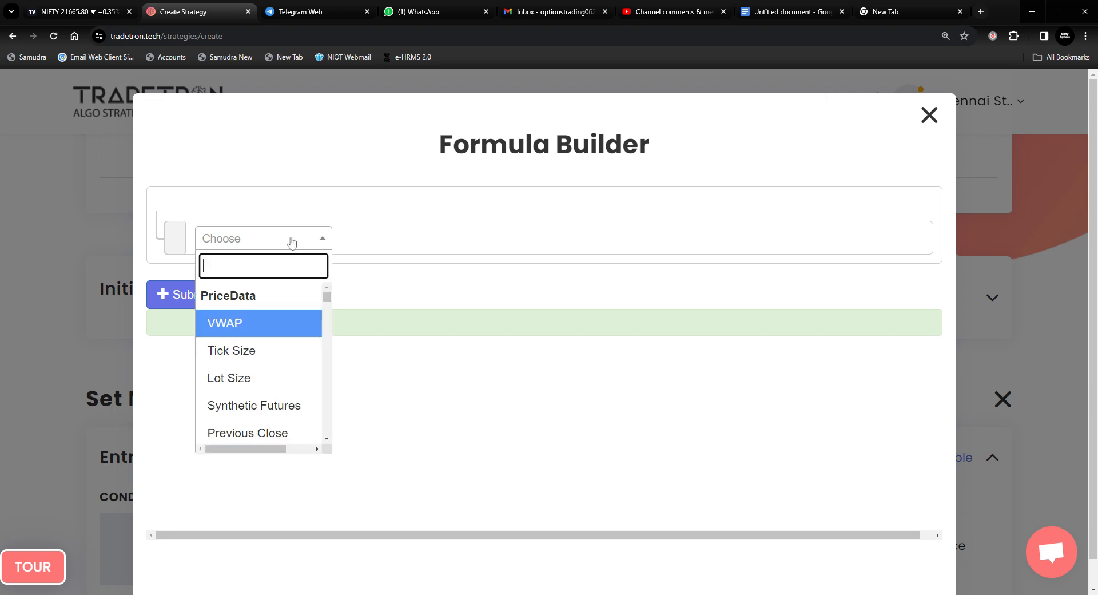
{"action": "type", "text": "posi"}
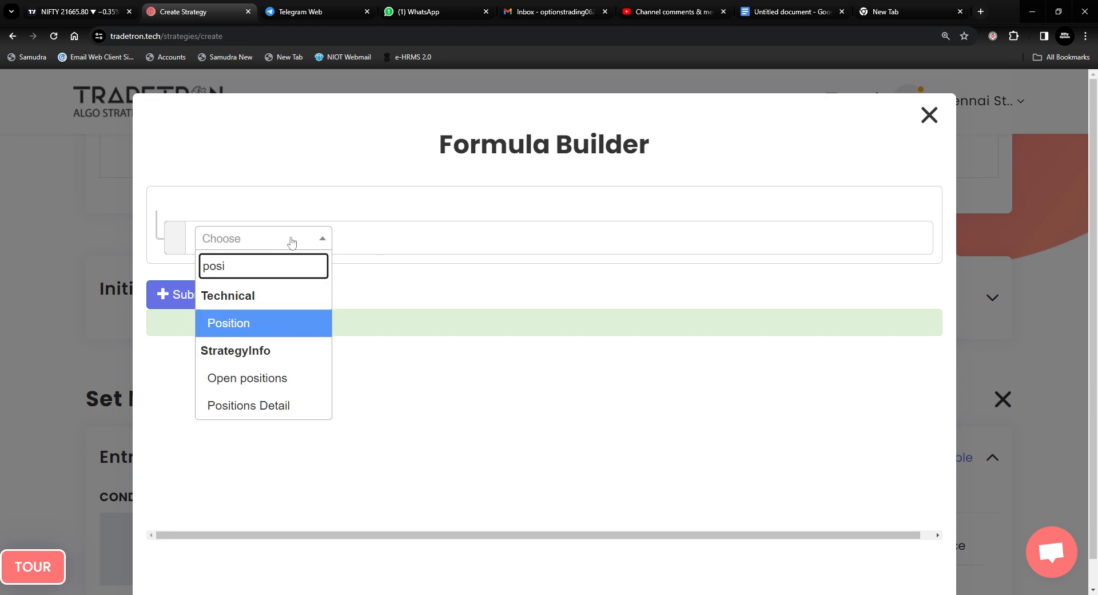
{"action": "left_click", "coordinate": [245, 326]}
{"action": "type", "text": "-1"}
{"action": "left_click", "coordinate": [441, 284]}
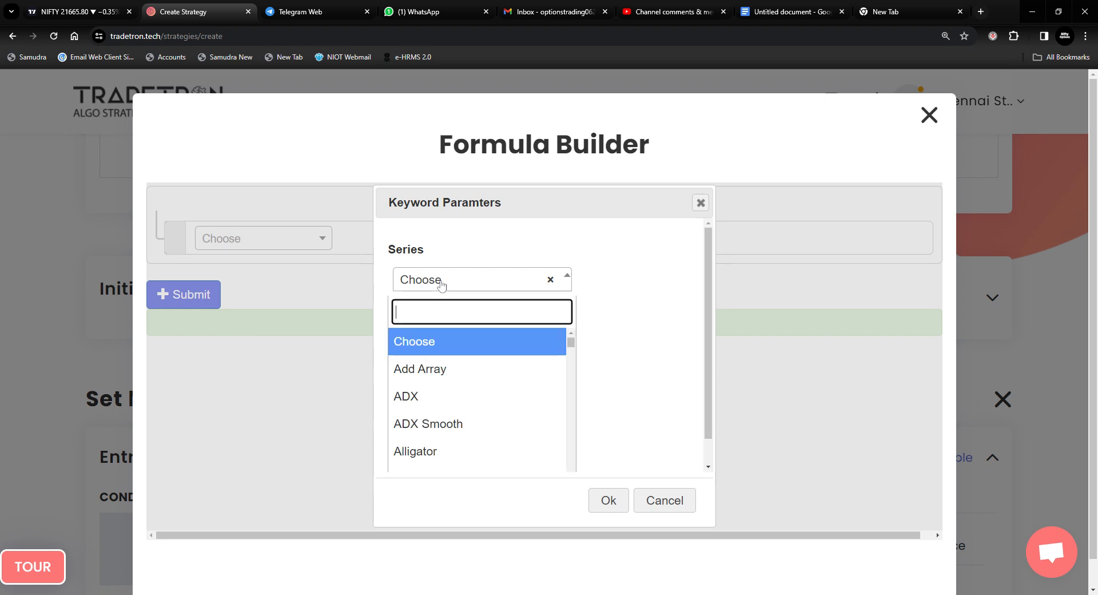
{"action": "type", "text": "low"}
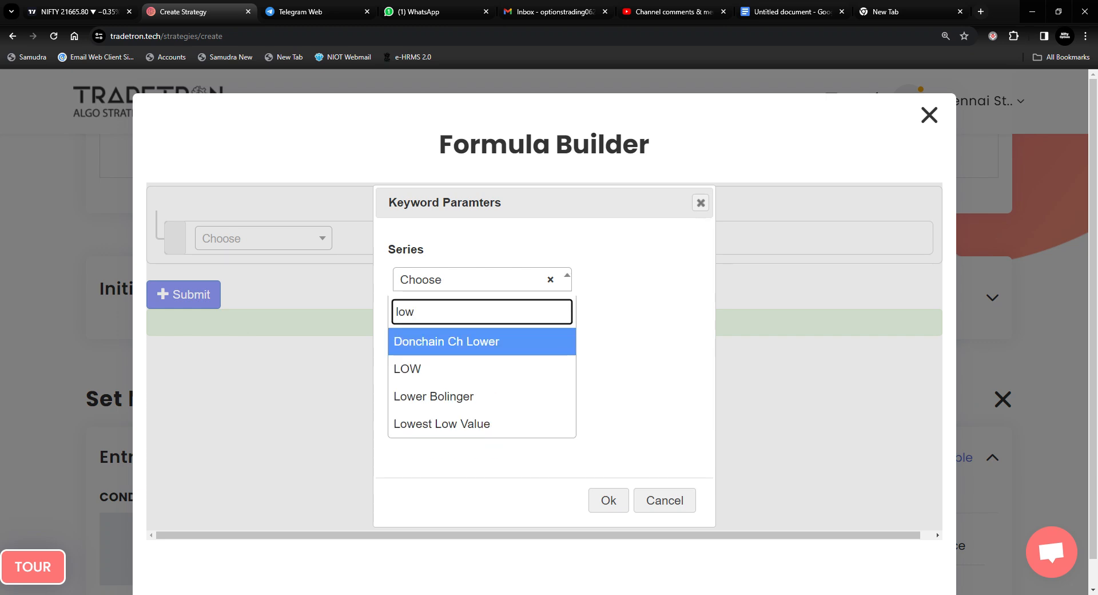
{"action": "key", "text": "Down"}
{"action": "key", "text": "Return"}
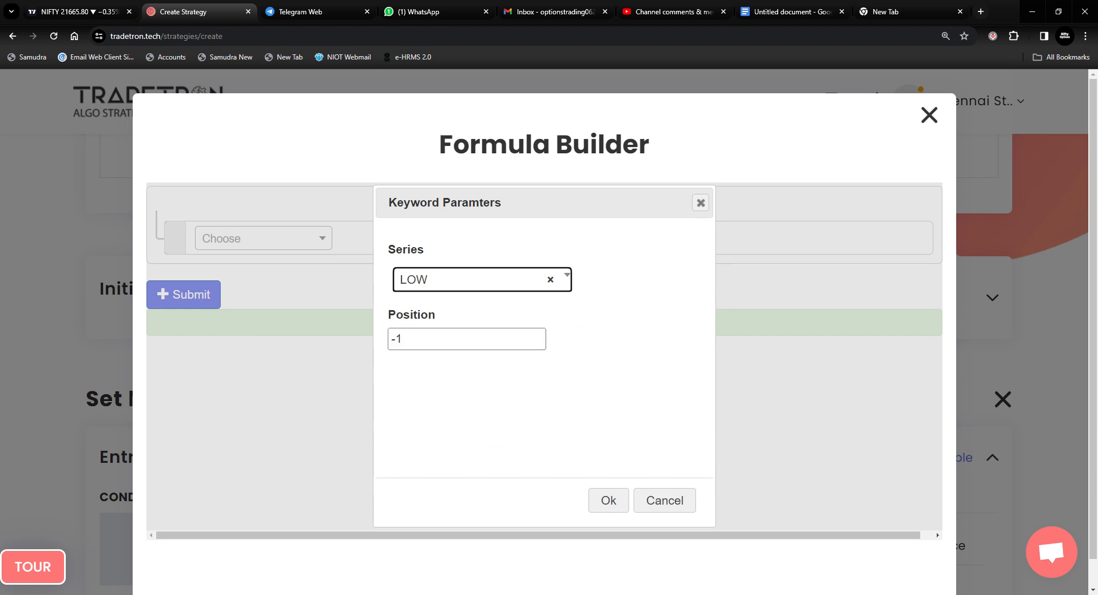
{"action": "left_click", "coordinate": [609, 502]}
Set the candle type of the LOW series' symbol to 1m
{"action": "left_click", "coordinate": [394, 259]}
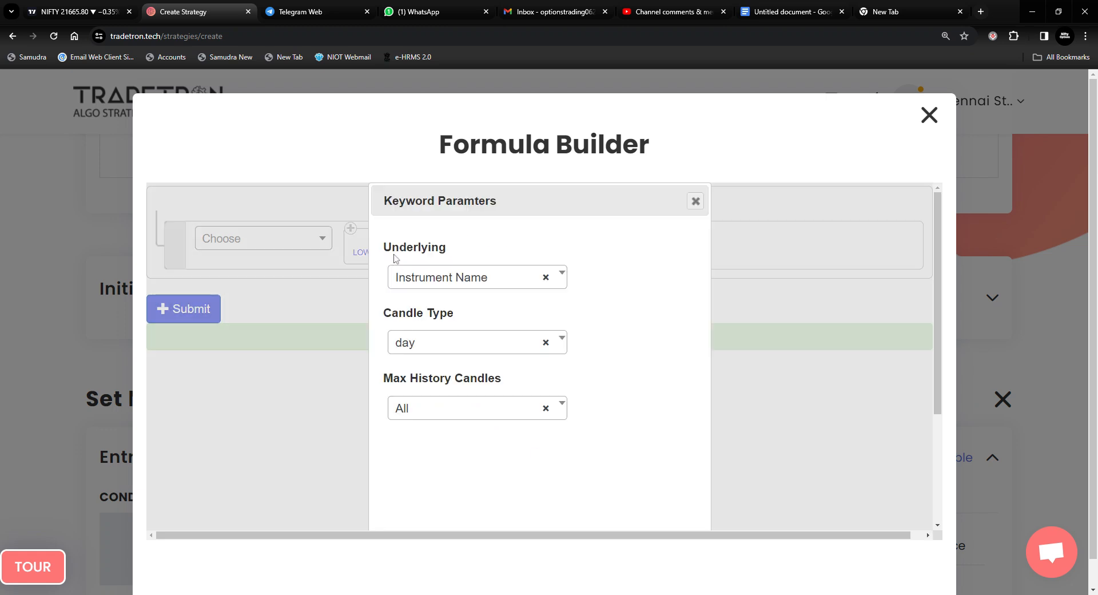
{"action": "left_click", "coordinate": [413, 342]}
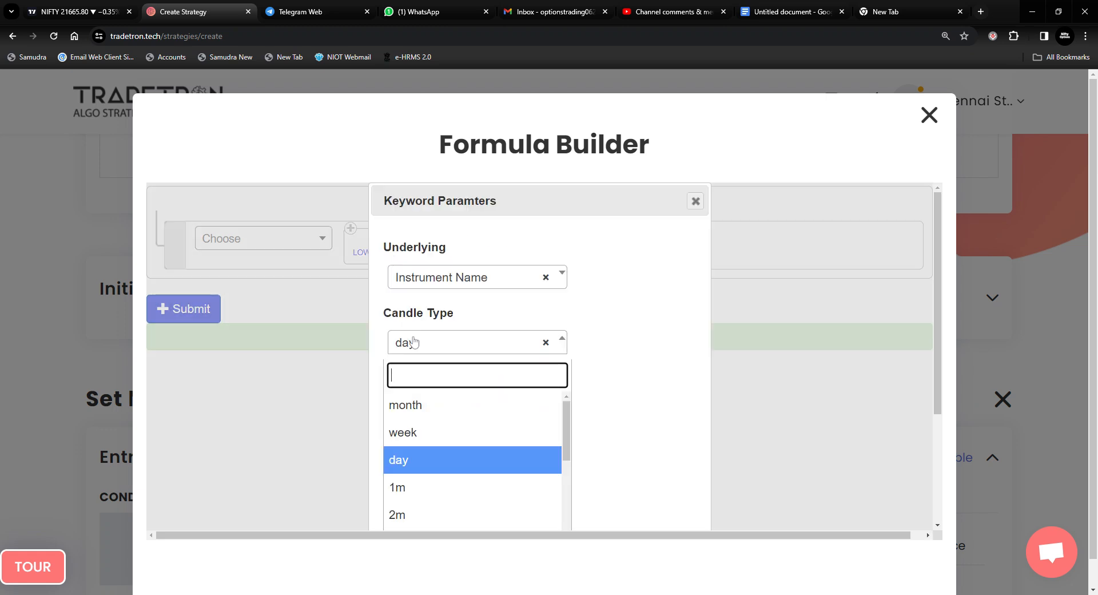
{"action": "left_click", "coordinate": [405, 486]}
{"action": "scroll", "coordinate": [632, 492], "scroll_direction": "down", "scroll_amount": 3}
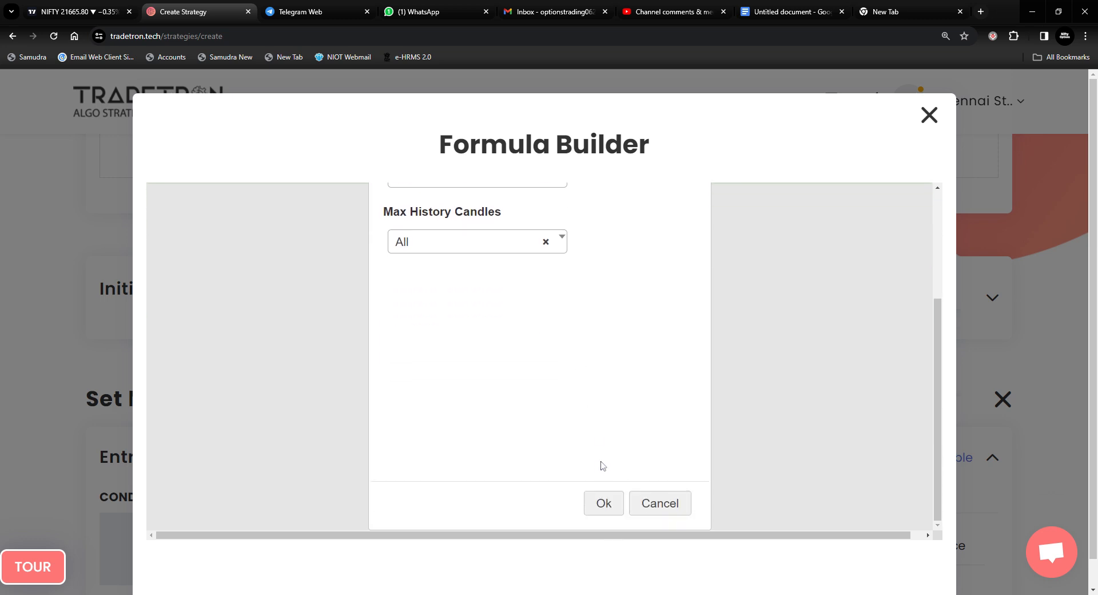
{"action": "left_click", "coordinate": [604, 502]}
Set the LOW symbol's instrument to NFO, NFO - NIFTY 50, submit the formula and save the low variable
{"action": "left_click", "coordinate": [445, 257]}
{"action": "left_click", "coordinate": [316, 283]}
{"action": "type", "text": "nfo"}
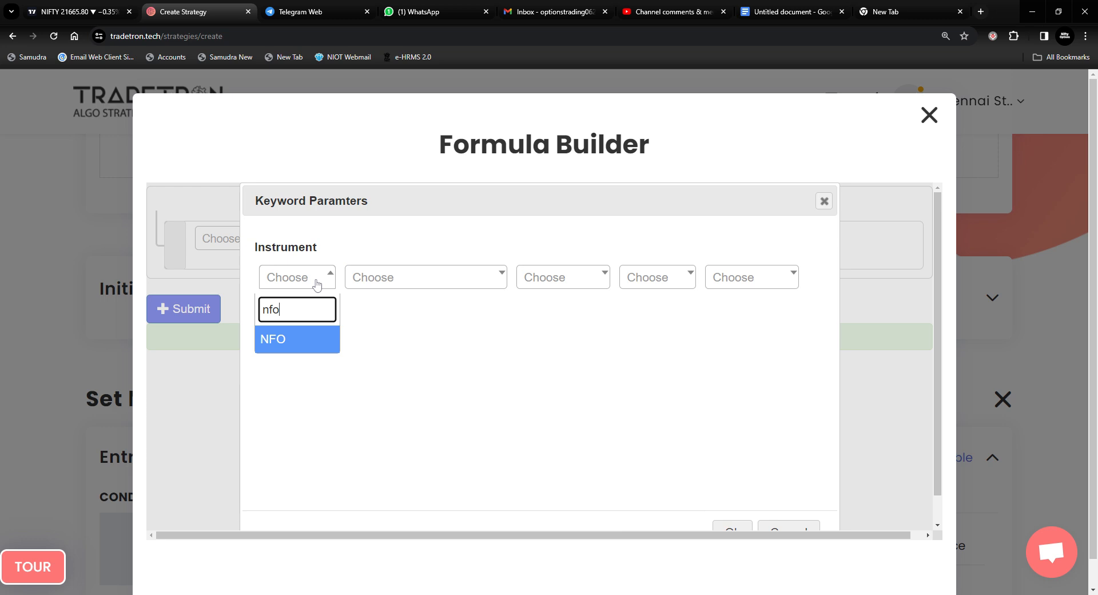
{"action": "left_click", "coordinate": [303, 343]}
{"action": "left_click", "coordinate": [410, 281]}
{"action": "type", "text": "ni"}
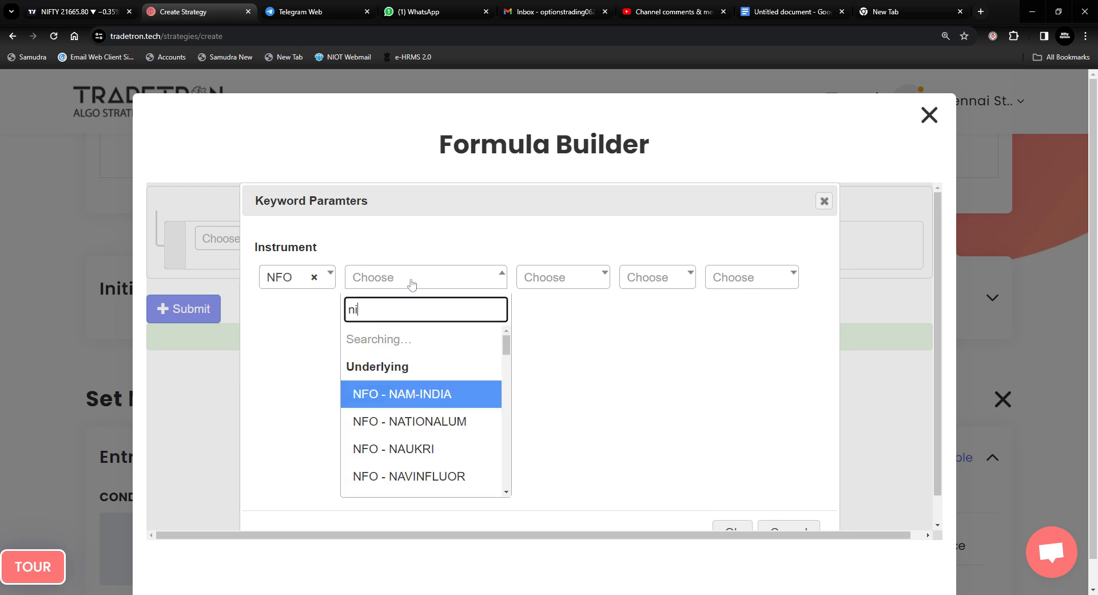
{"action": "left_click", "coordinate": [448, 368]}
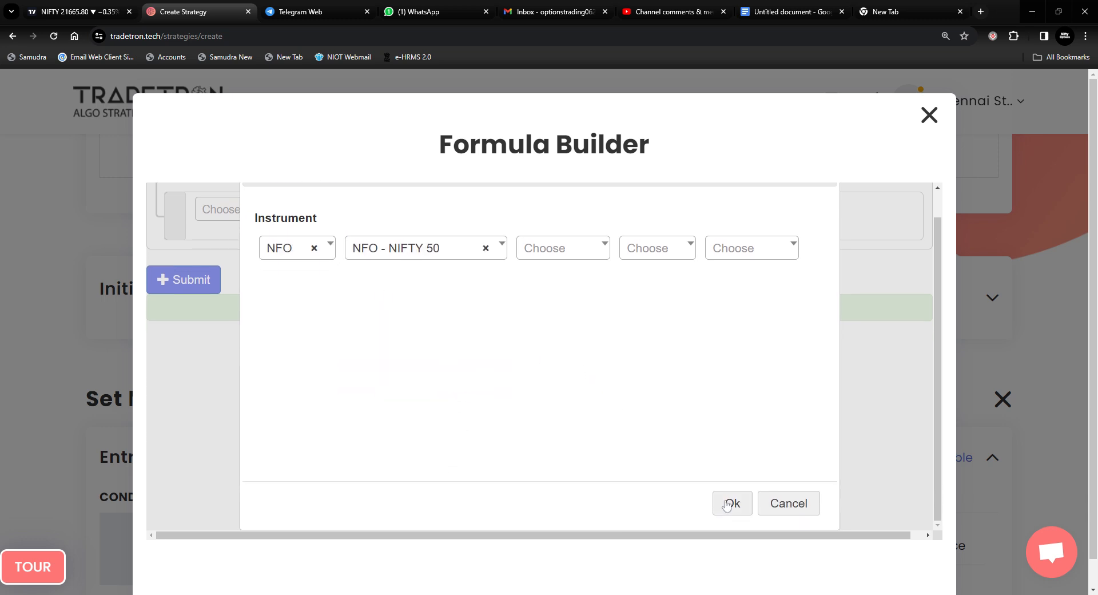
{"action": "left_click", "coordinate": [725, 502]}
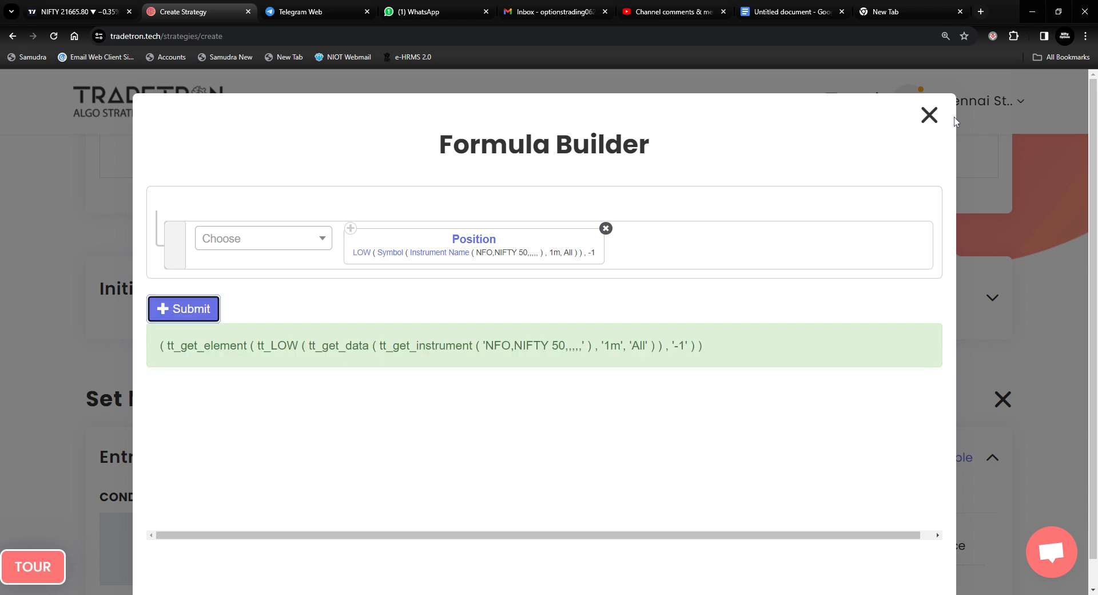
{"action": "left_click", "coordinate": [930, 115]}
{"action": "left_click", "coordinate": [850, 320]}
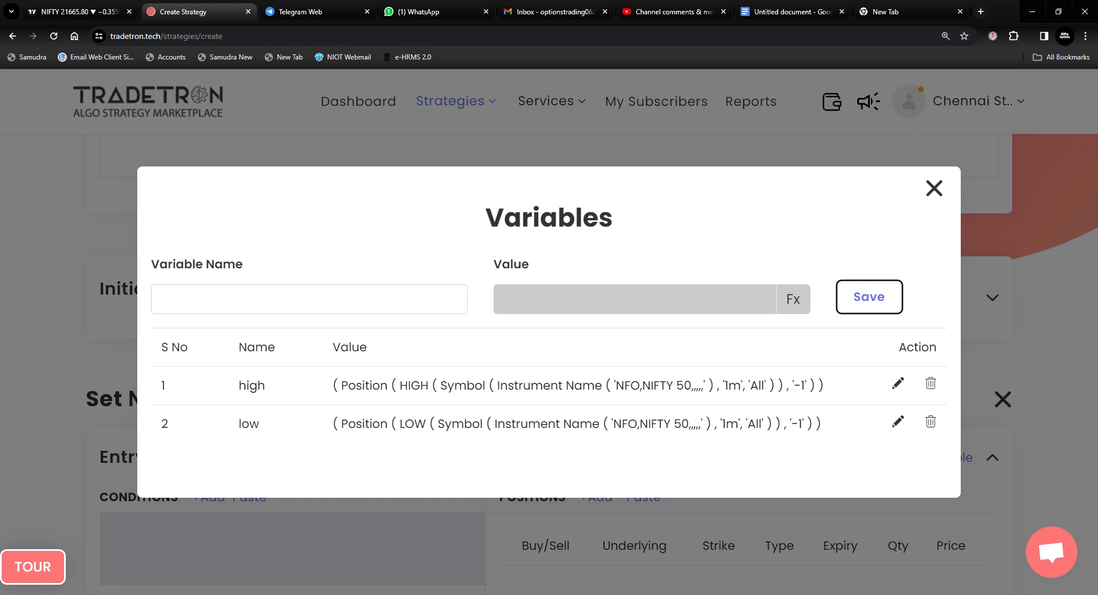
Start a variable named diff and choose the Math Operation keyword for its value
{"action": "left_click", "coordinate": [246, 303]}
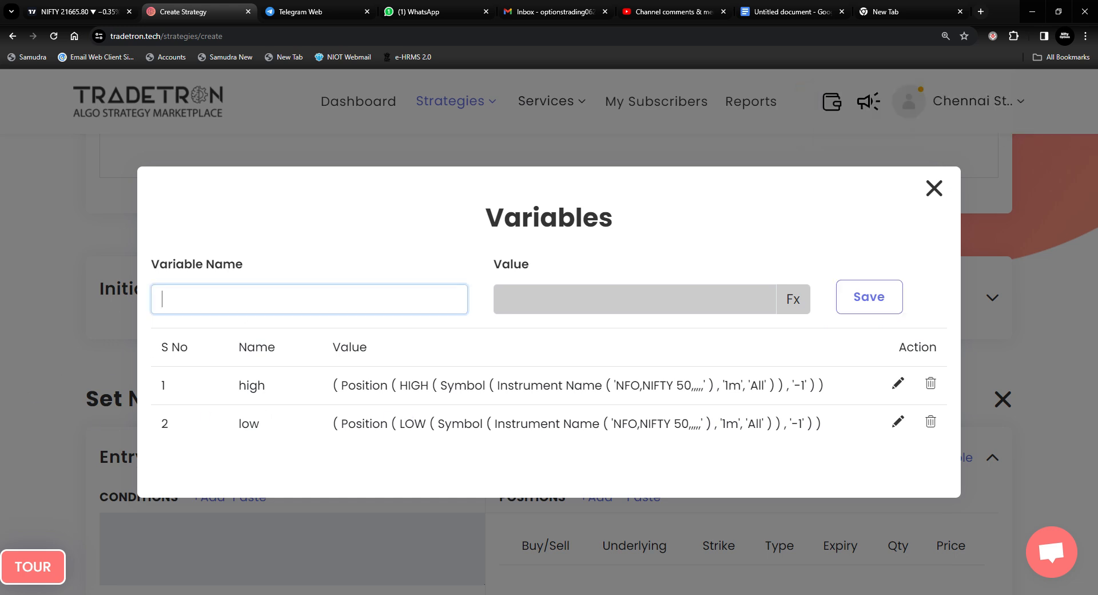
{"action": "type", "text": "diff"}
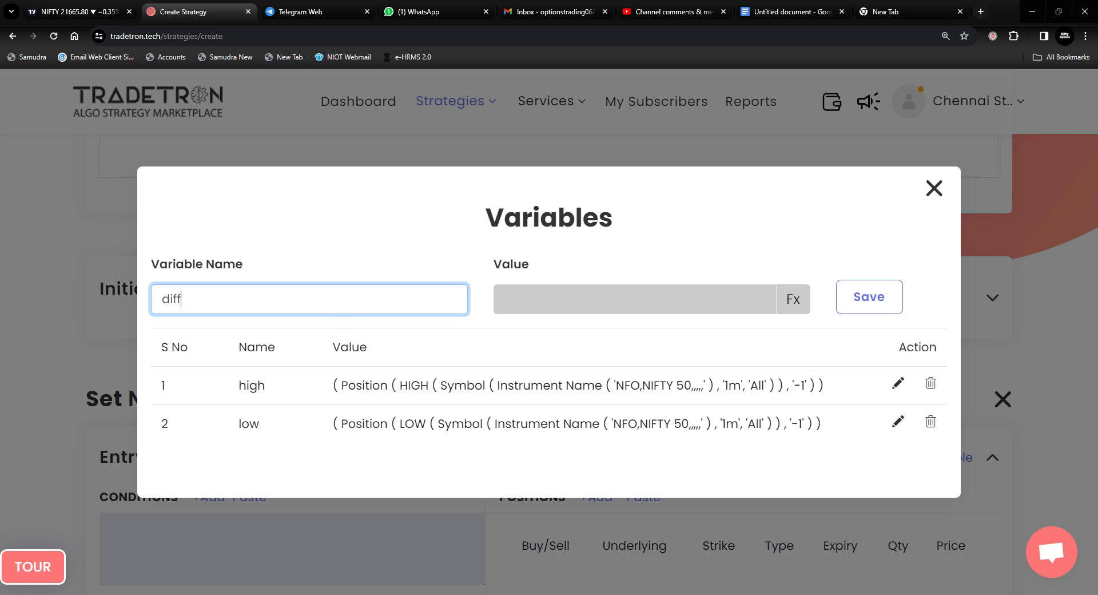
{"action": "left_click", "coordinate": [794, 299]}
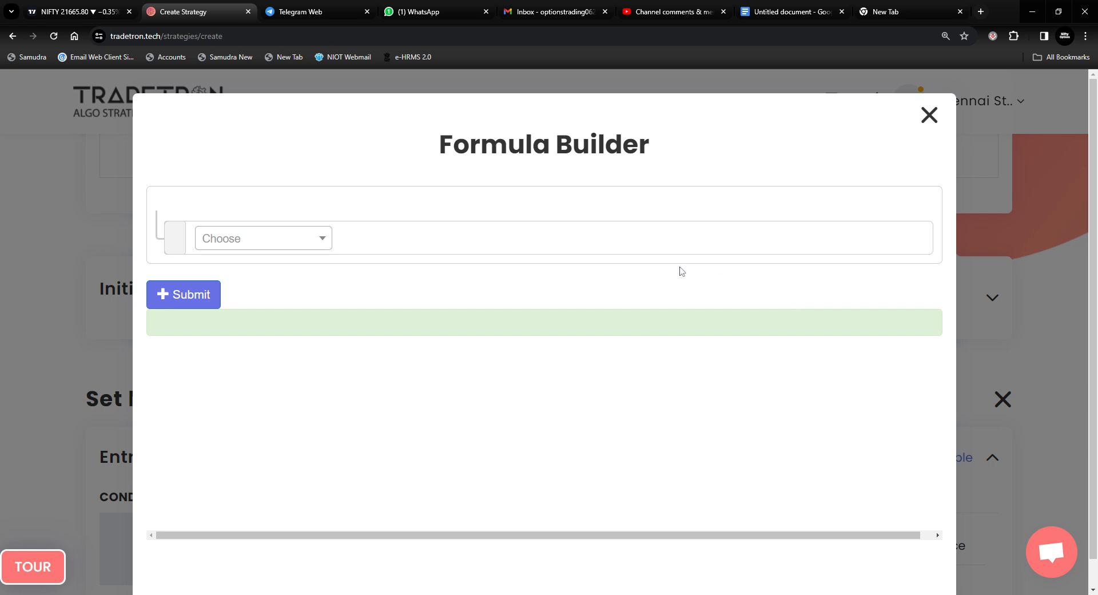
{"action": "left_click", "coordinate": [232, 245]}
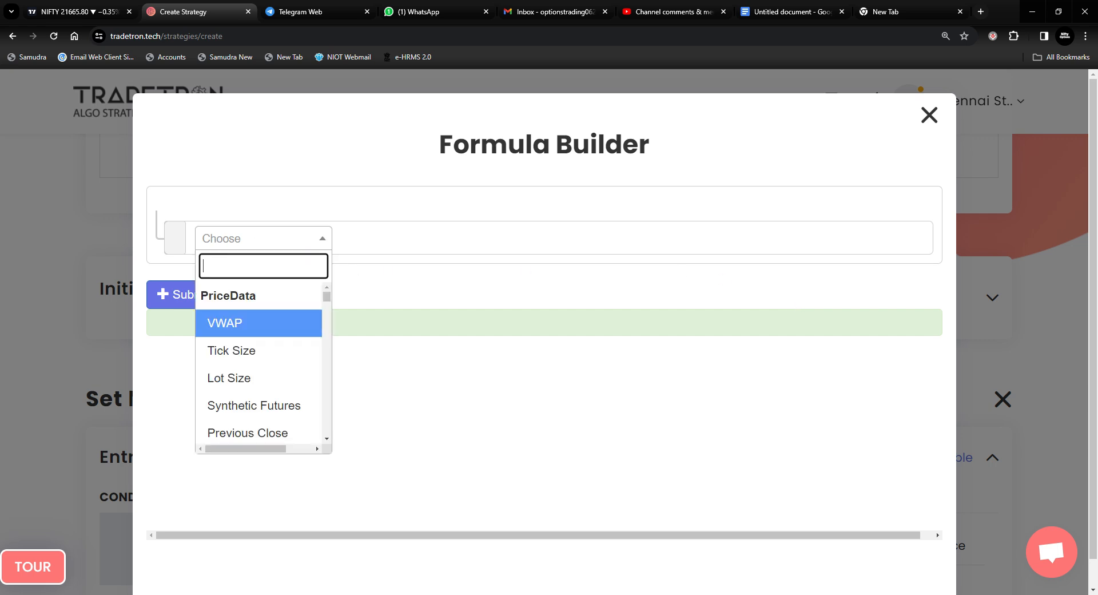
{"action": "type", "text": "math"}
{"action": "left_click", "coordinate": [264, 321]}
Set both numbers of the math operation to Position and its operator to minus
{"action": "left_click", "coordinate": [457, 283]}
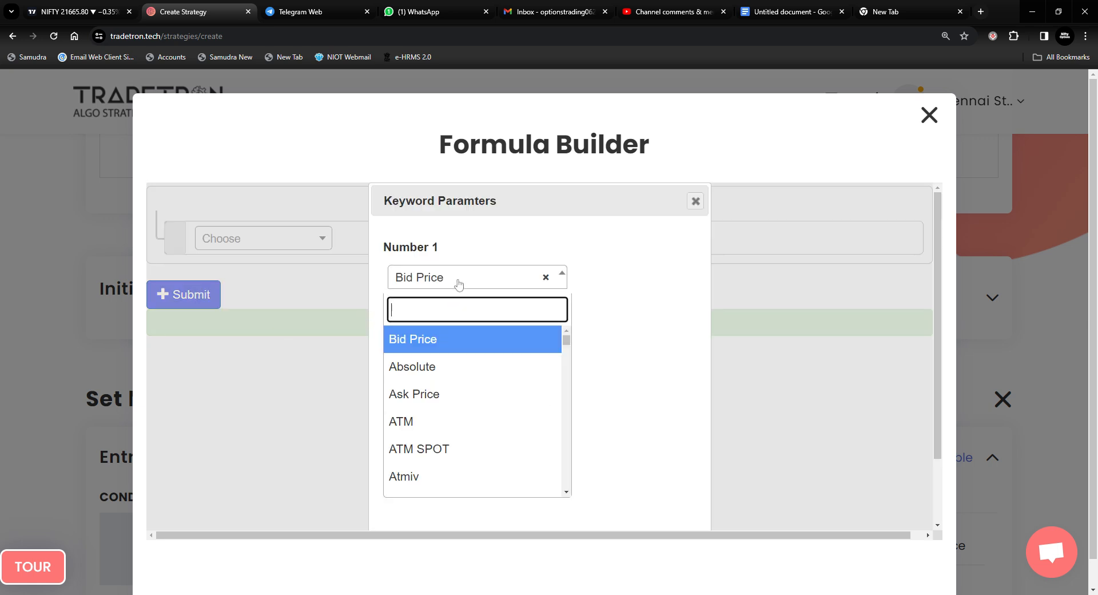
{"action": "type", "text": "posit"}
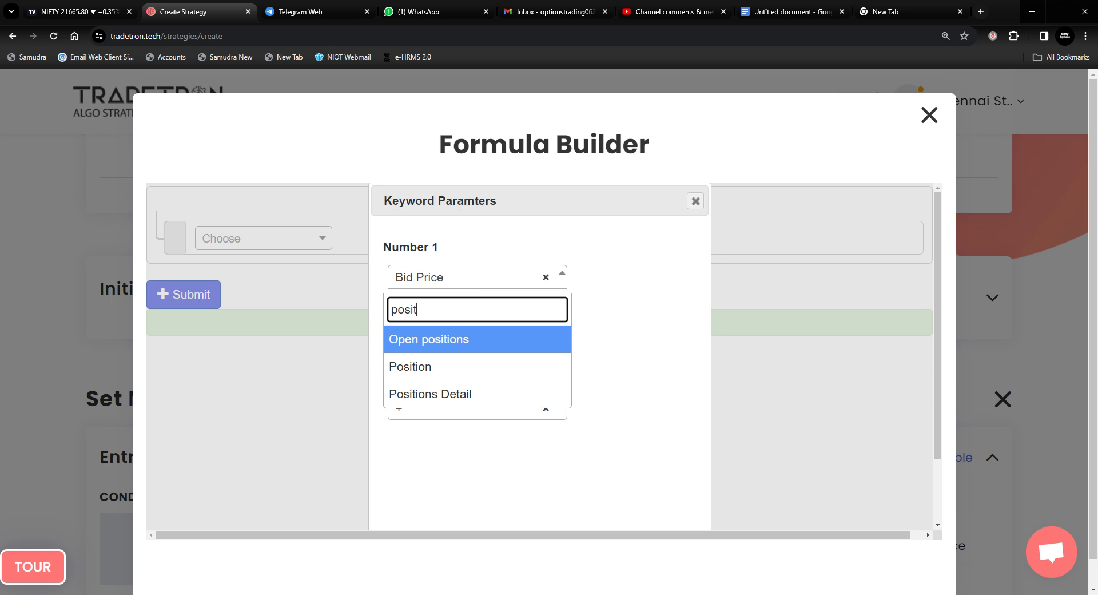
{"action": "left_click", "coordinate": [433, 367]}
{"action": "left_click", "coordinate": [435, 342]}
{"action": "type", "text": "p"}
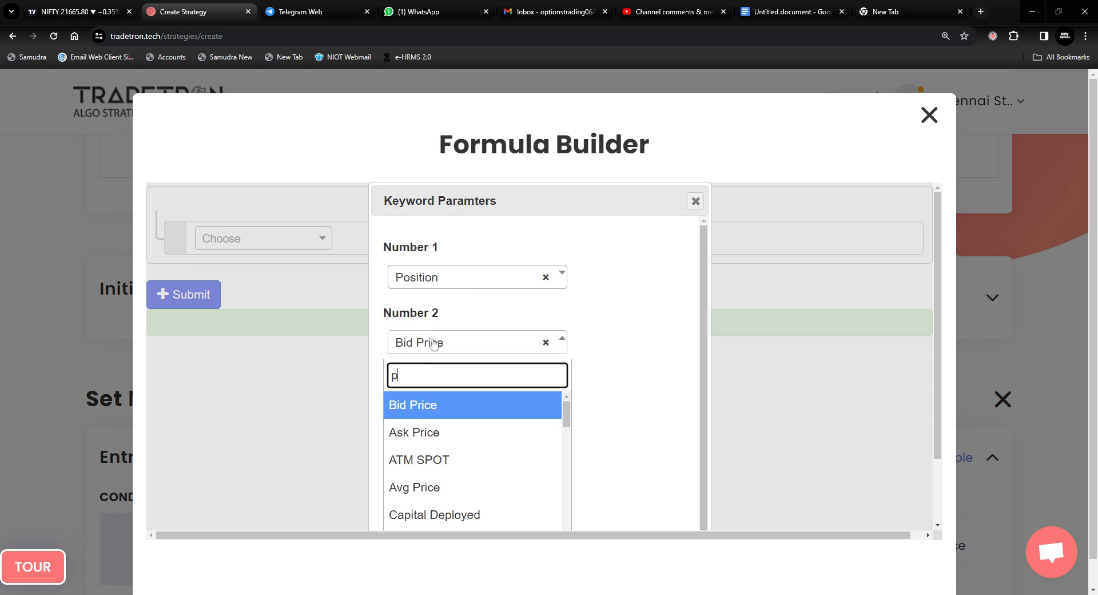
{"action": "type", "text": "osit"}
{"action": "left_click", "coordinate": [431, 431]}
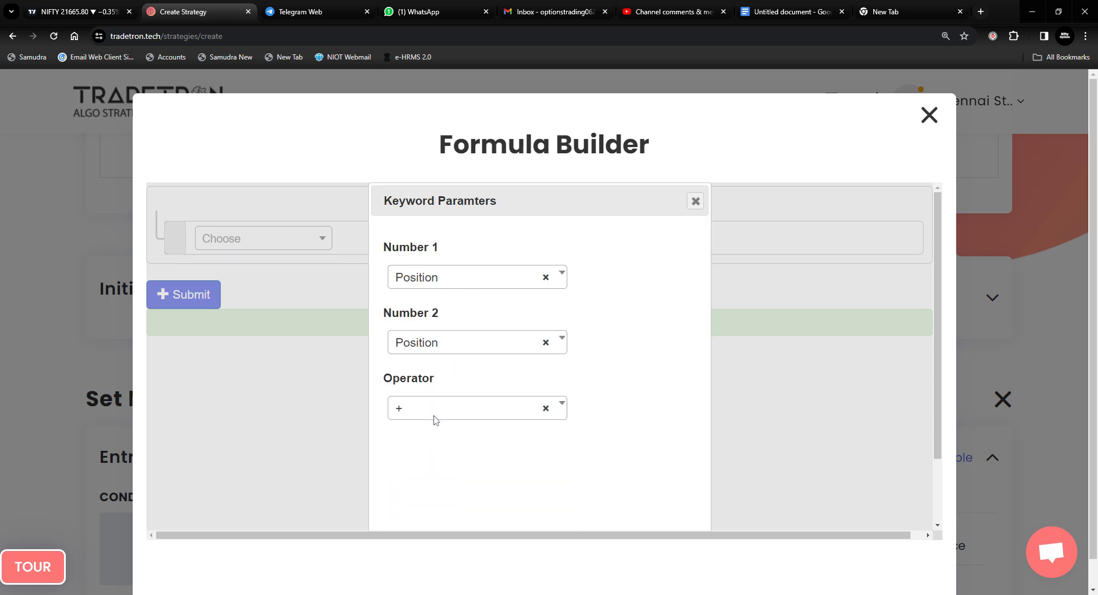
{"action": "left_click", "coordinate": [440, 410]}
{"action": "left_click", "coordinate": [411, 299]}
{"action": "scroll", "coordinate": [624, 409], "scroll_direction": "down", "scroll_amount": 1}
{"action": "left_click", "coordinate": [605, 508]}
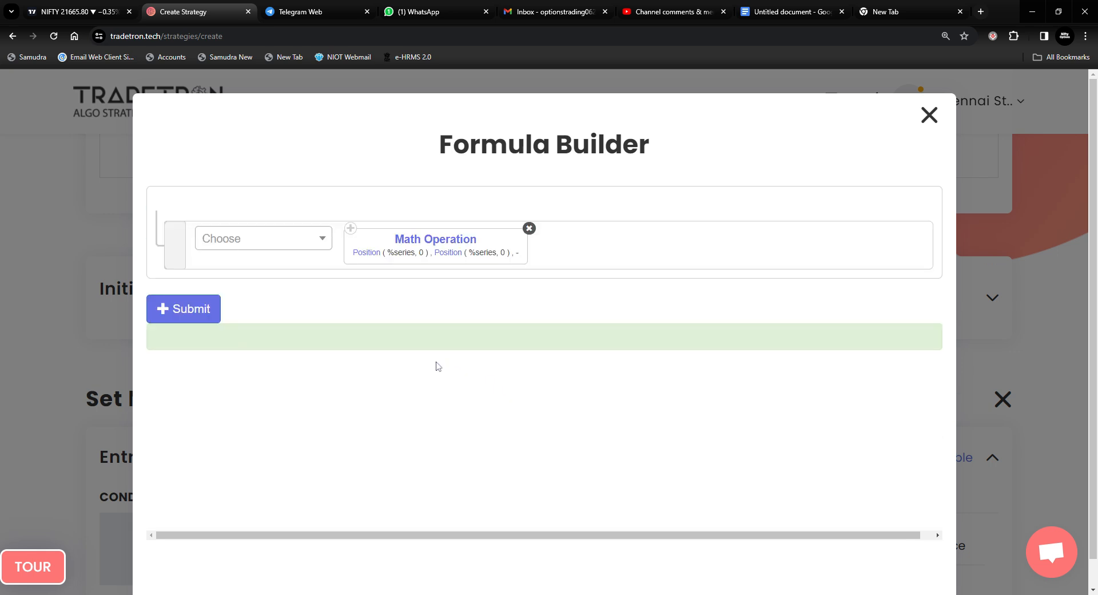
Set the first Position operand of the math operation to the HIGH series at position -1
{"action": "left_click", "coordinate": [367, 254]}
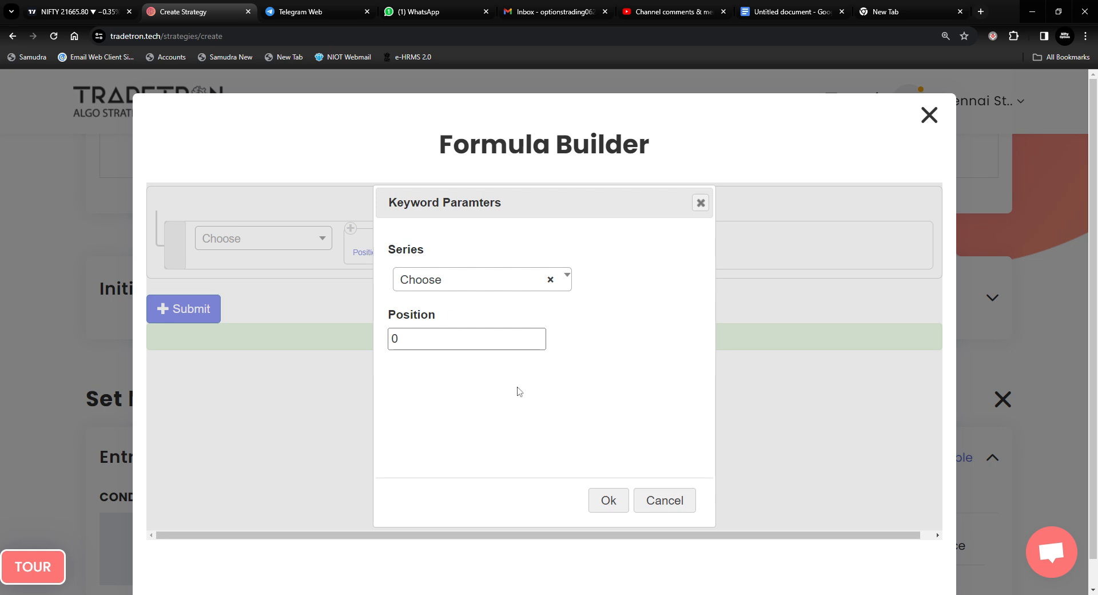
{"action": "double_click", "coordinate": [424, 343]}
{"action": "type", "text": "-1"}
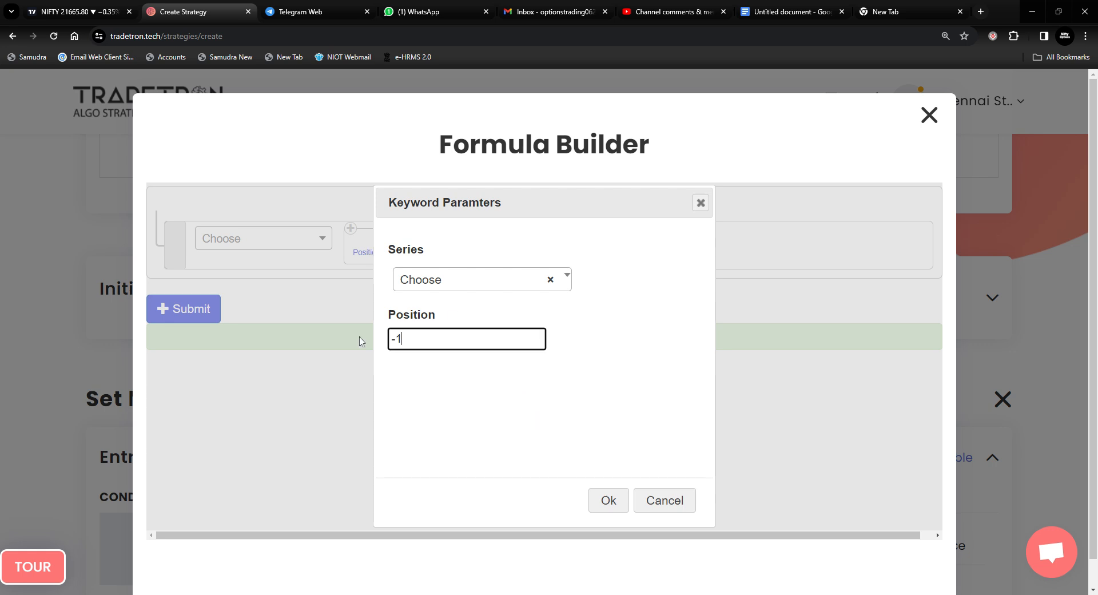
{"action": "left_click", "coordinate": [437, 283]}
{"action": "type", "text": "h"}
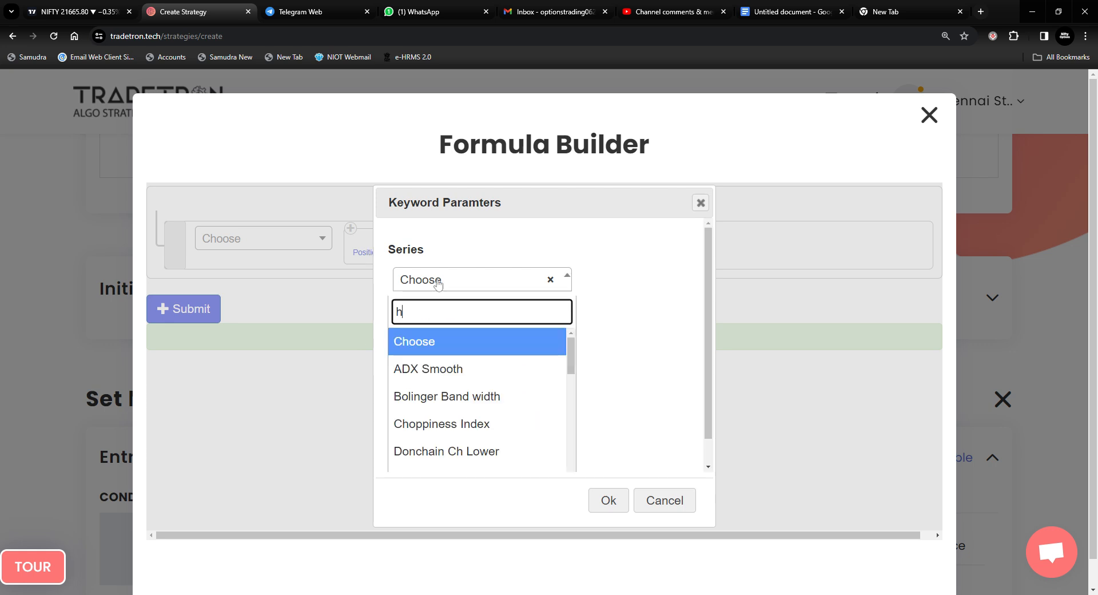
{"action": "type", "text": "igh"}
{"action": "left_click", "coordinate": [452, 348]}
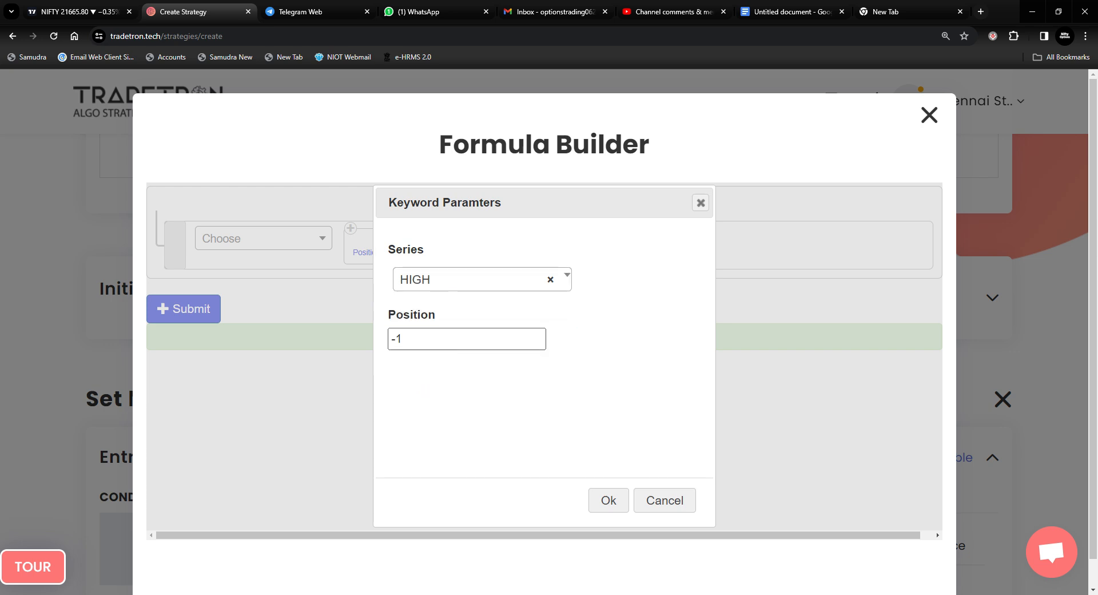
{"action": "left_click", "coordinate": [607, 501]}
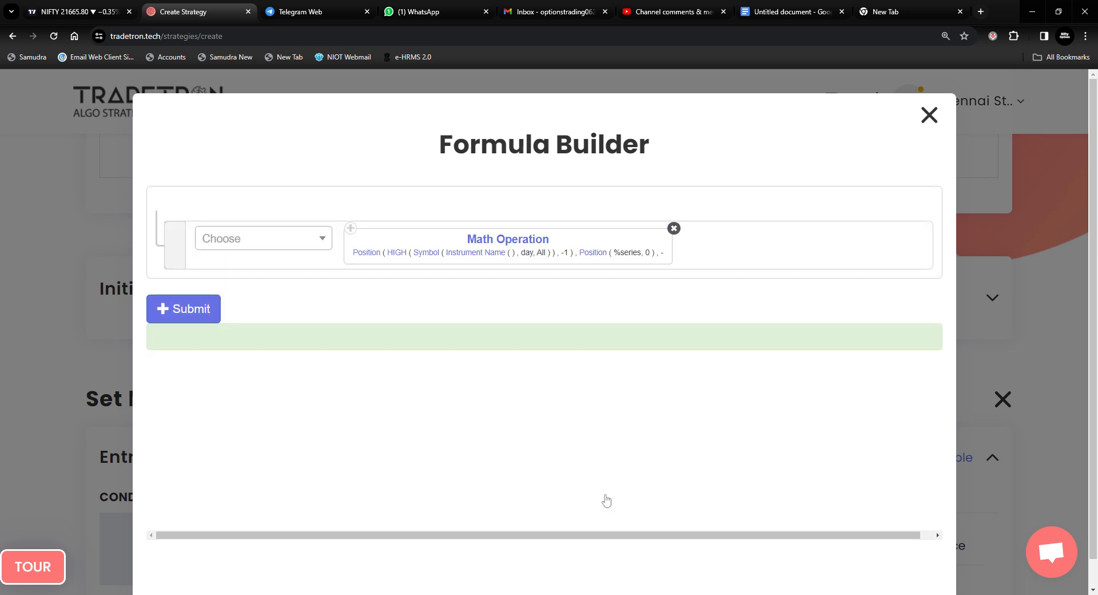
Set the second Position operand of the math operation to the LOW series at position -1
{"action": "left_click", "coordinate": [589, 256]}
{"action": "left_click_drag", "start_coordinate": [422, 338], "coordinate": [379, 345]}
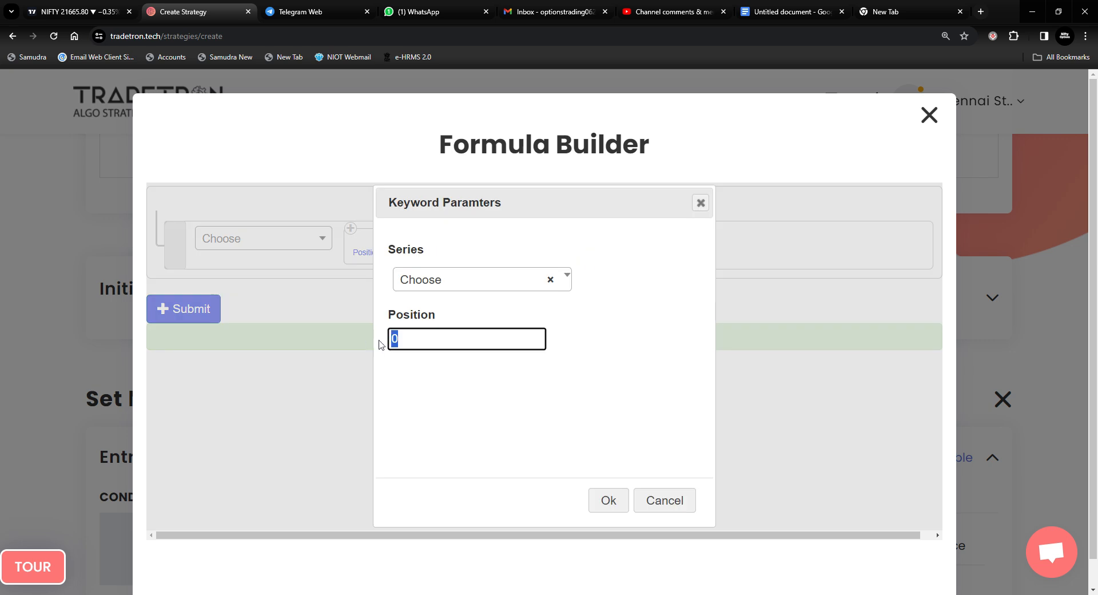
{"action": "left_click", "coordinate": [424, 282]}
{"action": "type", "text": "low"}
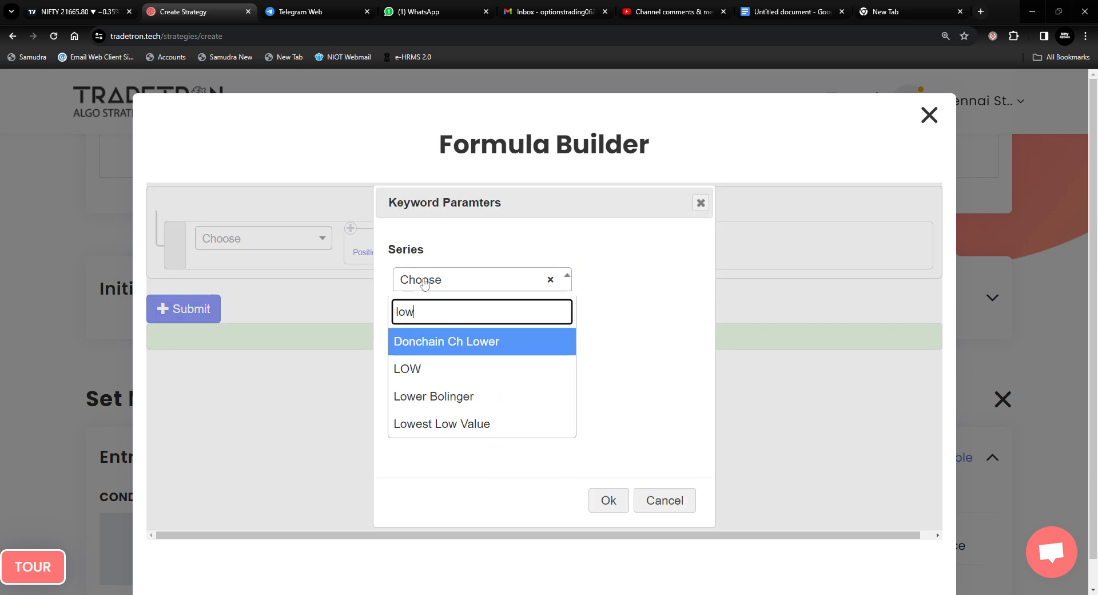
{"action": "left_click", "coordinate": [431, 368]}
{"action": "left_click", "coordinate": [606, 501]}
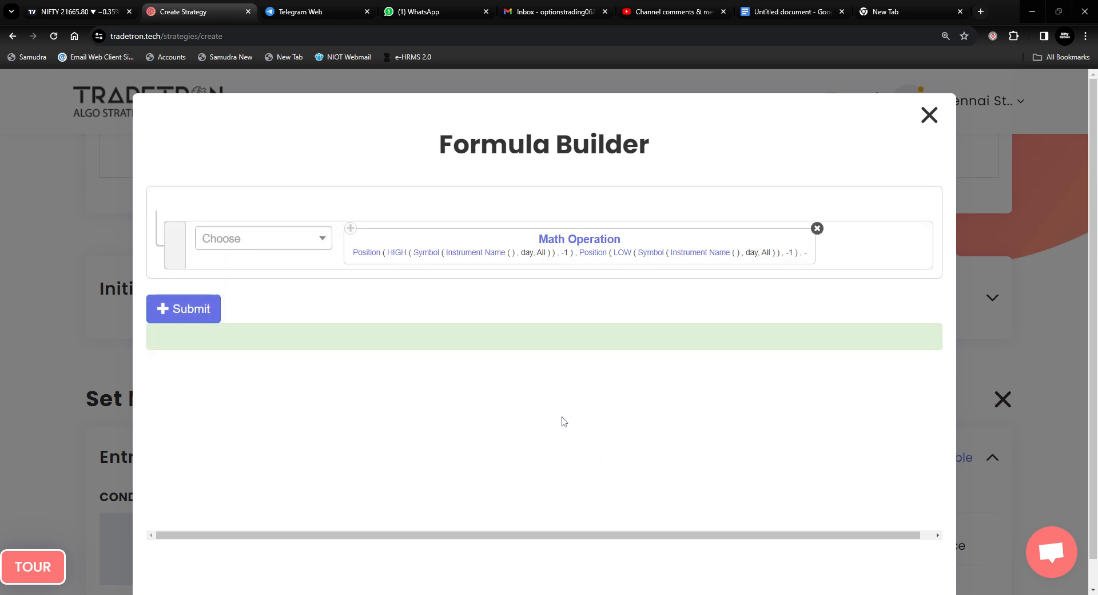
Set the candle type of the HIGH symbol in the math operation to 1m
{"action": "left_click", "coordinate": [428, 255]}
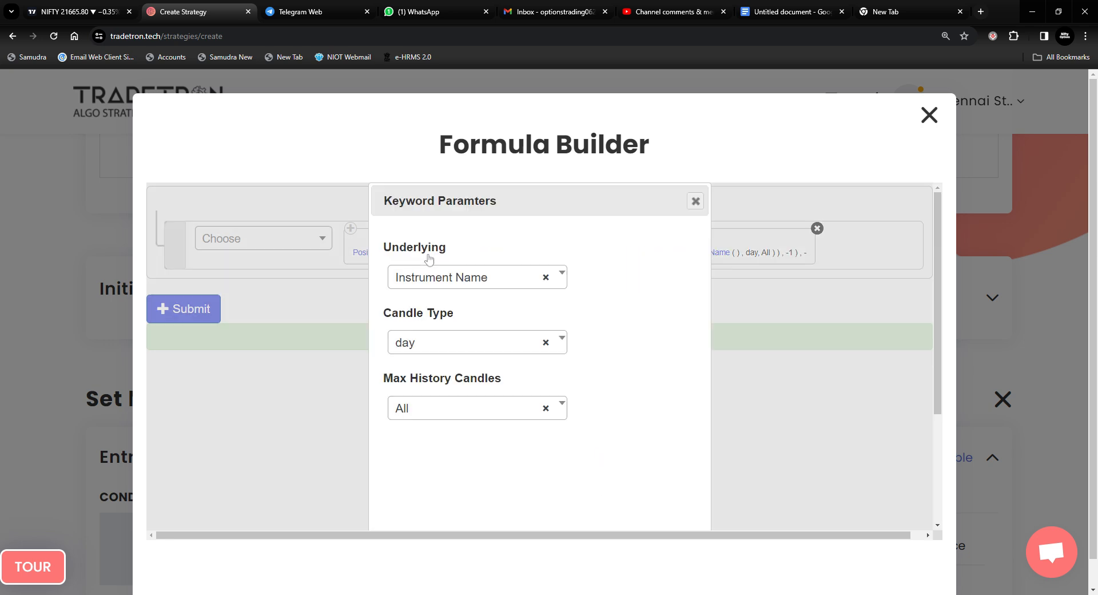
{"action": "left_click", "coordinate": [432, 342]}
{"action": "left_click", "coordinate": [429, 488]}
{"action": "scroll", "coordinate": [589, 481], "scroll_direction": "down", "scroll_amount": 3}
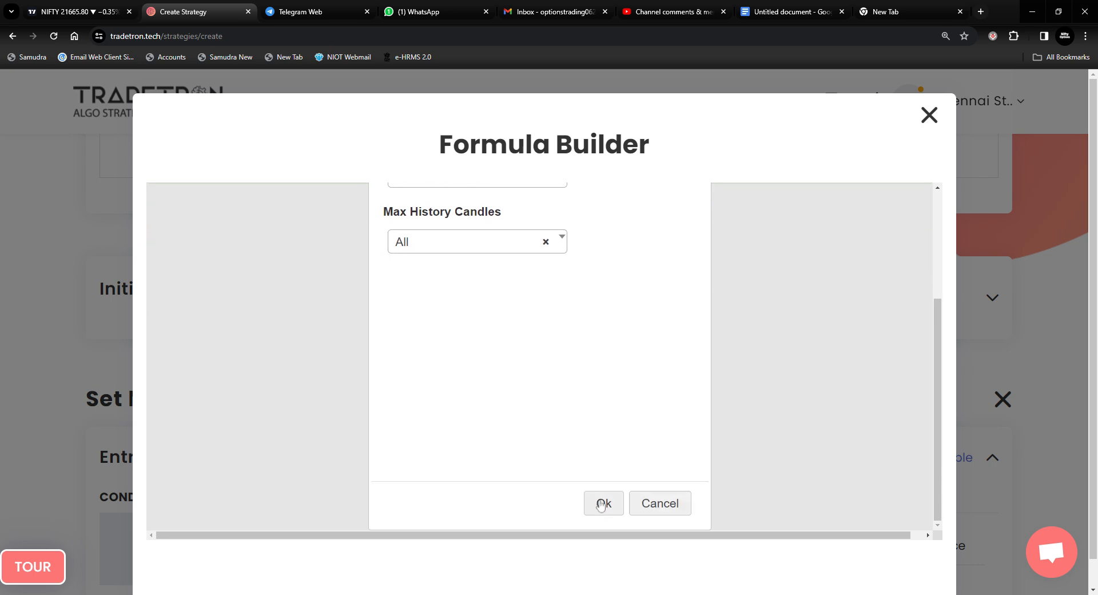
{"action": "left_click", "coordinate": [598, 501]}
Set the HIGH symbol's instrument in the math operation to NFO, NFO - NIFTY 50
{"action": "left_click", "coordinate": [485, 253]}
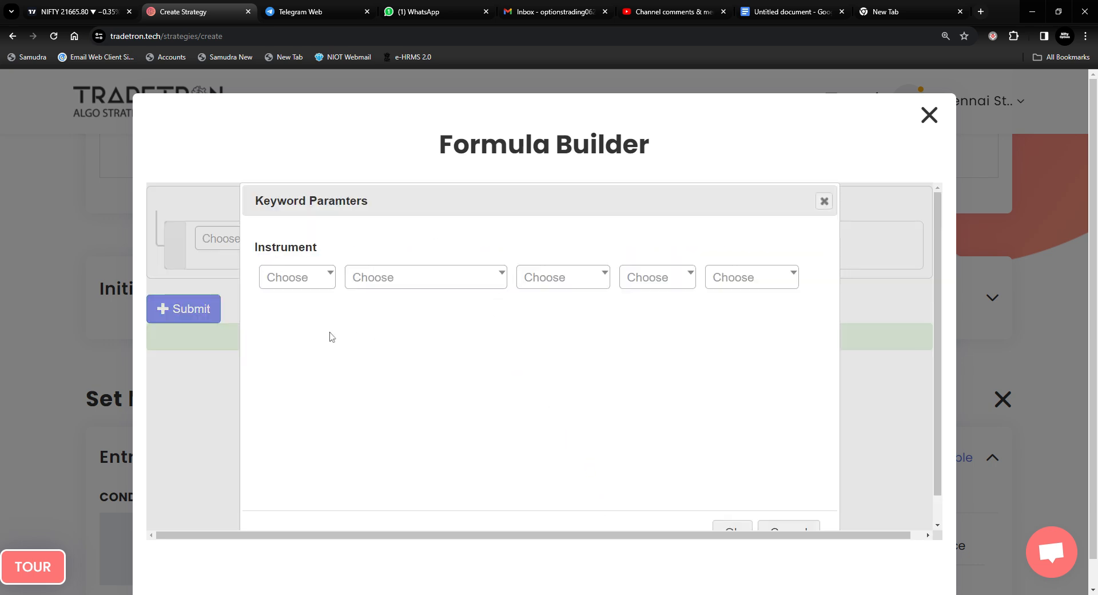
{"action": "left_click", "coordinate": [315, 290]}
{"action": "type", "text": "nf"}
{"action": "left_click", "coordinate": [316, 337]}
{"action": "left_click", "coordinate": [403, 271]}
{"action": "type", "text": "ni"}
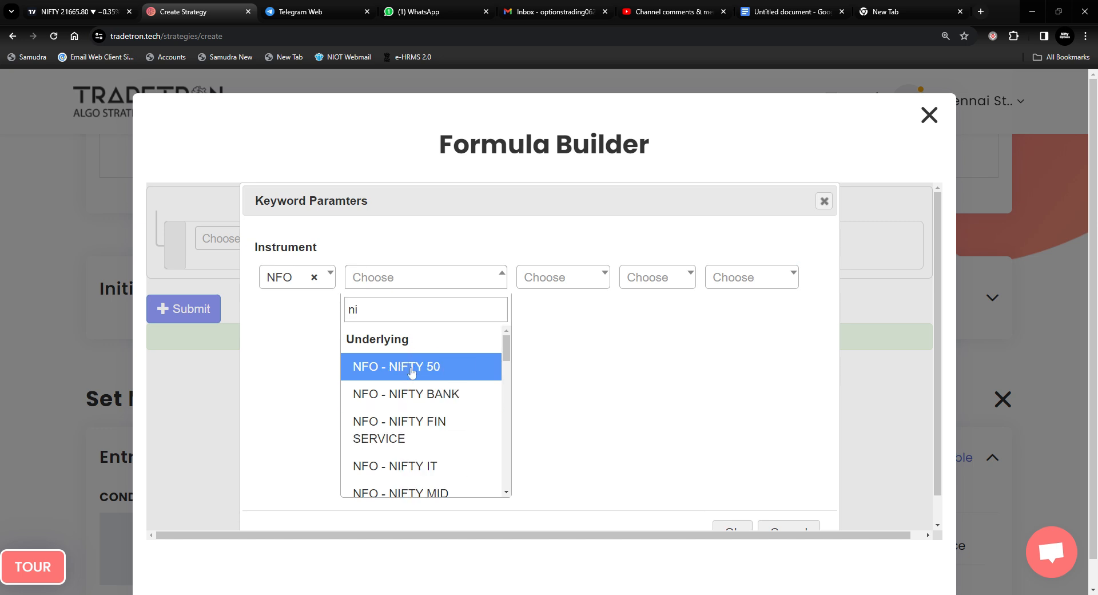
{"action": "left_click", "coordinate": [412, 369]}
{"action": "scroll", "coordinate": [660, 413], "scroll_direction": "down", "scroll_amount": 1}
{"action": "left_click", "coordinate": [723, 503]}
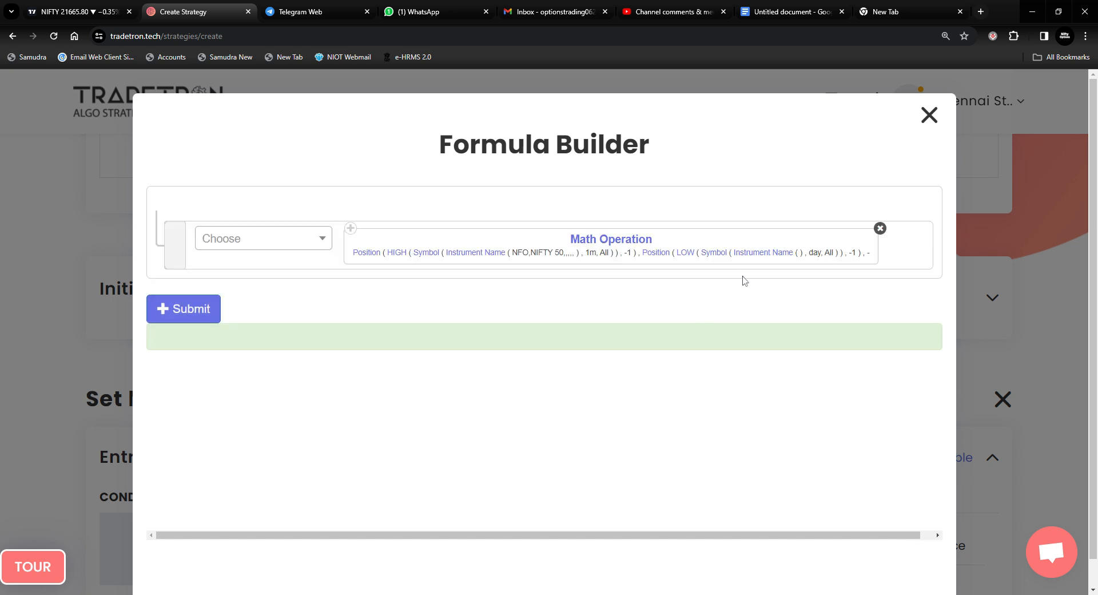
Set the candle type of the LOW symbol in the math operation to 1m
{"action": "left_click", "coordinate": [714, 258]}
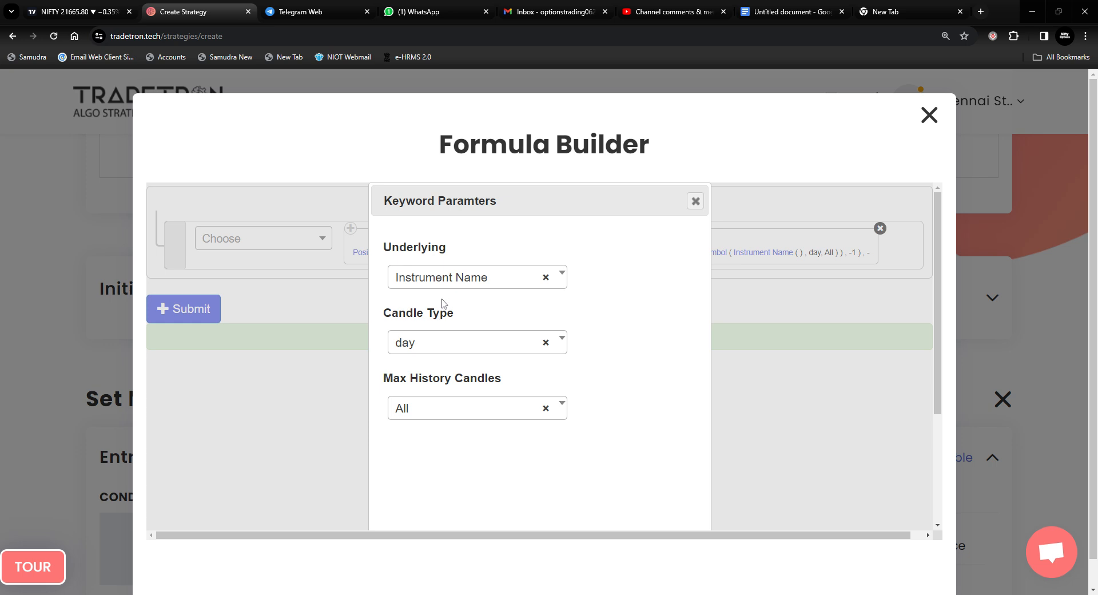
{"action": "left_click", "coordinate": [443, 343]}
{"action": "left_click", "coordinate": [441, 487]}
{"action": "scroll", "coordinate": [527, 471], "scroll_direction": "down", "scroll_amount": 3}
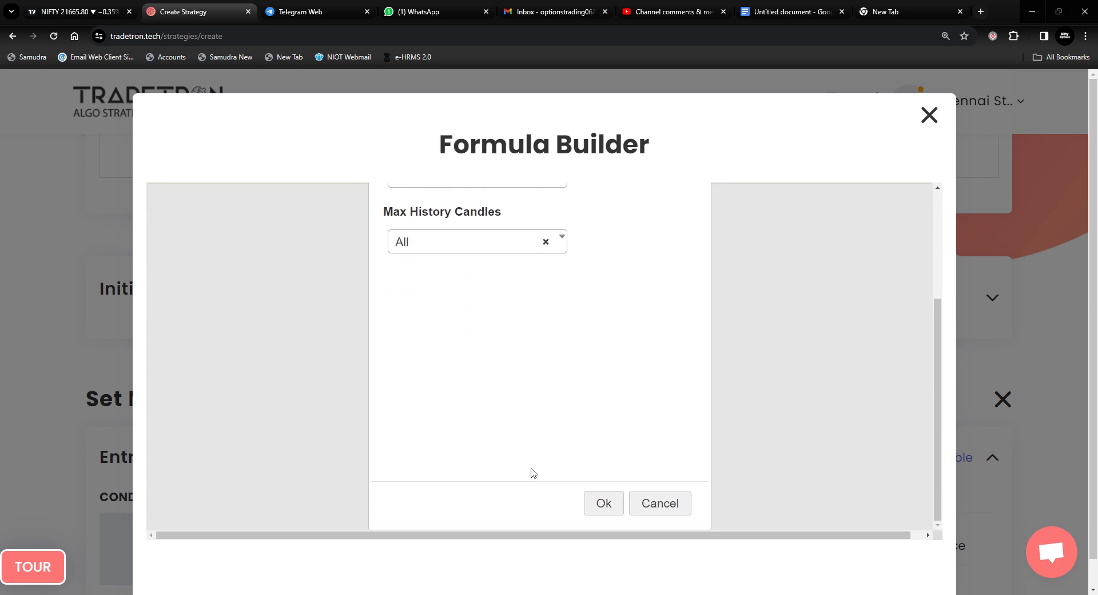
{"action": "left_click", "coordinate": [601, 504]}
Set the LOW symbol's instrument in the math operation to NFO, NFO - NIFTY 50
{"action": "left_click", "coordinate": [750, 253]}
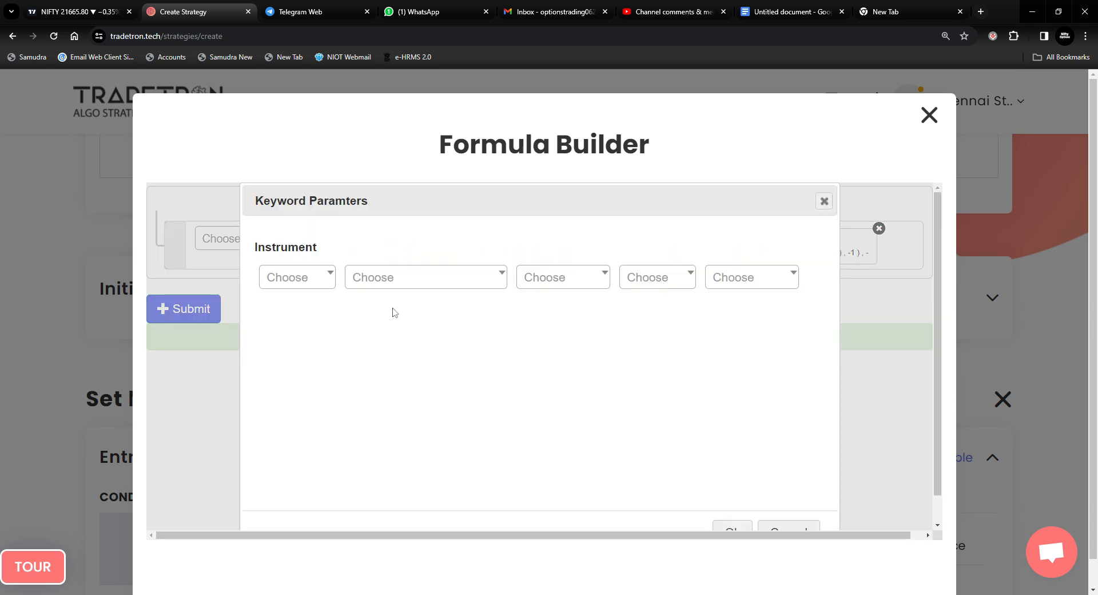
{"action": "left_click", "coordinate": [301, 282]}
{"action": "type", "text": "nf"}
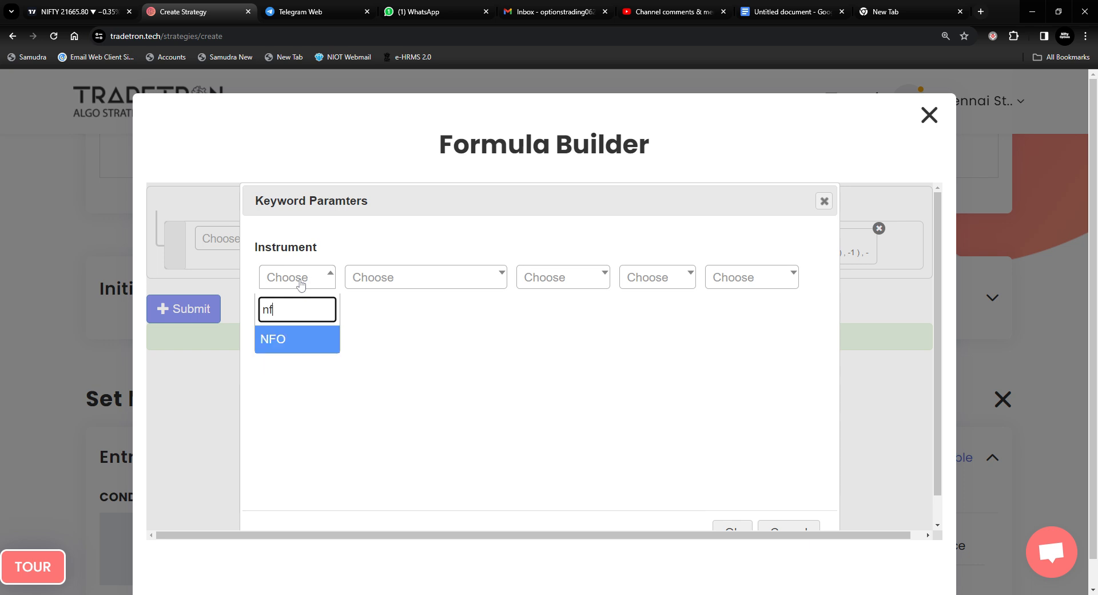
{"action": "left_click", "coordinate": [307, 342]}
{"action": "left_click", "coordinate": [403, 278]}
{"action": "type", "text": "ni"}
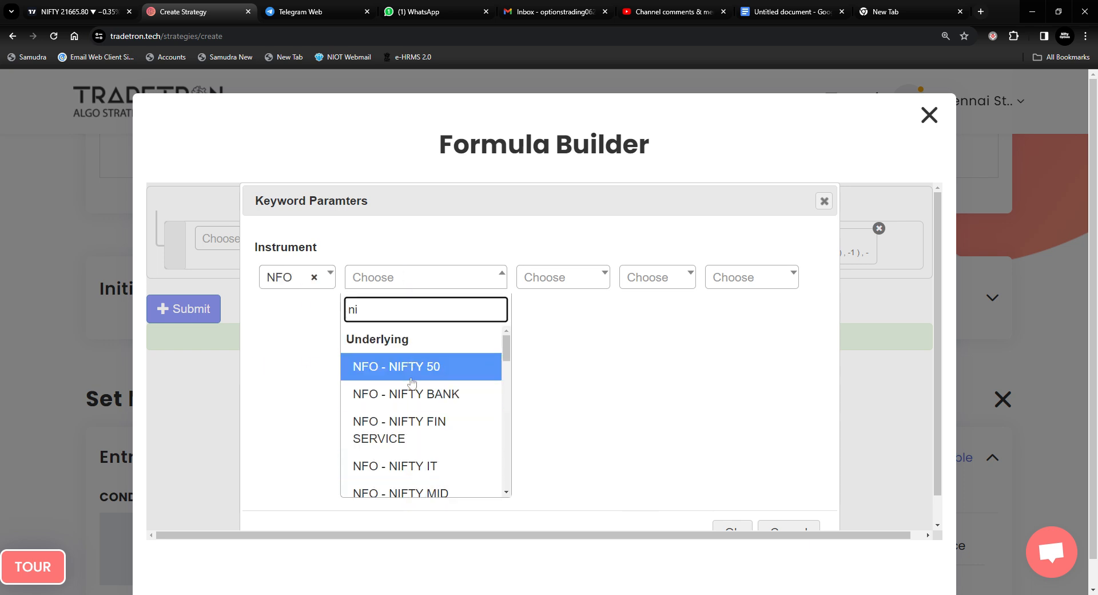
{"action": "left_click", "coordinate": [412, 381]}
{"action": "scroll", "coordinate": [693, 444], "scroll_direction": "down", "scroll_amount": 1}
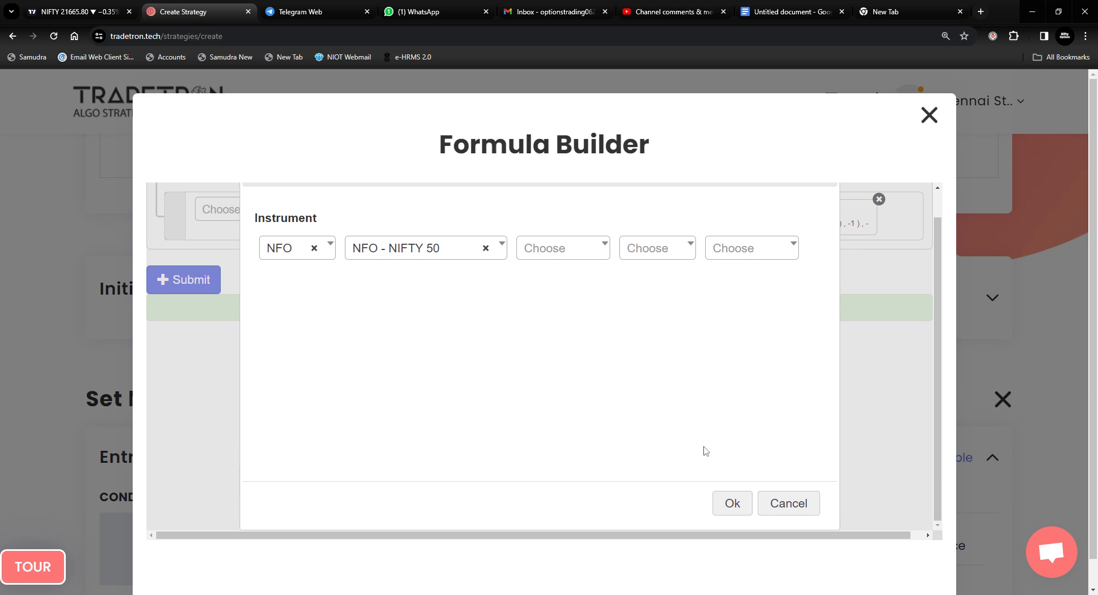
{"action": "left_click", "coordinate": [728, 503]}
Submit the math operation formula, save the diff variable and close the variables dialog
{"action": "left_click", "coordinate": [202, 348]}
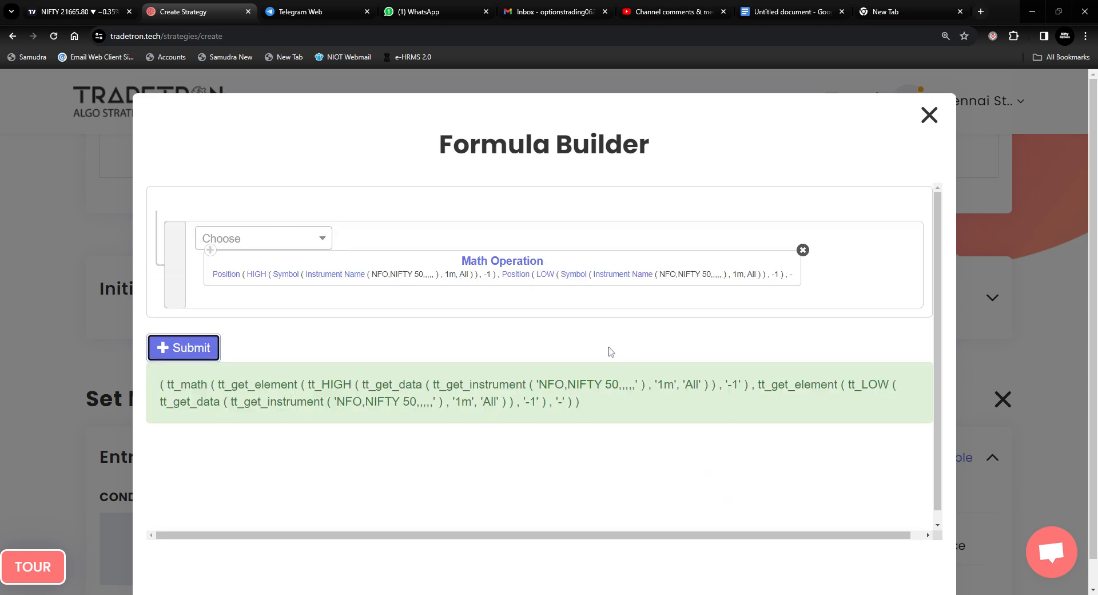
{"action": "left_click", "coordinate": [935, 115]}
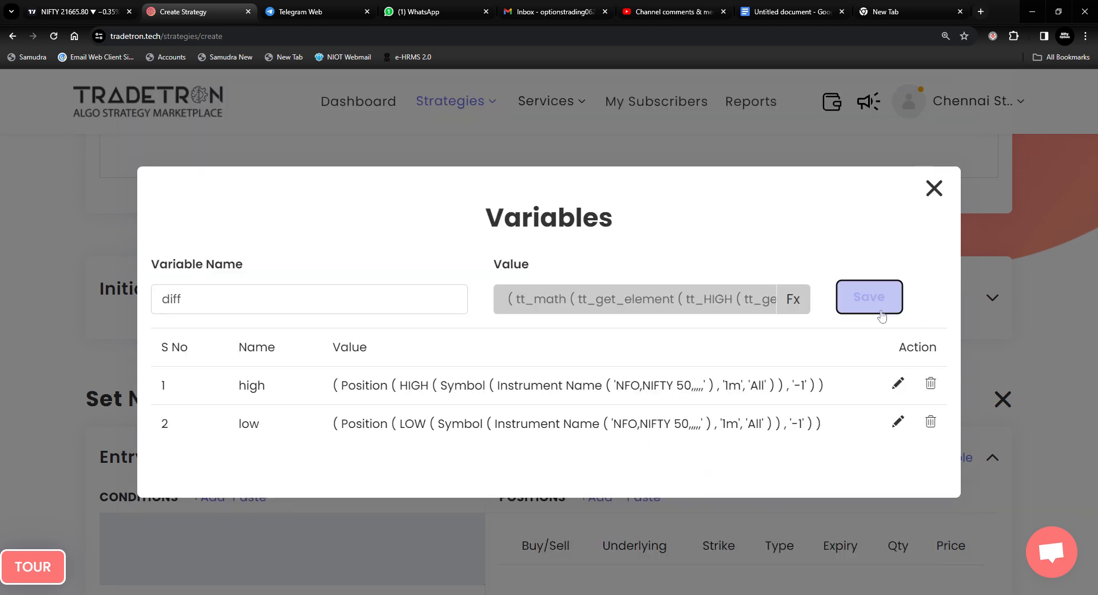
{"action": "left_click", "coordinate": [881, 309]}
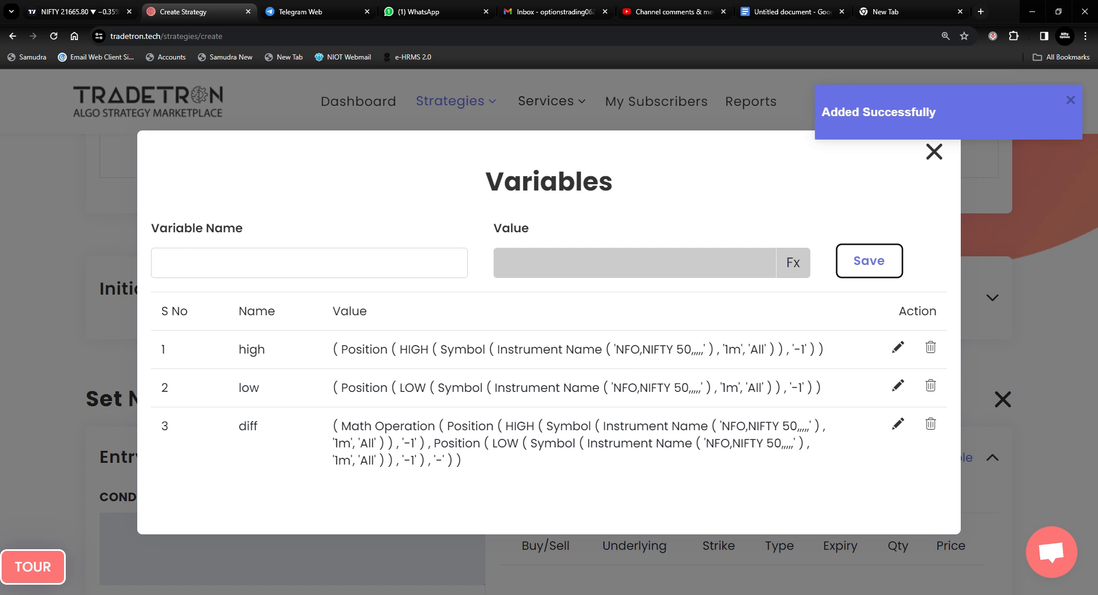
{"action": "left_click", "coordinate": [935, 151]}
Start an entry condition for Set 1 with the Open positions keyword on NIFTY 50
{"action": "scroll", "coordinate": [454, 360], "scroll_direction": "down", "scroll_amount": 3}
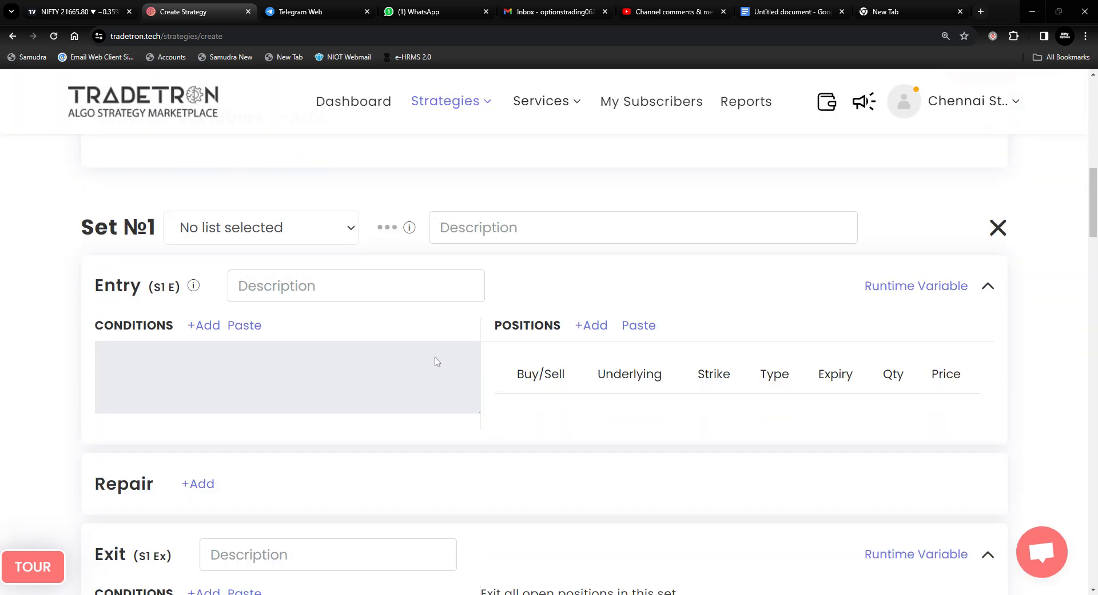
{"action": "left_click", "coordinate": [203, 326]}
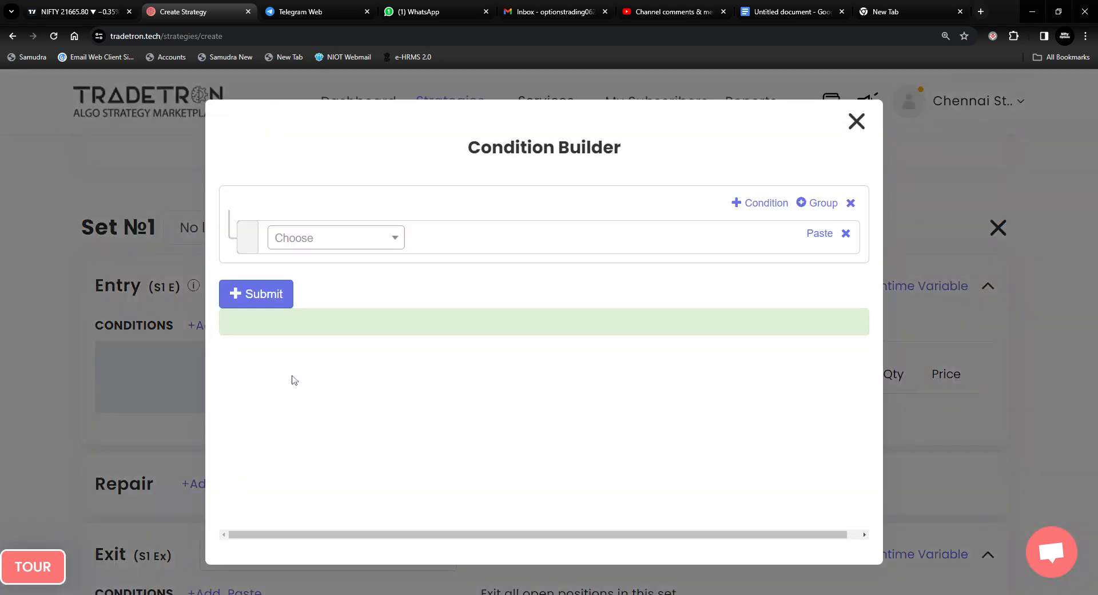
{"action": "left_click", "coordinate": [298, 242]}
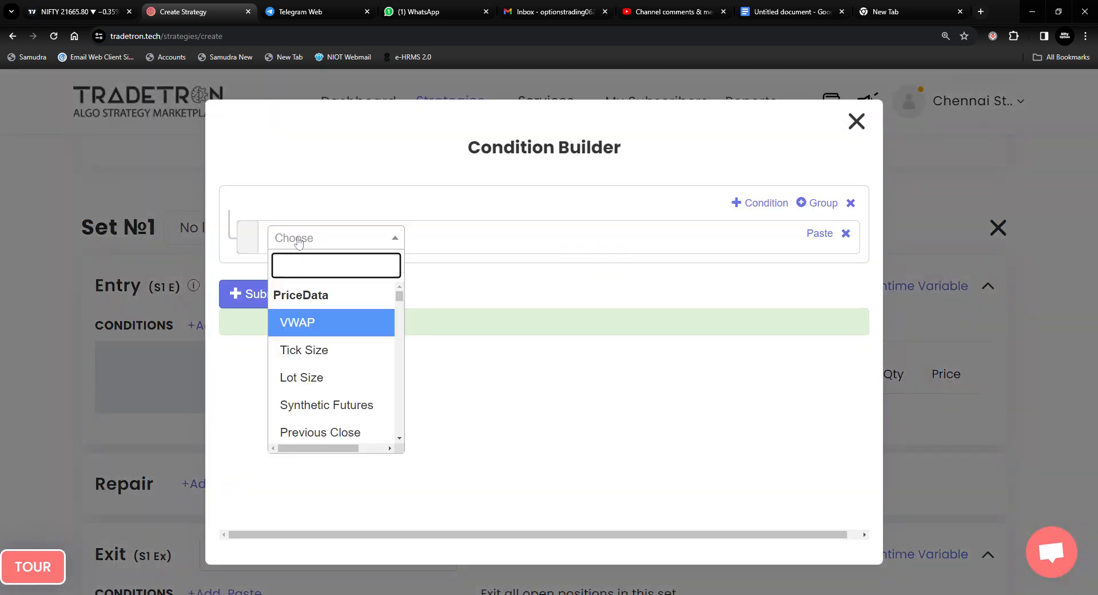
{"action": "type", "text": "open"}
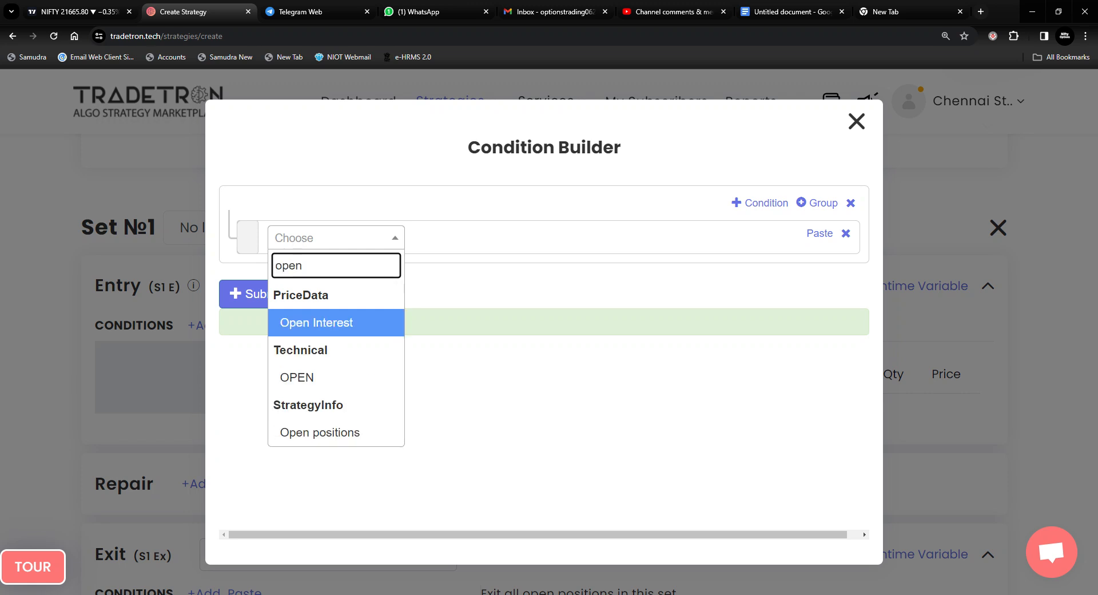
{"action": "left_click", "coordinate": [330, 434]}
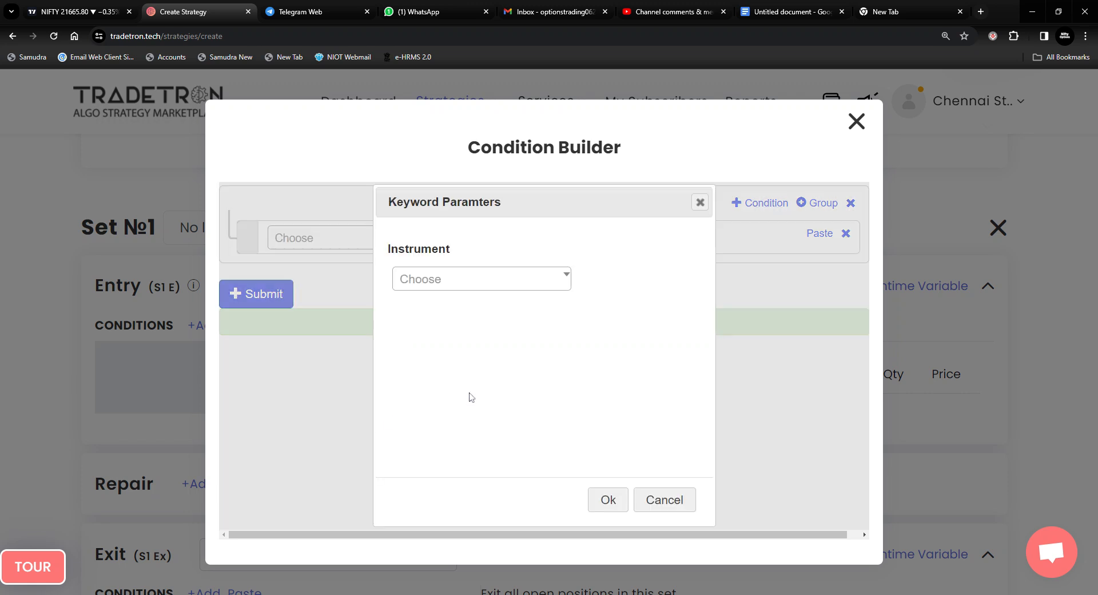
{"action": "left_click", "coordinate": [444, 279]}
{"action": "type", "text": "nifty"}
{"action": "left_click", "coordinate": [463, 369]}
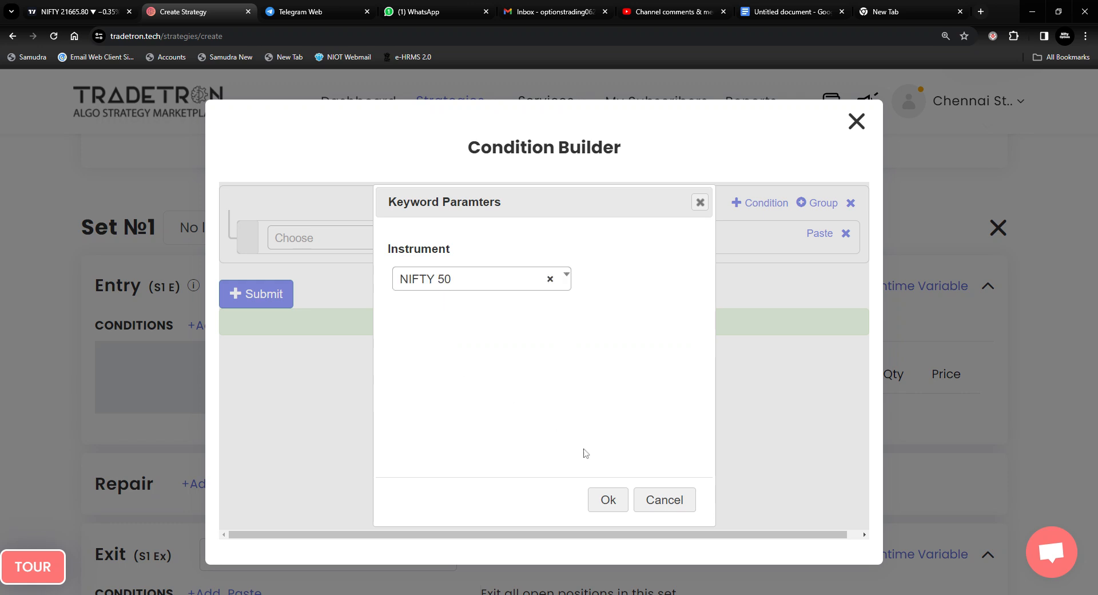
{"action": "left_click", "coordinate": [608, 500]}
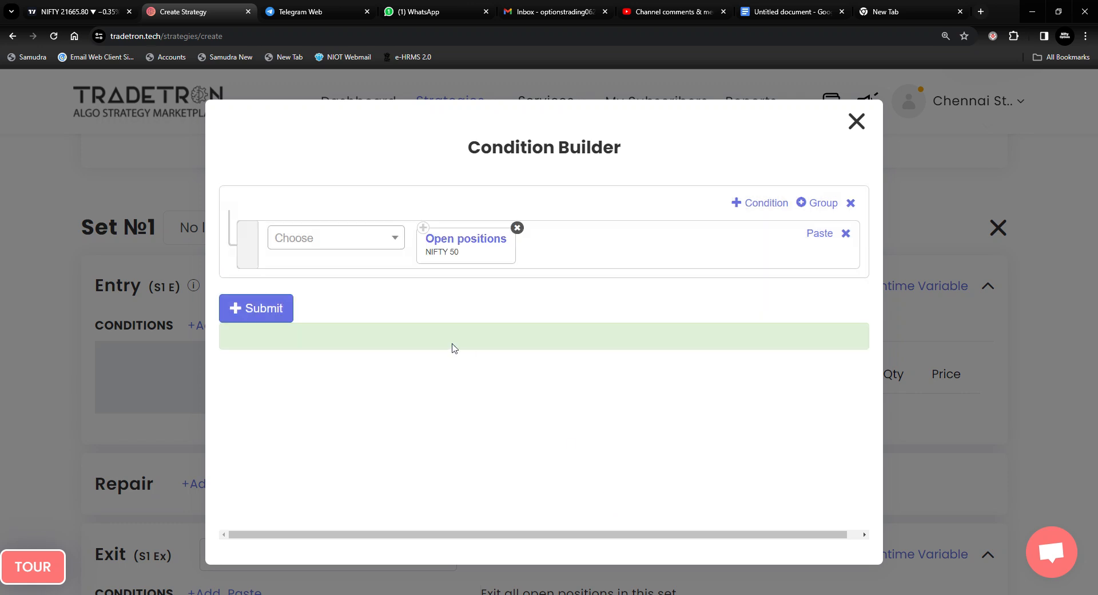
Complete the Open positions condition with the = comparison and a Number keyword of 0
{"action": "left_click", "coordinate": [349, 244]}
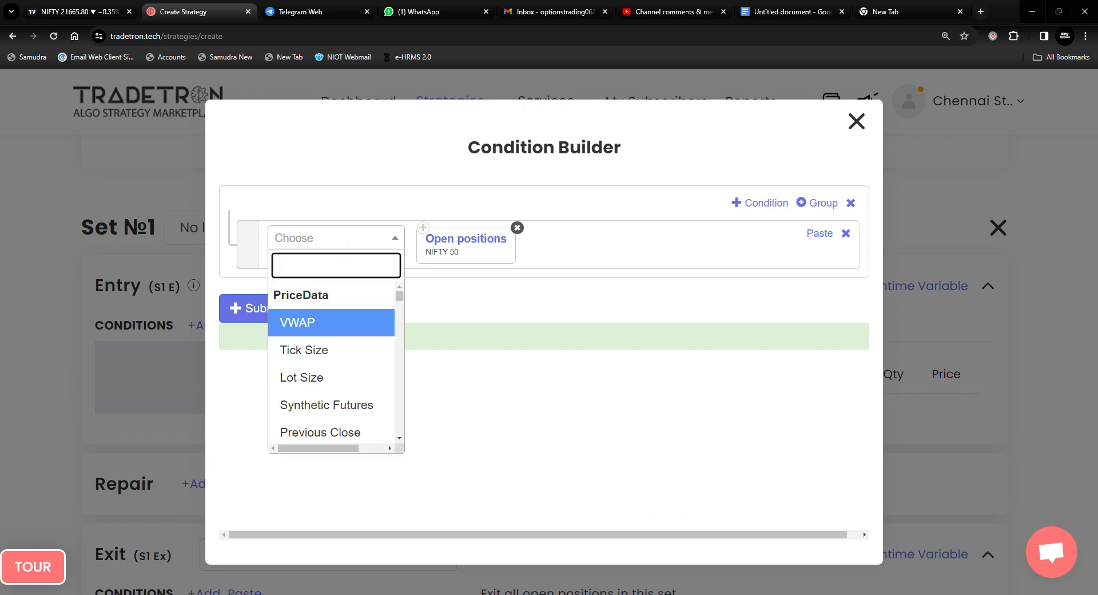
{"action": "type", "text": "="}
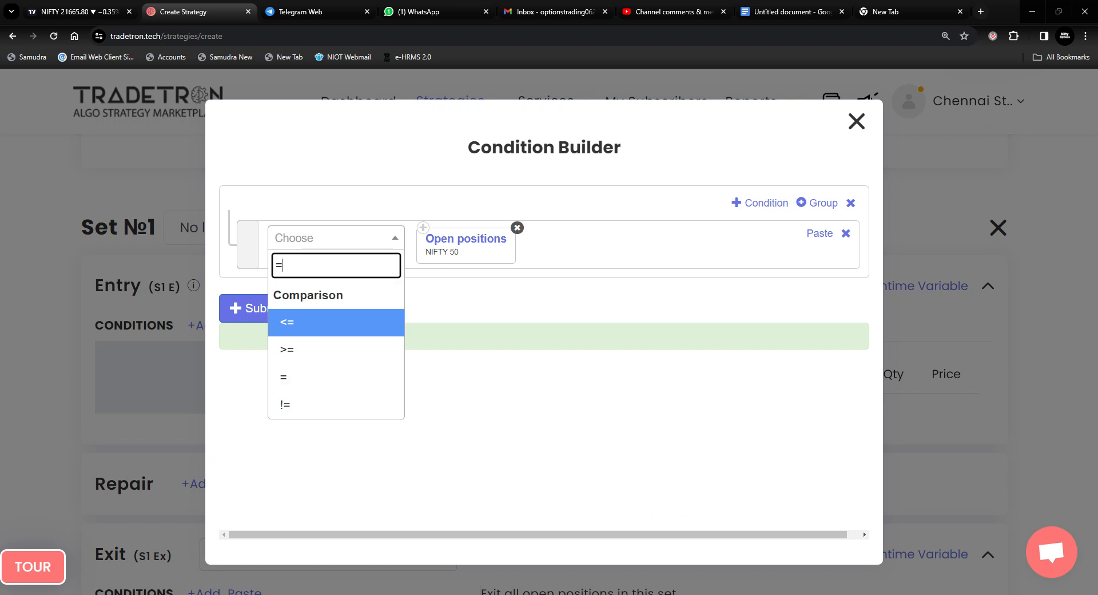
{"action": "left_click", "coordinate": [325, 379]}
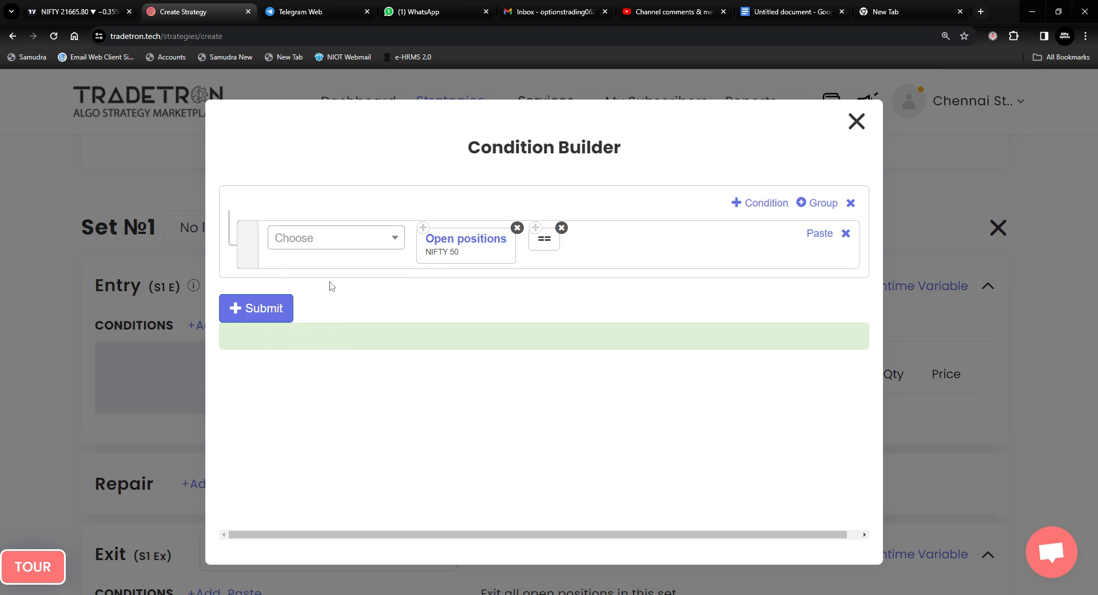
{"action": "left_click", "coordinate": [313, 239]}
{"action": "type", "text": "num"}
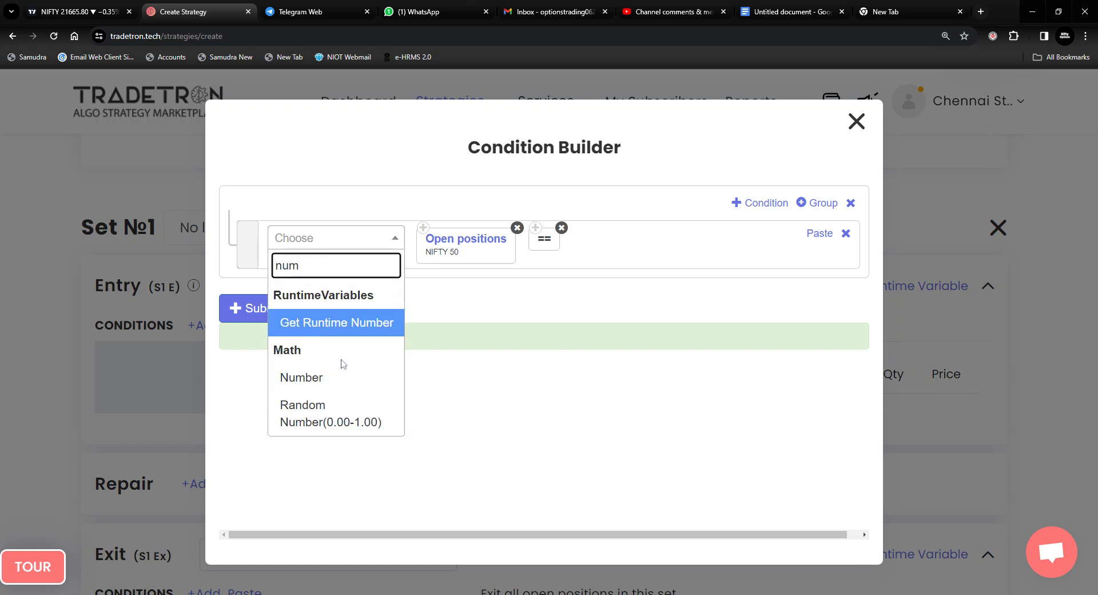
{"action": "left_click", "coordinate": [331, 377]}
{"action": "left_click", "coordinate": [609, 499]}
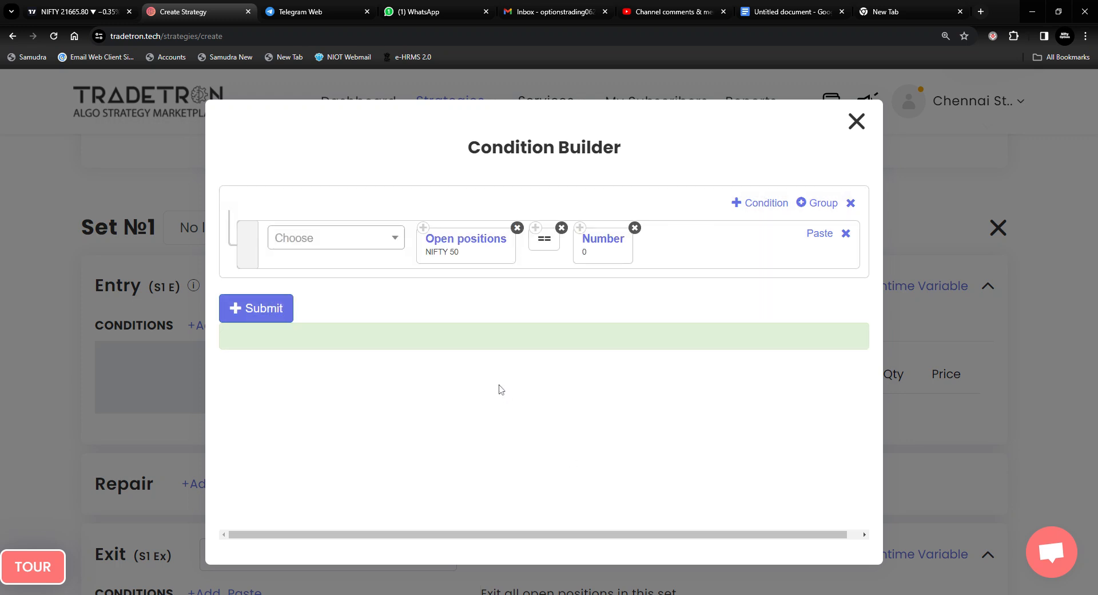
Add a second entry condition and insert the LTP keyword with Instrument Name as its instrument
{"action": "left_click", "coordinate": [761, 203]}
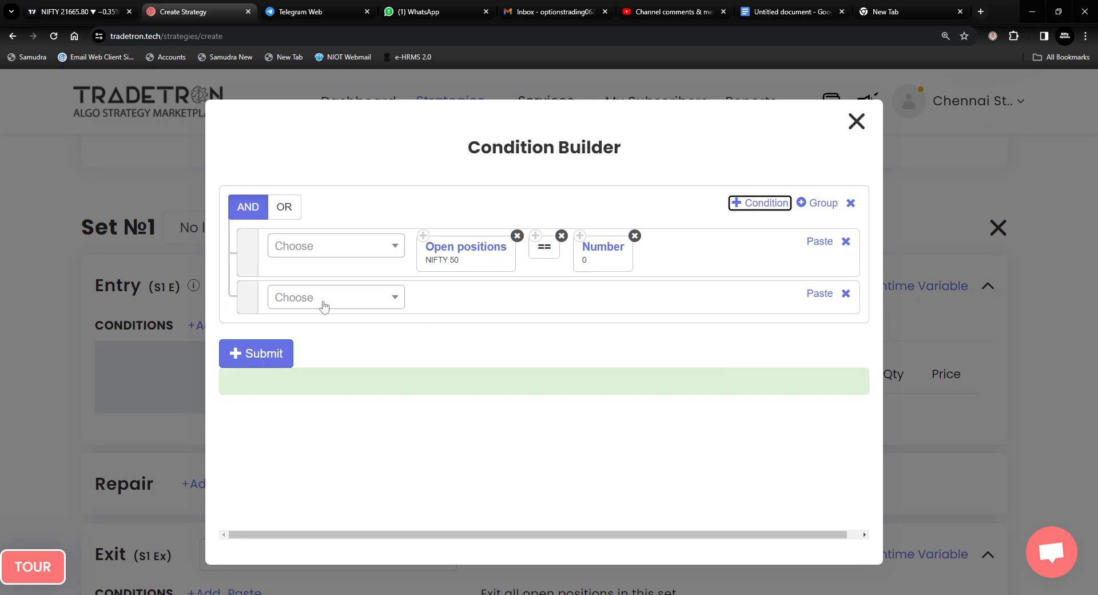
{"action": "left_click", "coordinate": [307, 300]}
{"action": "scroll", "coordinate": [332, 435], "scroll_direction": "down", "scroll_amount": 2}
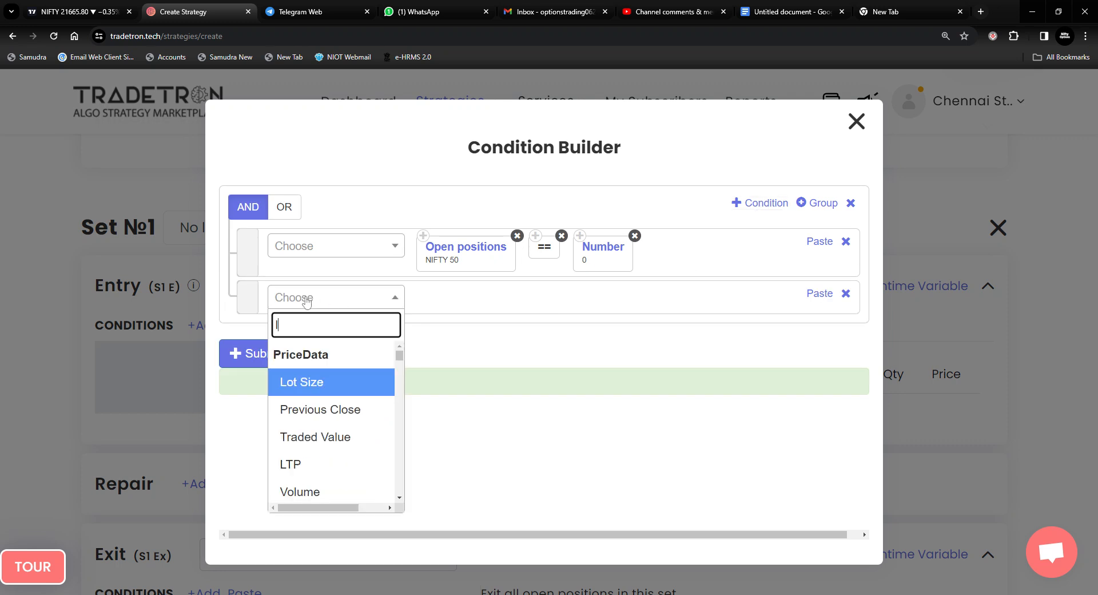
{"action": "type", "text": "ltp"}
{"action": "left_click", "coordinate": [332, 388]}
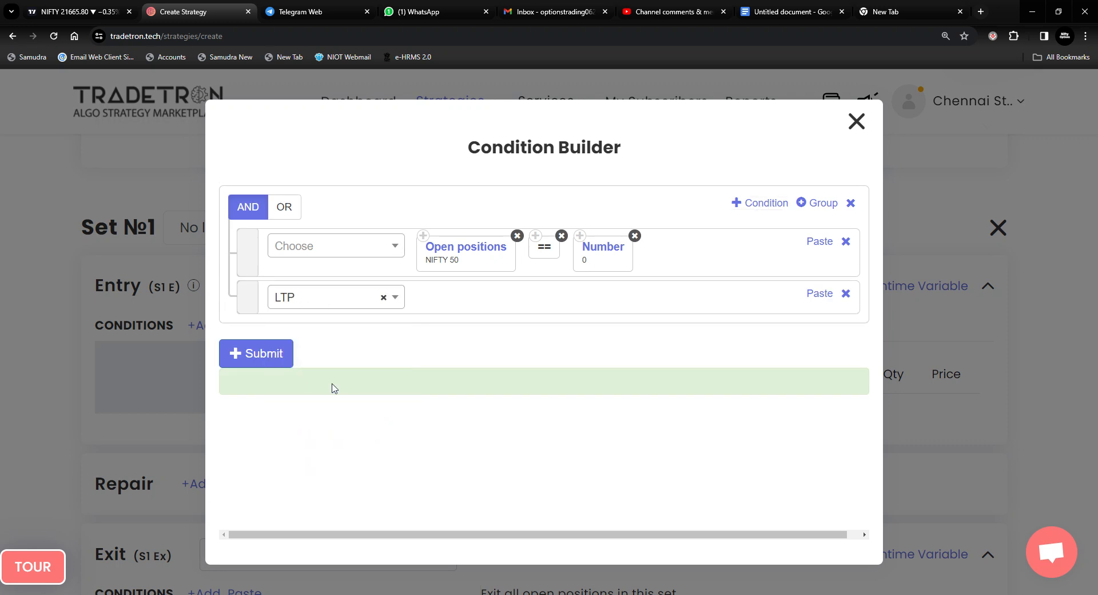
{"action": "left_click", "coordinate": [456, 282]}
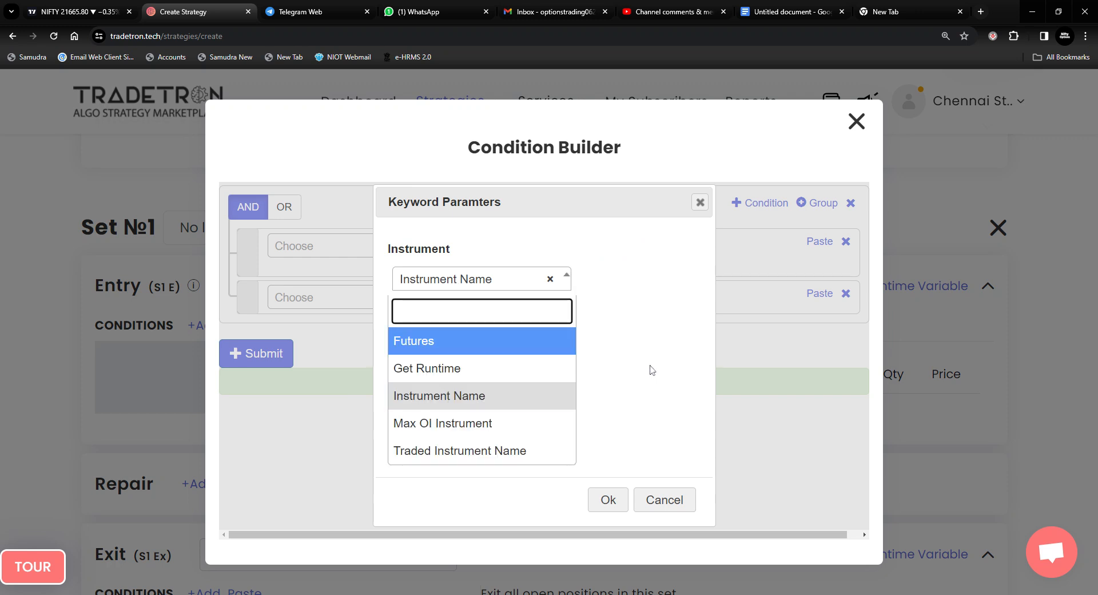
{"action": "left_click", "coordinate": [608, 500]}
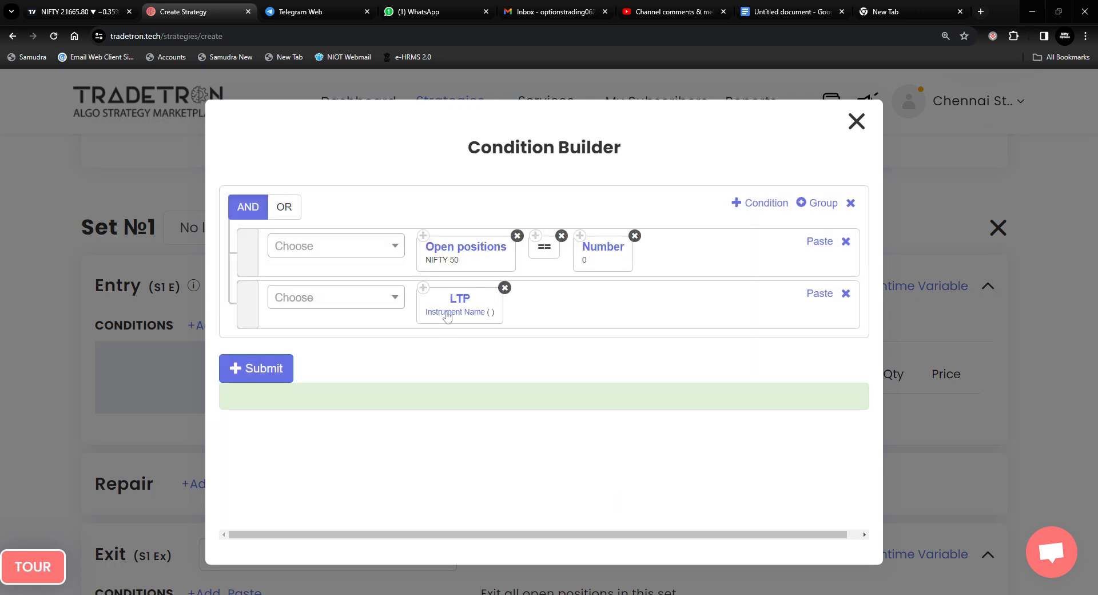
Set the LTP keyword's instrument to NIFTY 50 on the NFO exchange
{"action": "left_click", "coordinate": [448, 317]}
{"action": "left_click", "coordinate": [289, 276]}
{"action": "type", "text": "nf"}
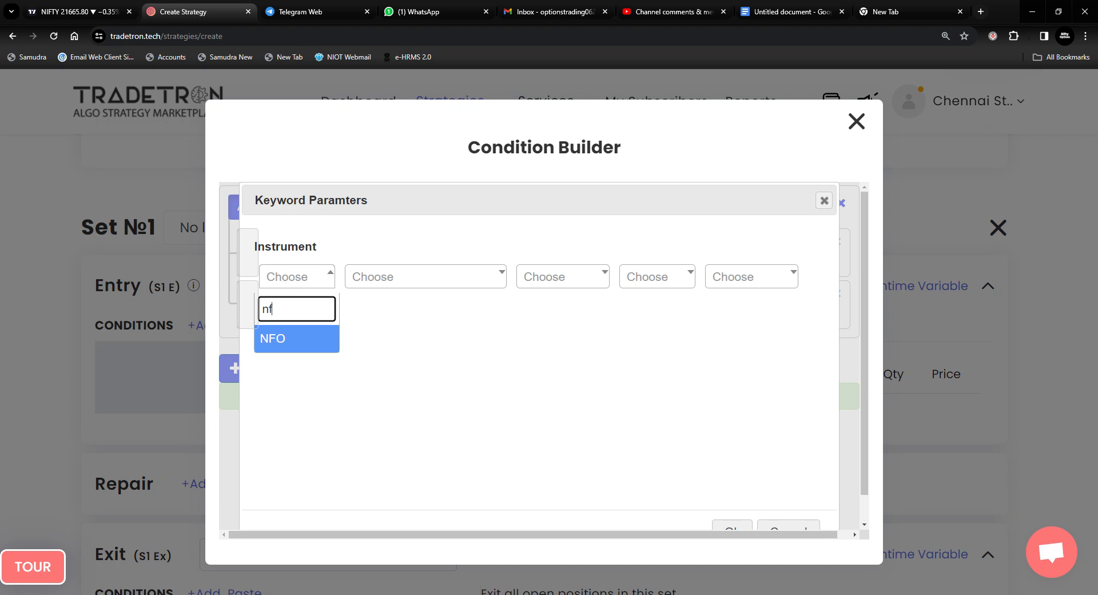
{"action": "left_click", "coordinate": [278, 343]}
{"action": "left_click", "coordinate": [431, 286]}
{"action": "type", "text": "ni"}
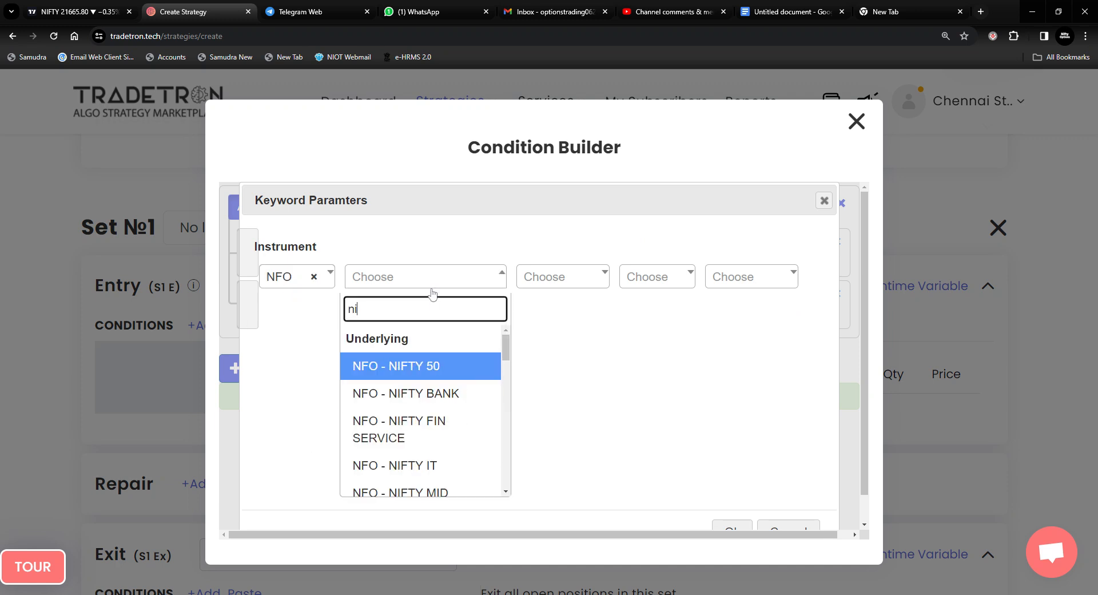
{"action": "left_click", "coordinate": [430, 365]}
{"action": "scroll", "coordinate": [649, 450], "scroll_direction": "down", "scroll_amount": 1}
{"action": "left_click", "coordinate": [726, 504]}
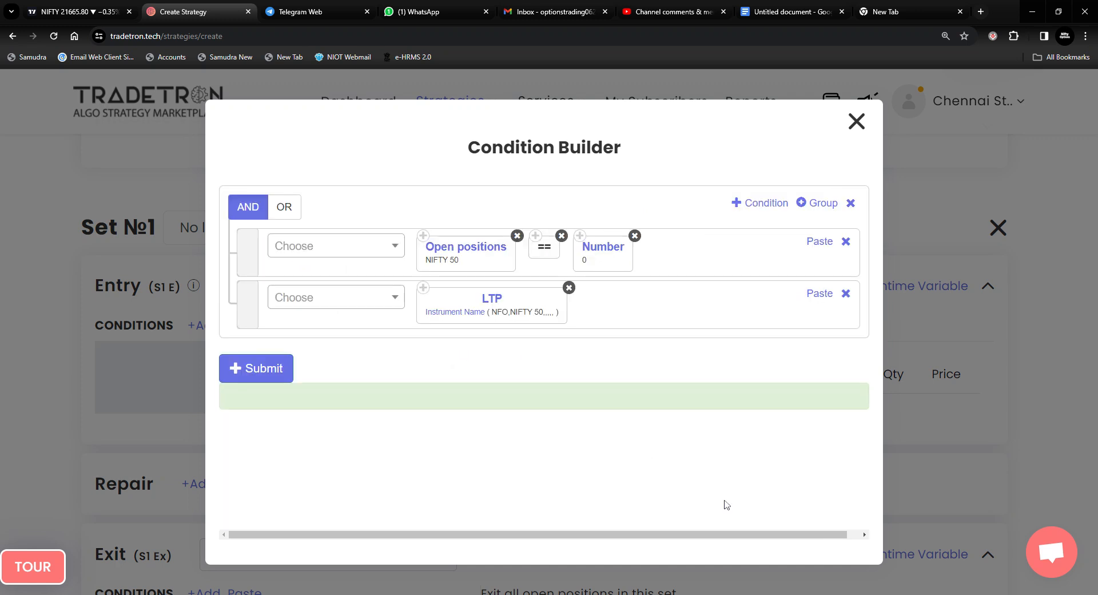
Complete the LTP condition with the > comparison and a Get Runtime keyword for the variable high
{"action": "left_click", "coordinate": [340, 299]}
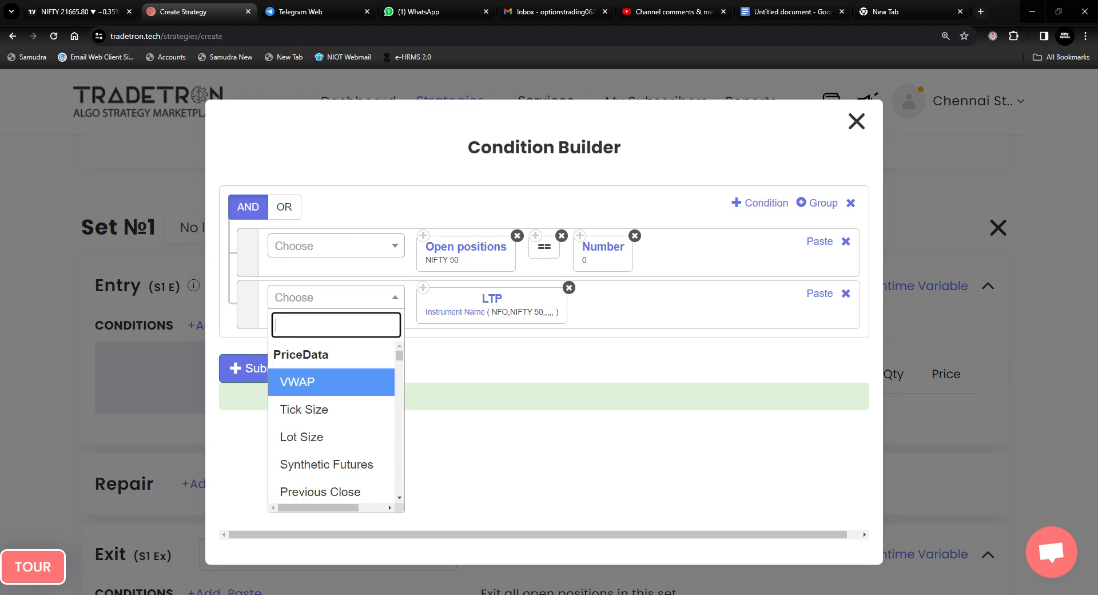
{"action": "type", "text": ">"}
{"action": "left_click", "coordinate": [346, 384]}
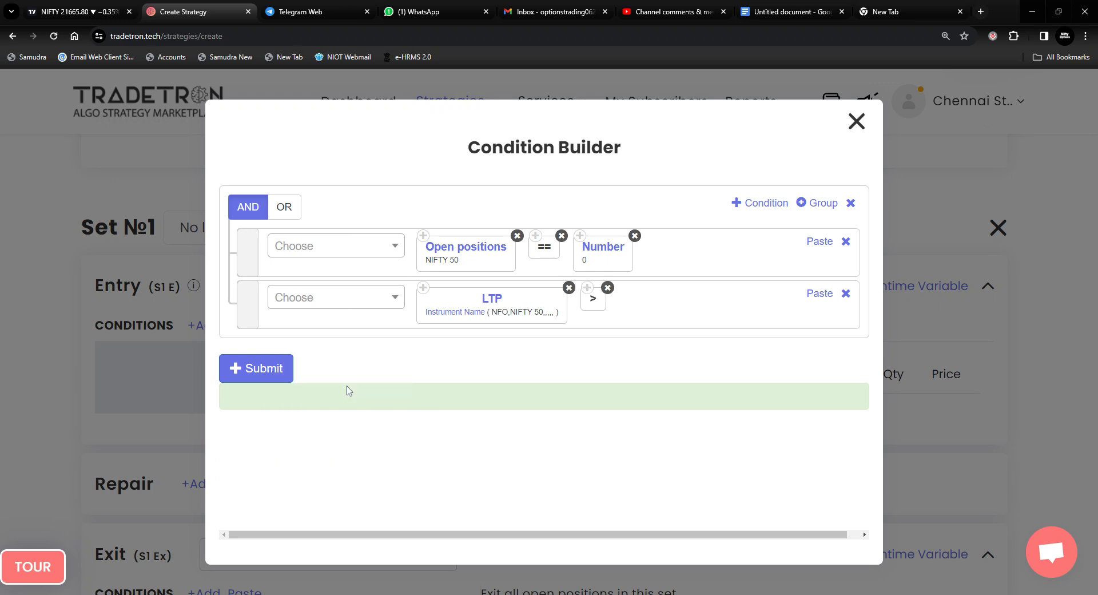
{"action": "left_click", "coordinate": [318, 303]}
{"action": "type", "text": "get"}
{"action": "left_click", "coordinate": [309, 382]}
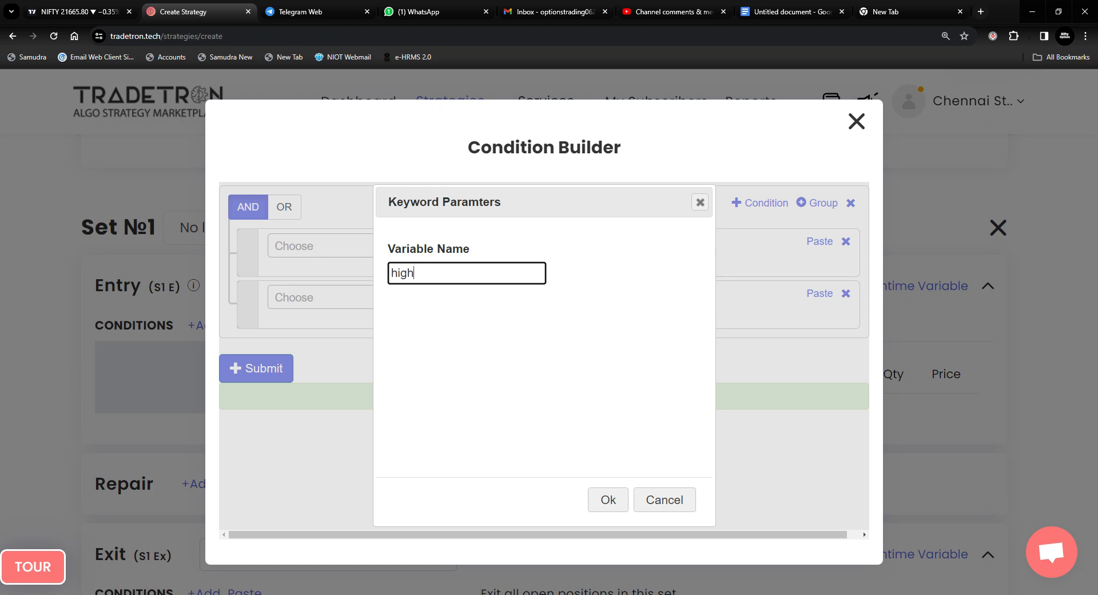
{"action": "left_click", "coordinate": [607, 506]}
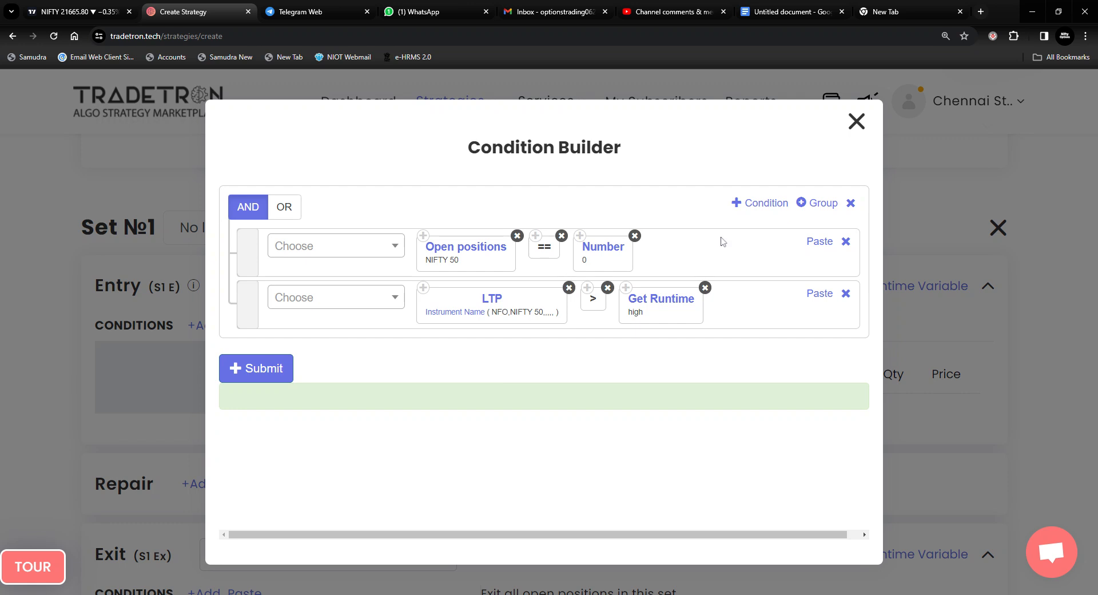
Add a nested group below the LTP condition with two conditions joined by OR
{"action": "left_click", "coordinate": [818, 203]}
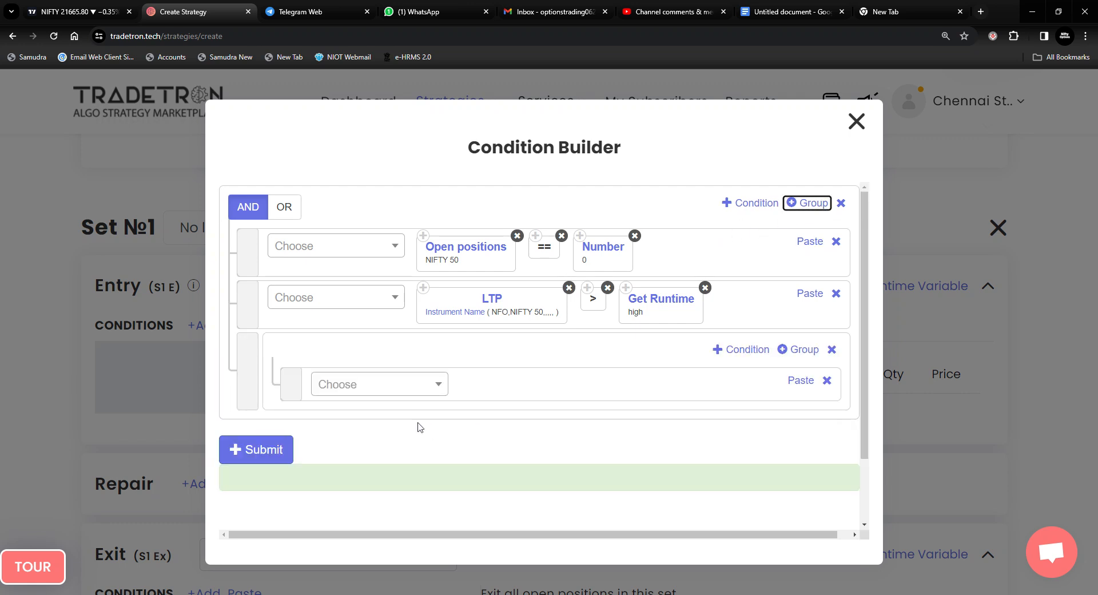
{"action": "left_click", "coordinate": [738, 353]}
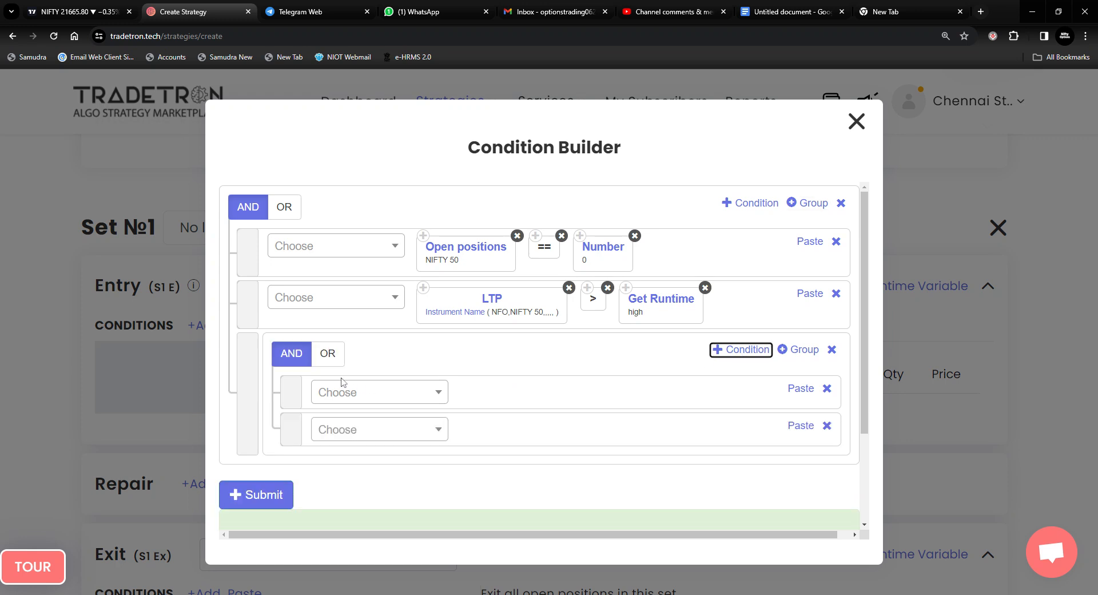
{"action": "left_click", "coordinate": [329, 364]}
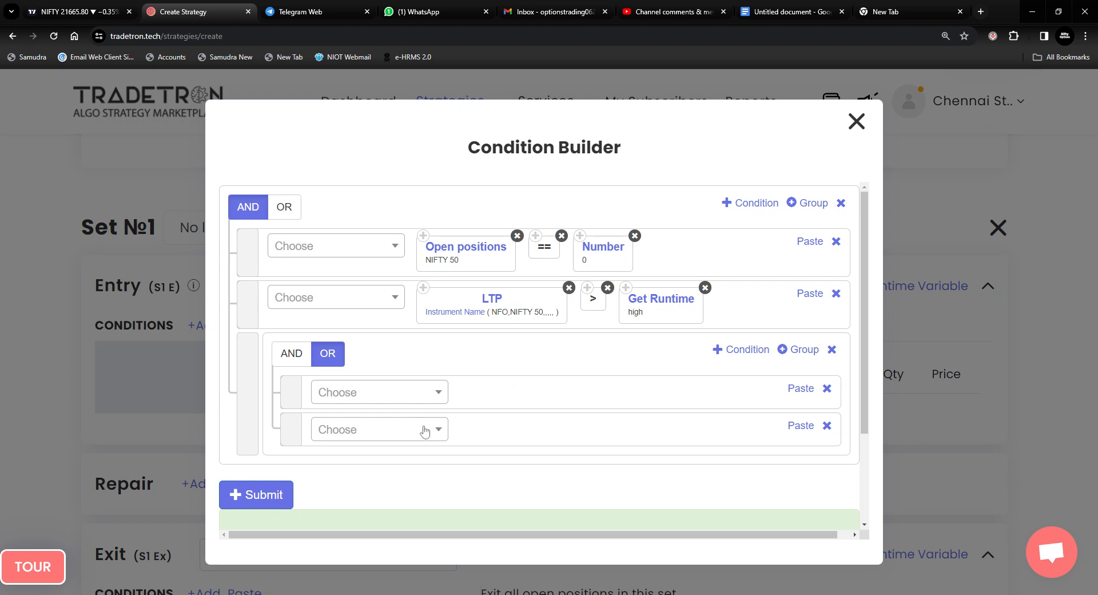
Insert the Position keyword in the OR group's first condition, with LOW as the series and position 0
{"action": "left_click", "coordinate": [369, 394]}
{"action": "type", "text": "pos"}
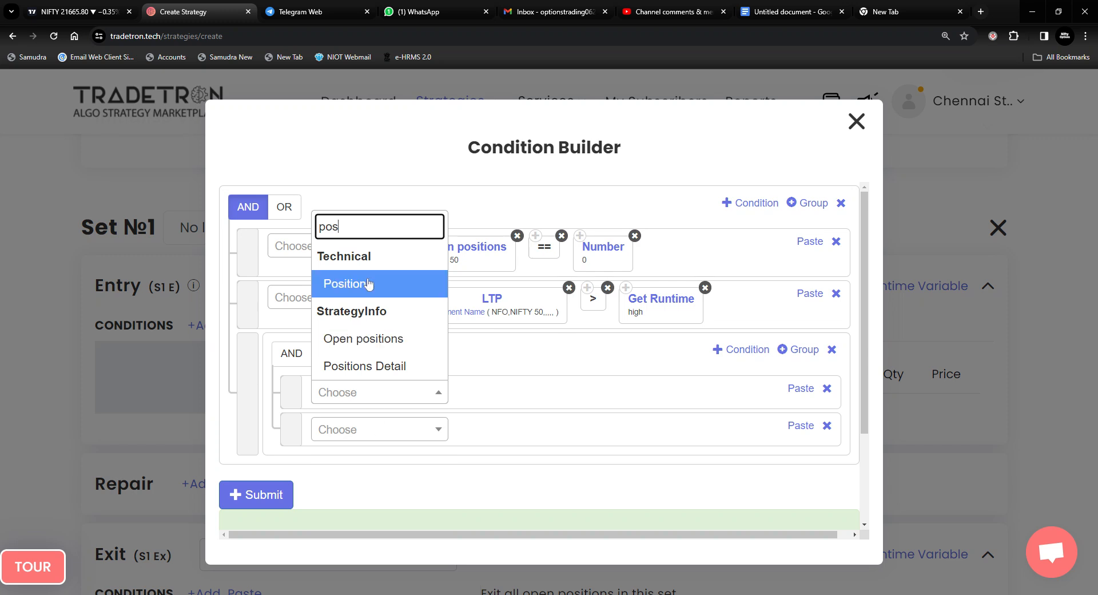
{"action": "left_click", "coordinate": [368, 284]}
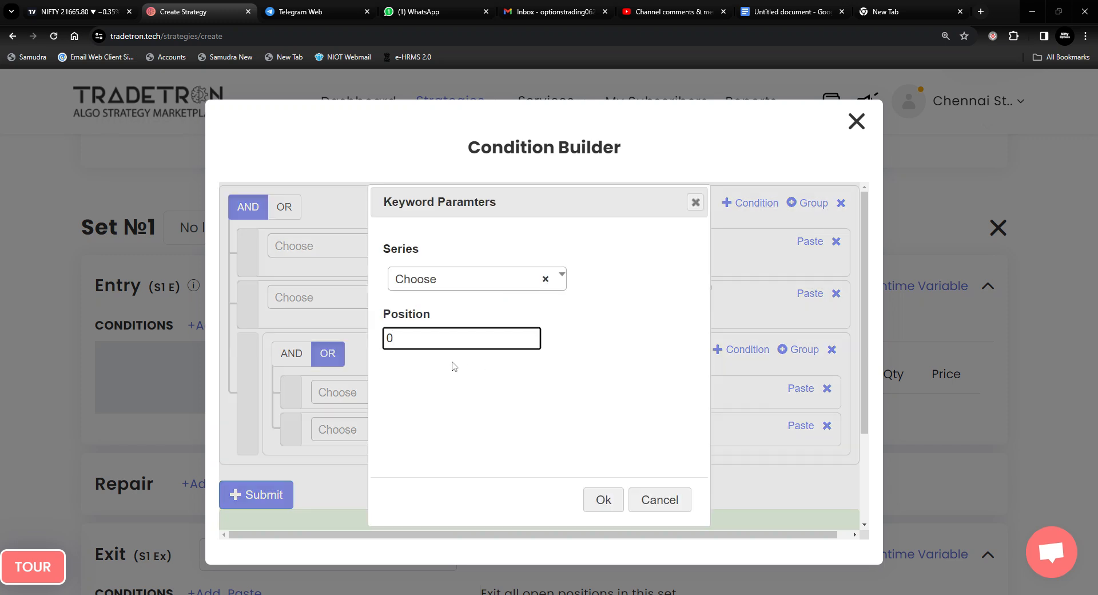
{"action": "left_click", "coordinate": [444, 282]}
{"action": "type", "text": "low"}
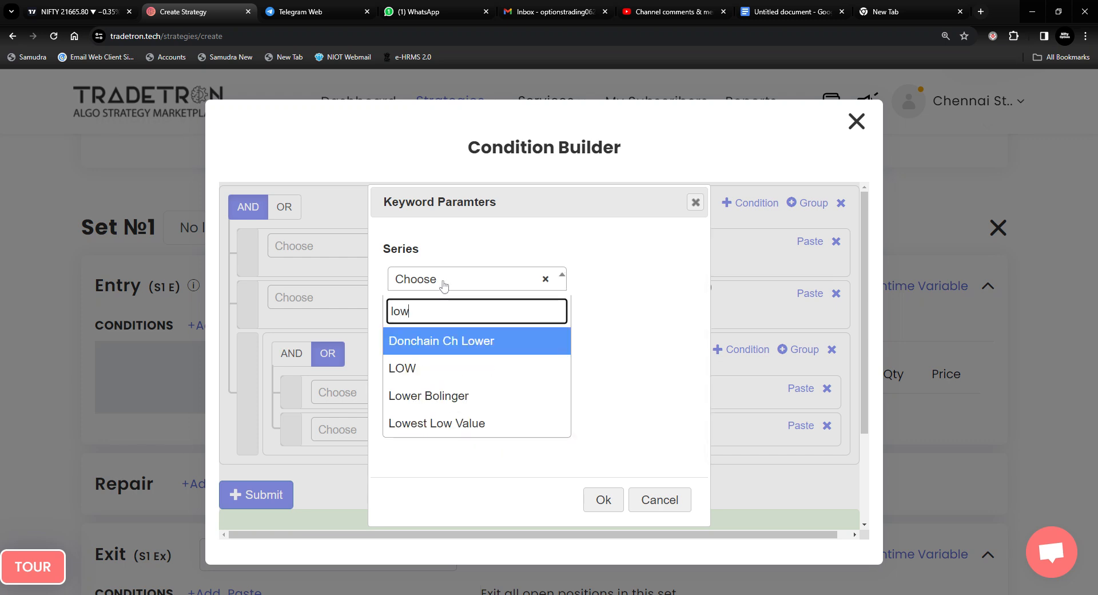
{"action": "left_click", "coordinate": [431, 369]}
{"action": "left_click", "coordinate": [602, 500]}
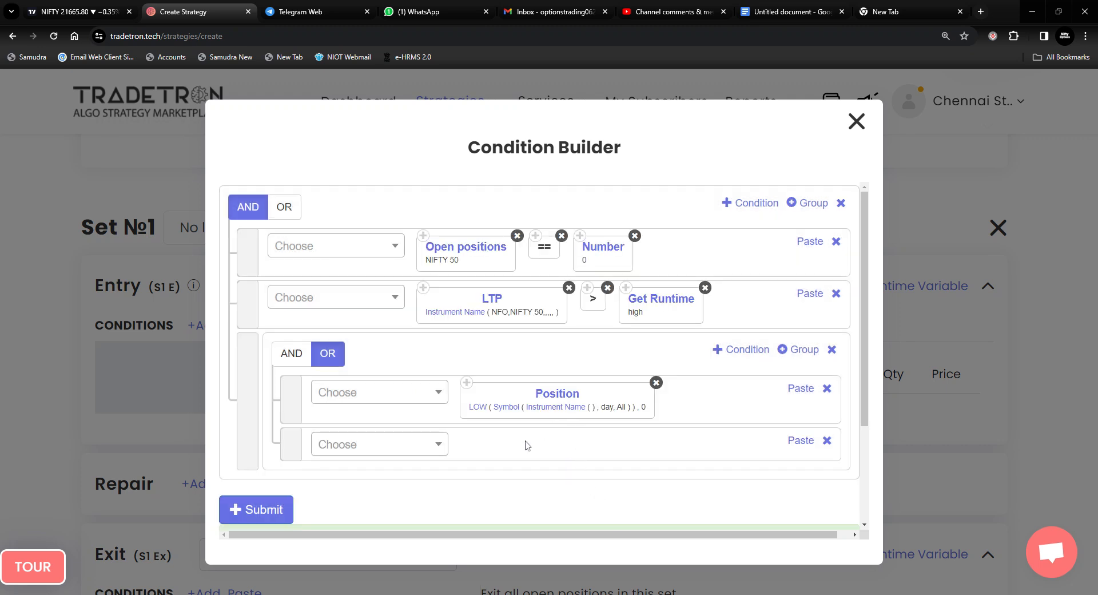
Set the candle type of the LOW series' Symbol to 1m
{"action": "left_click", "coordinate": [505, 410]}
{"action": "left_click", "coordinate": [406, 343]}
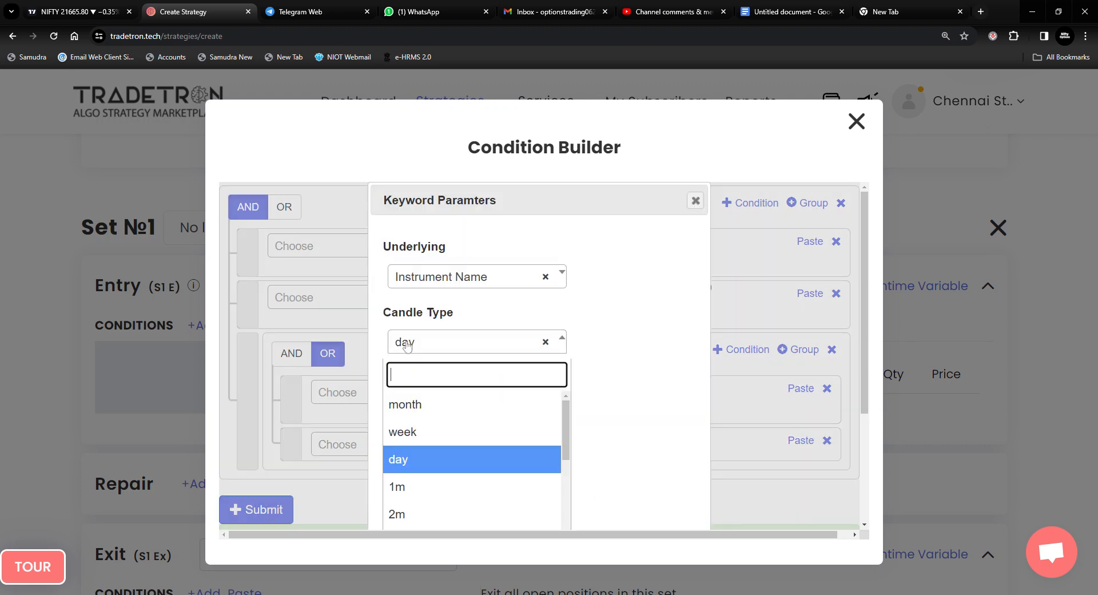
{"action": "left_click", "coordinate": [424, 487]}
{"action": "scroll", "coordinate": [551, 444], "scroll_direction": "down", "scroll_amount": 3}
{"action": "left_click", "coordinate": [621, 504]}
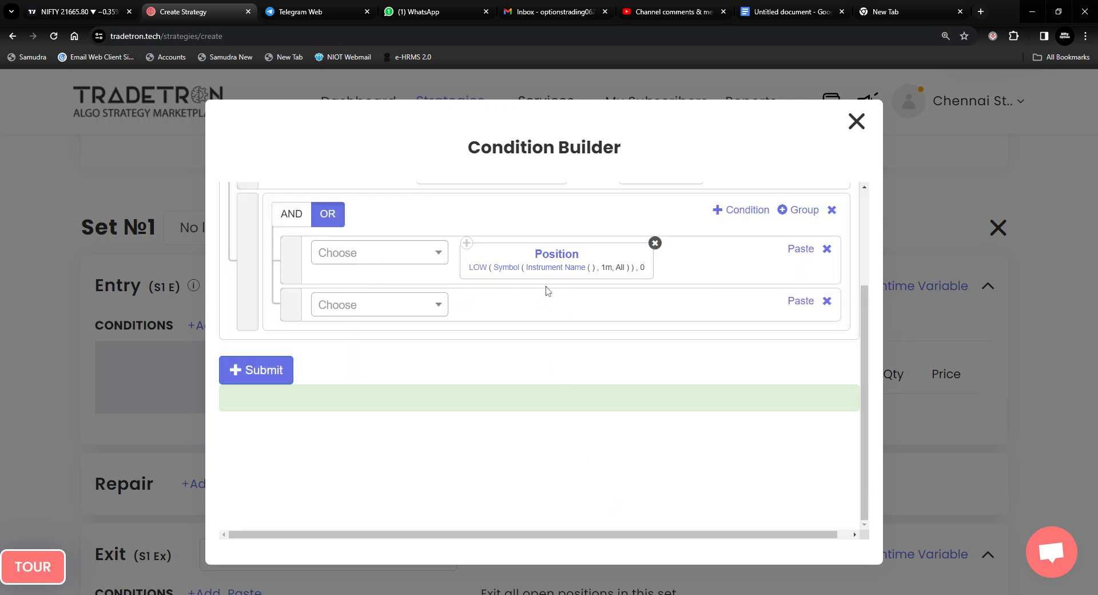
Set the instrument of the LOW series to NIFTY 50 on the NFO exchange
{"action": "left_click", "coordinate": [552, 269]}
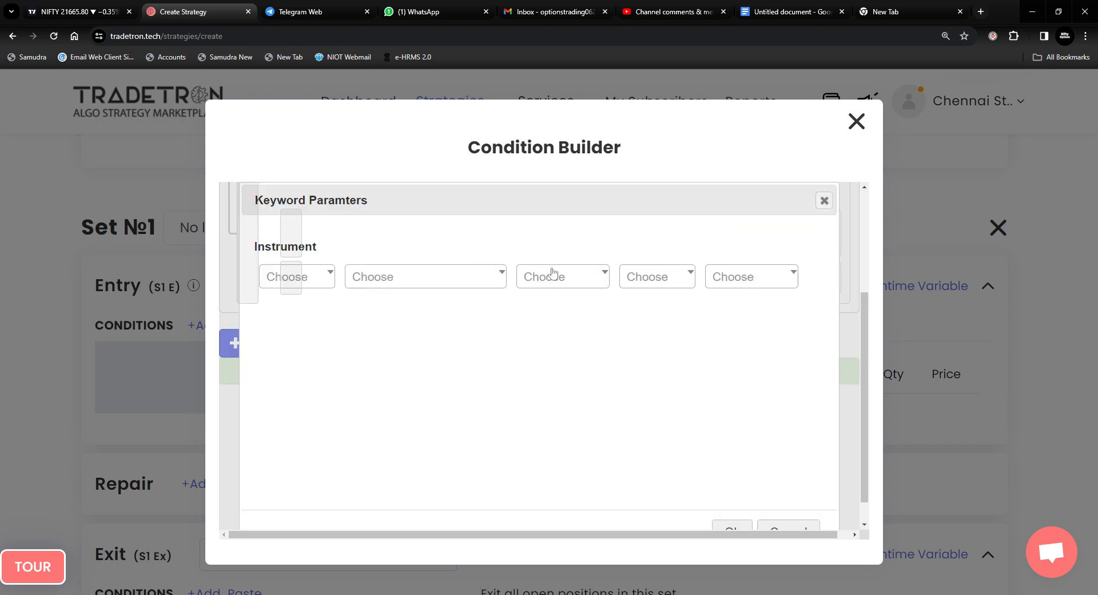
{"action": "left_click", "coordinate": [312, 278]}
{"action": "type", "text": "nf"}
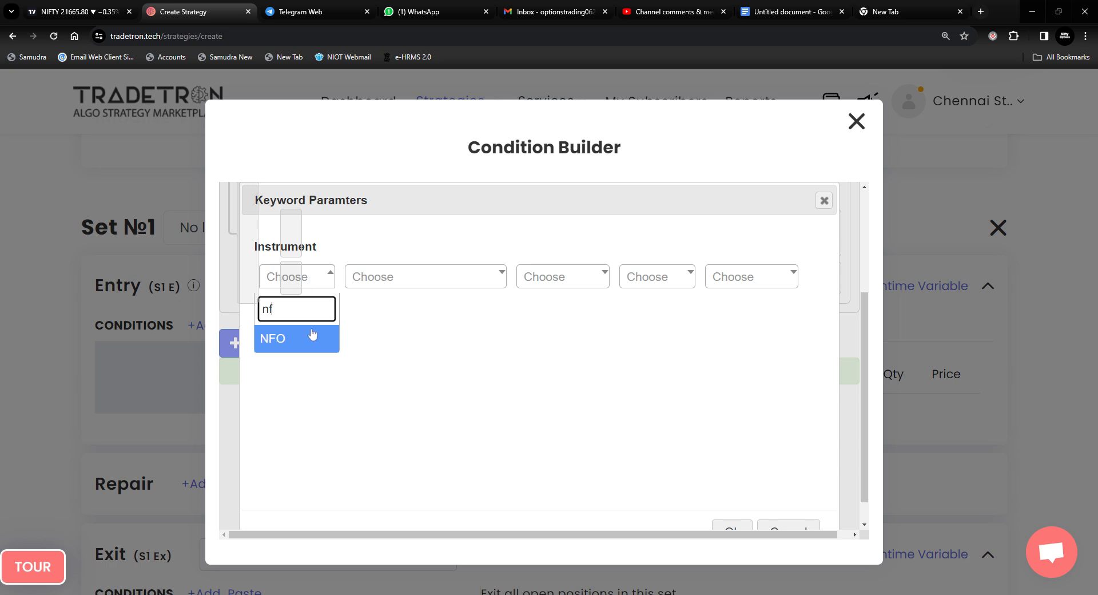
{"action": "left_click", "coordinate": [312, 335]}
{"action": "left_click", "coordinate": [417, 279]}
{"action": "type", "text": "ni"}
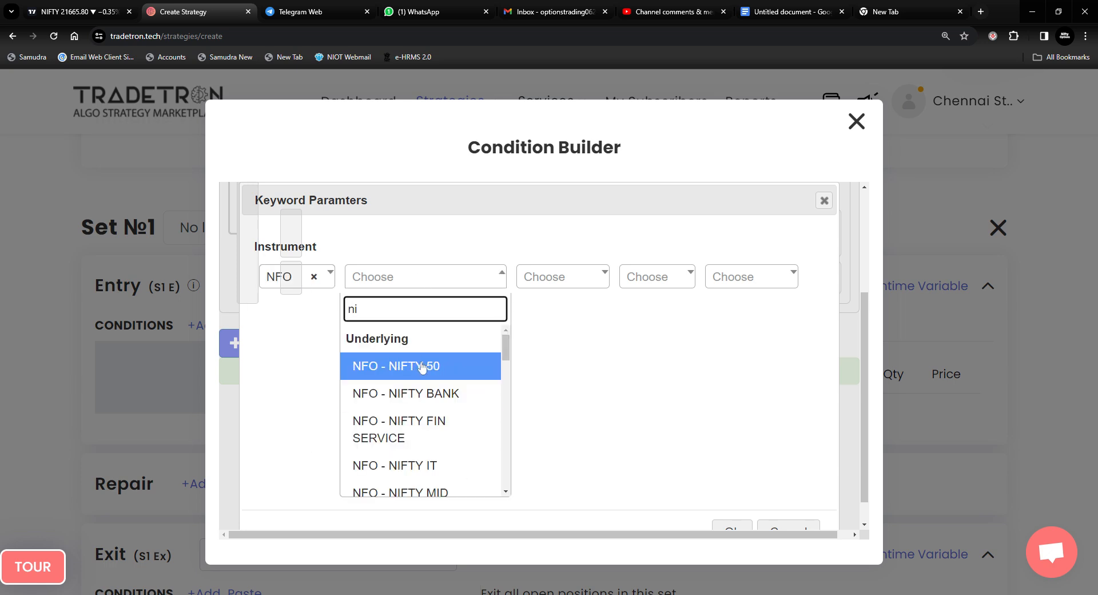
{"action": "left_click", "coordinate": [422, 366]}
{"action": "scroll", "coordinate": [623, 385], "scroll_direction": "down", "scroll_amount": 1}
{"action": "left_click", "coordinate": [722, 503]}
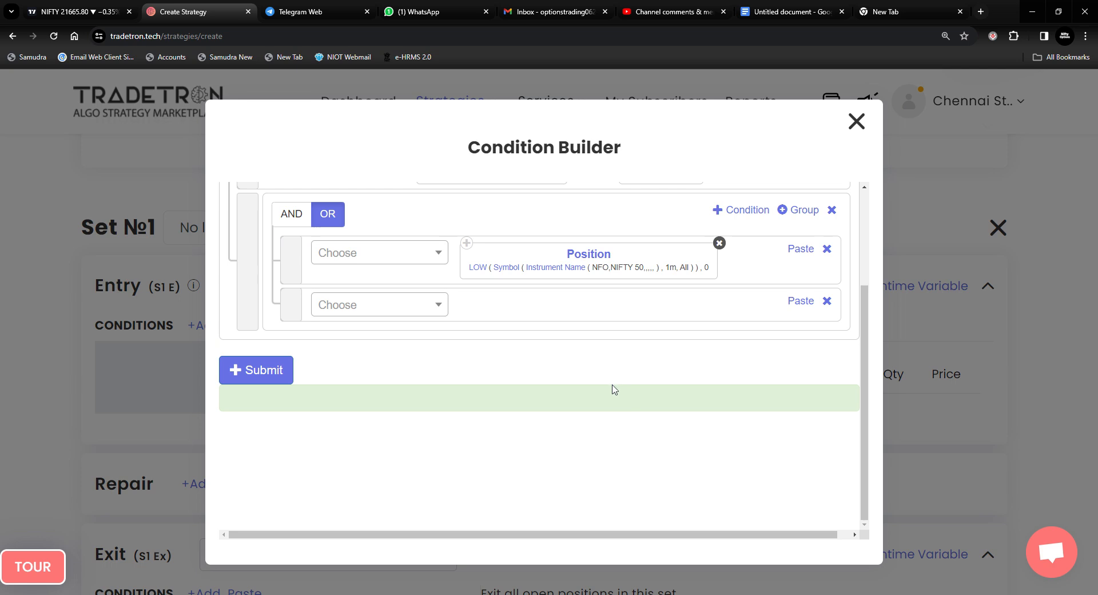
Complete the LOW condition with the < comparison and a copy of the Get Runtime high block
{"action": "left_click", "coordinate": [398, 261]}
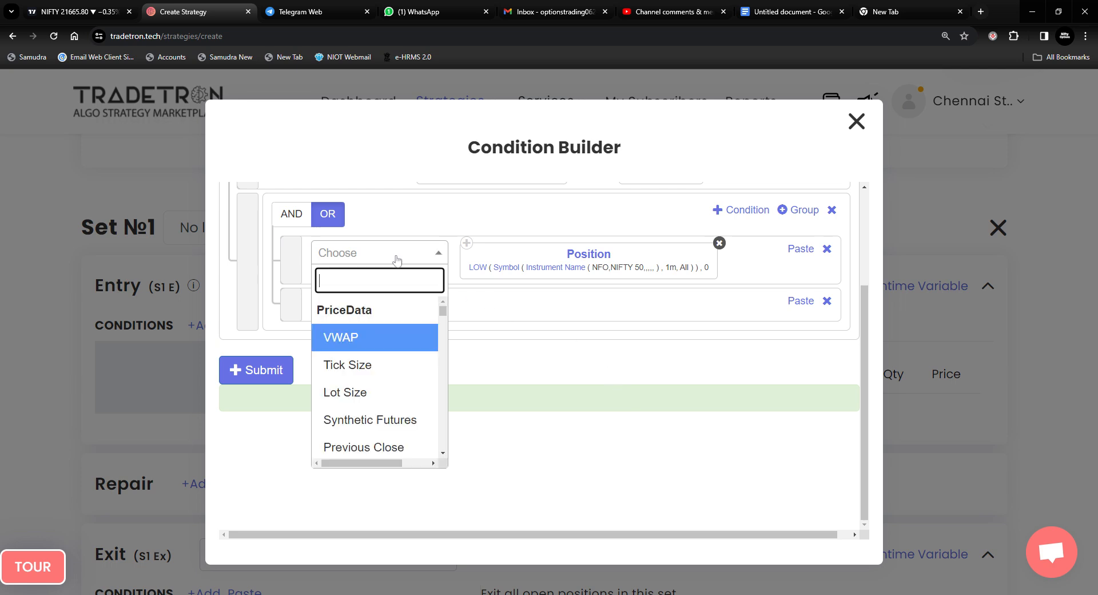
{"action": "type", "text": "<"}
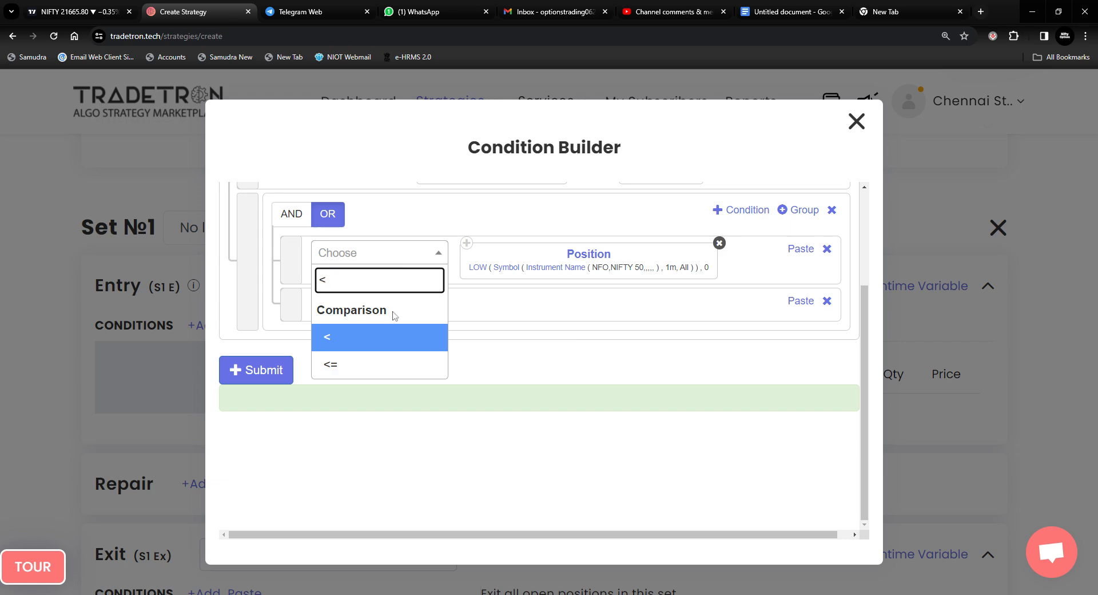
{"action": "left_click", "coordinate": [372, 343]}
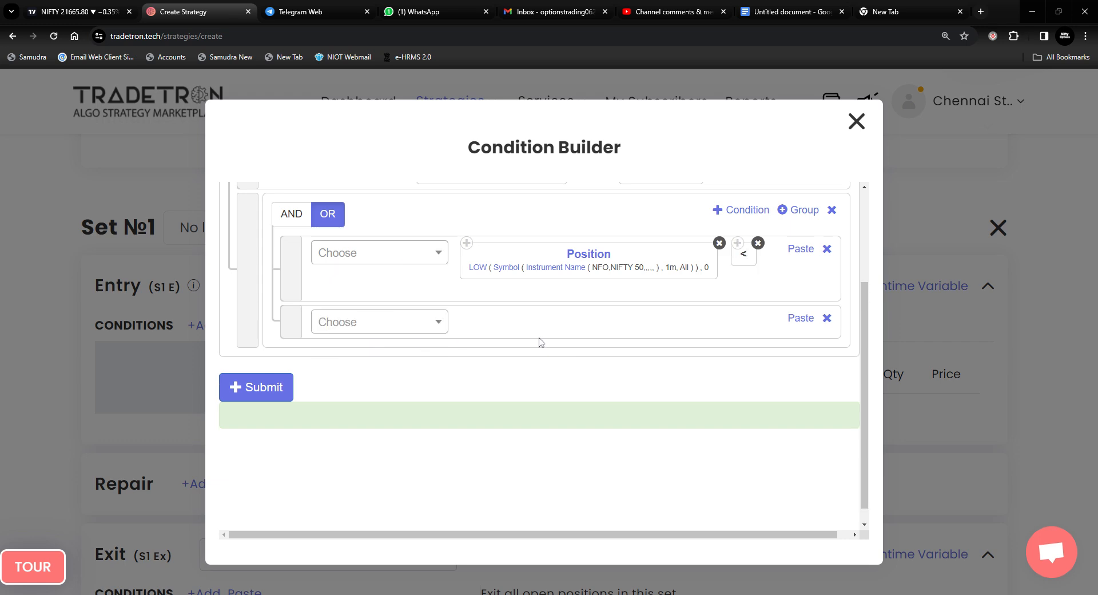
{"action": "scroll", "coordinate": [432, 282], "scroll_direction": "up", "scroll_amount": 3}
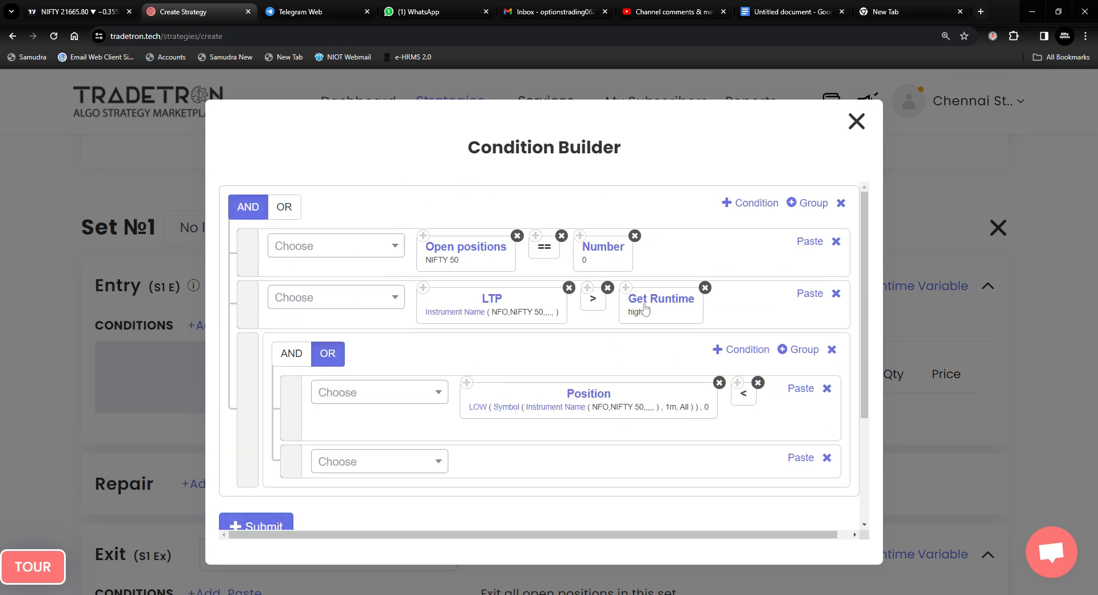
{"action": "left_click", "coordinate": [627, 289]}
{"action": "scroll", "coordinate": [678, 354], "scroll_direction": "down", "scroll_amount": 2}
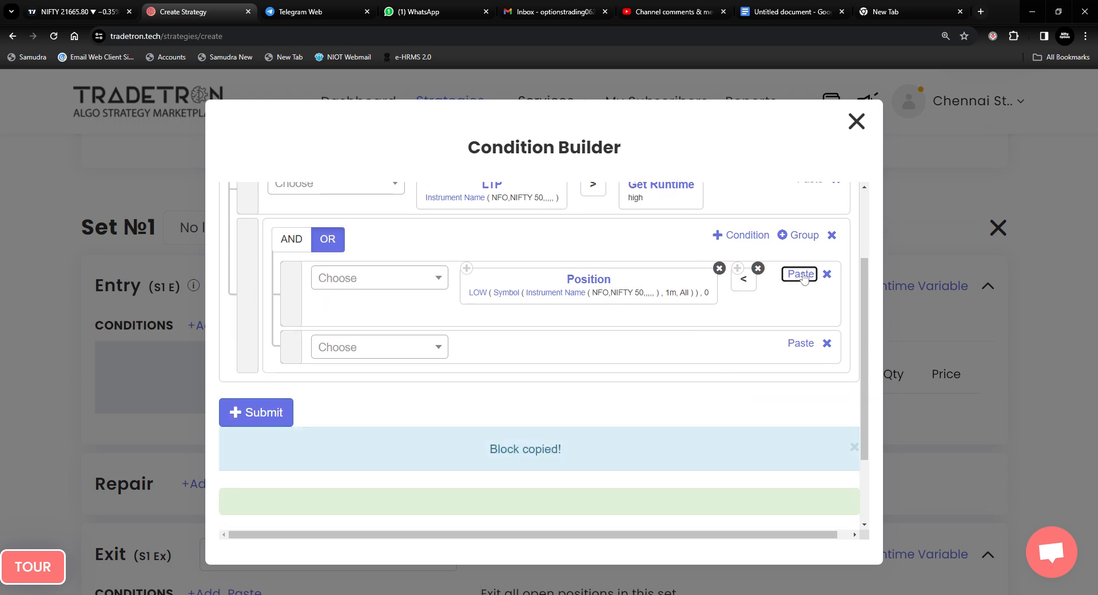
{"action": "left_click", "coordinate": [801, 274]}
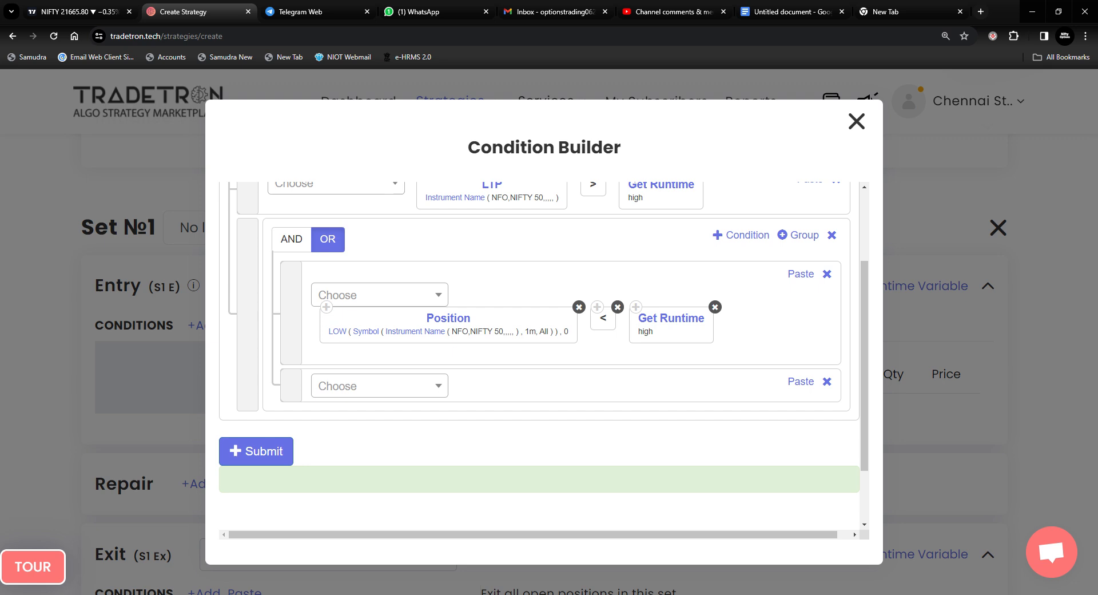
Copy the Position, < and Get Runtime blocks one by one into the OR group's second condition
{"action": "left_click", "coordinate": [326, 308]}
{"action": "left_click", "coordinate": [800, 382]}
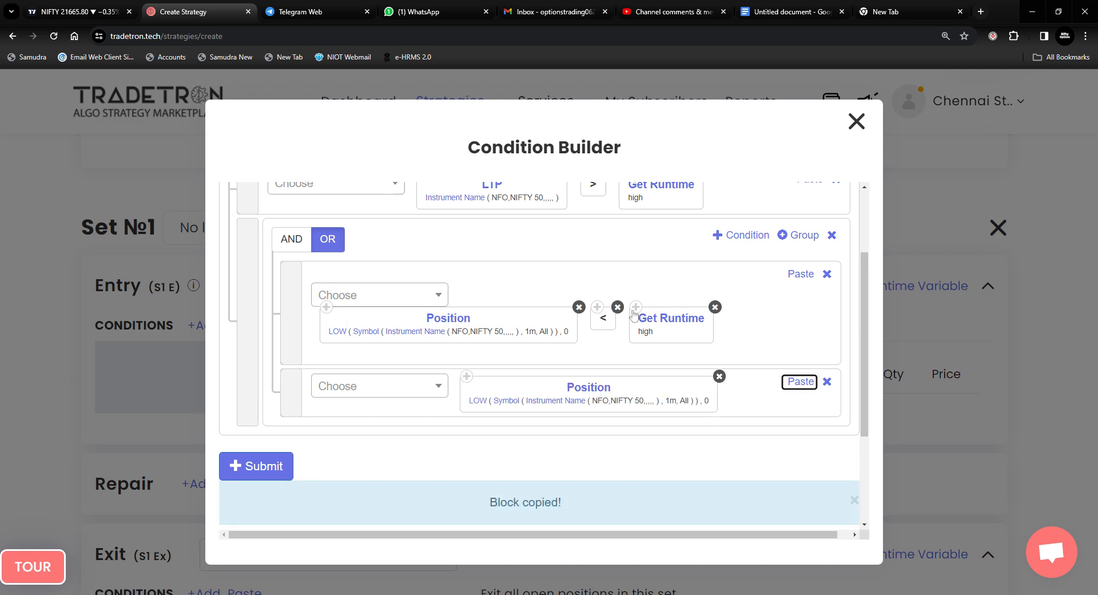
{"action": "left_click", "coordinate": [598, 307]}
{"action": "left_click", "coordinate": [800, 381]}
{"action": "left_click", "coordinate": [636, 308]}
{"action": "left_click", "coordinate": [800, 381]}
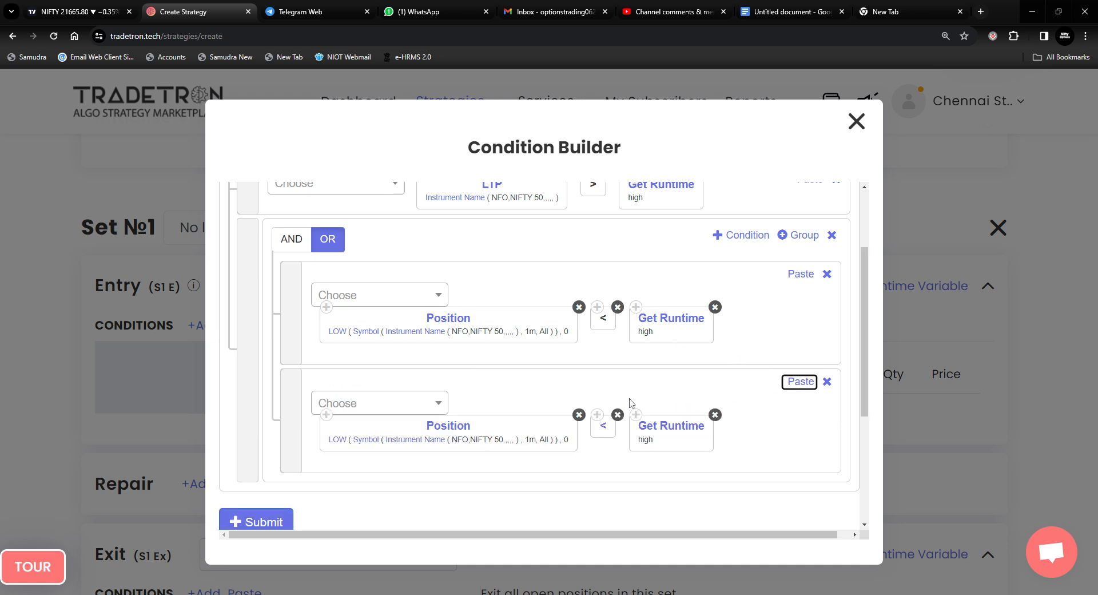
Change the position in the second LOW condition to -1
{"action": "left_click", "coordinate": [459, 438]}
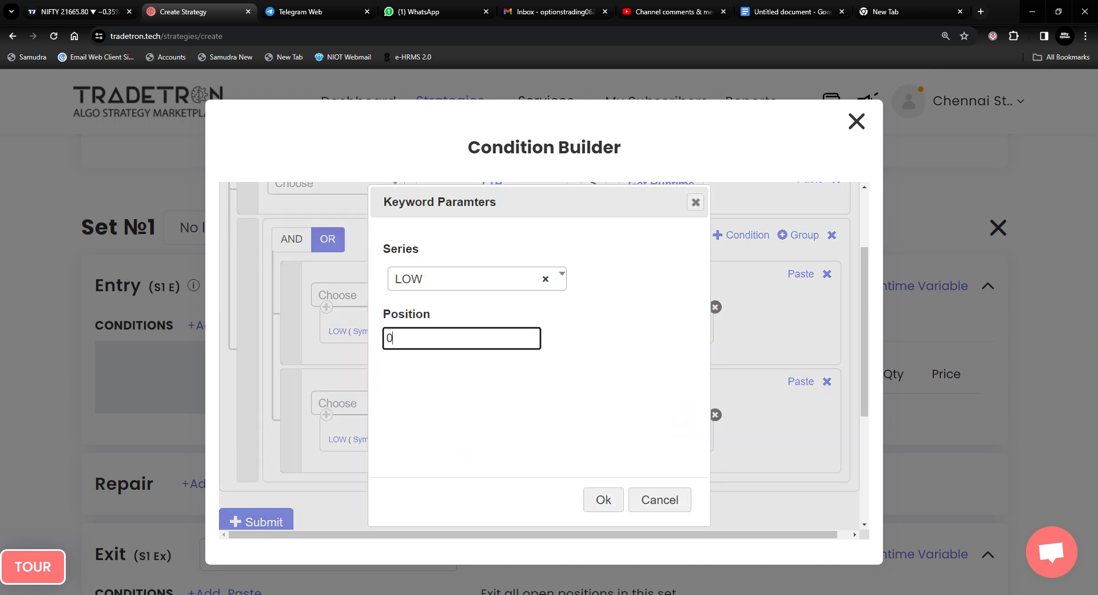
{"action": "type", "text": "-1"}
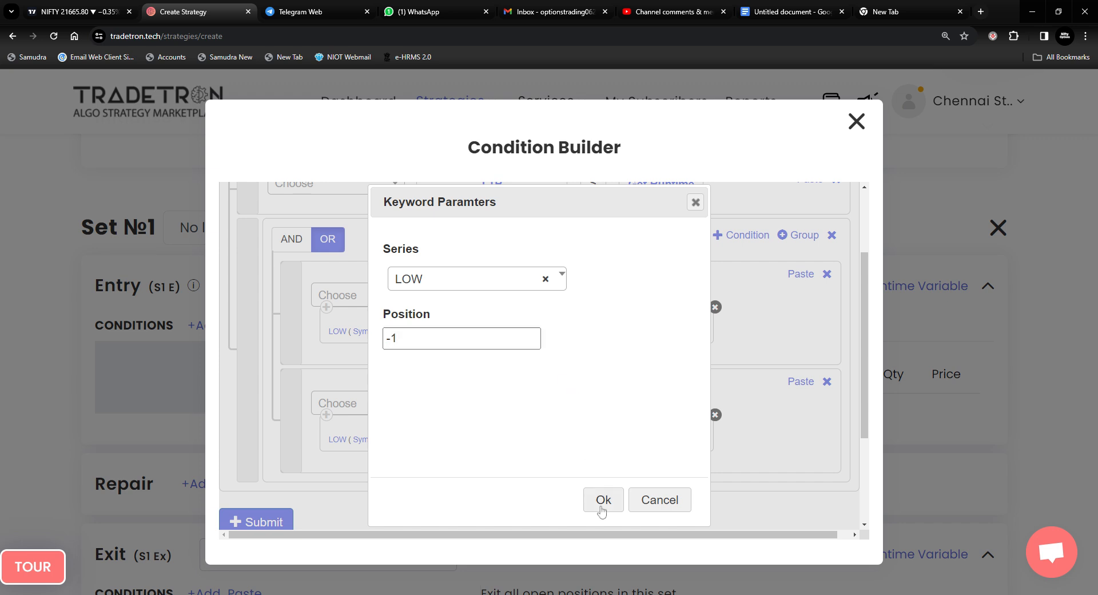
{"action": "left_click", "coordinate": [604, 500]}
Submit the entry conditions, review the generated formula and close the condition builder
{"action": "left_click", "coordinate": [266, 522]}
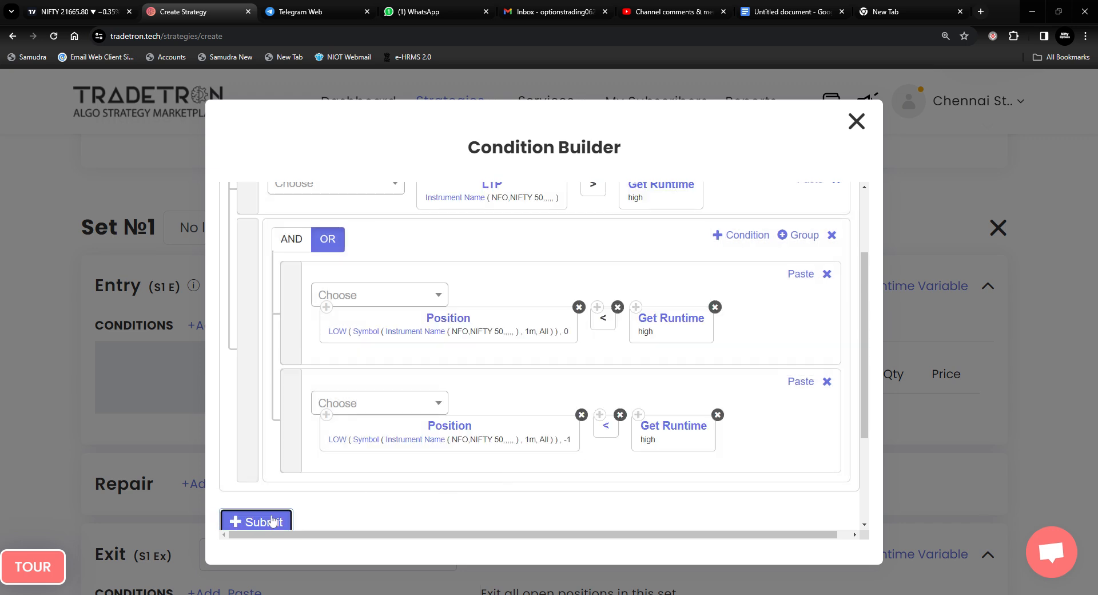
{"action": "scroll", "coordinate": [388, 480], "scroll_direction": "down", "scroll_amount": 2}
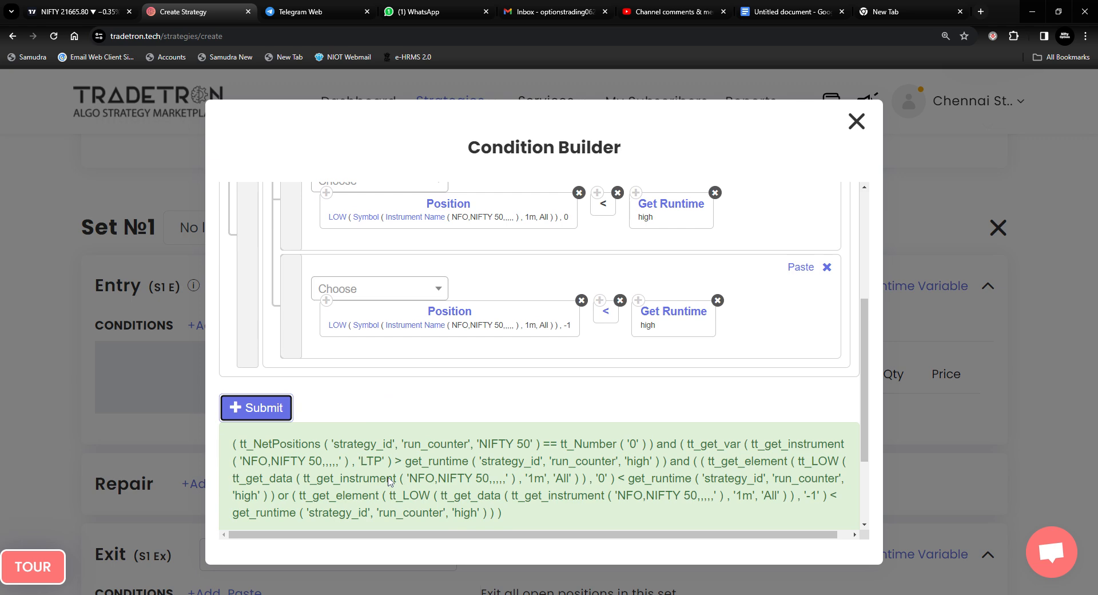
{"action": "scroll", "coordinate": [475, 412], "scroll_direction": "up", "scroll_amount": 4}
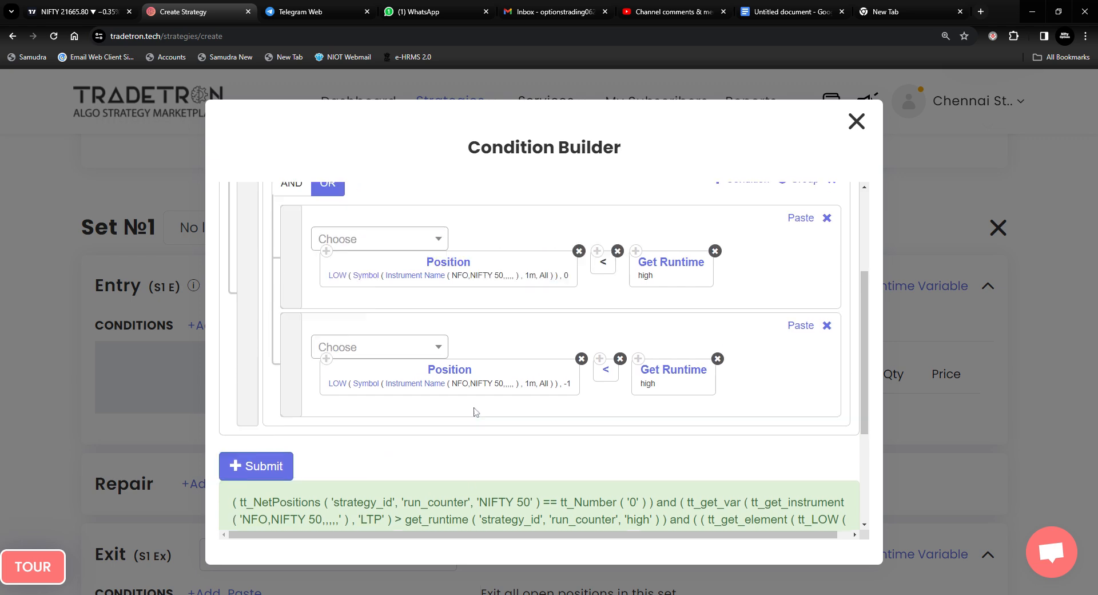
{"action": "left_click", "coordinate": [857, 121]}
Start a buy position for Set 1's entry with exchange NFO, type Call and underlying NIFTY 50
{"action": "scroll", "coordinate": [669, 373], "scroll_direction": "down", "scroll_amount": 1}
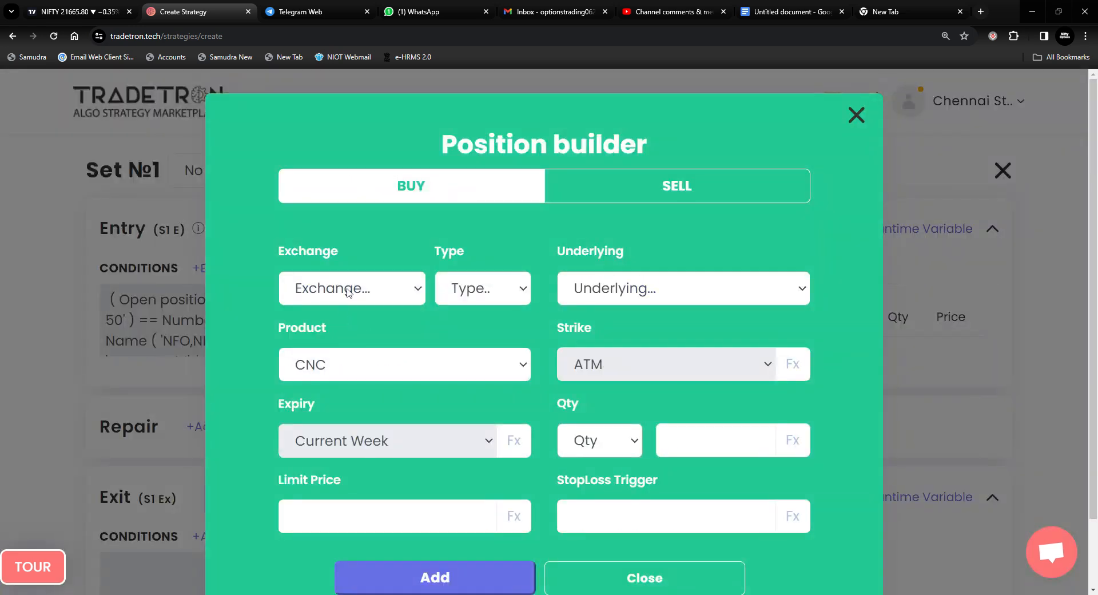
{"action": "left_click", "coordinate": [346, 288]}
{"action": "key", "text": "Down"}
{"action": "key", "text": "Down"}
{"action": "left_click", "coordinate": [479, 307]}
{"action": "left_click", "coordinate": [598, 291]}
{"action": "type", "text": "ni"}
{"action": "key", "text": "Return"}
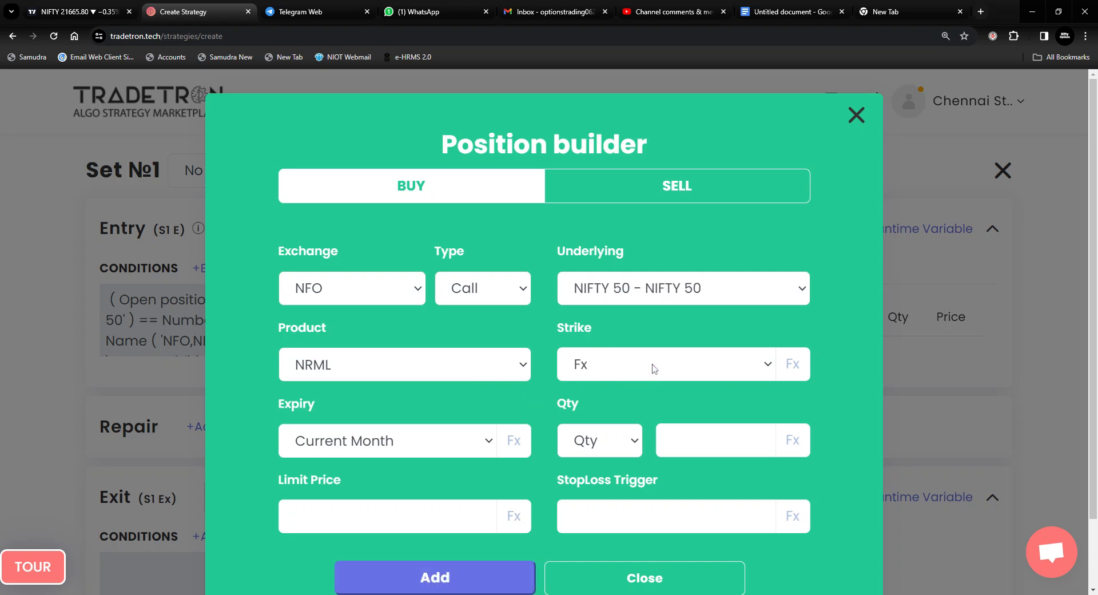
Set the call position's strike formula to ATM SPOT of NIFTY 50 with 0 steps, submit it and close the formula builder
{"action": "left_click", "coordinate": [793, 365]}
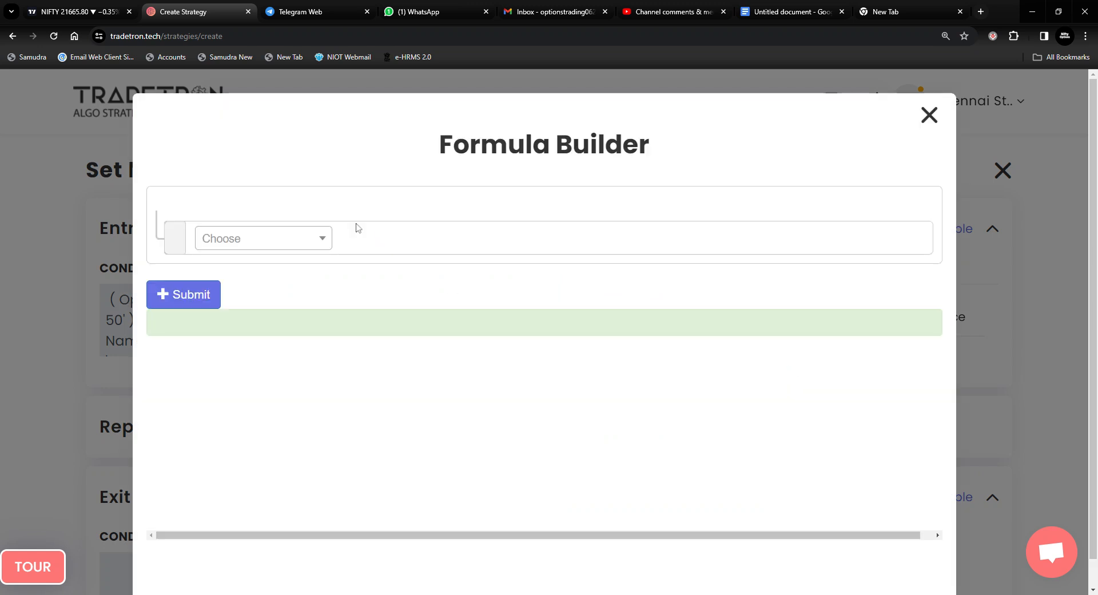
{"action": "left_click", "coordinate": [256, 238]}
{"action": "type", "text": "atm"}
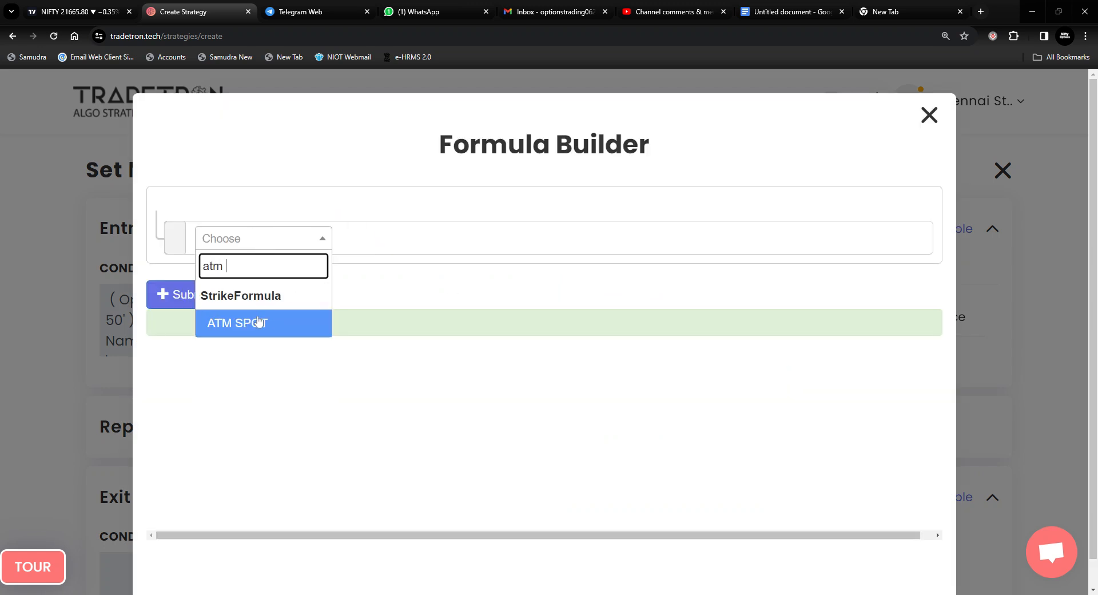
{"action": "left_click", "coordinate": [259, 323]}
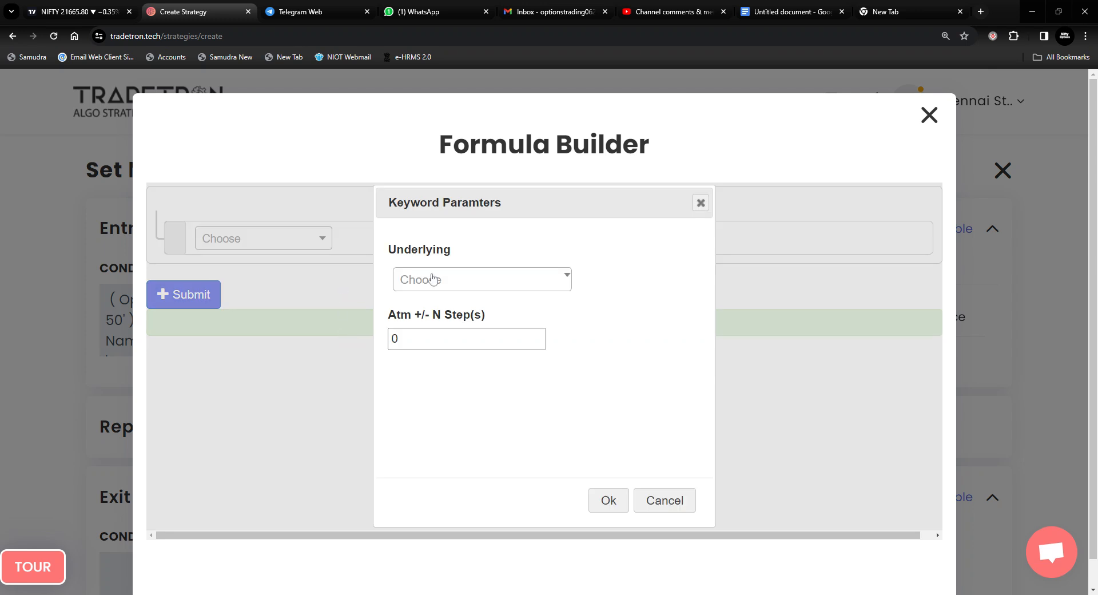
{"action": "left_click", "coordinate": [433, 278]}
{"action": "type", "text": "nifty"}
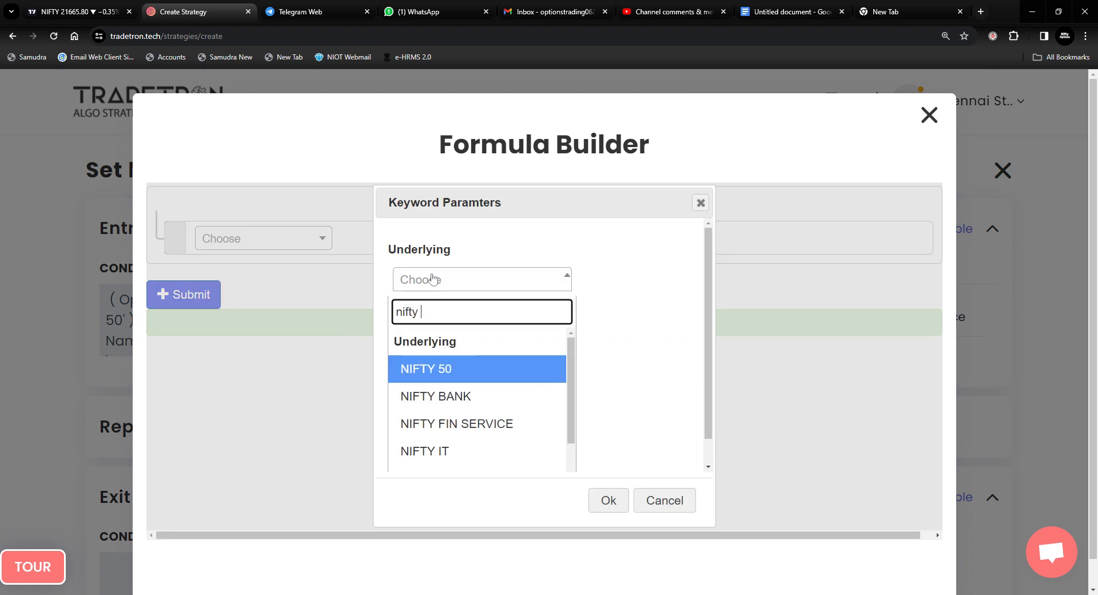
{"action": "left_click", "coordinate": [463, 368]}
{"action": "left_click", "coordinate": [608, 500]}
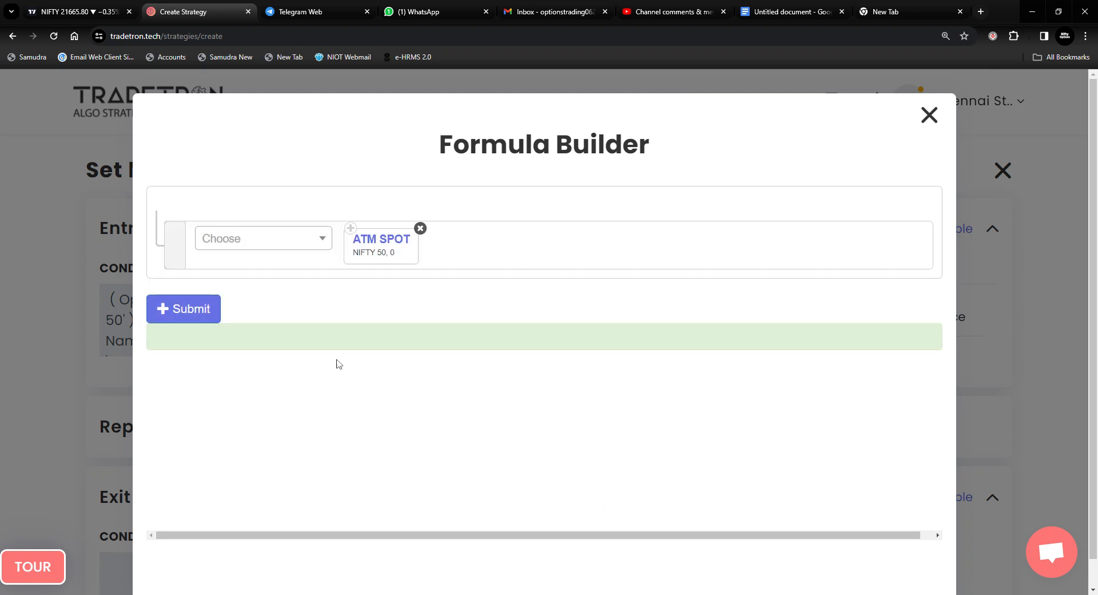
{"action": "left_click", "coordinate": [203, 318]}
{"action": "left_click", "coordinate": [929, 115]}
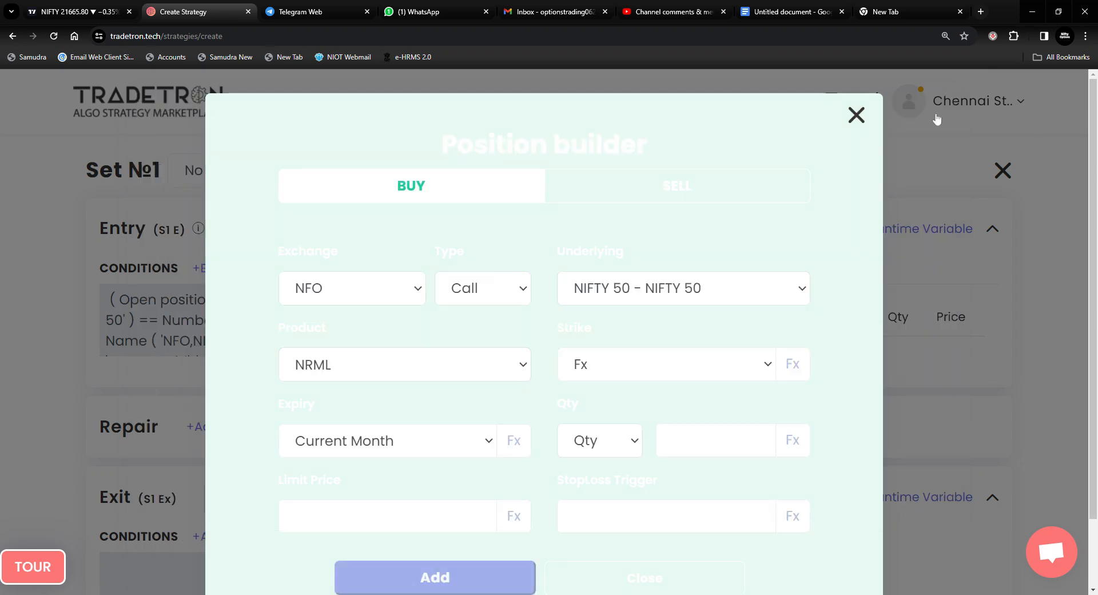
Set the expiry to Current Week and the quantity unit to Lots, add the buy position and close the position builder
{"action": "scroll", "coordinate": [548, 478], "scroll_direction": "down", "scroll_amount": 2}
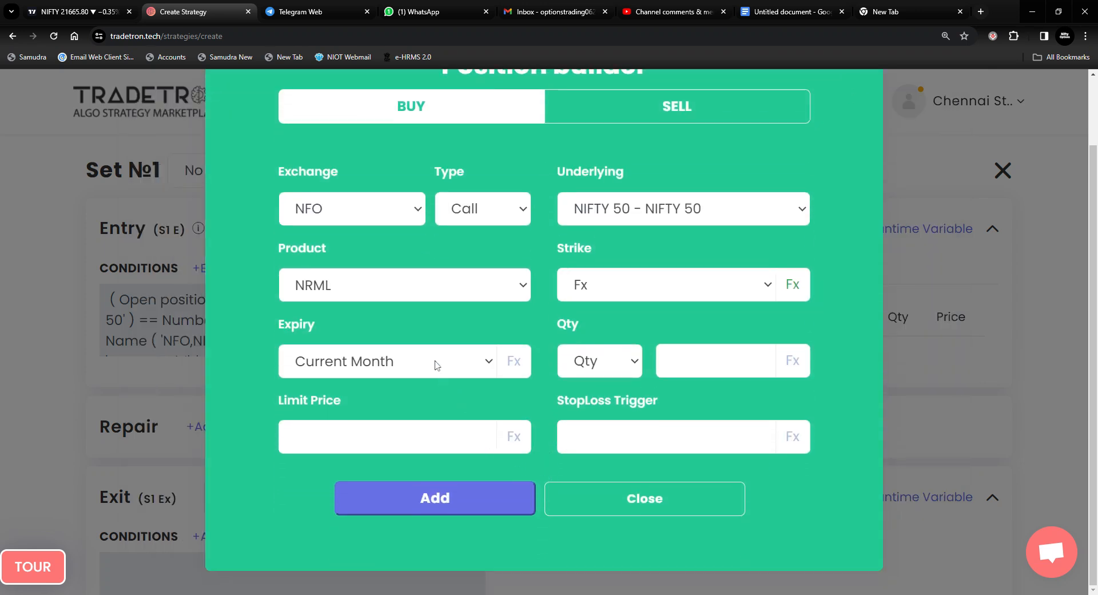
{"action": "key", "text": "Up"}
{"action": "key", "text": "Down"}
{"action": "key", "text": "Tab"}
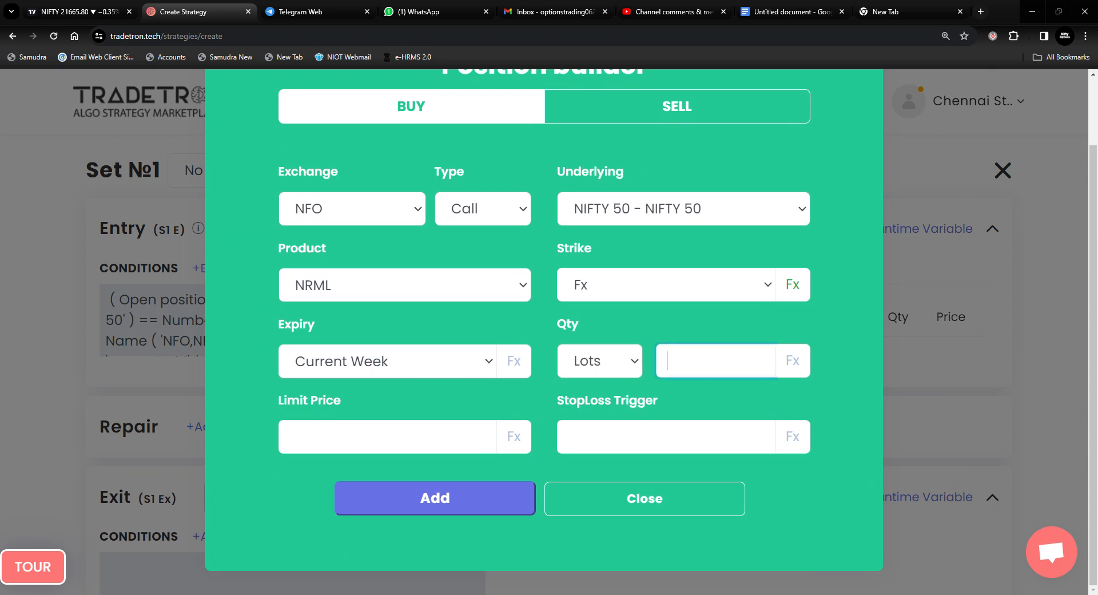
{"action": "left_click", "coordinate": [408, 534]}
{"action": "left_click", "coordinate": [452, 503]}
{"action": "left_click", "coordinate": [655, 510]}
Review Set 1's entry formula and start its exit conditions with an LTP block
{"action": "scroll", "coordinate": [361, 343], "scroll_direction": "down", "scroll_amount": 3}
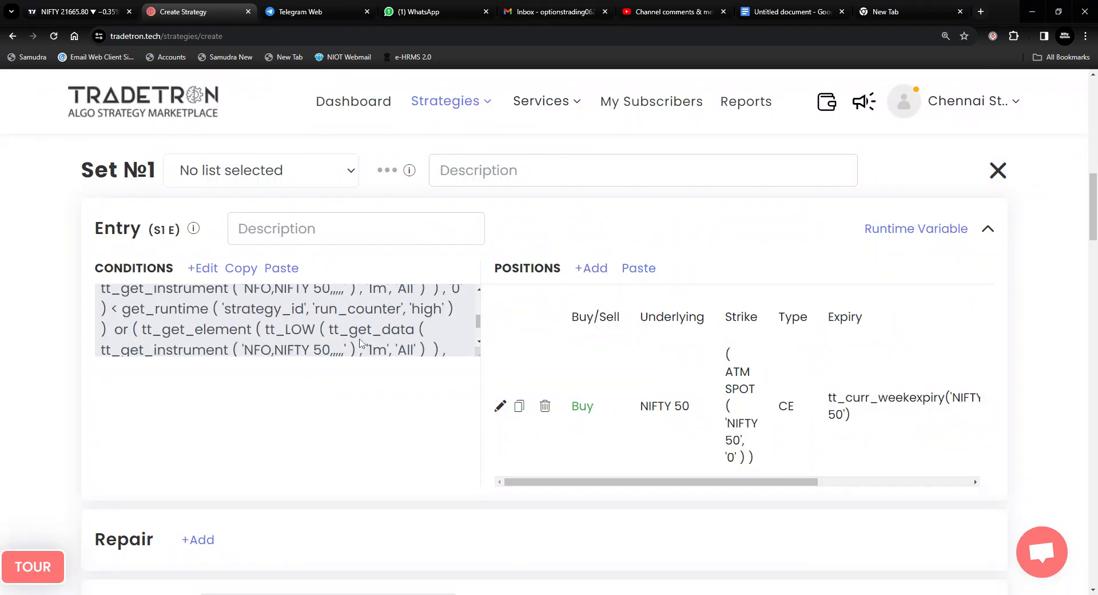
{"action": "scroll", "coordinate": [311, 355], "scroll_direction": "down", "scroll_amount": 2}
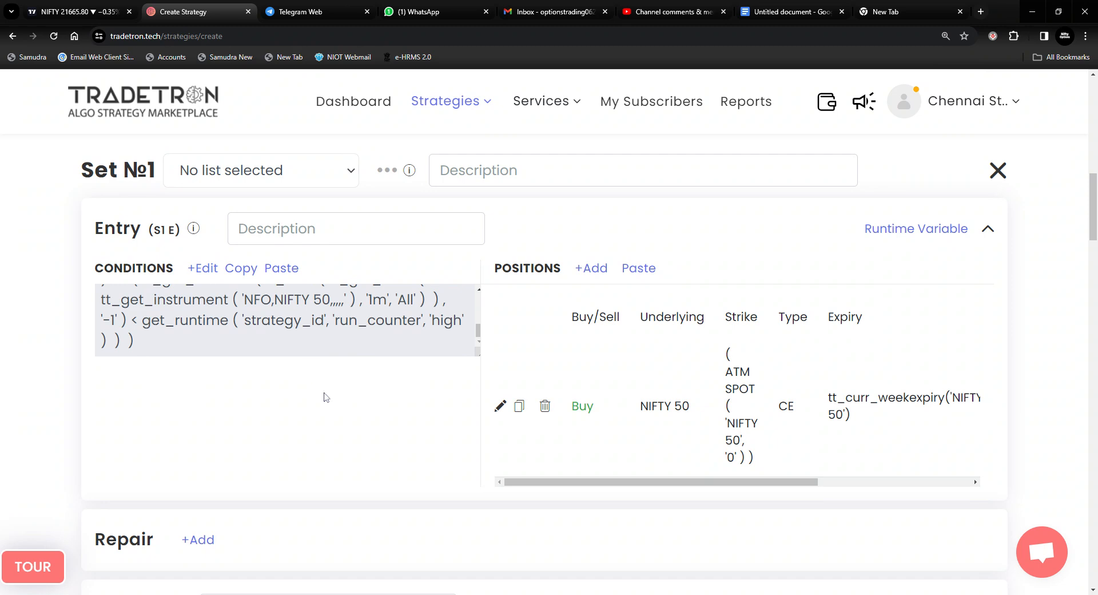
{"action": "scroll", "coordinate": [296, 423], "scroll_direction": "down", "scroll_amount": 4}
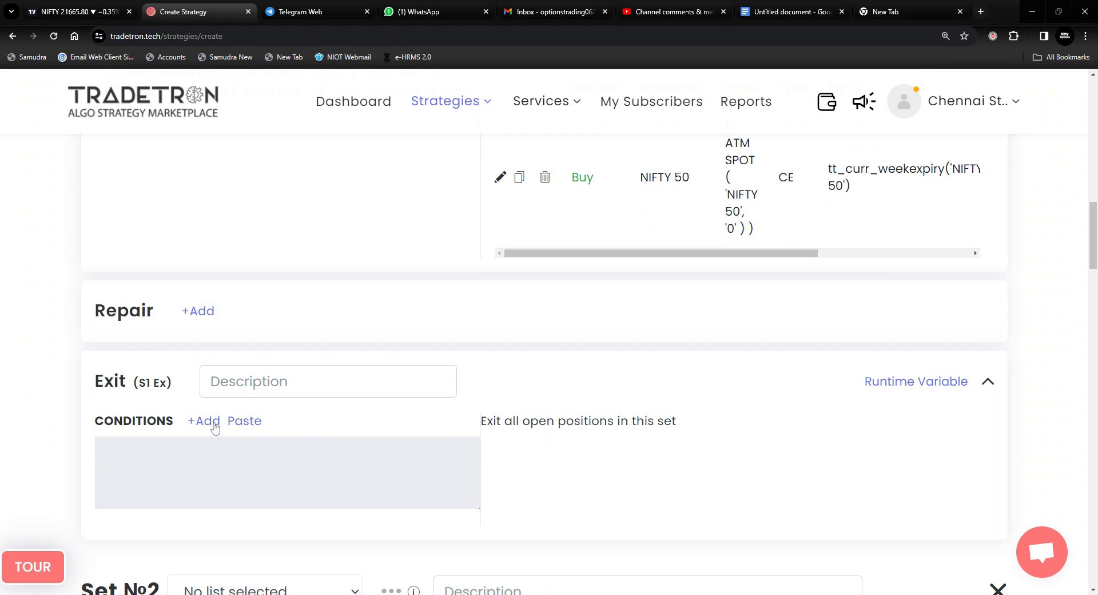
{"action": "left_click", "coordinate": [214, 428]}
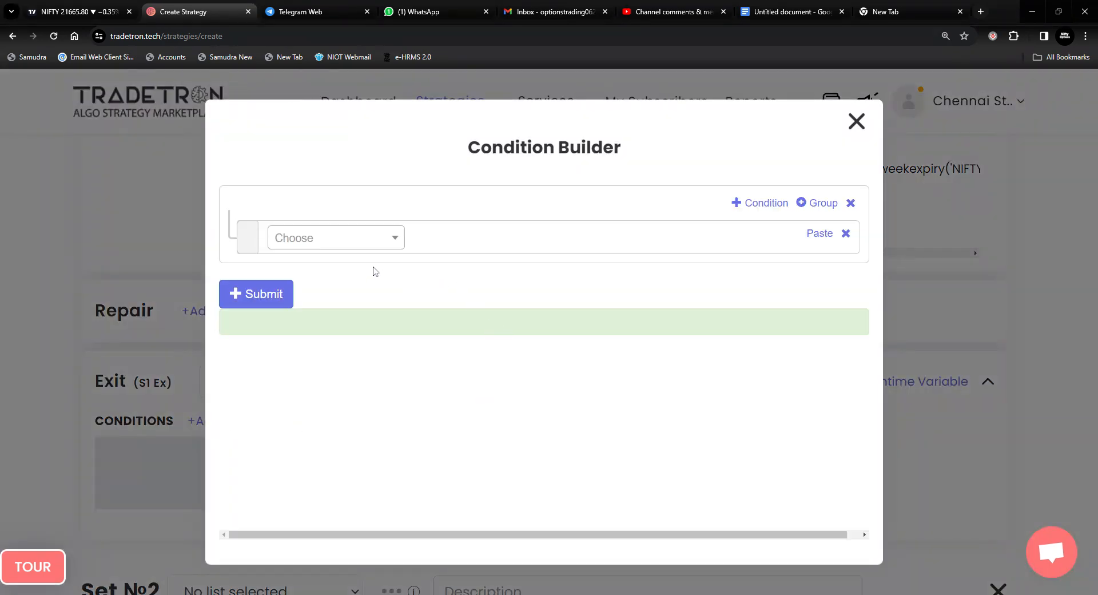
{"action": "left_click", "coordinate": [332, 239]}
{"action": "type", "text": "ltp"}
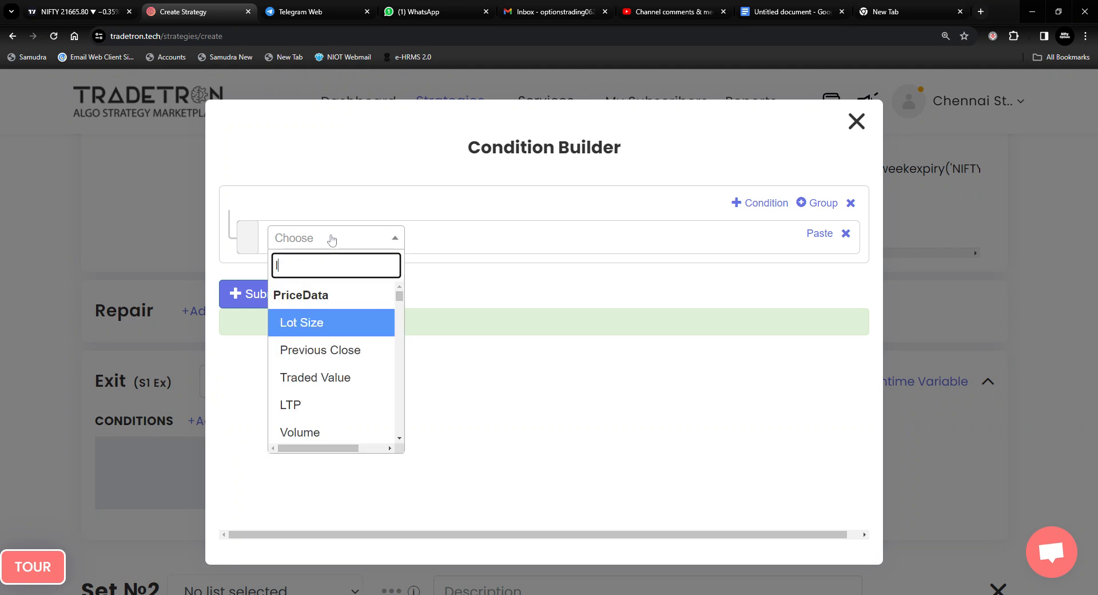
{"action": "left_click", "coordinate": [329, 318]}
{"action": "left_click", "coordinate": [465, 288]}
{"action": "left_click", "coordinate": [620, 436]}
{"action": "left_click", "coordinate": [605, 500]}
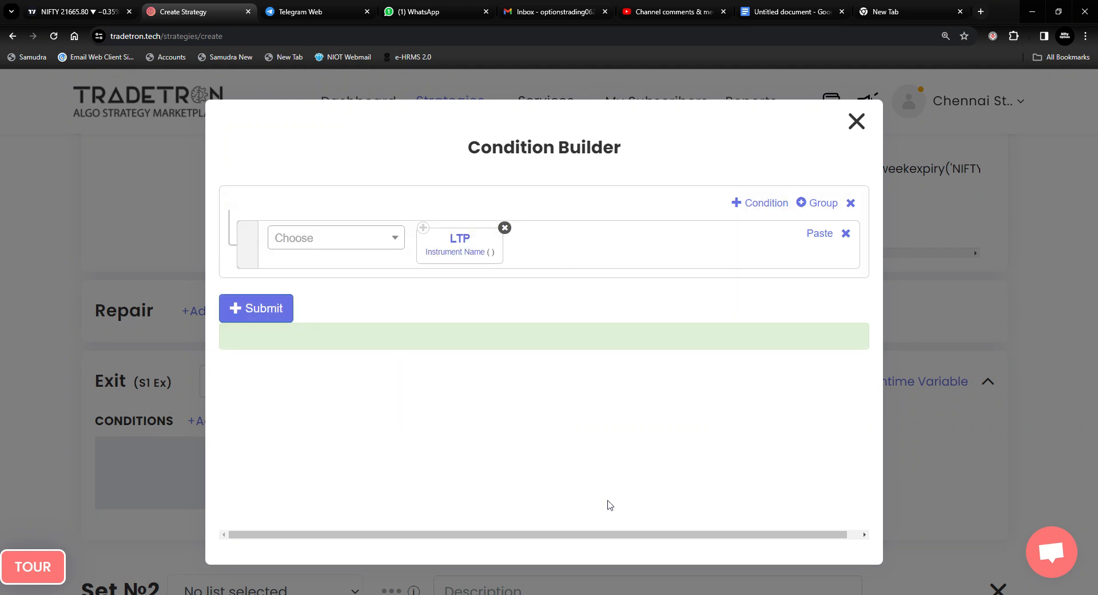
Set the LTP block's instrument to exchange NFO and underlying NIFTY 50
{"action": "left_click", "coordinate": [456, 253]}
{"action": "left_click", "coordinate": [301, 278]}
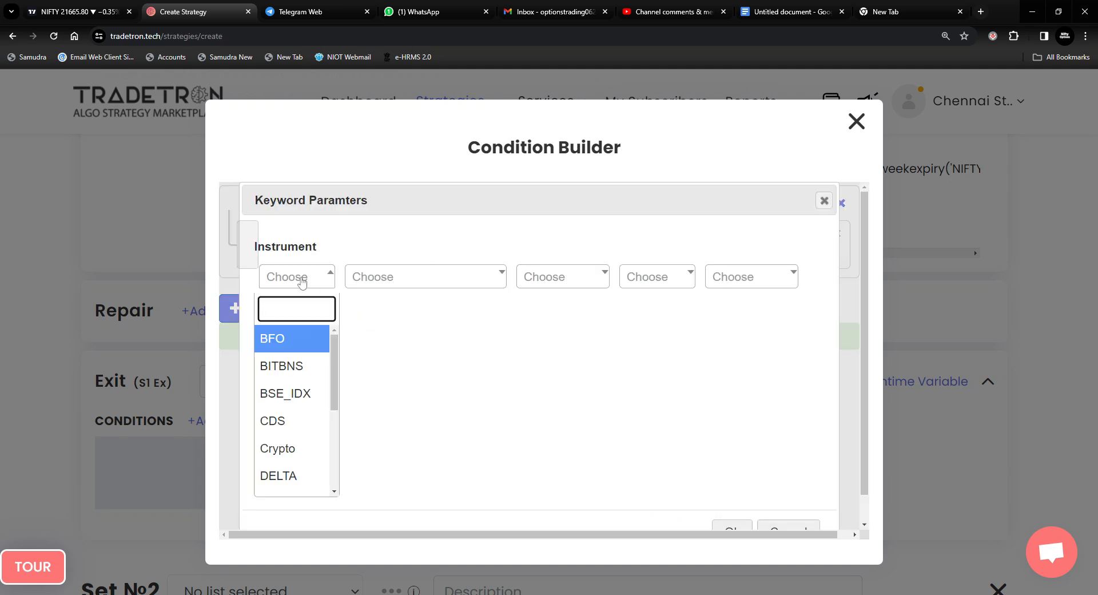
{"action": "type", "text": "nf"}
{"action": "left_click", "coordinate": [297, 339]}
{"action": "left_click", "coordinate": [405, 277]}
{"action": "type", "text": "ni"}
{"action": "left_click", "coordinate": [392, 362]}
{"action": "scroll", "coordinate": [703, 452], "scroll_direction": "down", "scroll_amount": 1}
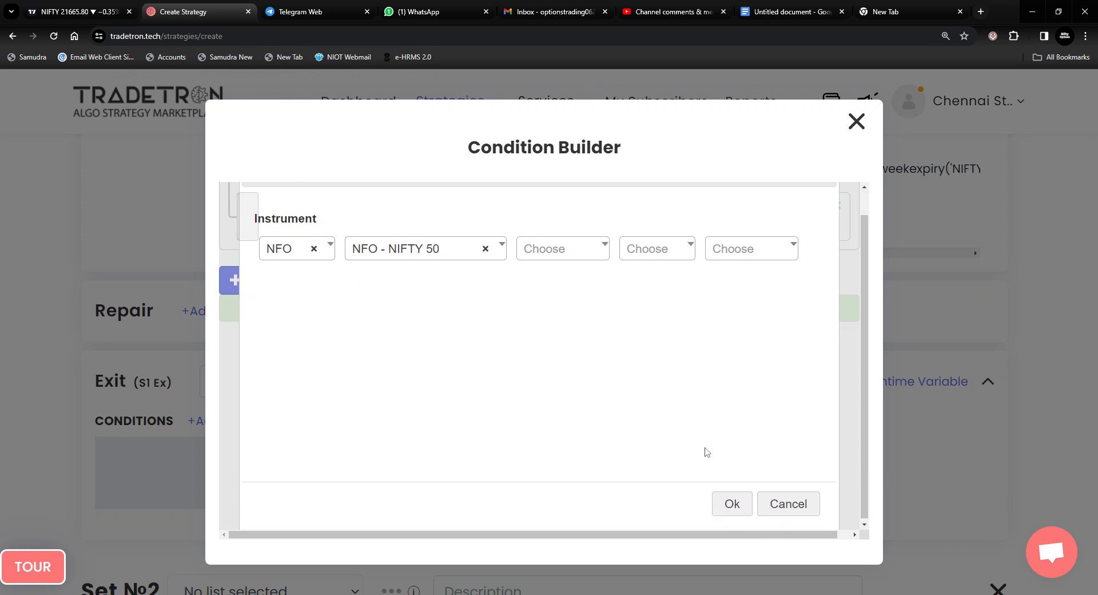
{"action": "left_click", "coordinate": [728, 503]}
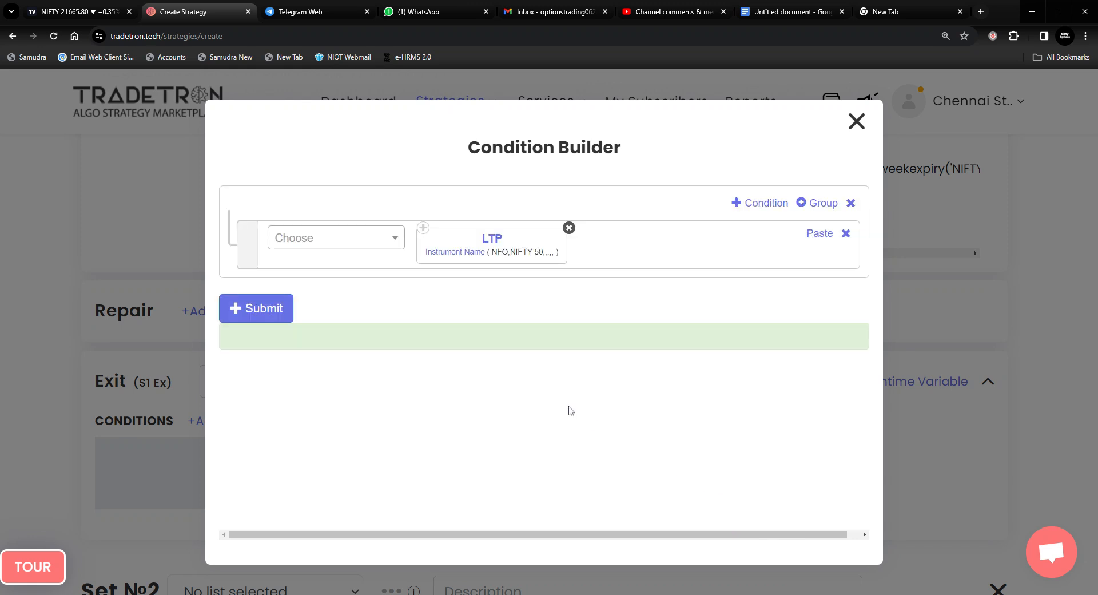
Compare the LTP with > against a Get Runtime block for the variable high
{"action": "left_click", "coordinate": [338, 243]}
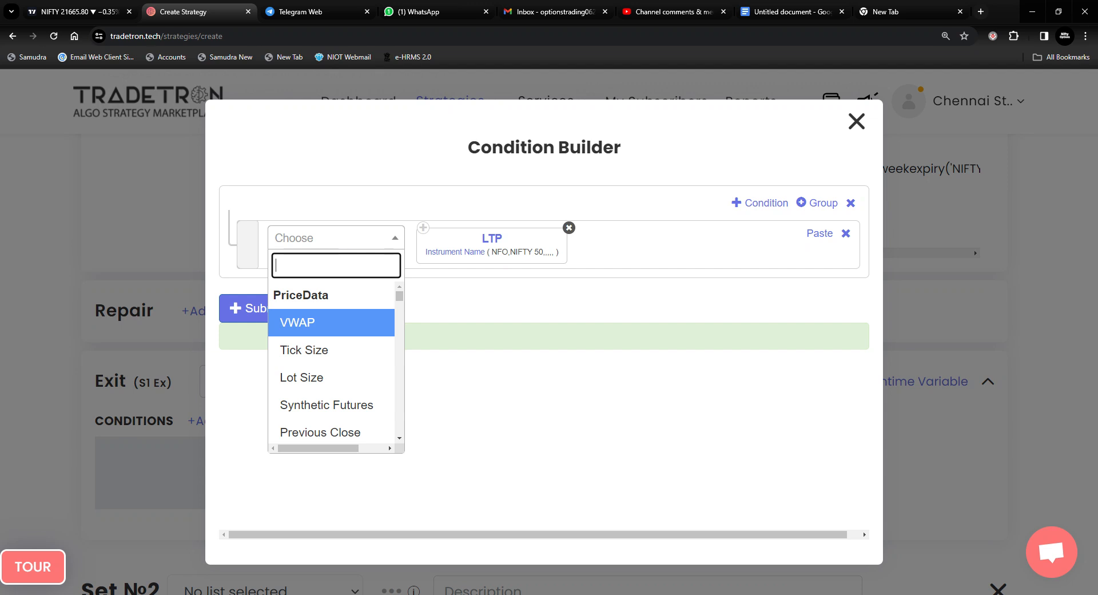
{"action": "type", "text": ">"}
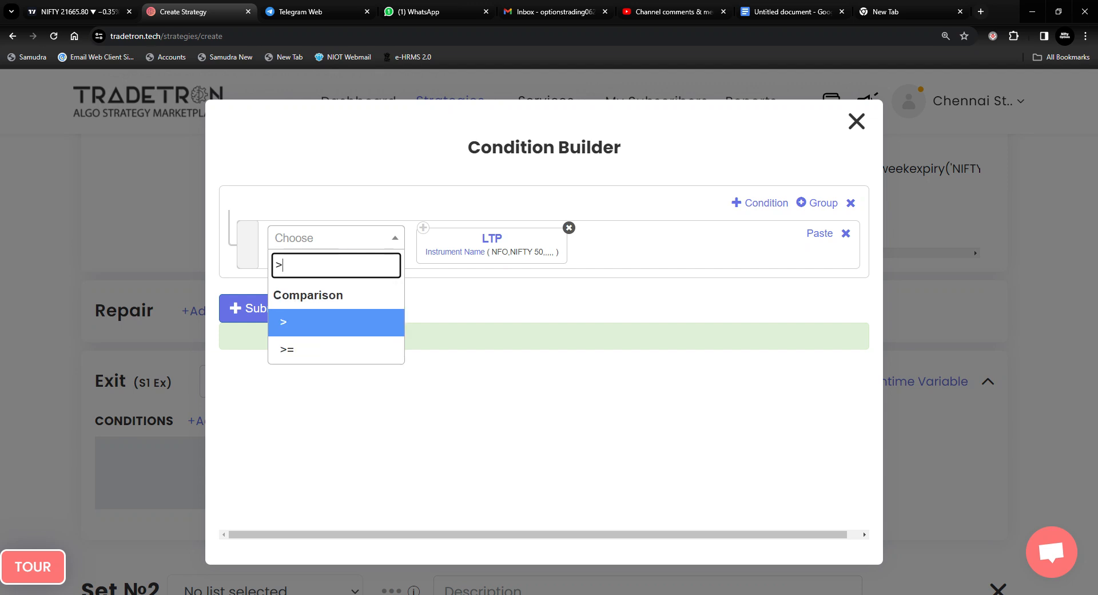
{"action": "left_click", "coordinate": [319, 328]}
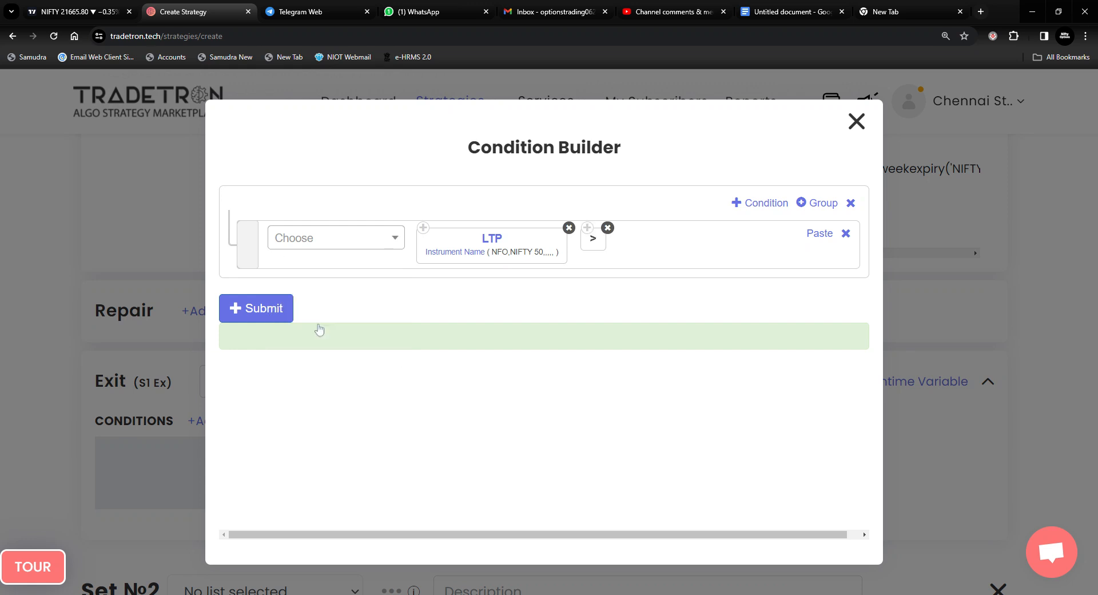
{"action": "left_click", "coordinate": [321, 243]}
{"action": "type", "text": "get"}
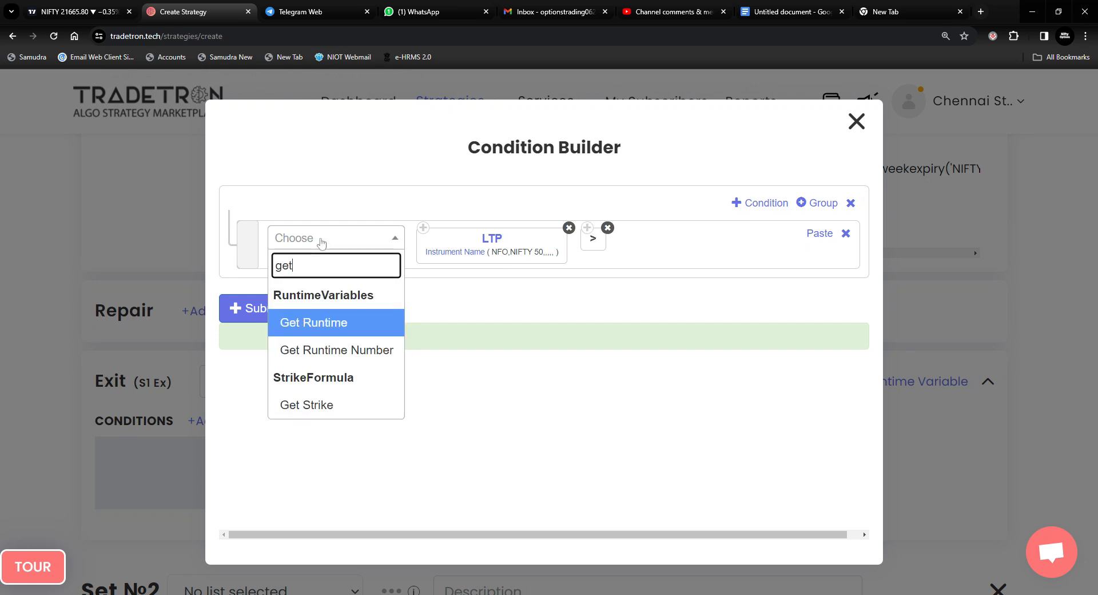
{"action": "left_click", "coordinate": [336, 329]}
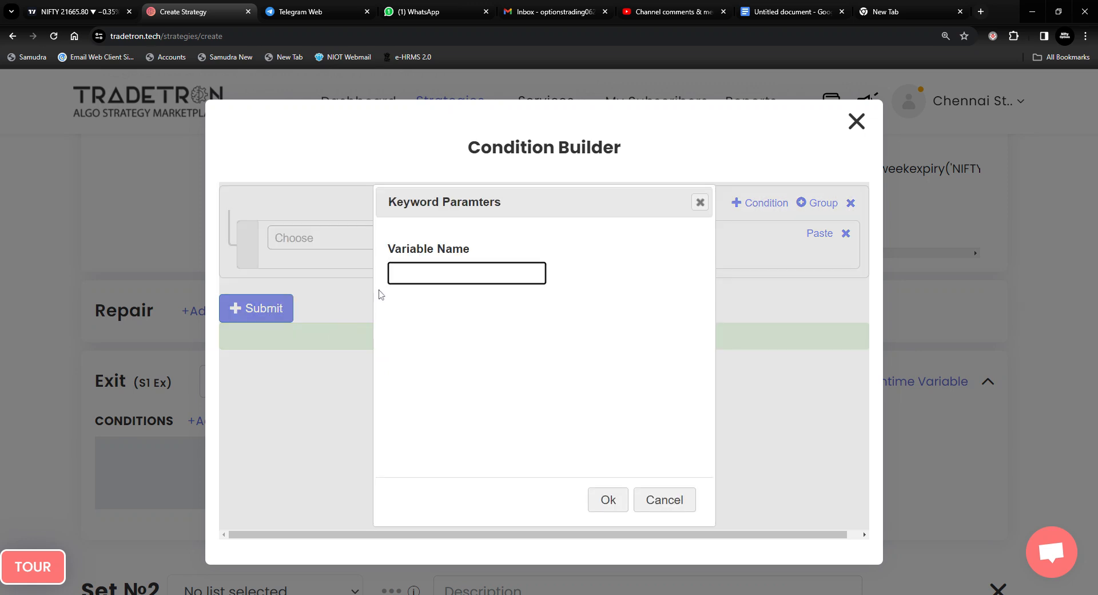
{"action": "type", "text": "high"}
{"action": "left_click", "coordinate": [607, 504]}
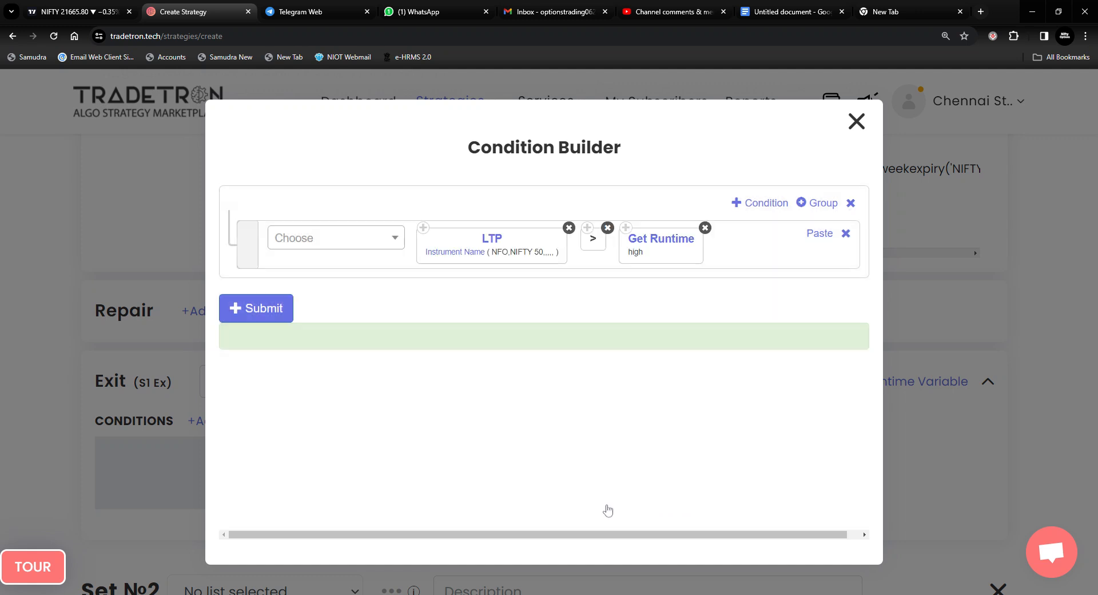
Append a + operator to the exit condition after the high runtime block
{"action": "left_click", "coordinate": [346, 243]}
{"action": "type", "text": "+"}
{"action": "left_click", "coordinate": [351, 407]}
{"action": "left_click", "coordinate": [319, 241]}
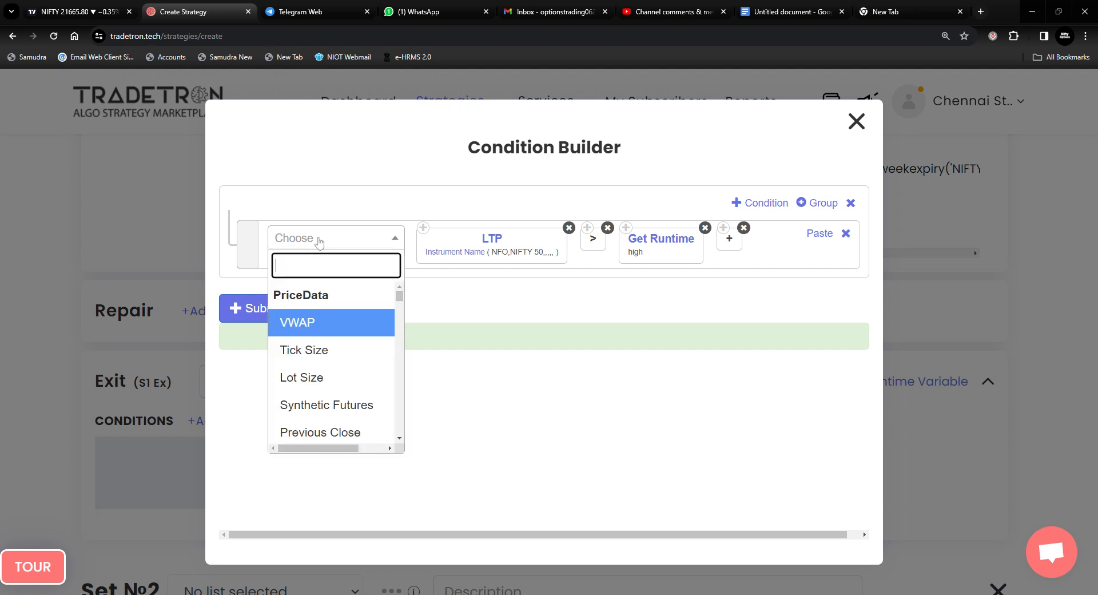
{"action": "scroll", "coordinate": [358, 397], "scroll_direction": "down", "scroll_amount": 2}
{"action": "left_click", "coordinate": [326, 443]}
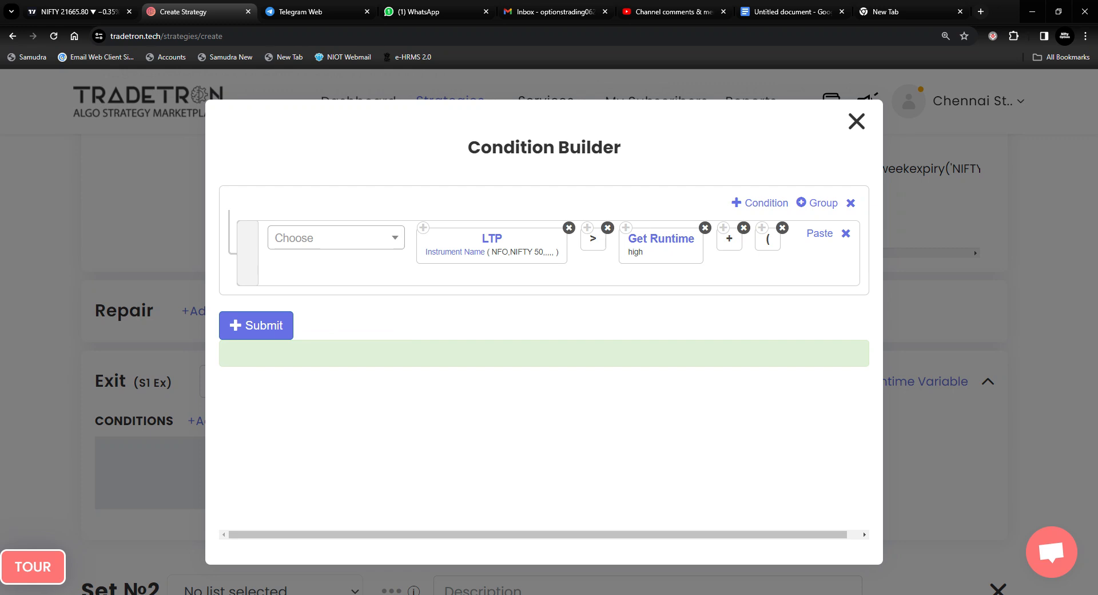
{"action": "left_click", "coordinate": [782, 228]}
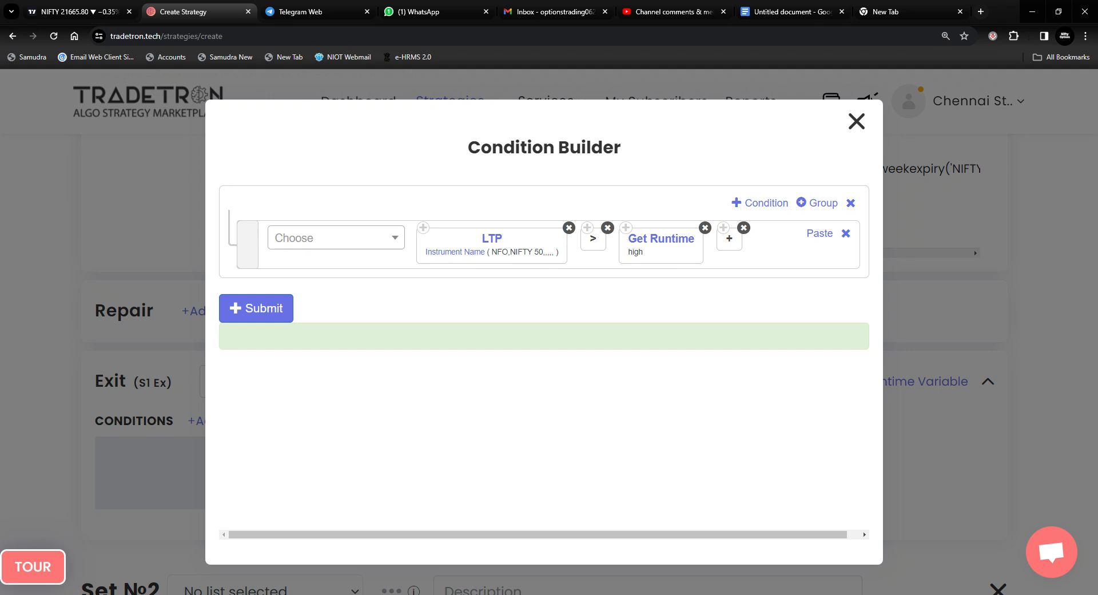
Copy the Get Runtime block to the end of the exit condition and change the copy's variable name to diff
{"action": "left_click", "coordinate": [625, 228]}
{"action": "left_click", "coordinate": [820, 235]}
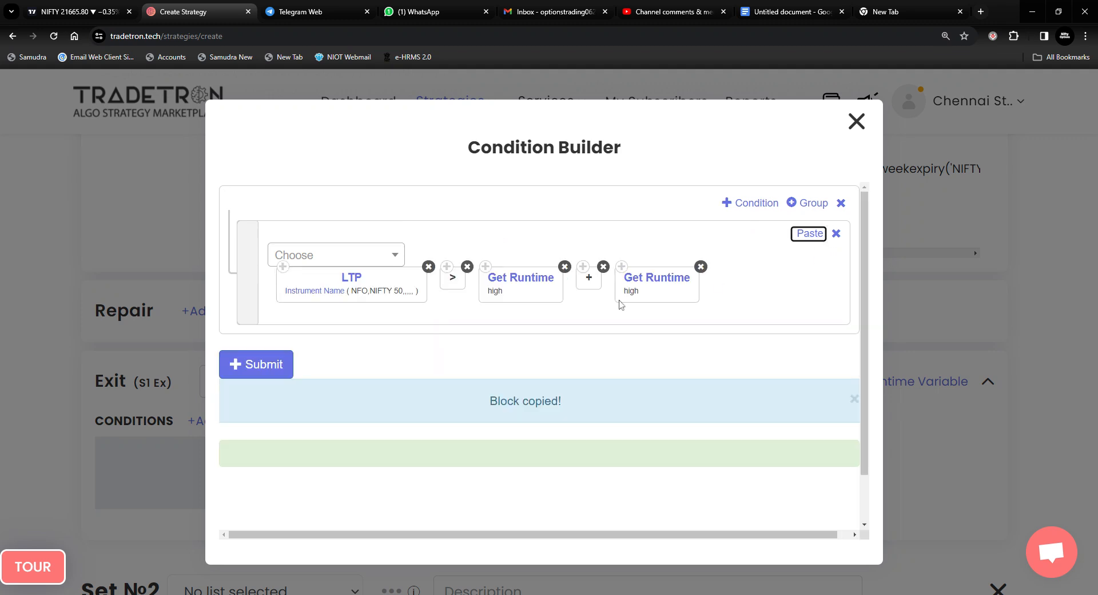
{"action": "left_click", "coordinate": [652, 283]}
{"action": "left_click_drag", "start_coordinate": [411, 273], "coordinate": [369, 283]}
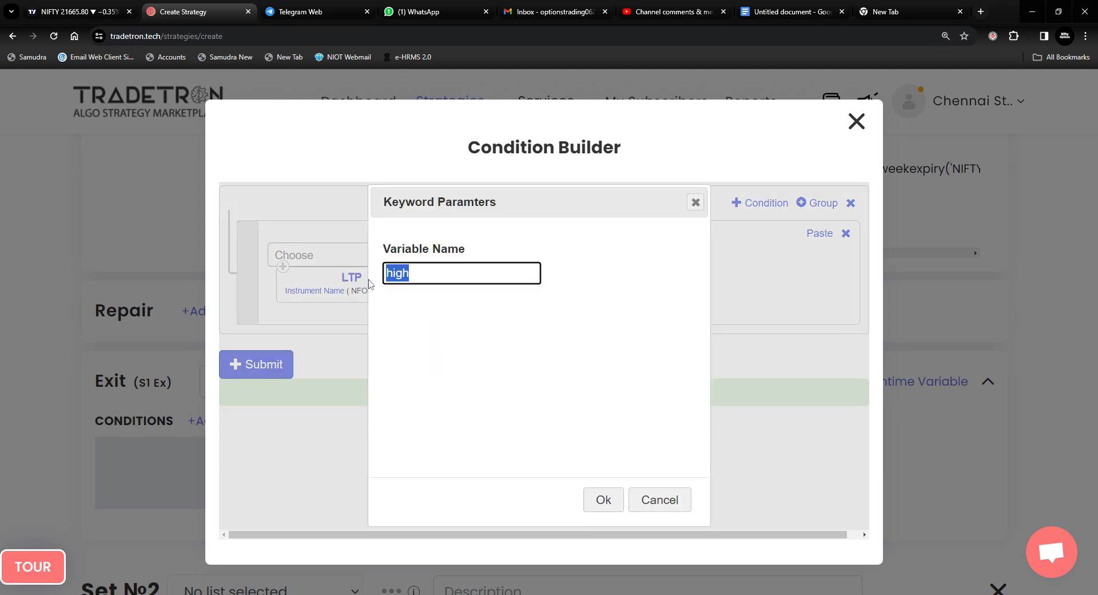
{"action": "type", "text": "diff"}
{"action": "left_click", "coordinate": [604, 499]}
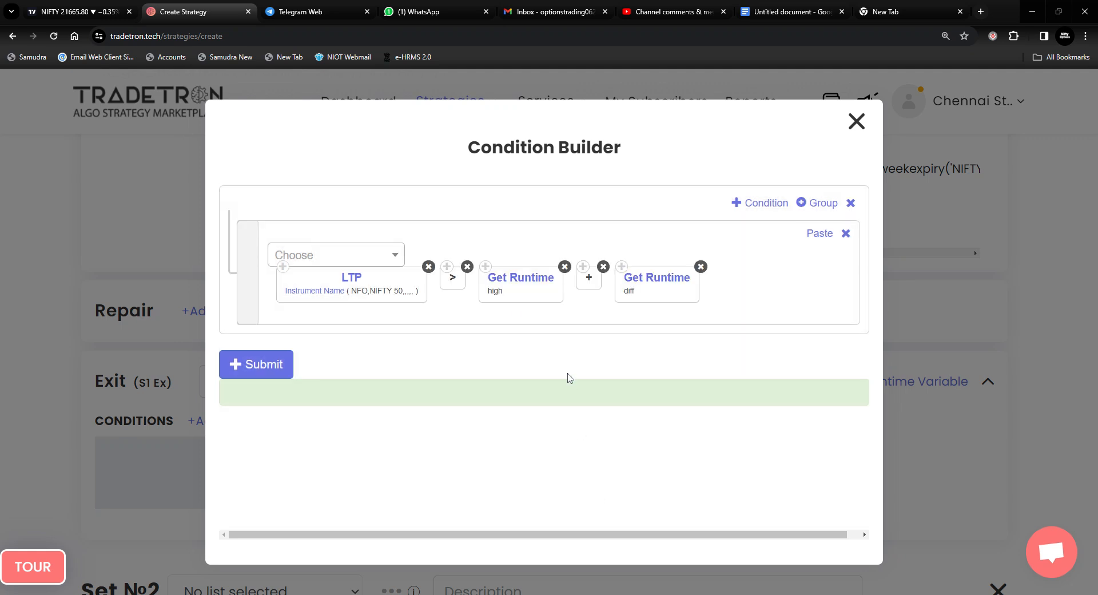
Add a second exit condition joined by OR, starting with a copy of the NIFTY 50 LTP block followed by <
{"action": "left_click", "coordinate": [751, 206]}
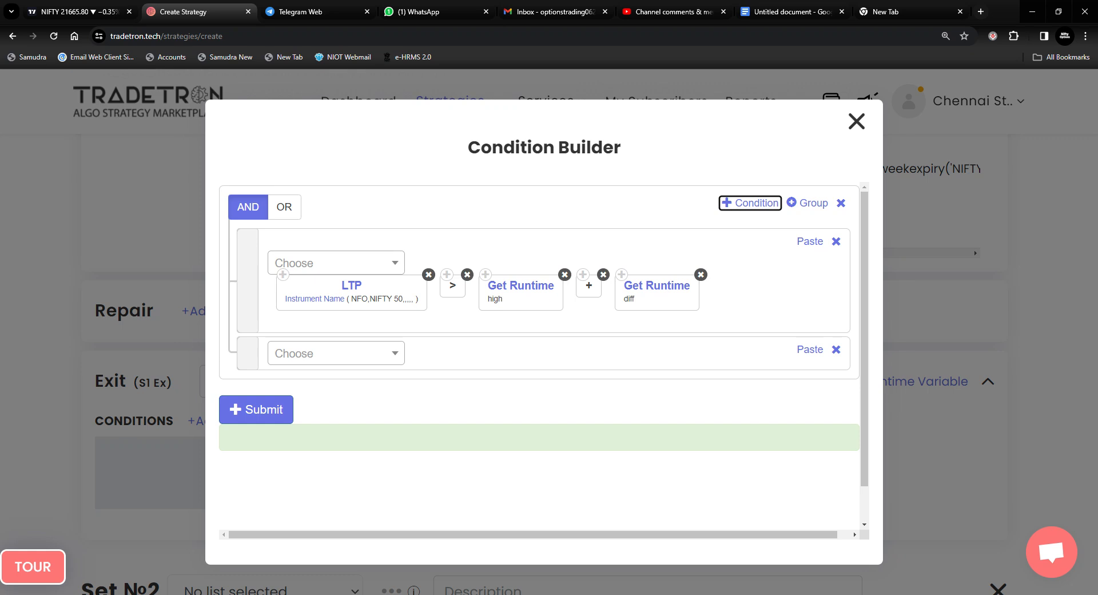
{"action": "left_click", "coordinate": [284, 207]}
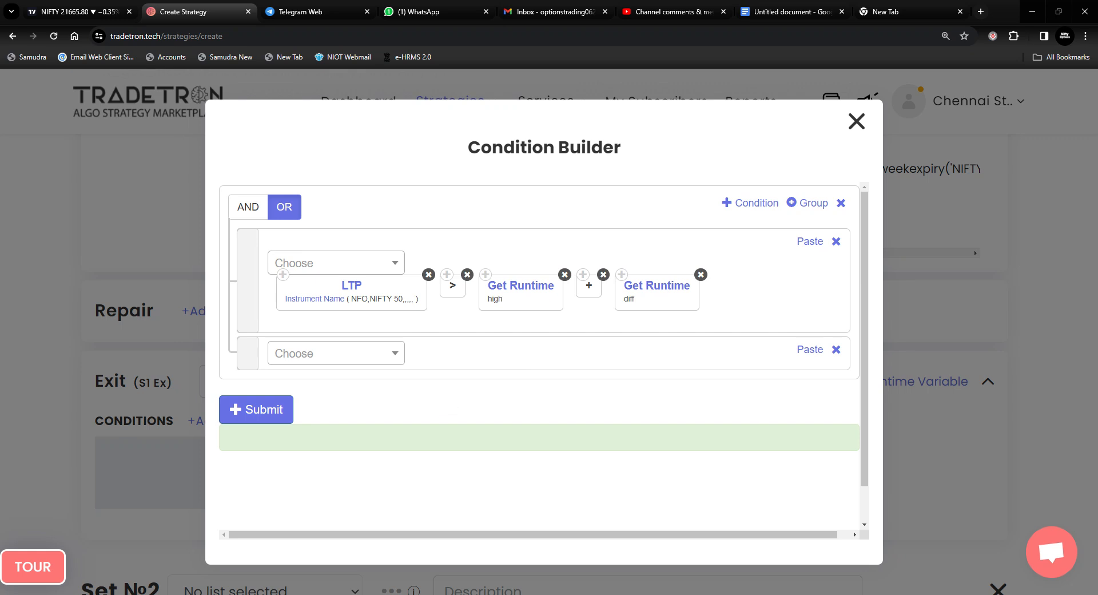
{"action": "left_click", "coordinate": [287, 280]}
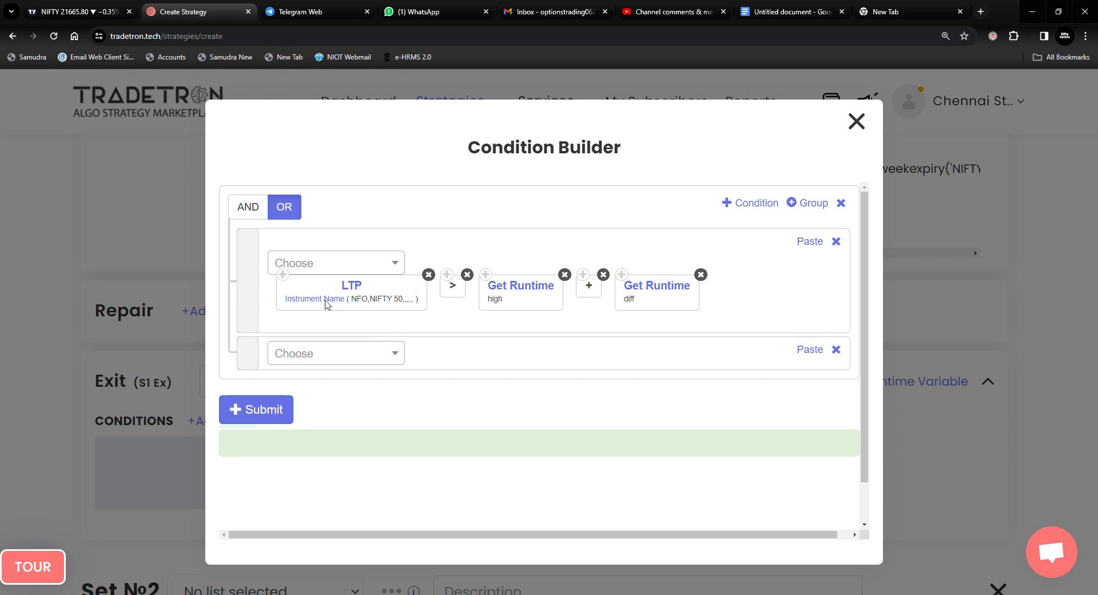
{"action": "left_click", "coordinate": [809, 350]}
{"action": "left_click", "coordinate": [353, 359]}
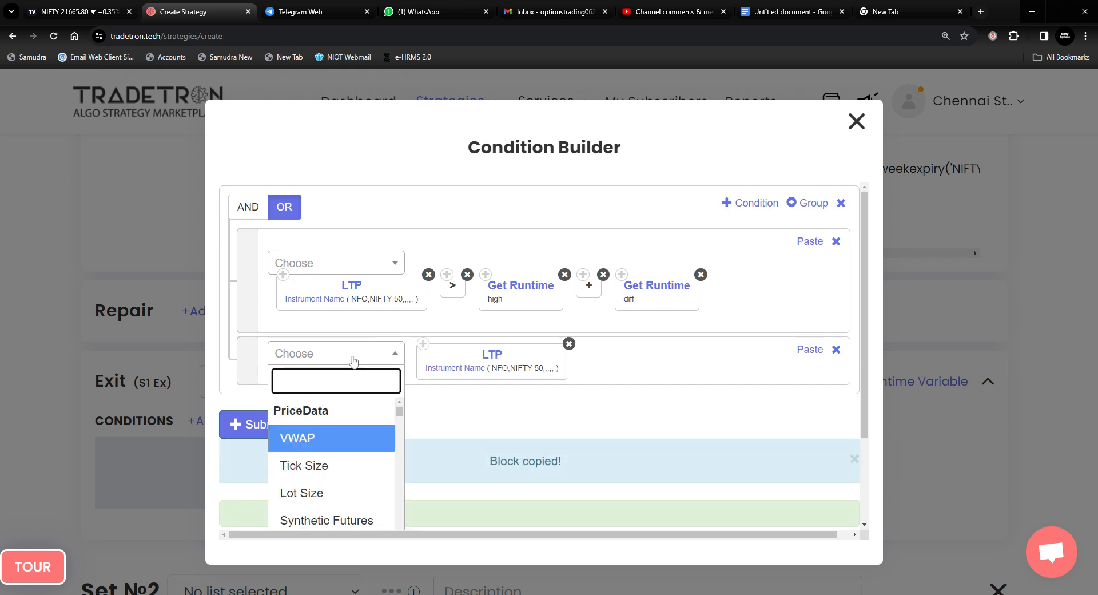
{"action": "type", "text": "<"}
{"action": "left_click", "coordinate": [337, 441]}
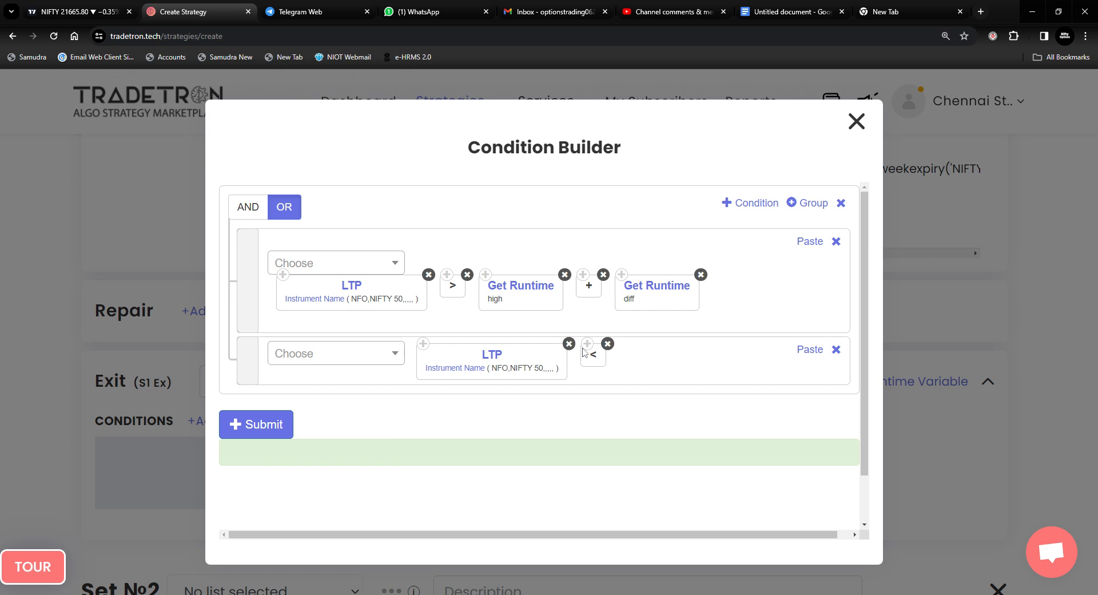
Complete the second exit condition with a copied Get Runtime block for the variable low and submit Set 1's exit conditions
{"action": "left_click", "coordinate": [622, 276]}
{"action": "left_click", "coordinate": [806, 350]}
{"action": "left_click", "coordinate": [665, 361]}
{"action": "left_click_drag", "start_coordinate": [406, 274], "coordinate": [374, 281]}
{"action": "key", "text": "BackSpace"}
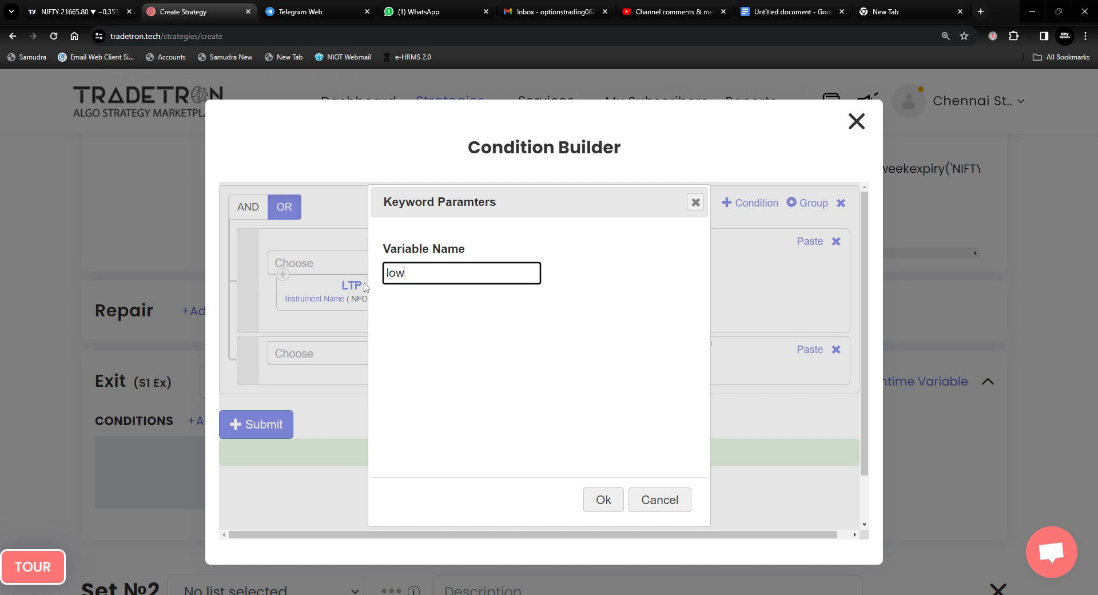
{"action": "left_click", "coordinate": [605, 498]}
{"action": "left_click", "coordinate": [282, 423]}
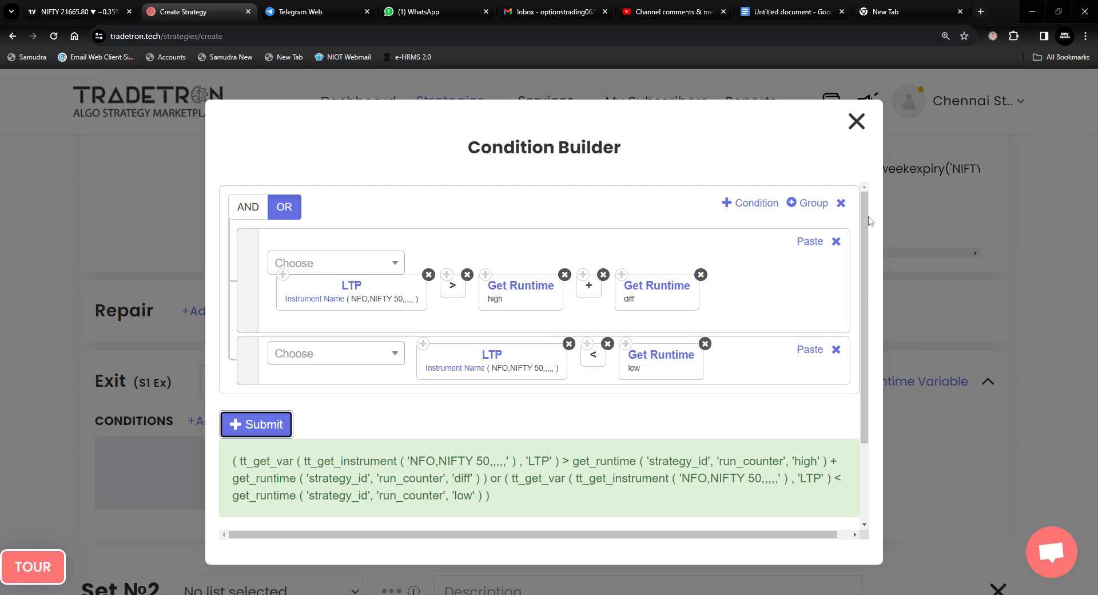
{"action": "left_click", "coordinate": [857, 120]}
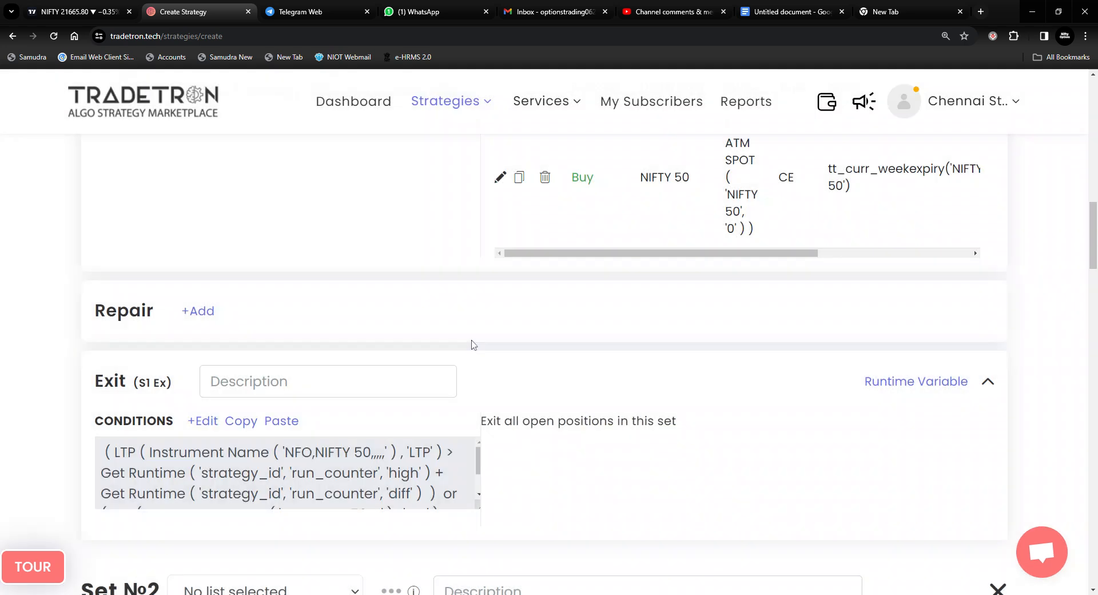
Create the strategy with its remaining settings as they are, and dismiss the confirmation without deploying or backtesting
{"action": "scroll", "coordinate": [507, 289], "scroll_direction": "down", "scroll_amount": 7}
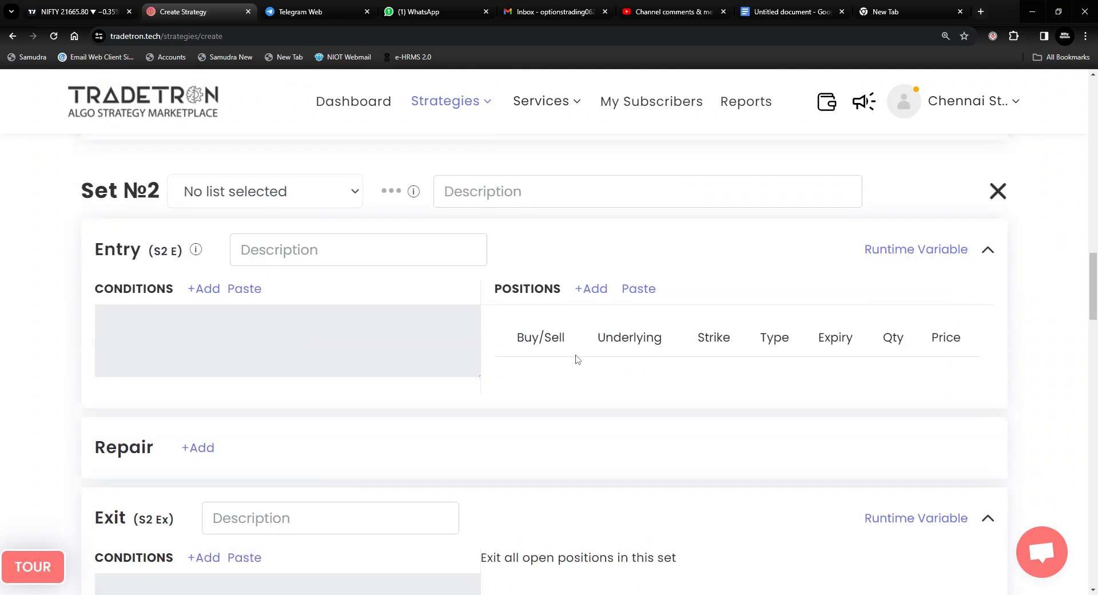
{"action": "scroll", "coordinate": [578, 361], "scroll_direction": "down", "scroll_amount": 18}
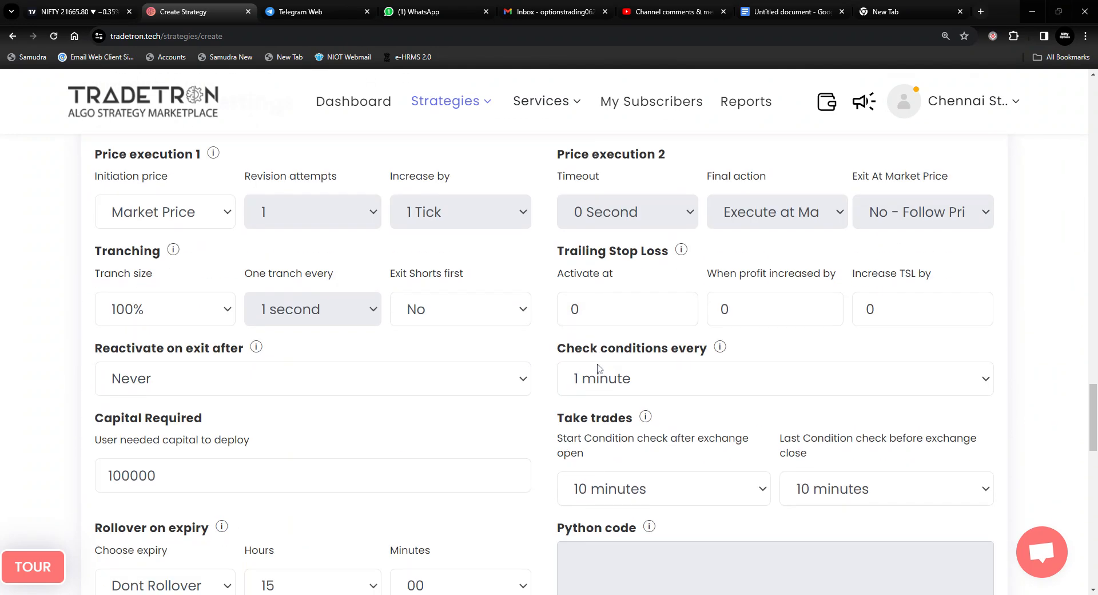
{"action": "scroll", "coordinate": [597, 368], "scroll_direction": "down", "scroll_amount": 12}
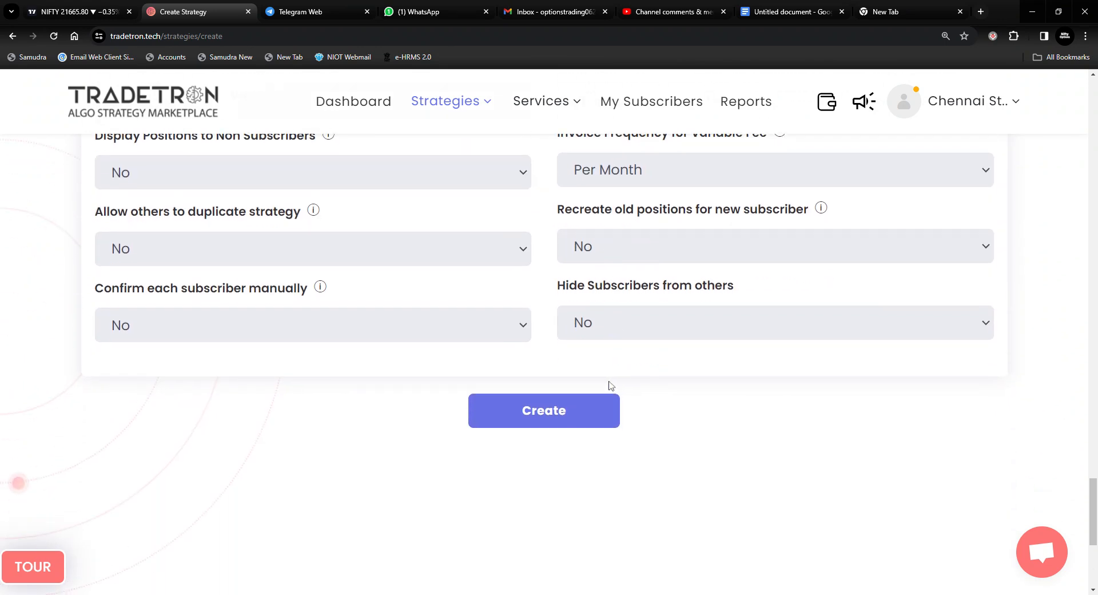
{"action": "left_click", "coordinate": [551, 419]}
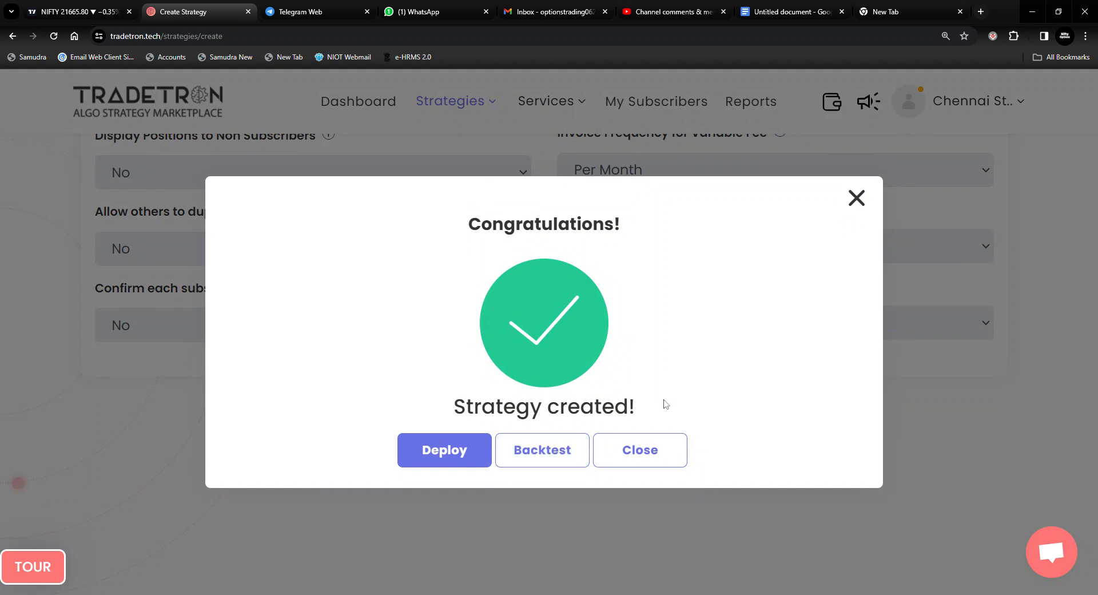
{"action": "left_click", "coordinate": [639, 452]}
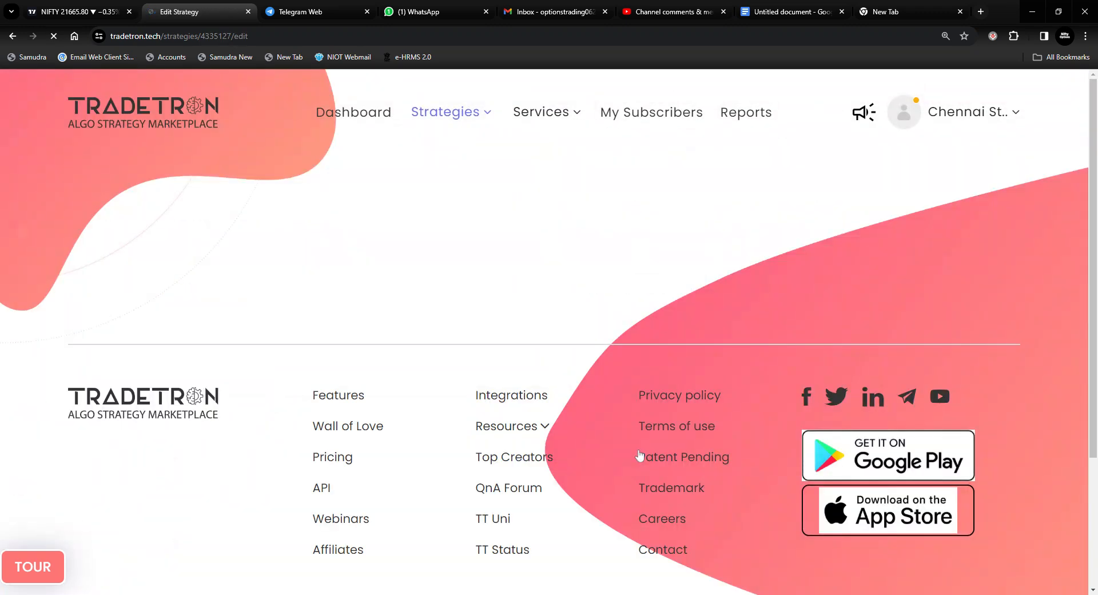
Copy Set 1's entry conditions and paste them into Set 2's entry conditions
{"action": "scroll", "coordinate": [393, 419], "scroll_direction": "down", "scroll_amount": 2}
{"action": "scroll", "coordinate": [421, 411], "scroll_direction": "down", "scroll_amount": 10}
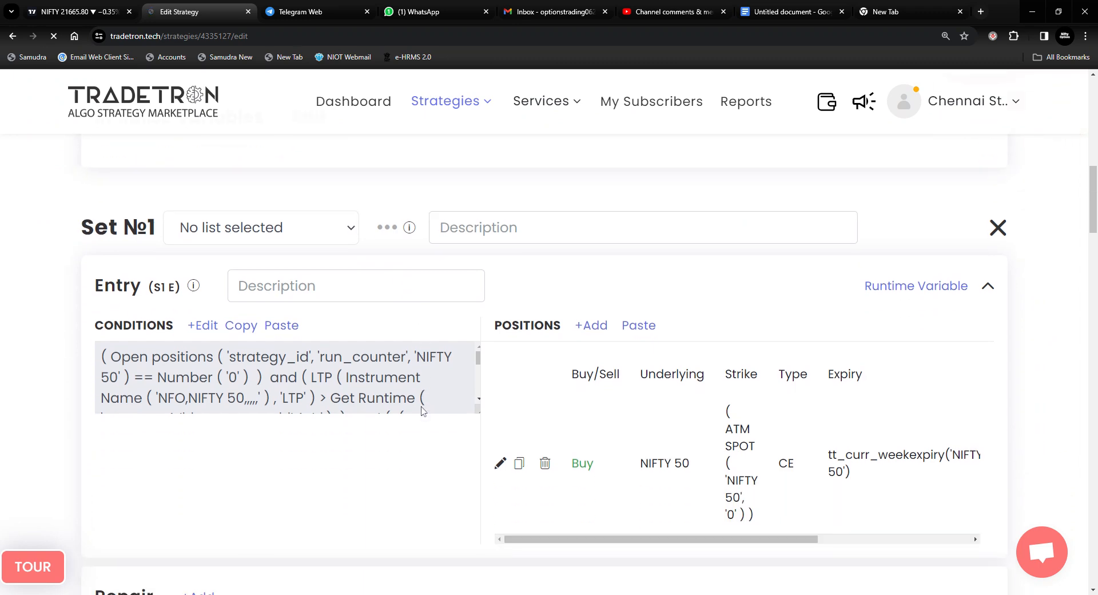
{"action": "scroll", "coordinate": [421, 411], "scroll_direction": "down", "scroll_amount": 6}
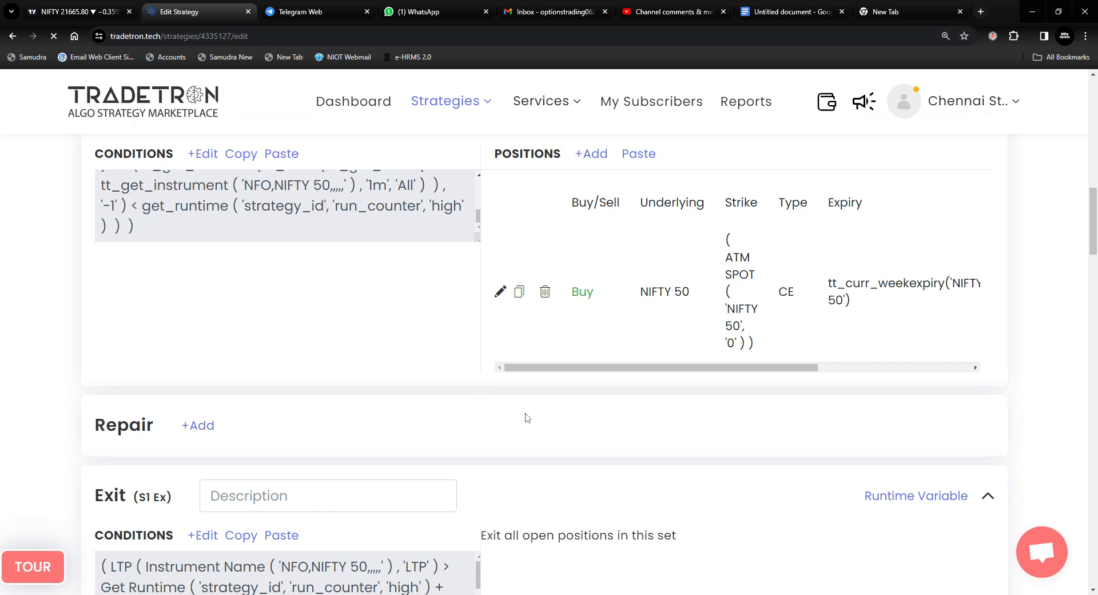
{"action": "scroll", "coordinate": [526, 417], "scroll_direction": "up", "scroll_amount": 3}
{"action": "scroll", "coordinate": [525, 417], "scroll_direction": "up", "scroll_amount": 5}
{"action": "scroll", "coordinate": [525, 417], "scroll_direction": "down", "scroll_amount": 3}
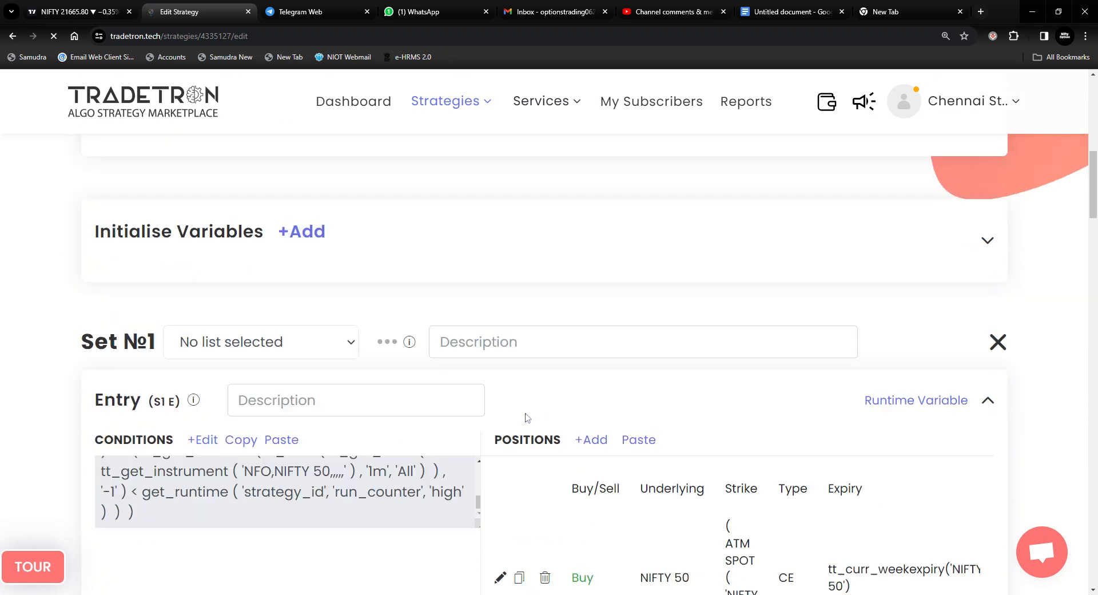
{"action": "left_click", "coordinate": [243, 445]}
{"action": "scroll", "coordinate": [540, 422], "scroll_direction": "down", "scroll_amount": 15}
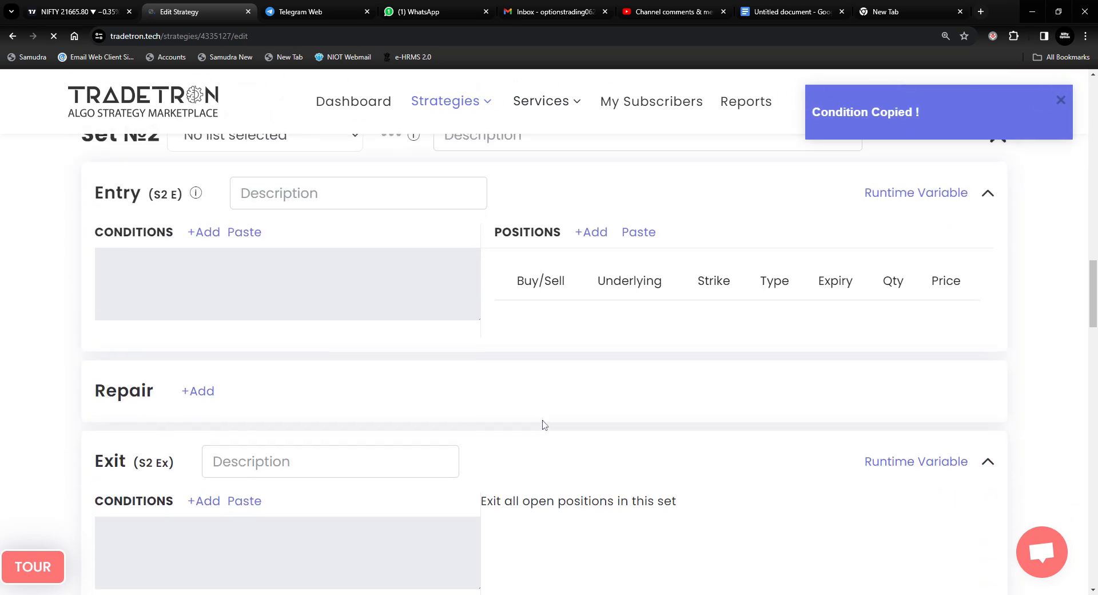
{"action": "scroll", "coordinate": [287, 306], "scroll_direction": "up", "scroll_amount": 1}
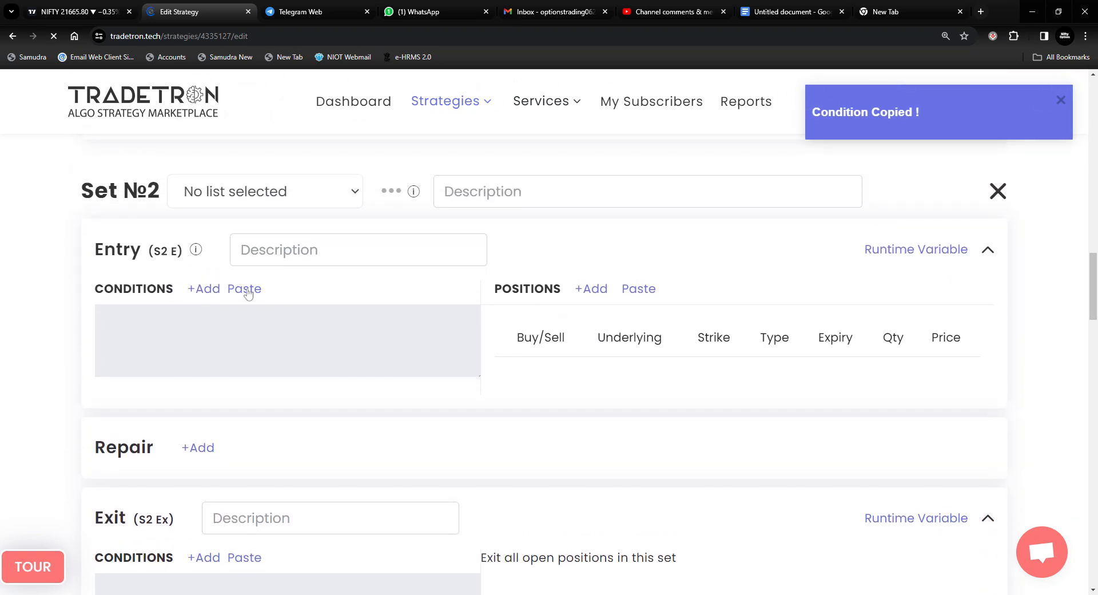
{"action": "left_click", "coordinate": [245, 288]}
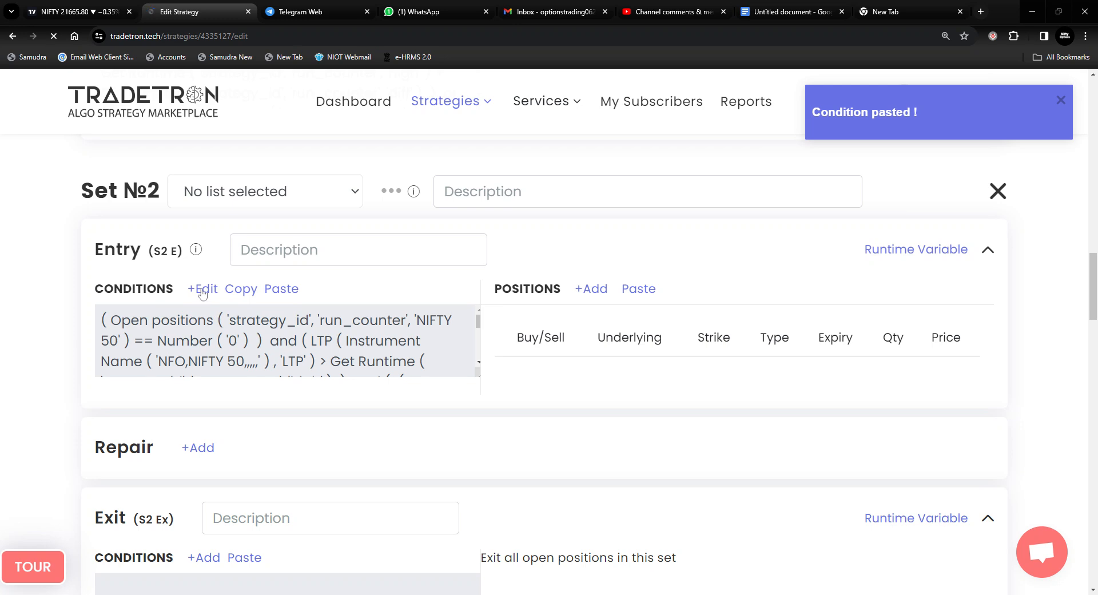
Edit Set 2's entry conditions and replace the > operator in the LTP condition with <
{"action": "left_click", "coordinate": [202, 289]}
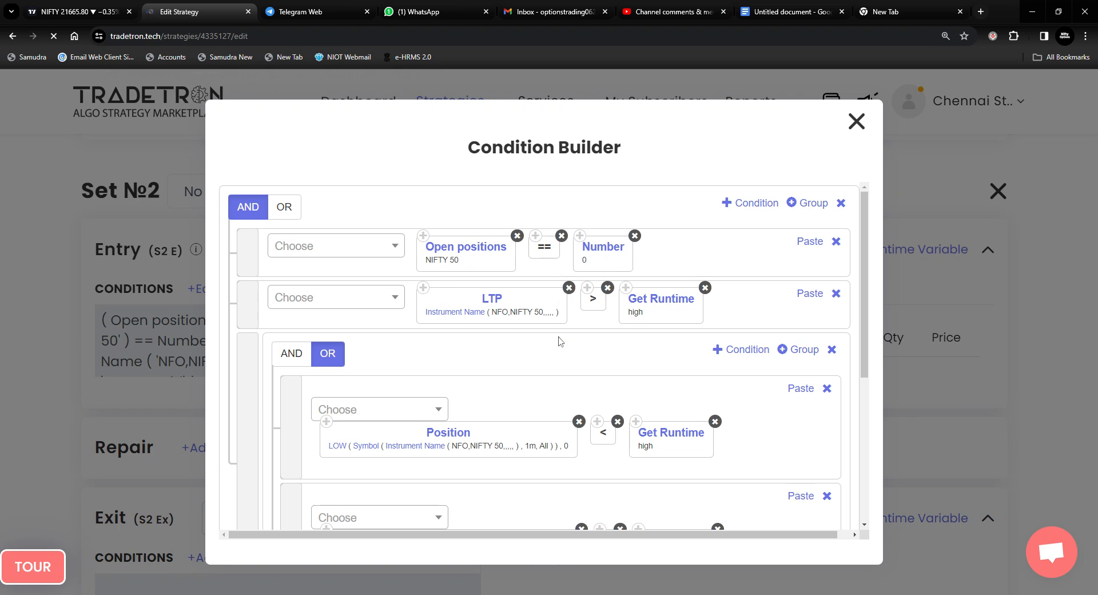
{"action": "scroll", "coordinate": [577, 337], "scroll_direction": "down", "scroll_amount": 1}
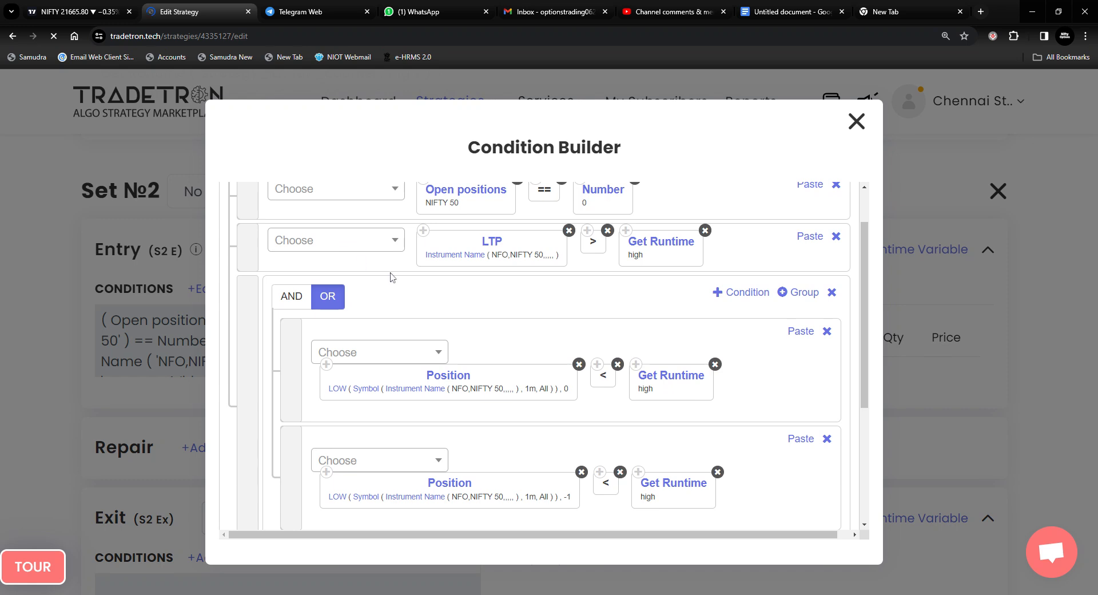
{"action": "left_click", "coordinate": [327, 250]}
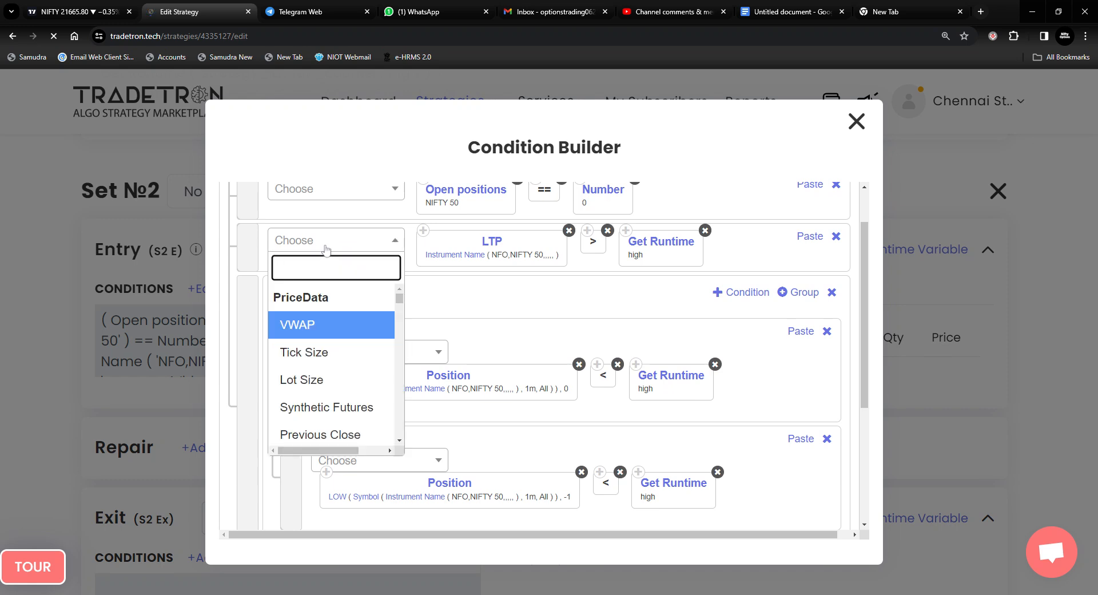
{"action": "type", "text": "<"}
{"action": "left_click", "coordinate": [334, 325]}
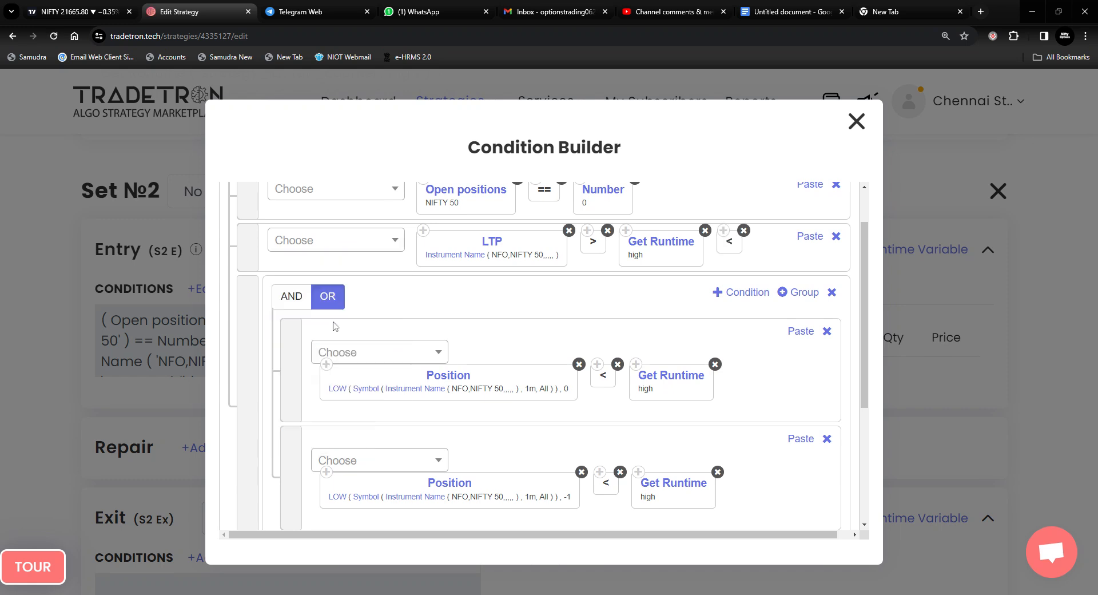
{"action": "left_click_drag", "start_coordinate": [737, 241], "coordinate": [611, 248]}
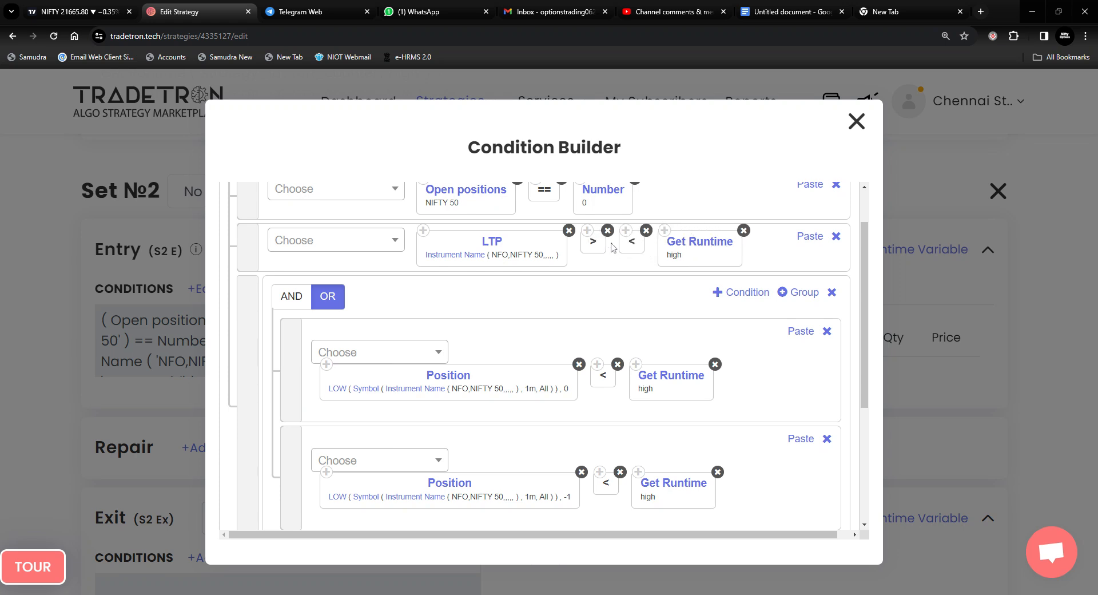
{"action": "left_click", "coordinate": [608, 232]}
Change the Get Runtime variable in Set 2's LTP entry condition to low
{"action": "left_click", "coordinate": [662, 251]}
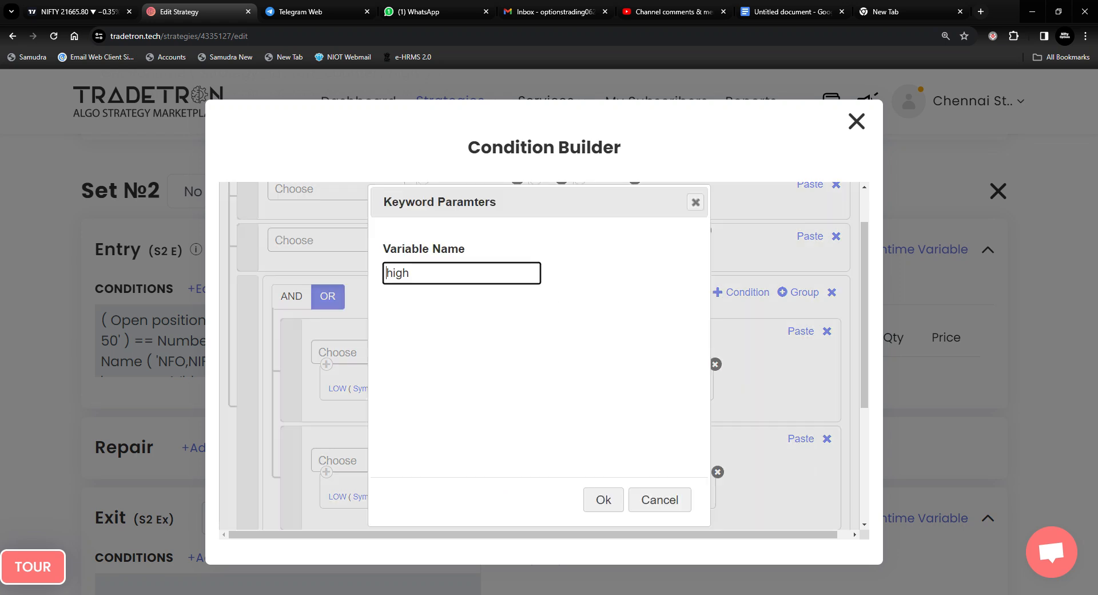
{"action": "type", "text": "lo"}
{"action": "left_click", "coordinate": [602, 499]}
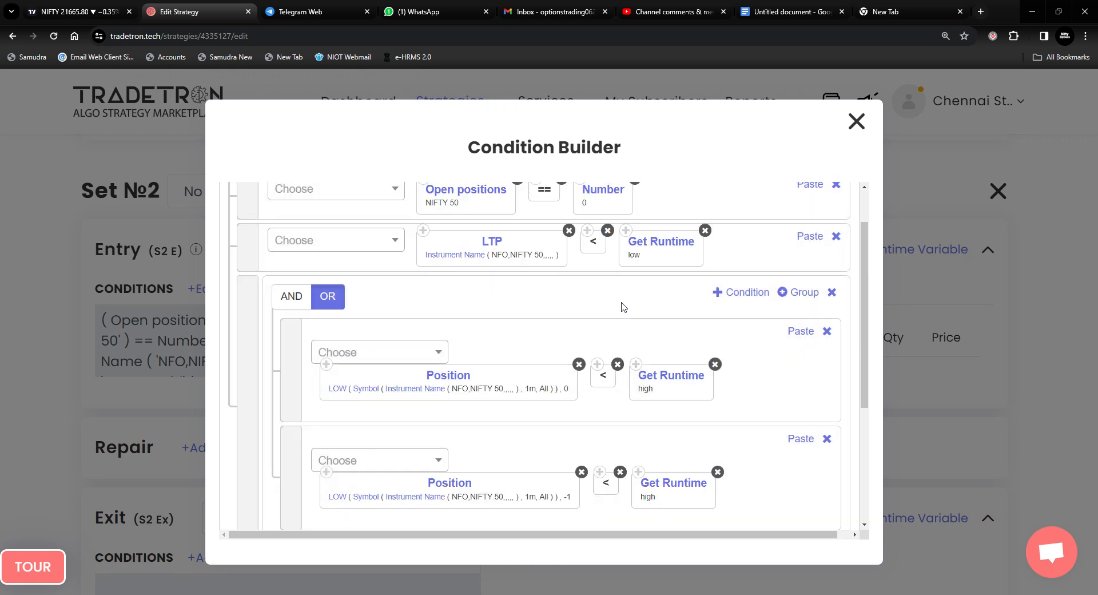
Change the Position block's series to HIGH in the first condition of the OR group, keeping position 0
{"action": "scroll", "coordinate": [624, 307], "scroll_direction": "up", "scroll_amount": 1}
{"action": "scroll", "coordinate": [662, 328], "scroll_direction": "down", "scroll_amount": 2}
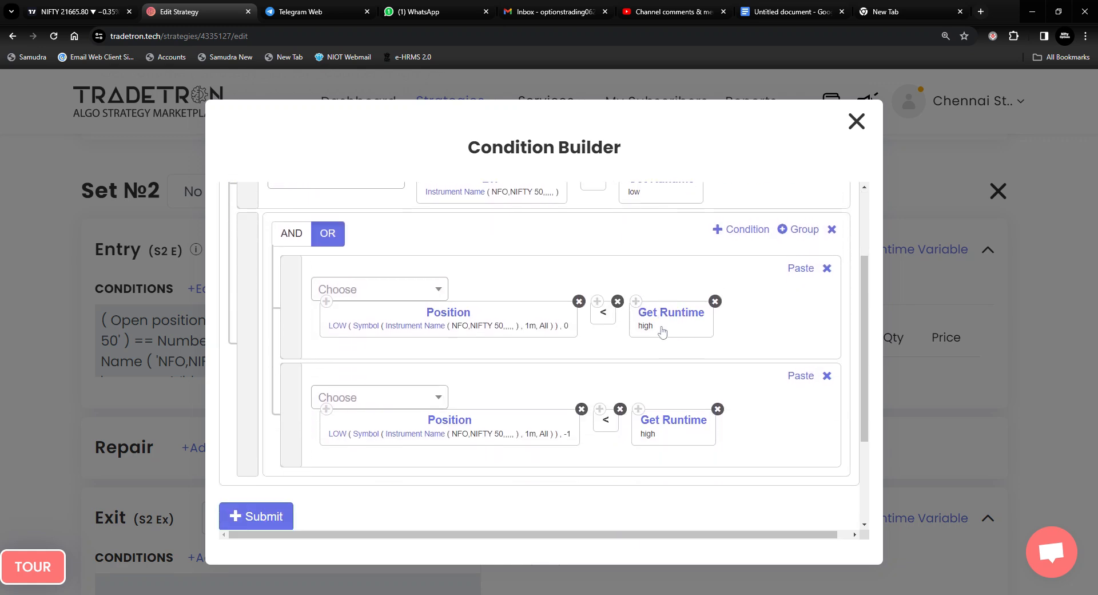
{"action": "scroll", "coordinate": [661, 332], "scroll_direction": "down", "scroll_amount": 1}
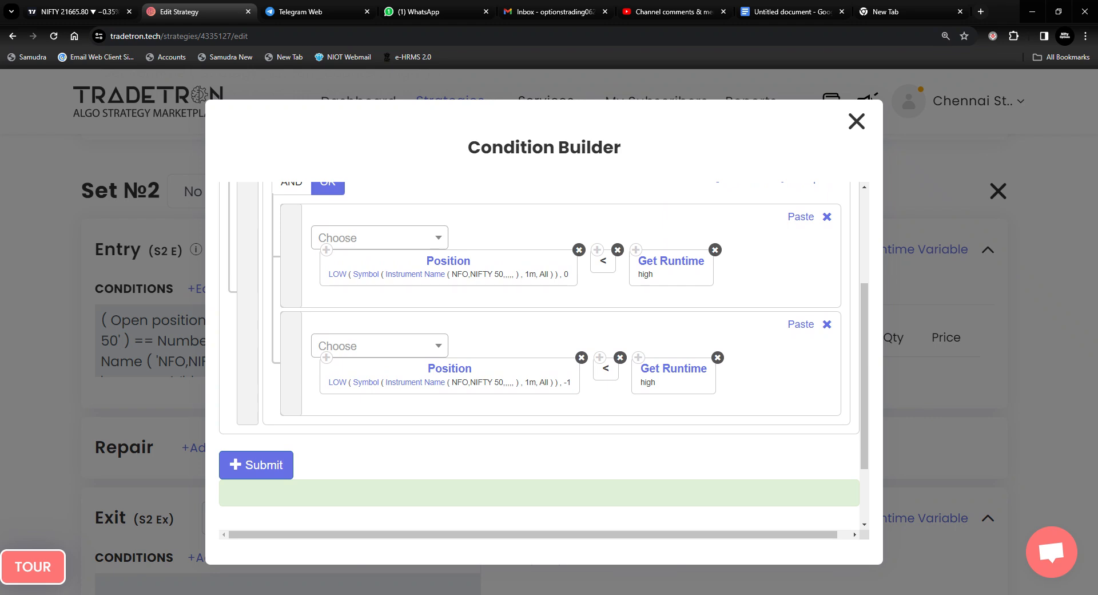
{"action": "left_click", "coordinate": [464, 264]}
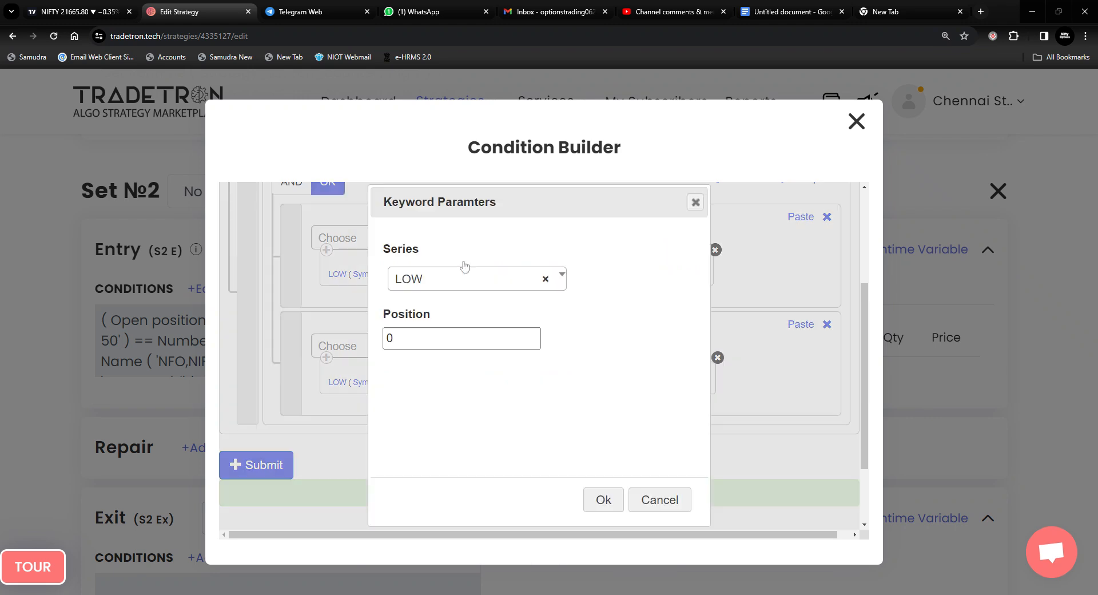
{"action": "left_click", "coordinate": [463, 283]}
{"action": "type", "text": "hig"}
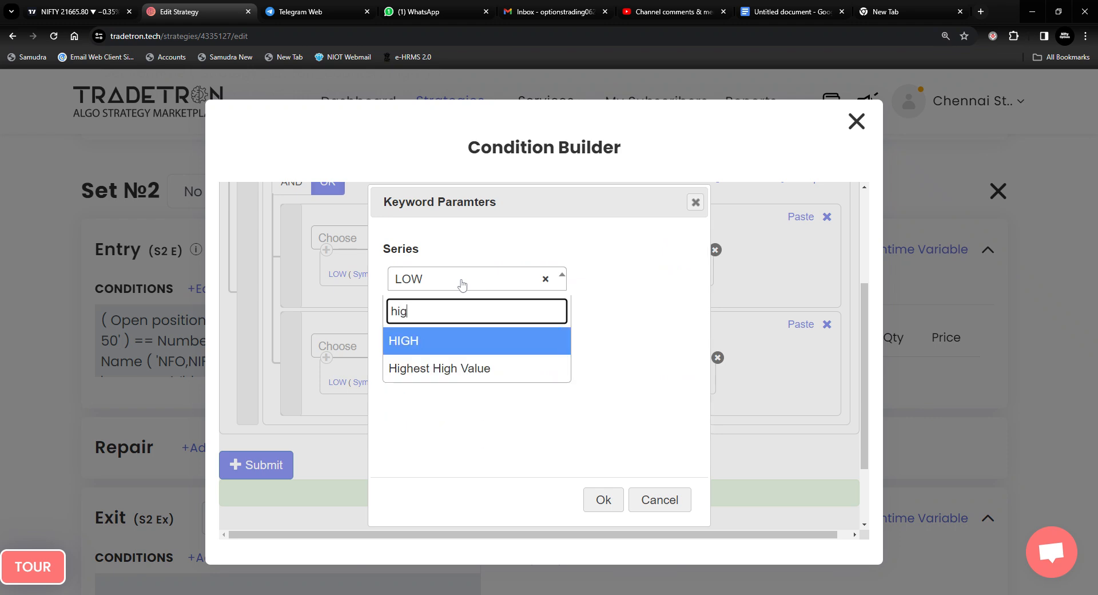
{"action": "left_click", "coordinate": [449, 340]}
{"action": "left_click", "coordinate": [606, 502]}
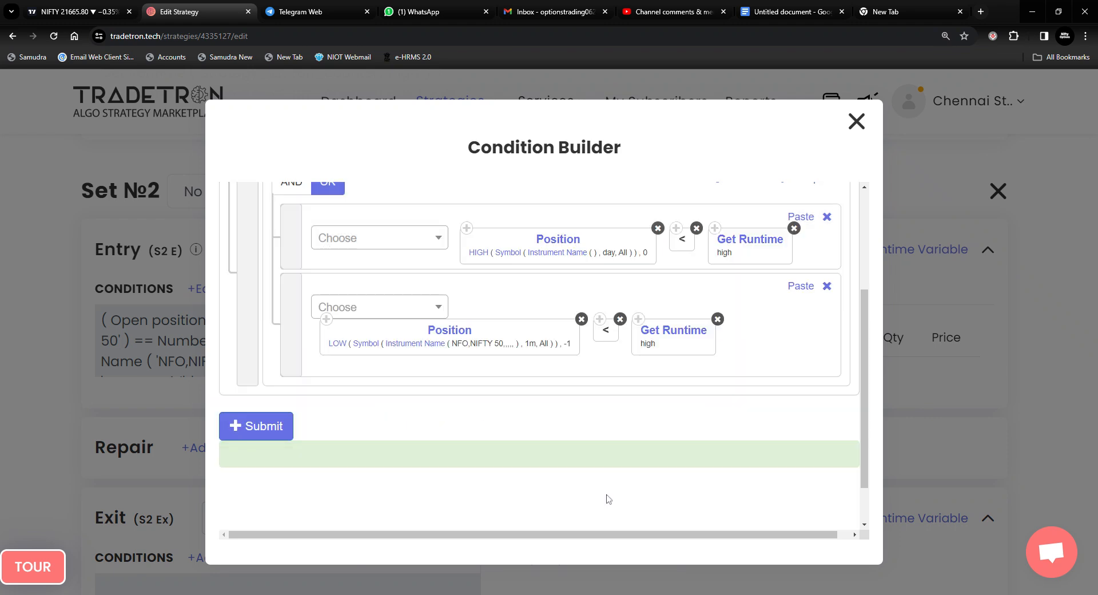
Set the candle type of the HIGH series symbol to 1m with All history candles
{"action": "left_click", "coordinate": [512, 256]}
{"action": "left_click", "coordinate": [425, 346]}
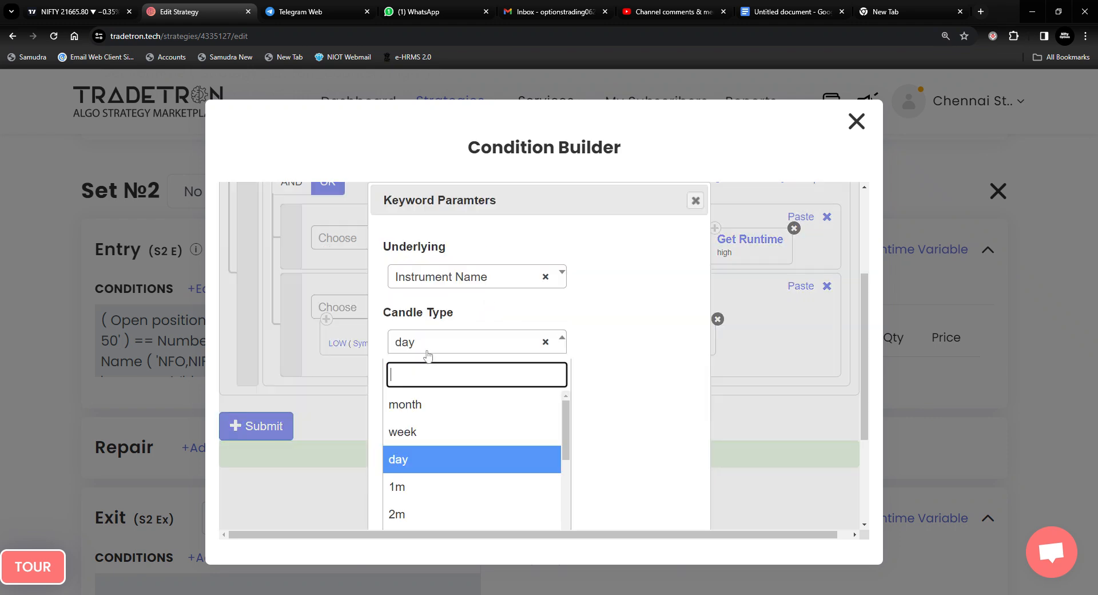
{"action": "left_click", "coordinate": [419, 487]}
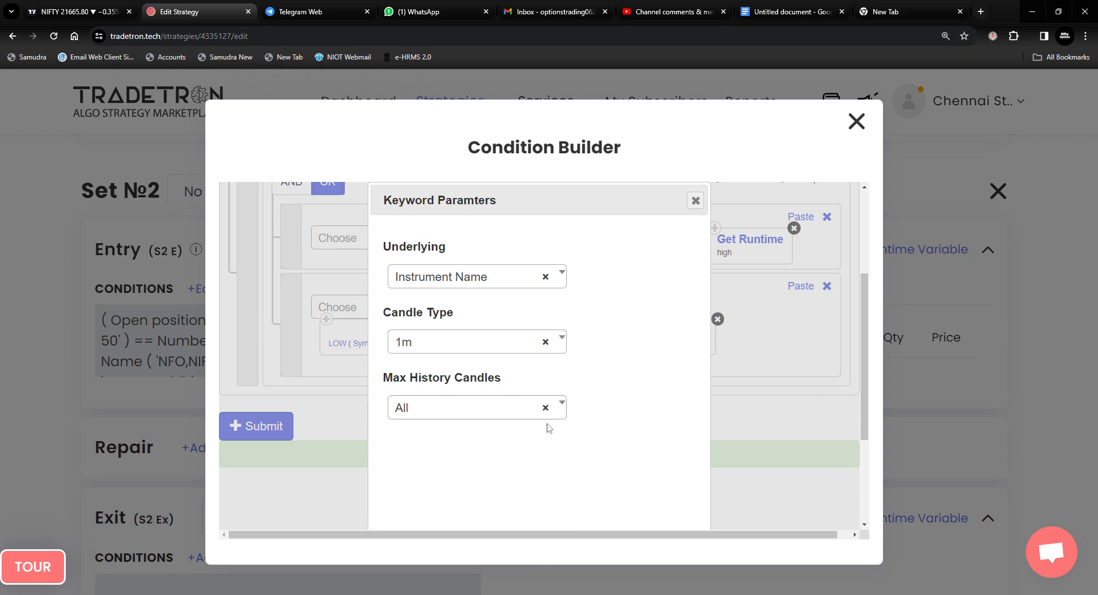
{"action": "scroll", "coordinate": [599, 515], "scroll_direction": "down", "scroll_amount": 2}
{"action": "scroll", "coordinate": [618, 498], "scroll_direction": "down", "scroll_amount": 1}
{"action": "left_click", "coordinate": [602, 502]}
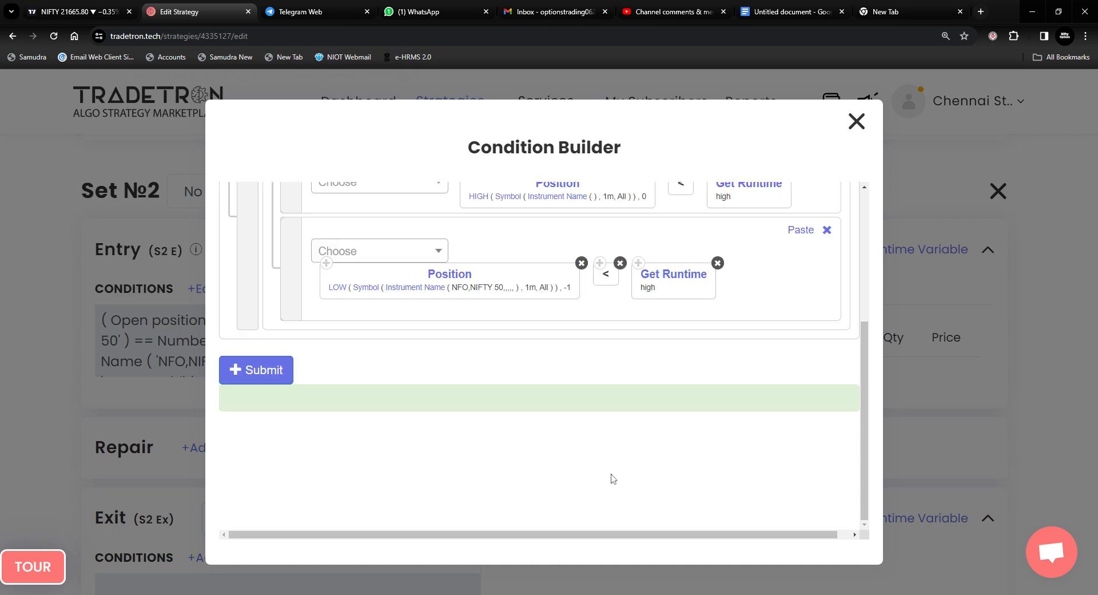
Set the instrument of the HIGH series to NIFTY 50 on the NFO exchange
{"action": "scroll", "coordinate": [613, 493], "scroll_direction": "up", "scroll_amount": 3}
{"action": "left_click", "coordinate": [546, 376]}
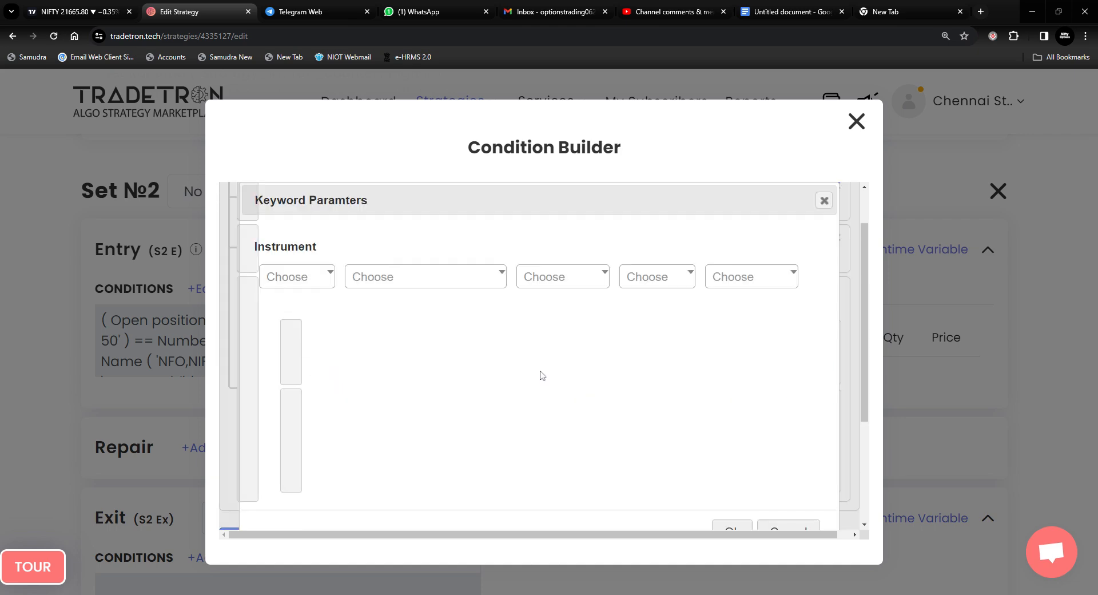
{"action": "left_click", "coordinate": [296, 282]}
{"action": "type", "text": "nf"}
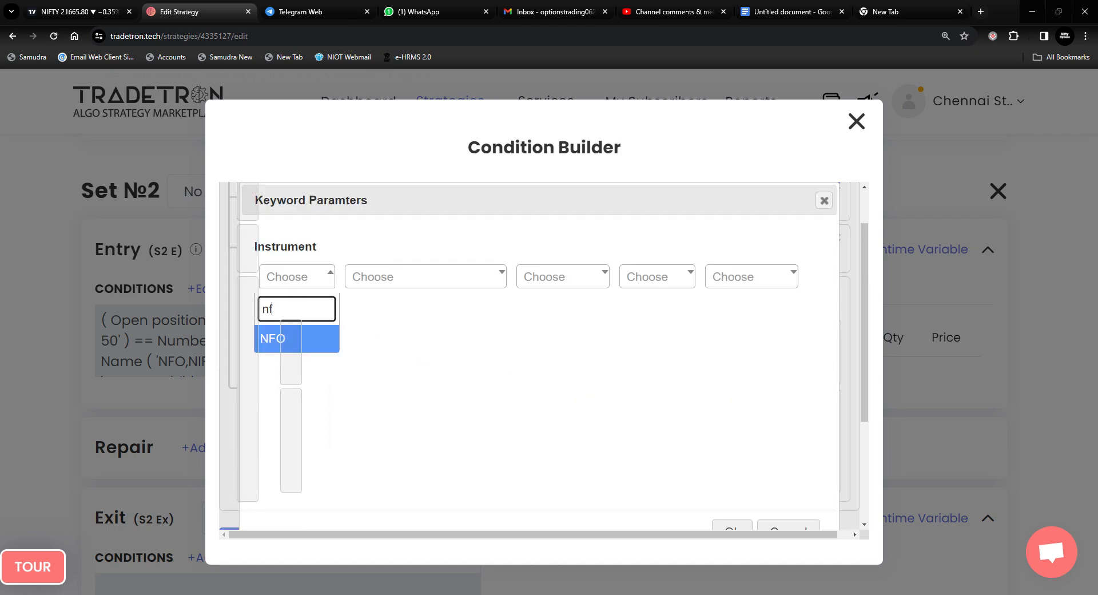
{"action": "left_click", "coordinate": [329, 338]}
{"action": "left_click", "coordinate": [371, 284]}
{"action": "type", "text": "ni"}
{"action": "left_click", "coordinate": [382, 374]}
{"action": "scroll", "coordinate": [681, 446], "scroll_direction": "down", "scroll_amount": 3}
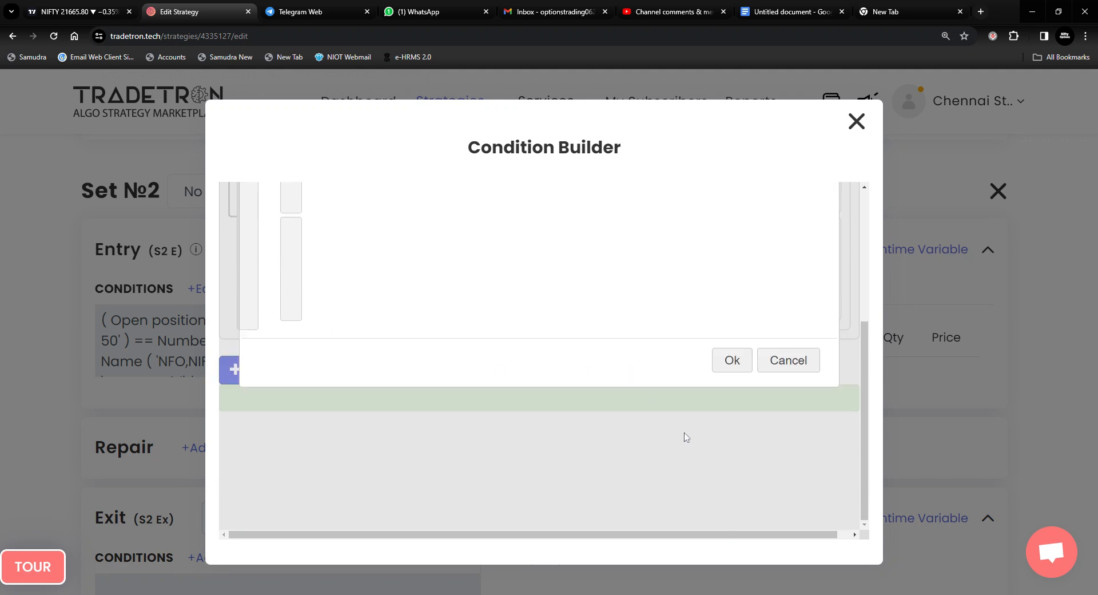
{"action": "left_click", "coordinate": [724, 364]}
Replace the comparison operator in the first condition of the OR group with >
{"action": "scroll", "coordinate": [635, 394], "scroll_direction": "up", "scroll_amount": 2}
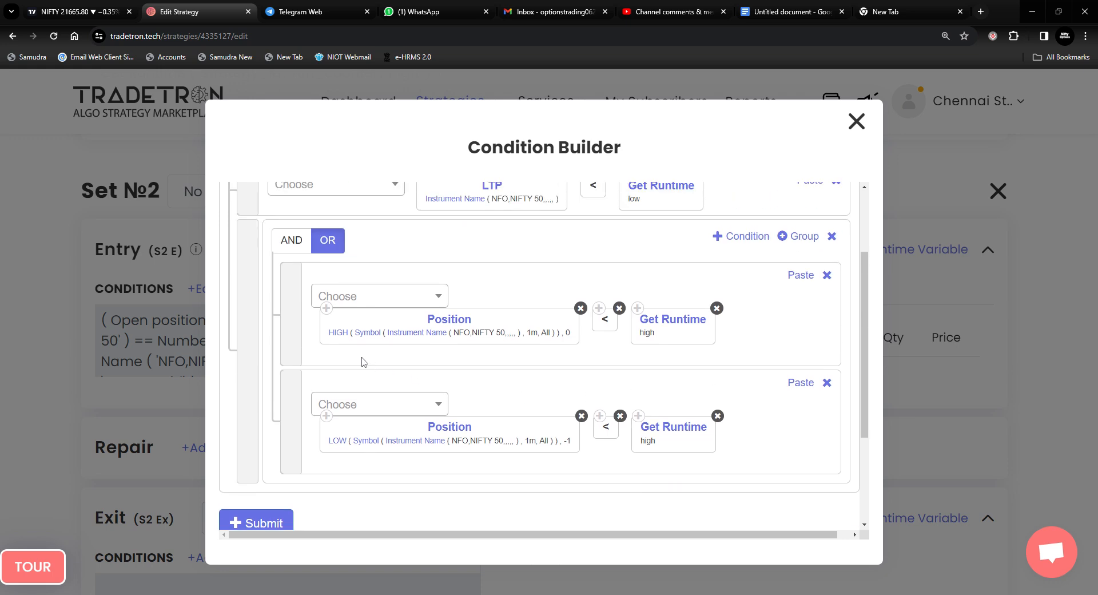
{"action": "left_click", "coordinate": [370, 303]}
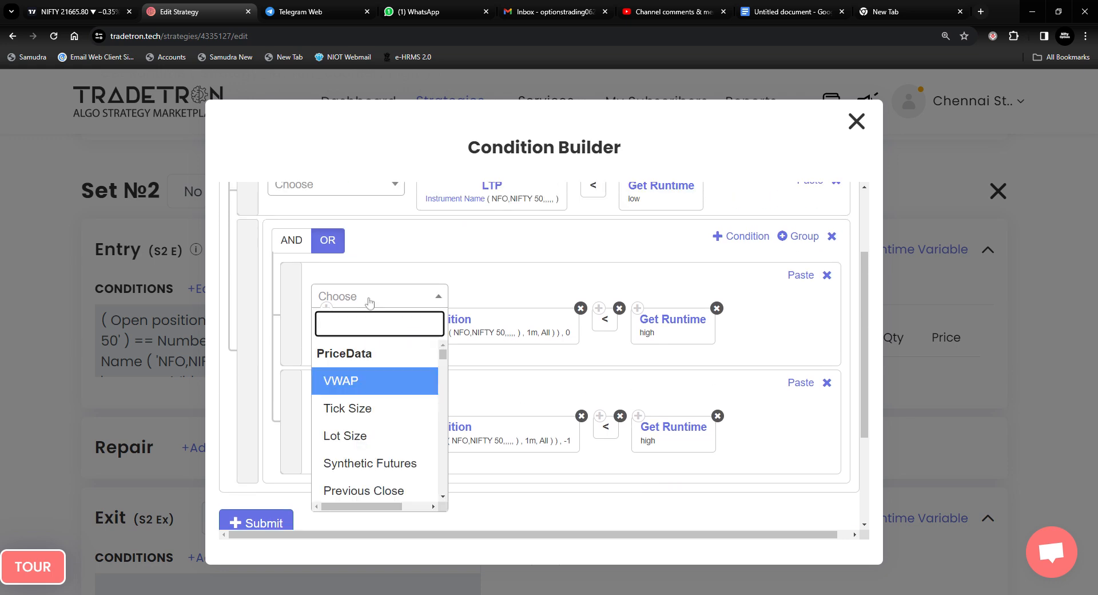
{"action": "type", "text": ">"}
{"action": "left_click", "coordinate": [360, 382]}
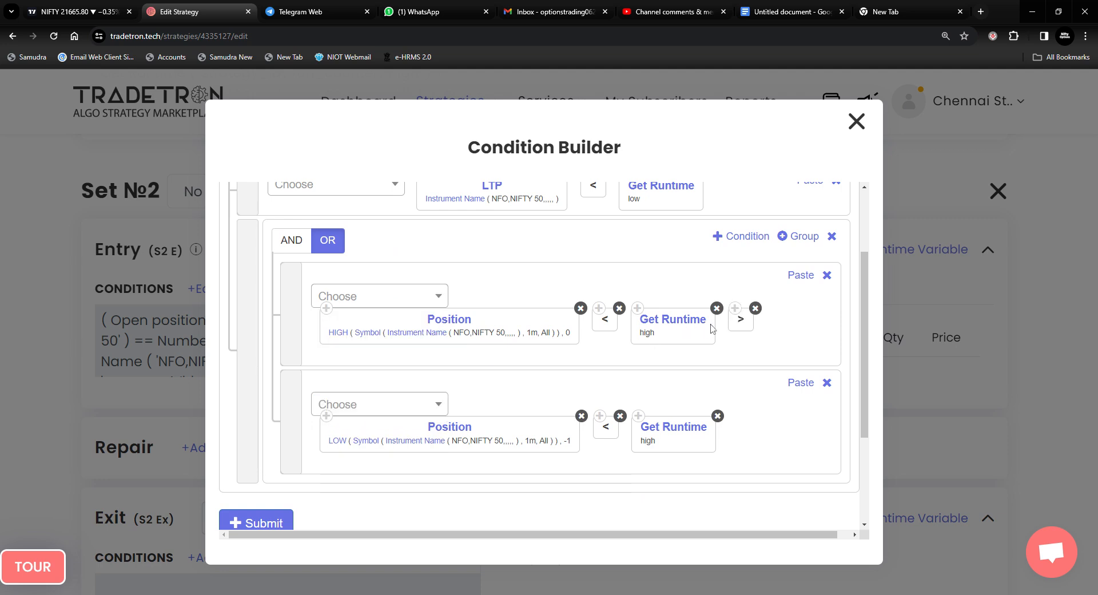
{"action": "left_click_drag", "start_coordinate": [741, 322], "coordinate": [623, 326]}
{"action": "left_click", "coordinate": [620, 309]}
Replace the Get Runtime block in the OR group's first condition with a copy of the low one from the LTP condition
{"action": "scroll", "coordinate": [718, 274], "scroll_direction": "up", "scroll_amount": 1}
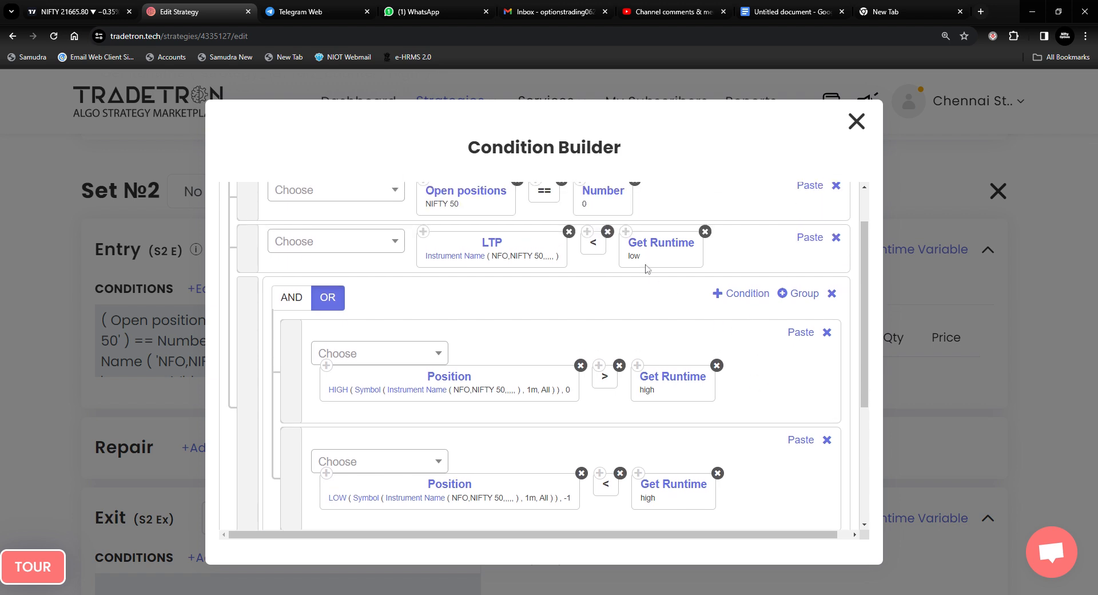
{"action": "left_click", "coordinate": [801, 332]}
{"action": "left_click", "coordinate": [717, 365]}
{"action": "scroll", "coordinate": [778, 375], "scroll_direction": "down", "scroll_amount": 1}
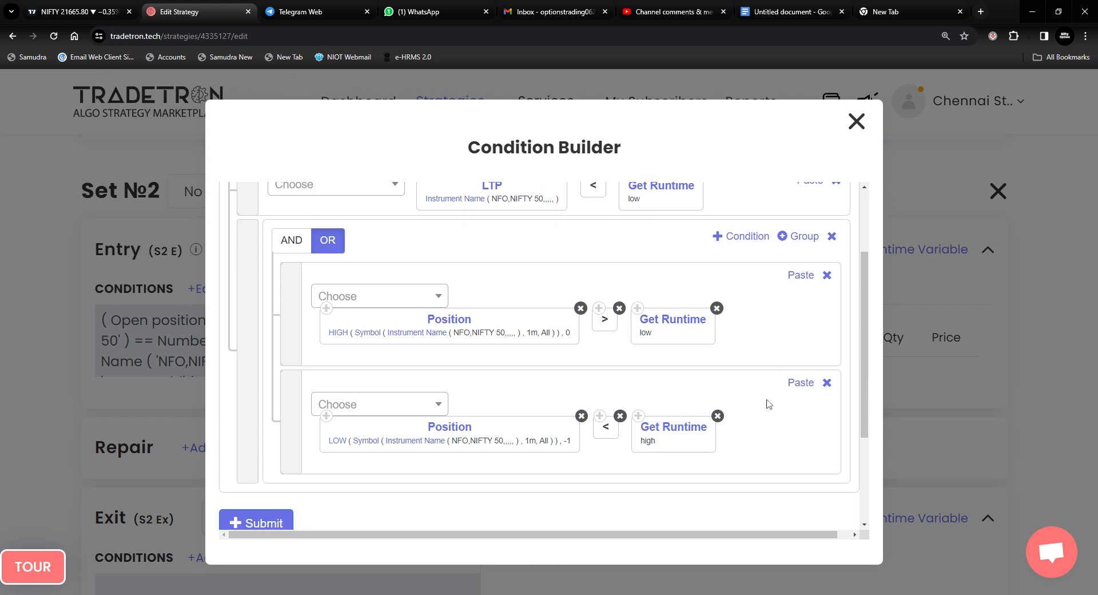
Clear all blocks from the second condition of the OR group
{"action": "left_click", "coordinate": [717, 416]}
{"action": "left_click", "coordinate": [753, 382]}
{"action": "left_click", "coordinate": [722, 381]}
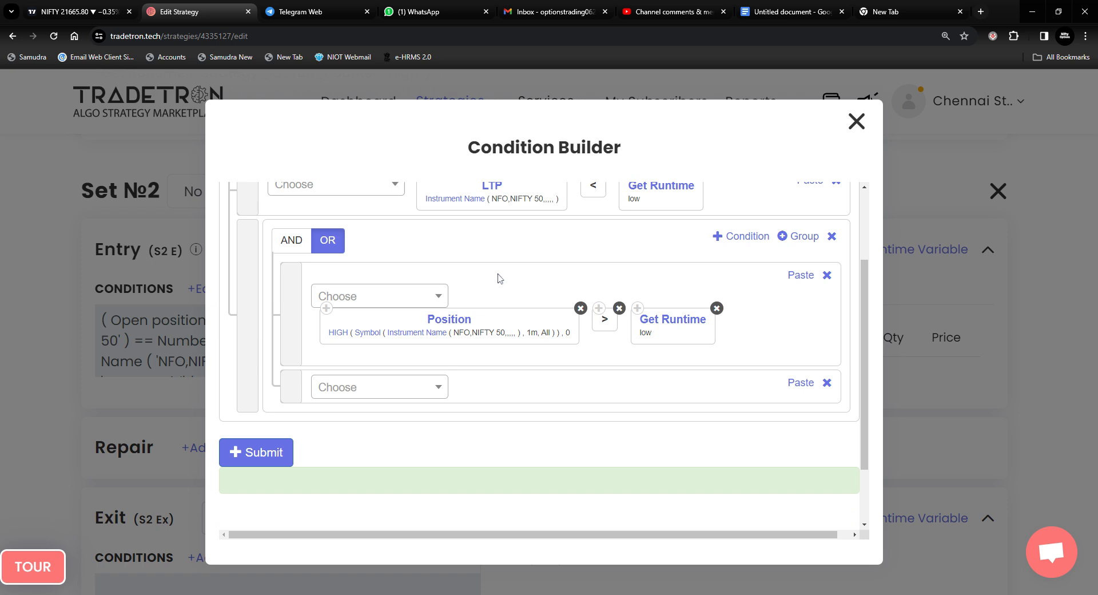
Copy the Position, > and Get Runtime low blocks from the OR group's first condition into its empty second condition
{"action": "left_click", "coordinate": [326, 309]}
{"action": "left_click", "coordinate": [800, 383]}
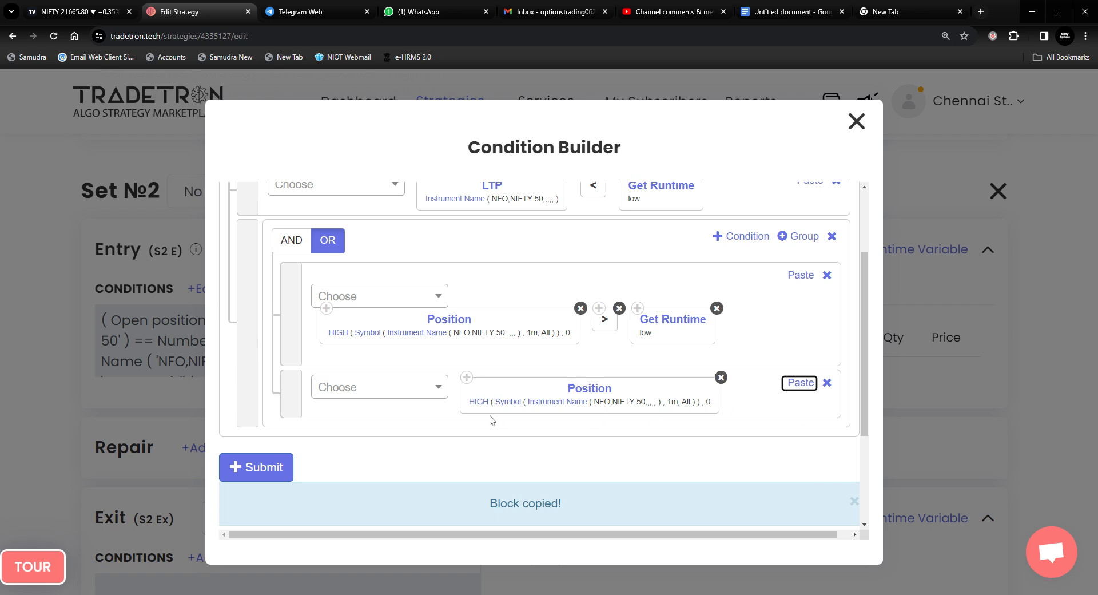
{"action": "left_click", "coordinate": [599, 308]}
{"action": "left_click", "coordinate": [801, 382]}
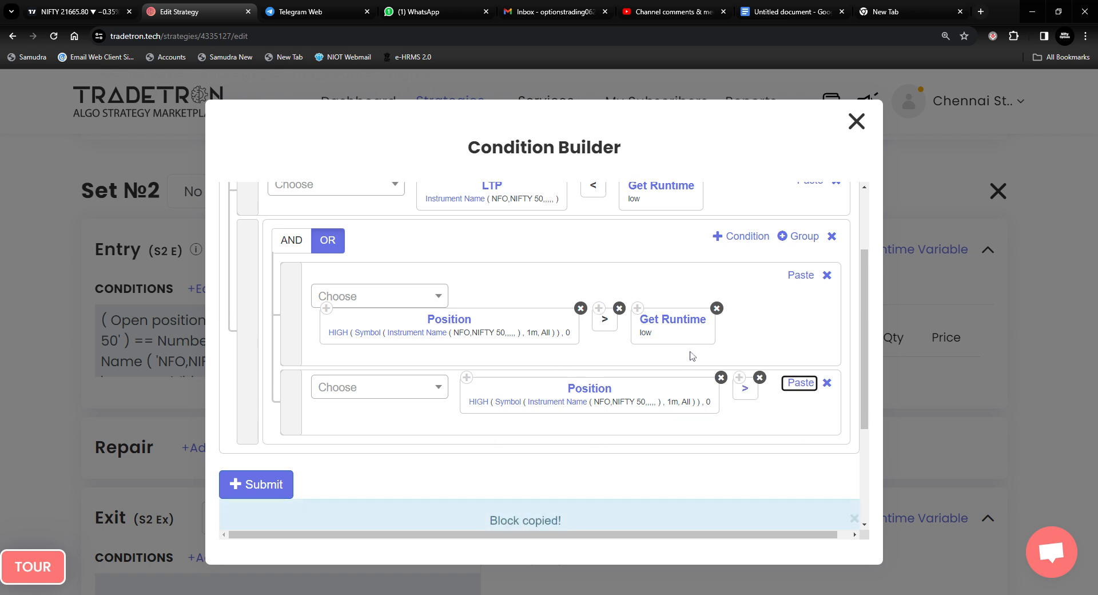
{"action": "left_click", "coordinate": [637, 308]}
{"action": "left_click", "coordinate": [801, 383]}
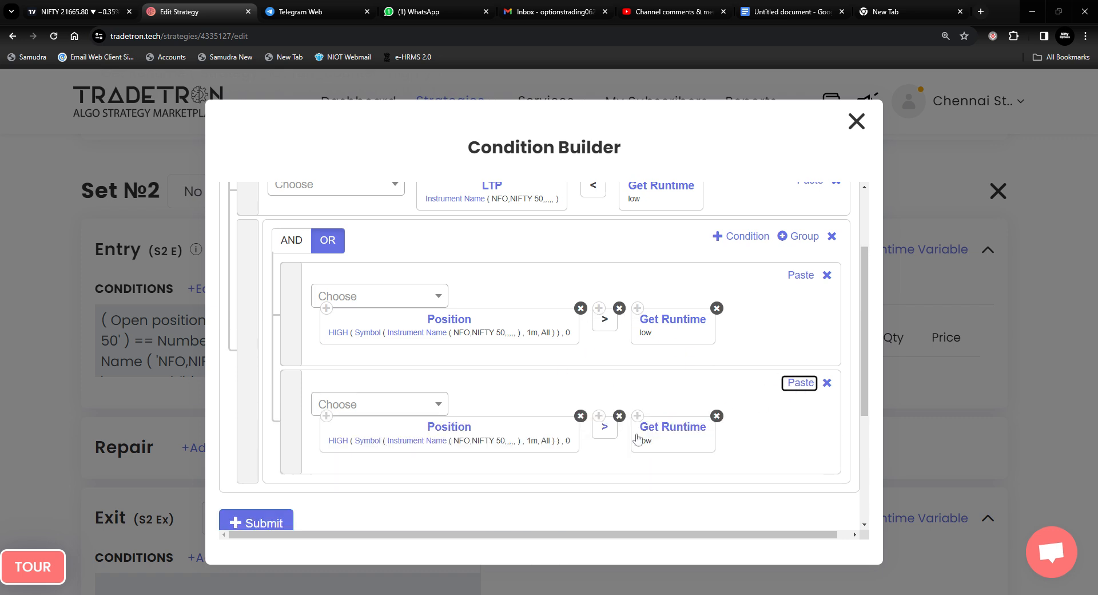
Set the position of the HIGH series in the OR group's second condition to -1
{"action": "left_click", "coordinate": [435, 428]}
{"action": "left_click_drag", "start_coordinate": [394, 339], "coordinate": [364, 352]}
{"action": "type", "text": "-1"}
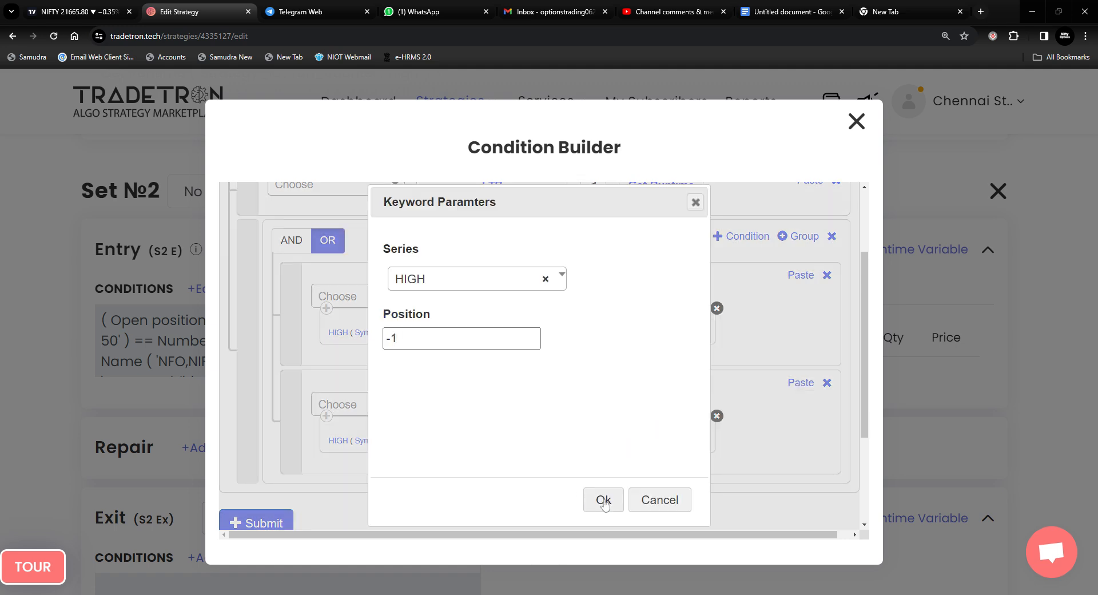
{"action": "left_click", "coordinate": [603, 500]}
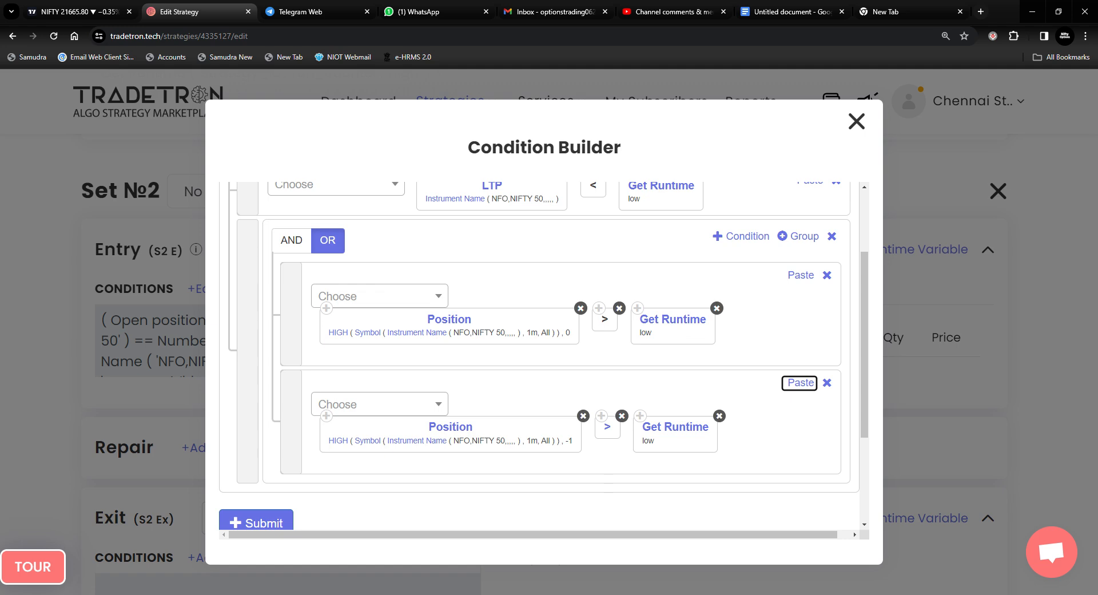
Submit Set 2's entry conditions and close the Condition Builder
{"action": "left_click", "coordinate": [252, 523]}
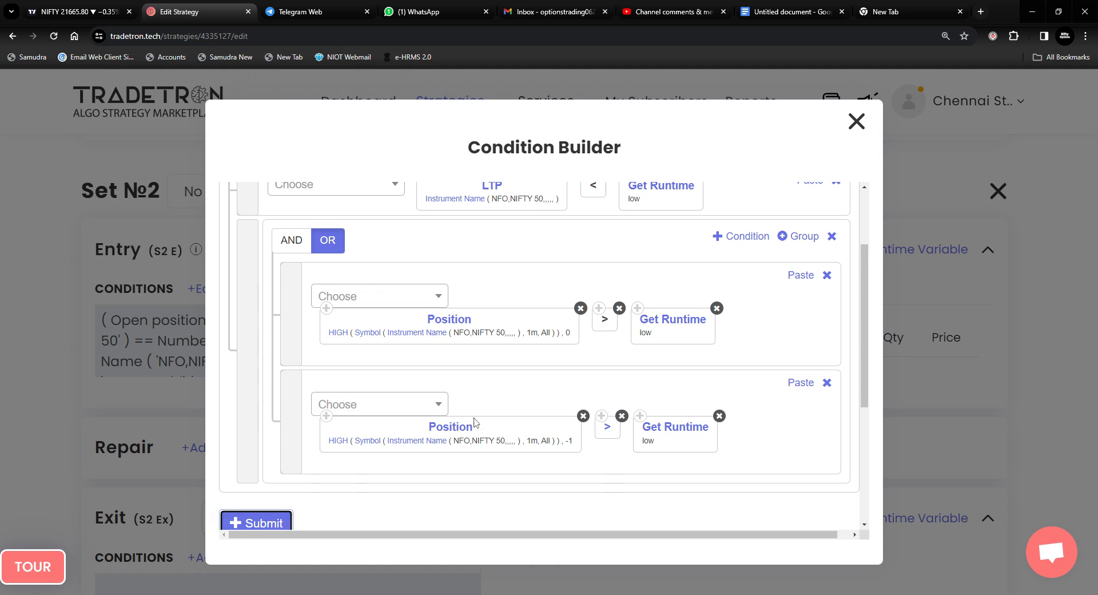
{"action": "scroll", "coordinate": [482, 444], "scroll_direction": "up", "scroll_amount": 4}
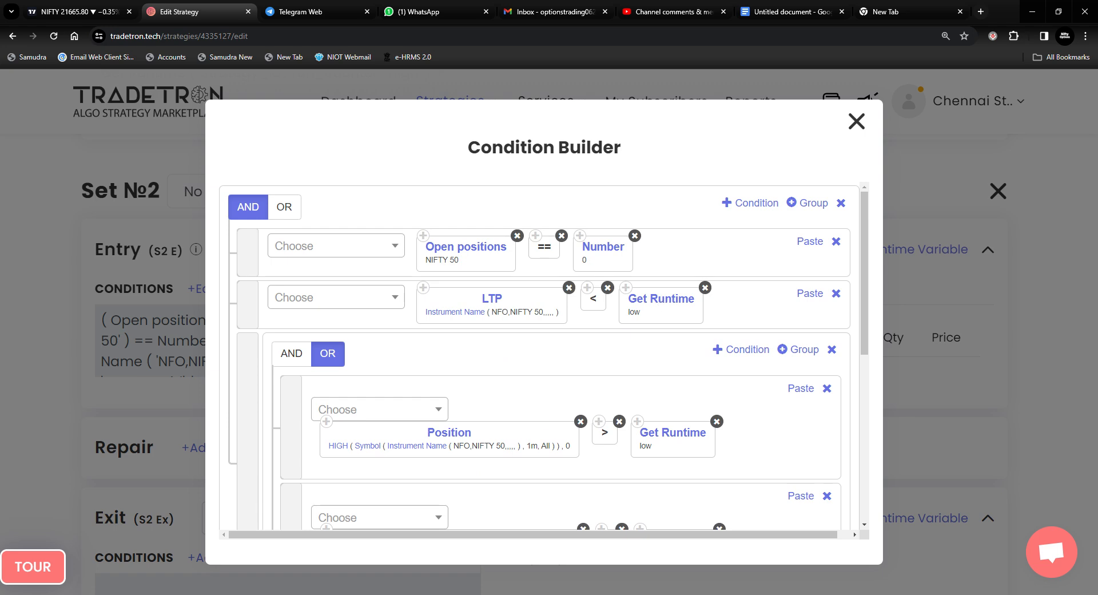
{"action": "left_click", "coordinate": [857, 121]}
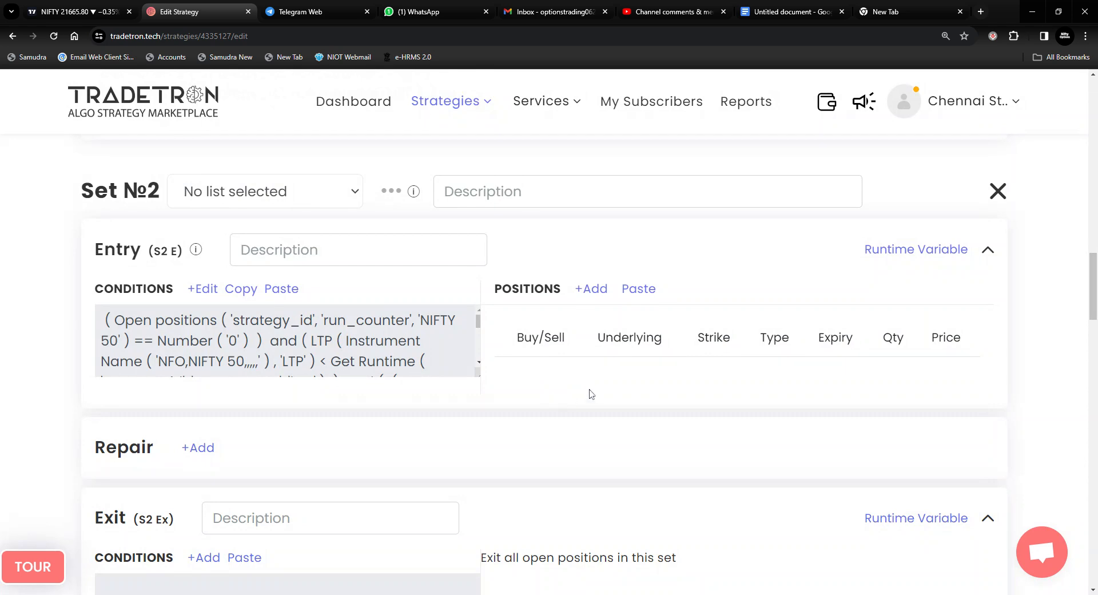
Copy the NIFTY 50 CE buy leg from Set 1 into Set 2's entry positions
{"action": "scroll", "coordinate": [597, 355], "scroll_direction": "up", "scroll_amount": 10}
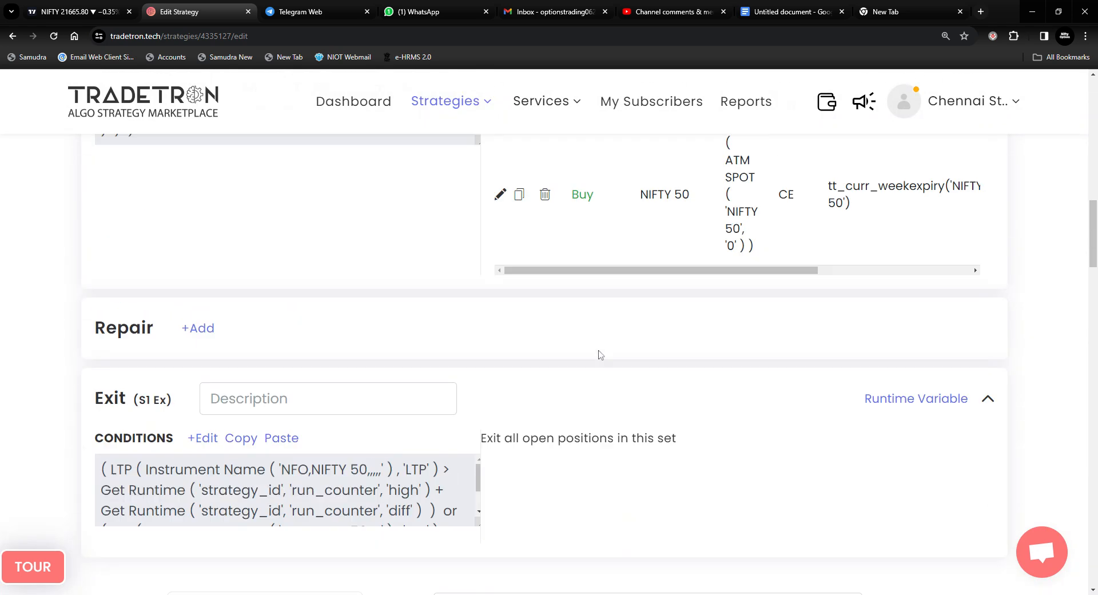
{"action": "left_click", "coordinate": [519, 406]}
{"action": "scroll", "coordinate": [629, 395], "scroll_direction": "down", "scroll_amount": 5}
{"action": "scroll", "coordinate": [661, 392], "scroll_direction": "down", "scroll_amount": 5}
{"action": "left_click", "coordinate": [639, 346]}
{"action": "scroll", "coordinate": [648, 429], "scroll_direction": "down", "scroll_amount": 1}
{"action": "scroll", "coordinate": [649, 430], "scroll_direction": "down", "scroll_amount": 1}
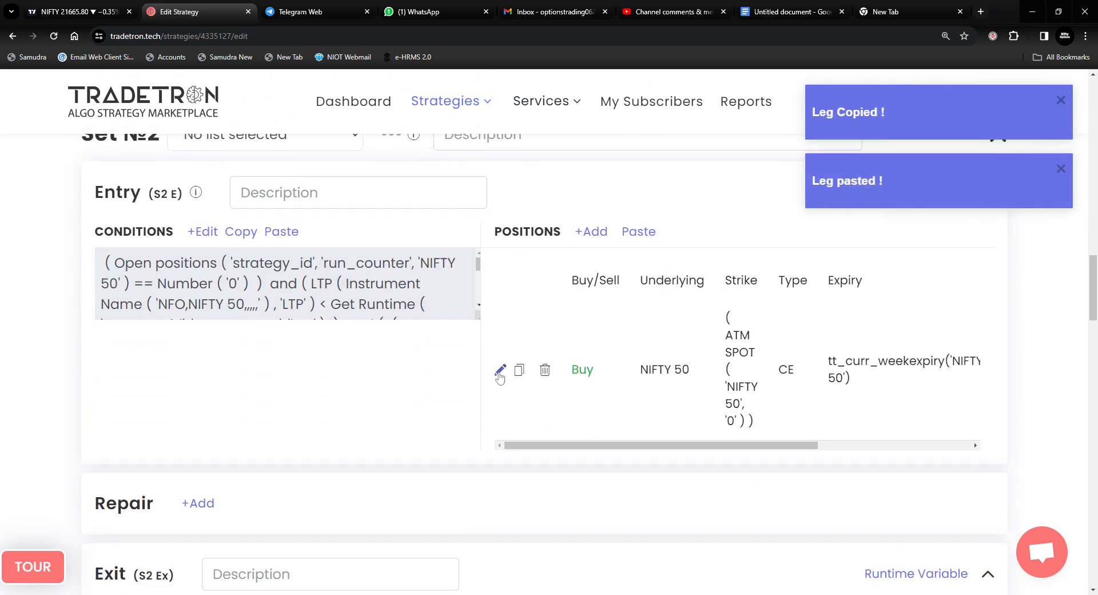
Change Set 2's copied leg to a Put with Current Week expiry and update the position
{"action": "left_click", "coordinate": [499, 372]}
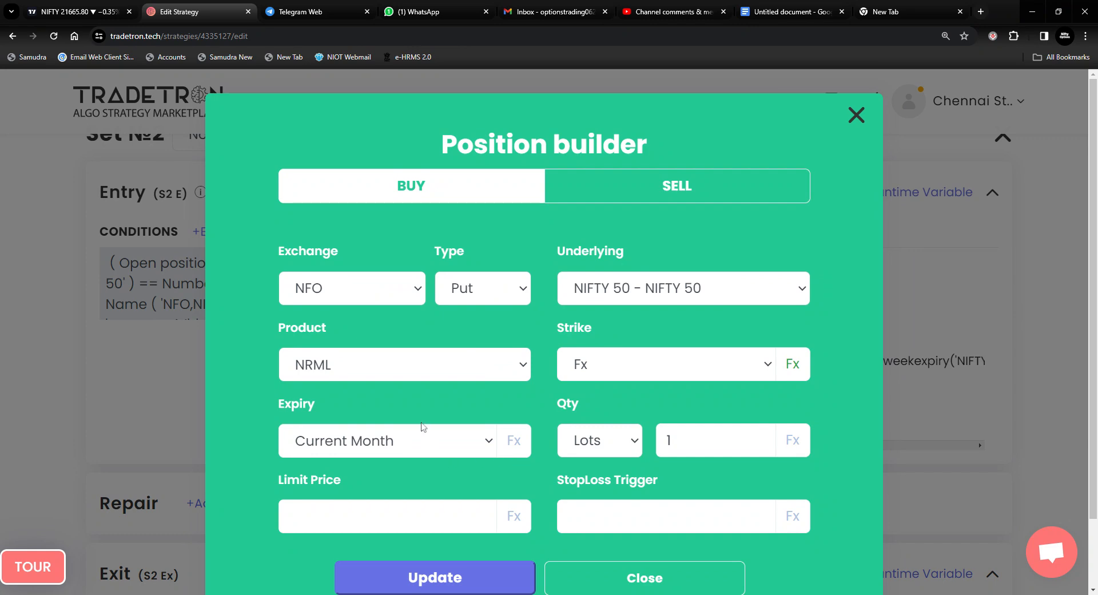
{"action": "scroll", "coordinate": [605, 435], "scroll_direction": "down", "scroll_amount": 1}
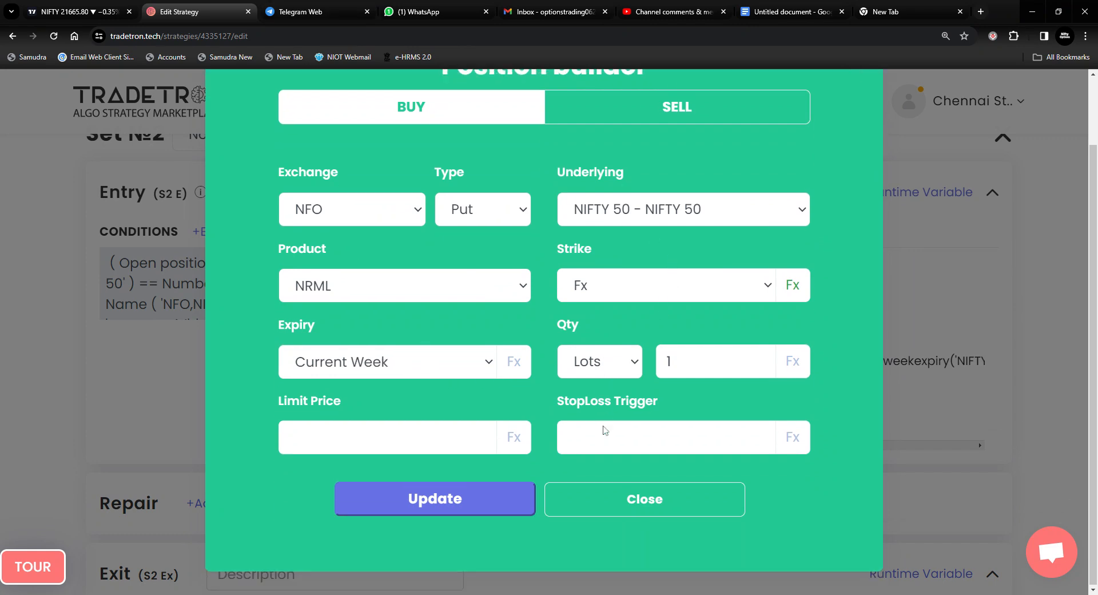
{"action": "left_click", "coordinate": [441, 497]}
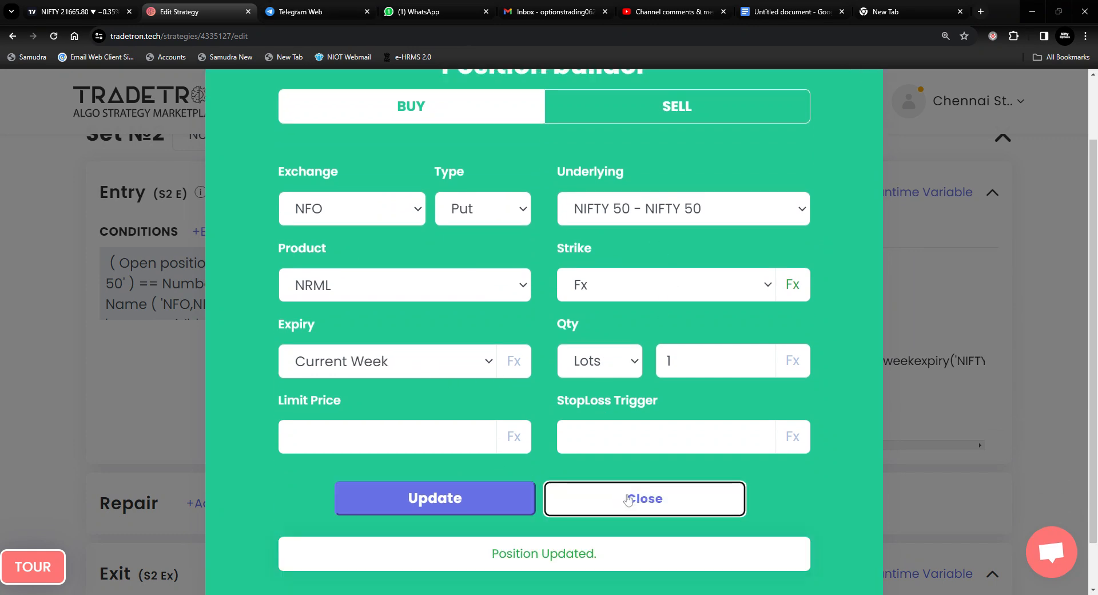
{"action": "left_click", "coordinate": [552, 498]}
Copy Set 1's exit conditions into Set 2's exit conditions
{"action": "scroll", "coordinate": [388, 390], "scroll_direction": "down", "scroll_amount": 2}
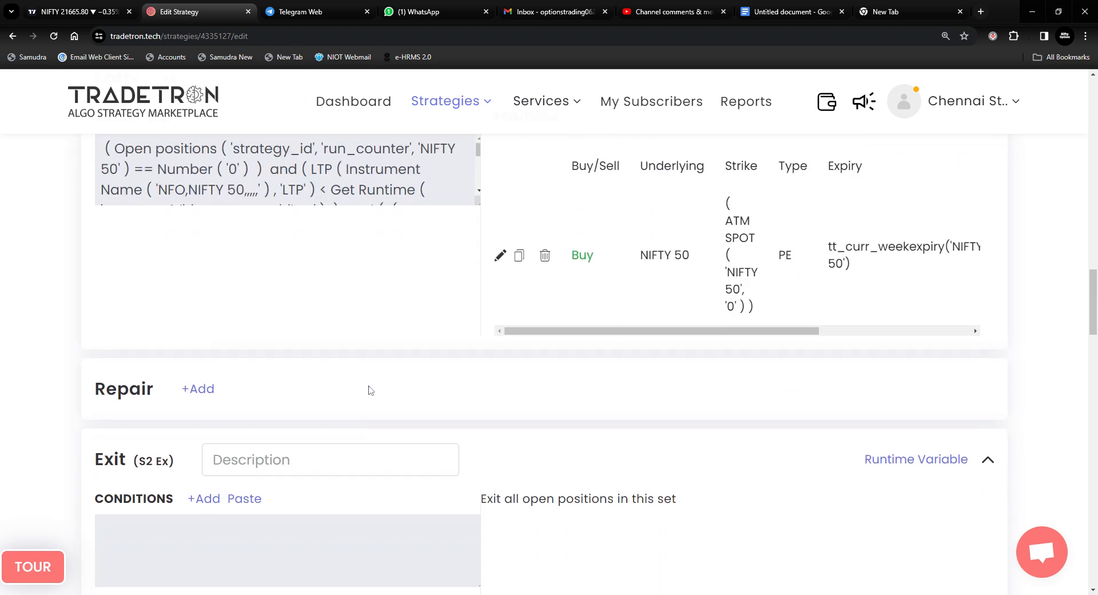
{"action": "scroll", "coordinate": [369, 390], "scroll_direction": "down", "scroll_amount": 2}
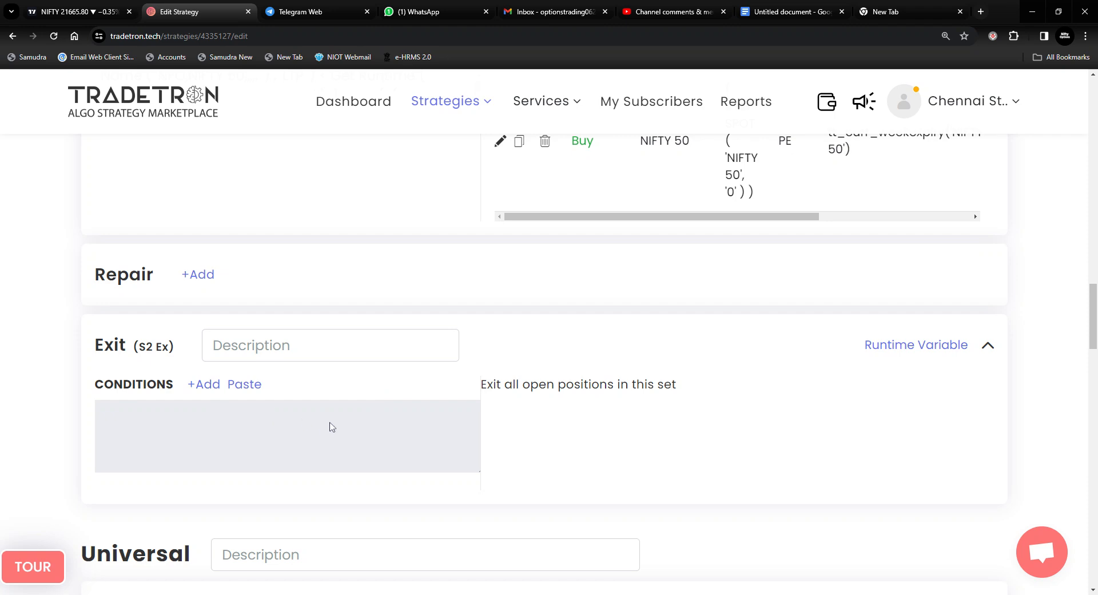
{"action": "scroll", "coordinate": [331, 426], "scroll_direction": "up", "scroll_amount": 10}
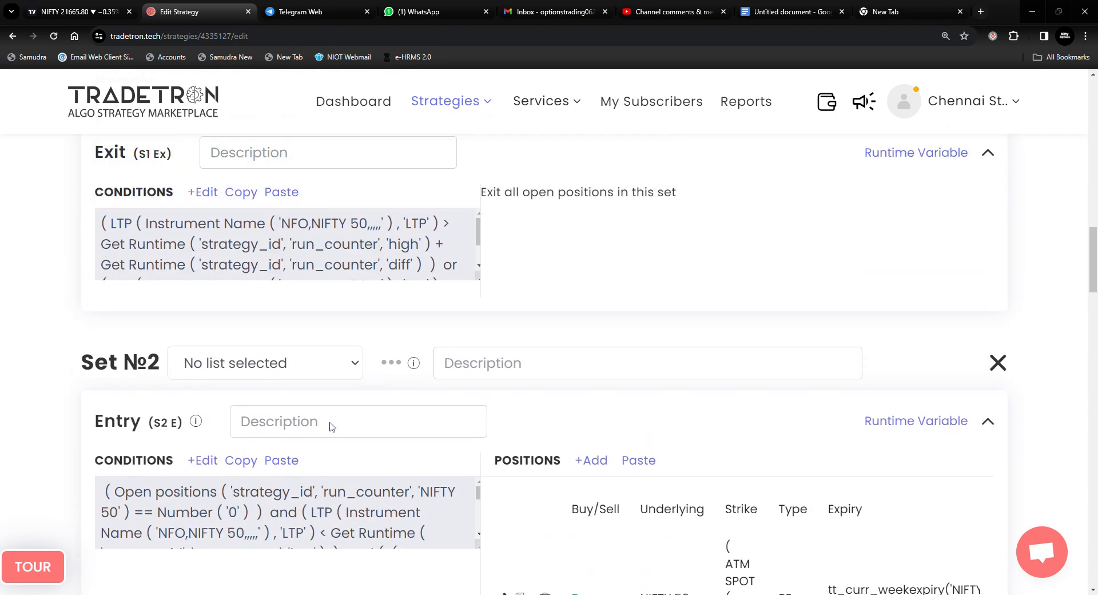
{"action": "left_click", "coordinate": [237, 307]}
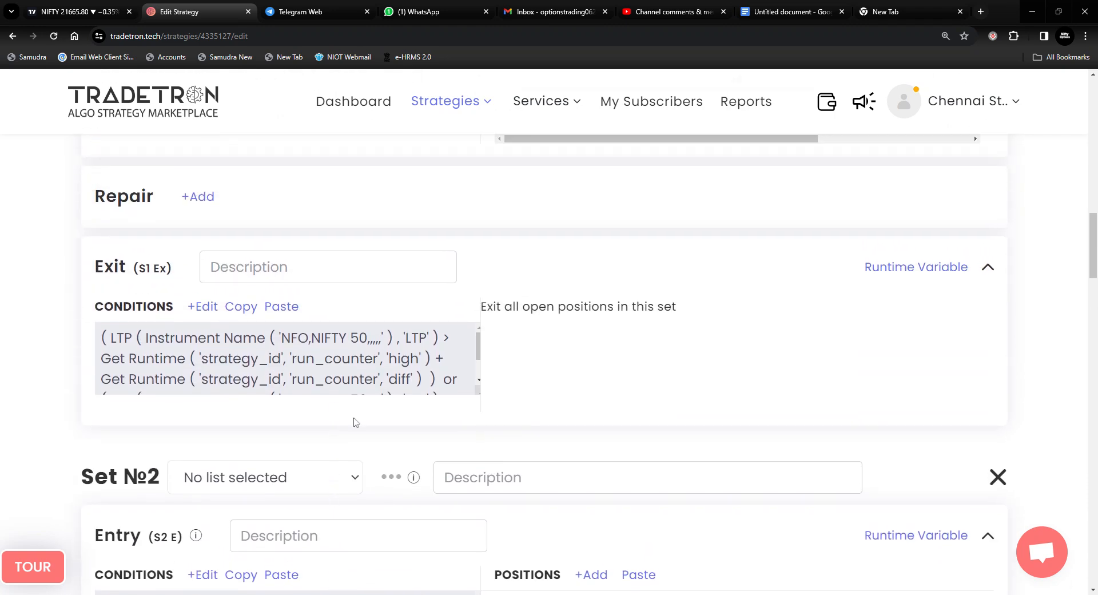
{"action": "scroll", "coordinate": [382, 431], "scroll_direction": "down", "scroll_amount": 5}
{"action": "scroll", "coordinate": [392, 436], "scroll_direction": "down", "scroll_amount": 8}
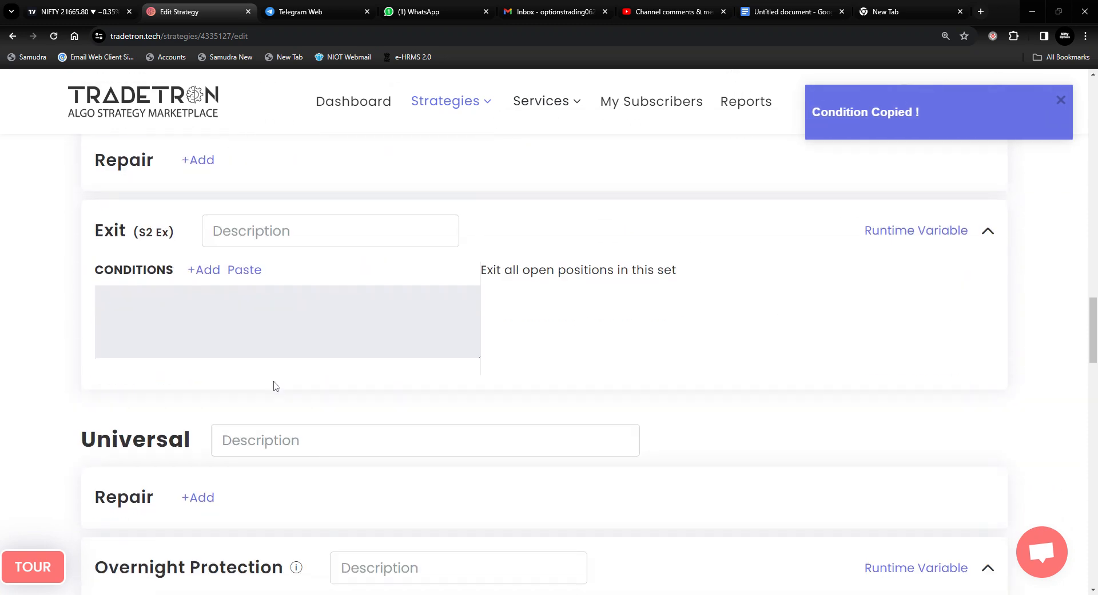
{"action": "left_click", "coordinate": [247, 270]}
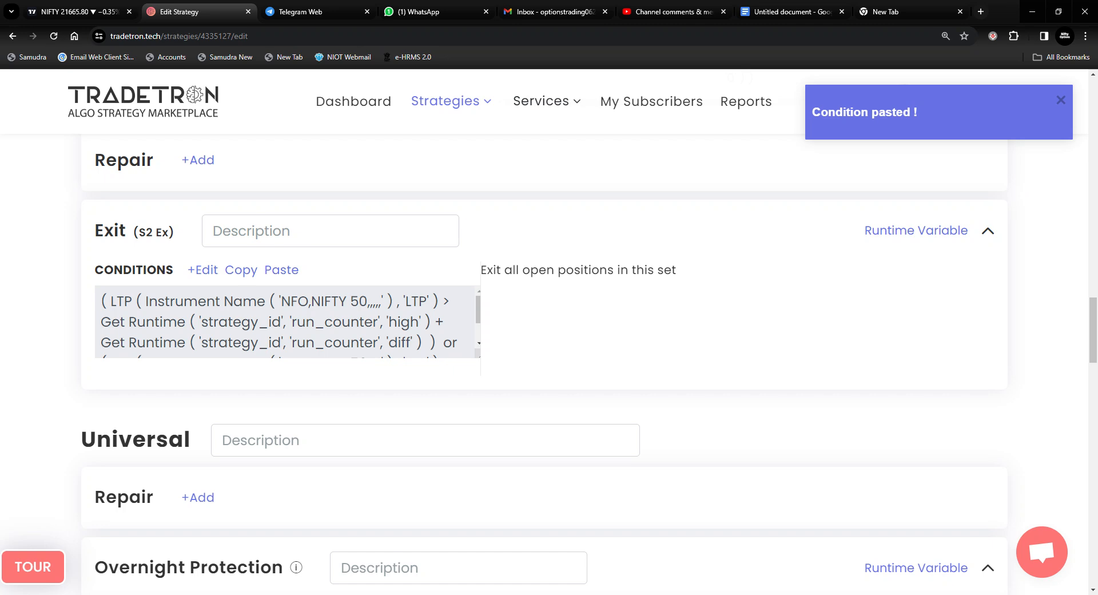
Edit Set 2's exit conditions, replacing the comparison operator in the first LTP condition with <
{"action": "left_click", "coordinate": [208, 272]}
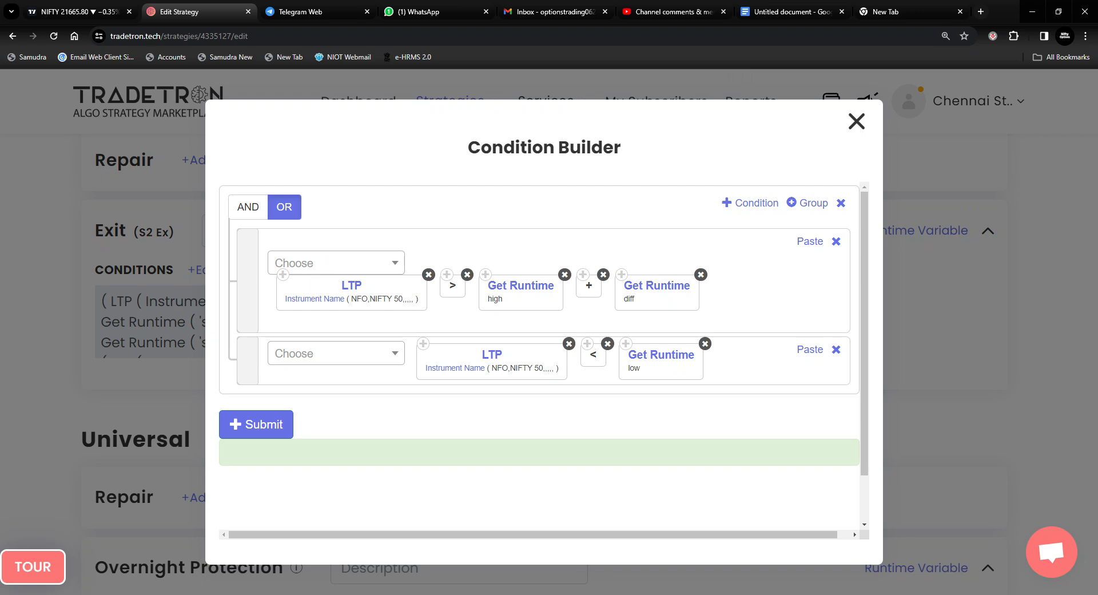
{"action": "left_click", "coordinate": [327, 261]}
{"action": "type", "text": "<"}
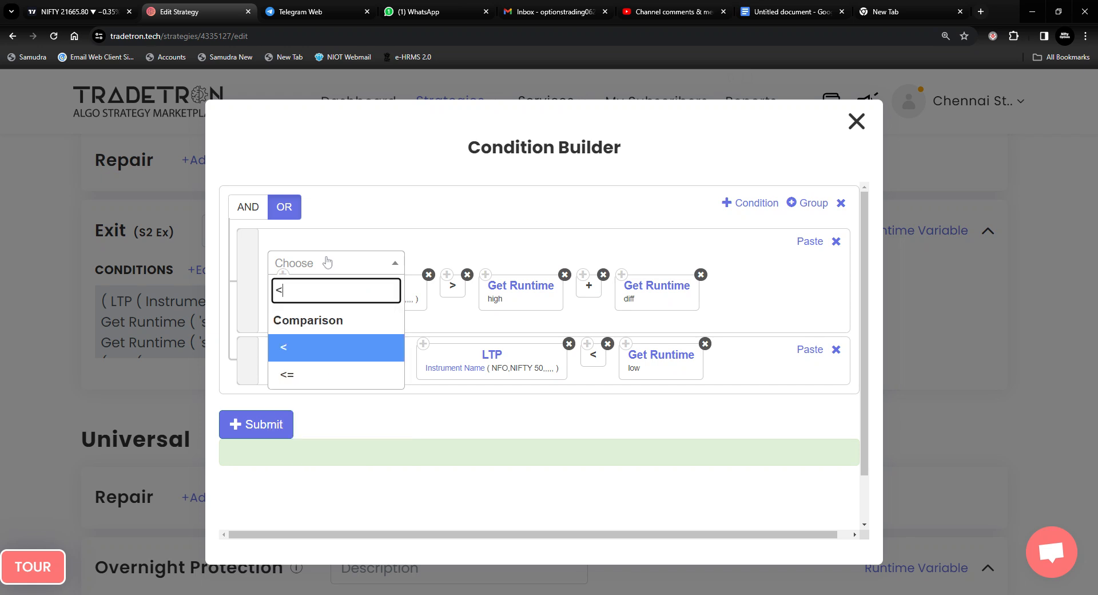
{"action": "left_click", "coordinate": [319, 350]}
{"action": "left_click_drag", "start_coordinate": [723, 292], "coordinate": [479, 293]}
{"action": "left_click", "coordinate": [467, 278]}
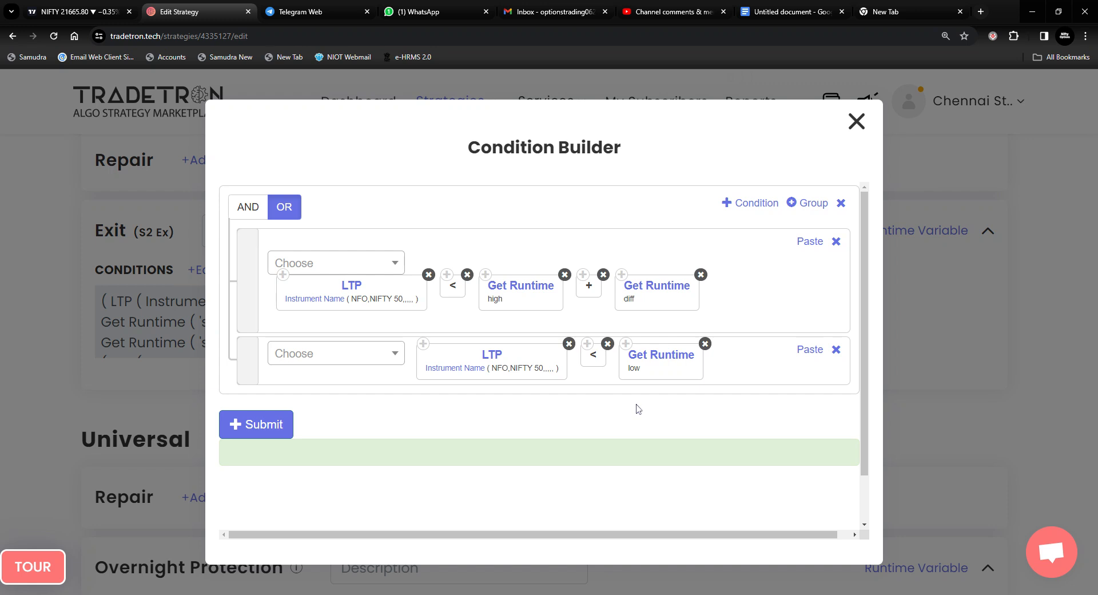
Replace the Get Runtime high block in the first exit condition with a copy of the Get Runtime low block
{"action": "left_click", "coordinate": [626, 345]}
{"action": "left_click", "coordinate": [806, 243]}
{"action": "left_click_drag", "start_coordinate": [774, 299], "coordinate": [562, 295]}
{"action": "left_click", "coordinate": [565, 275]}
Replace the plus operator before Get Runtime diff in the first exit condition with a minus
{"action": "left_click", "coordinate": [312, 270]}
{"action": "type", "text": "-"}
{"action": "scroll", "coordinate": [343, 449], "scroll_direction": "down", "scroll_amount": 3}
{"action": "left_click", "coordinate": [345, 462]}
{"action": "left_click_drag", "start_coordinate": [718, 292], "coordinate": [626, 300]}
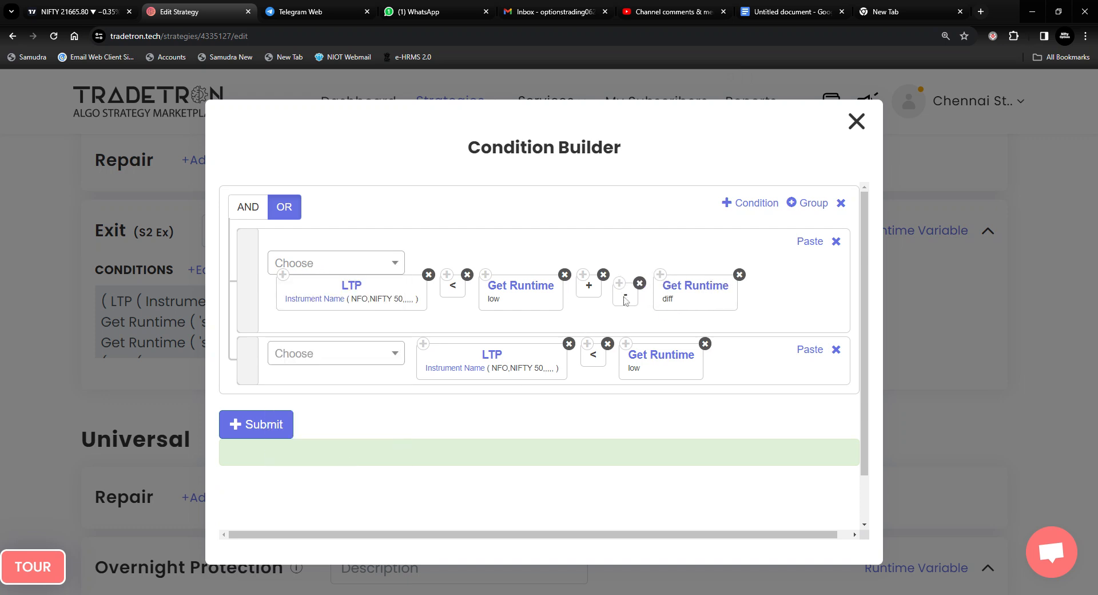
{"action": "left_click", "coordinate": [603, 275]}
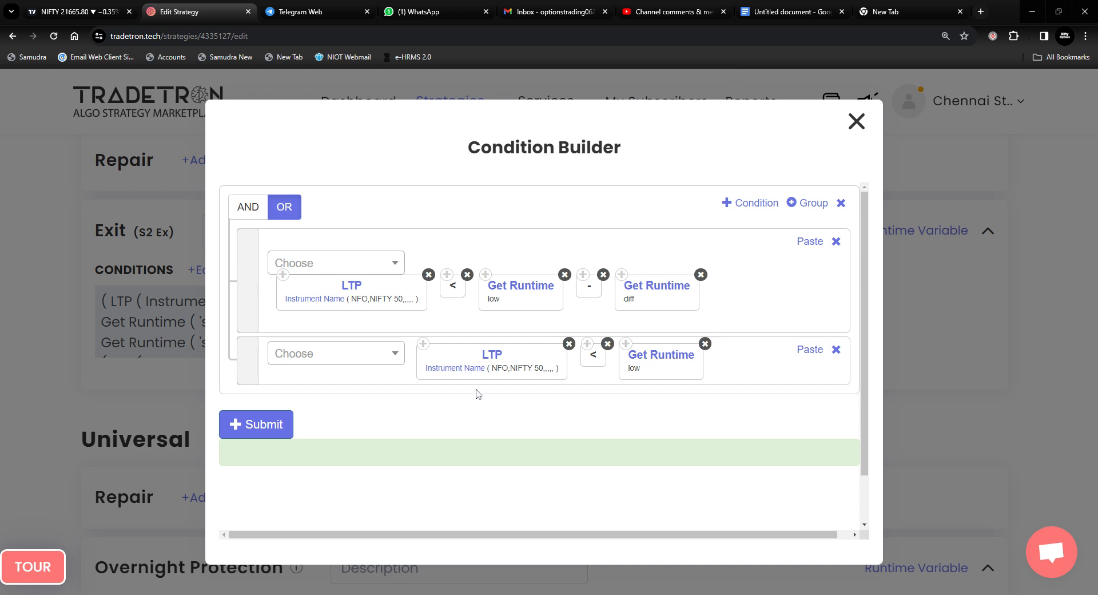
Replace the comparison operator in the second LTP exit condition with >
{"action": "left_click", "coordinate": [342, 356]}
{"action": "type", "text": ">"}
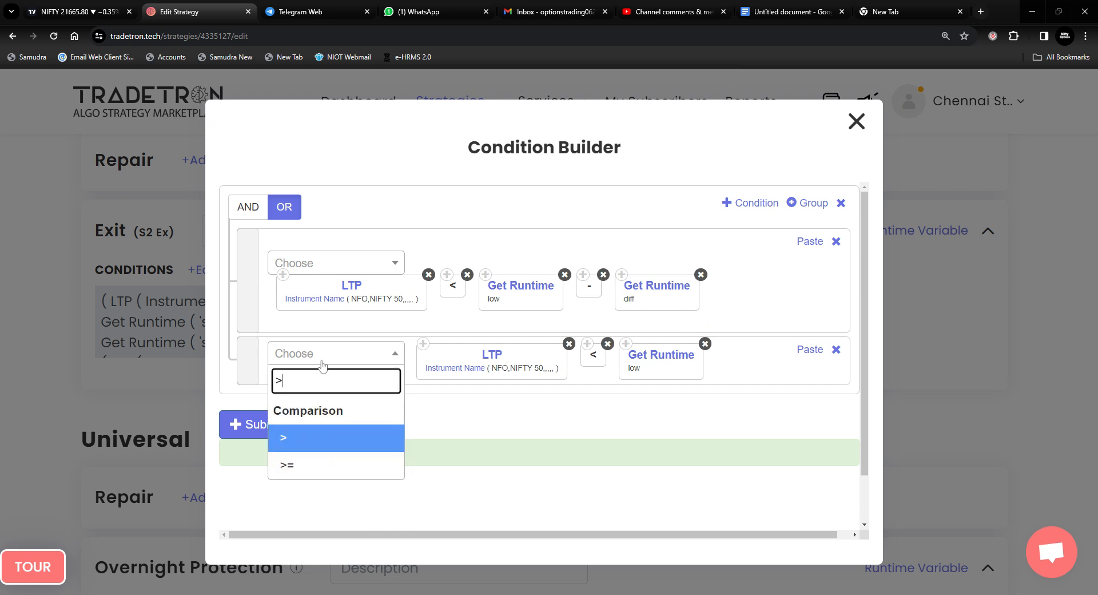
{"action": "left_click", "coordinate": [300, 440]}
{"action": "left_click_drag", "start_coordinate": [730, 365], "coordinate": [648, 360]}
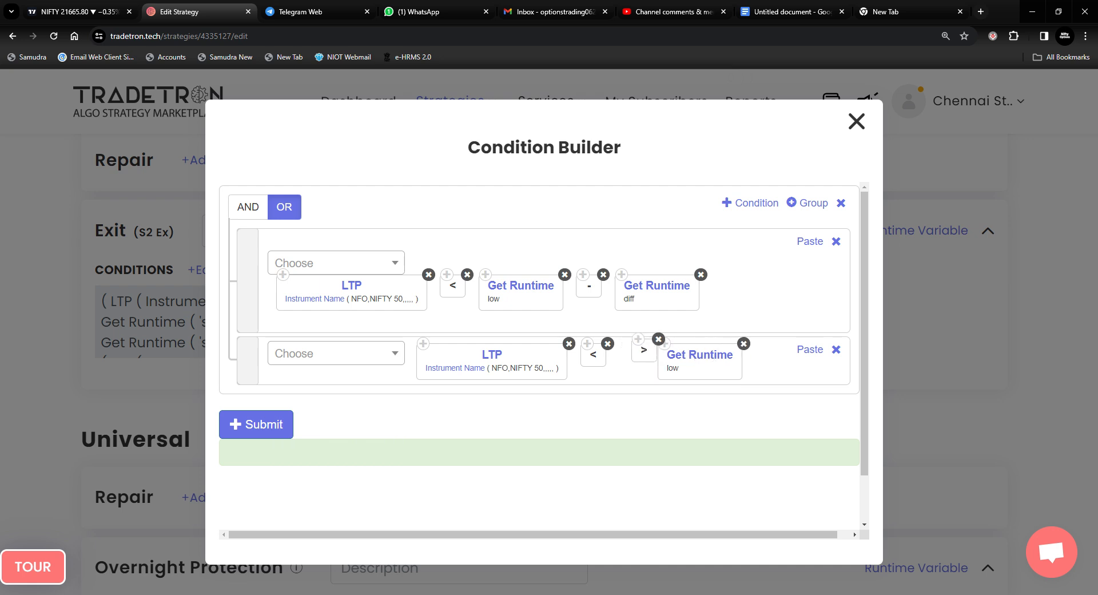
{"action": "left_click", "coordinate": [607, 343]}
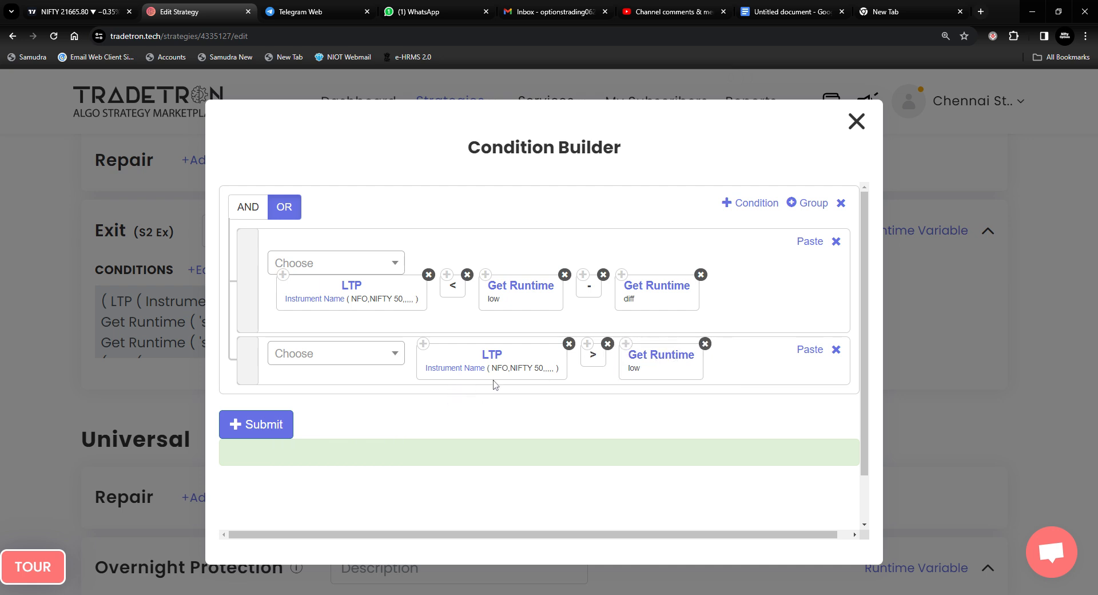
Change the Get Runtime variable in the second exit condition to high
{"action": "left_click", "coordinate": [677, 363]}
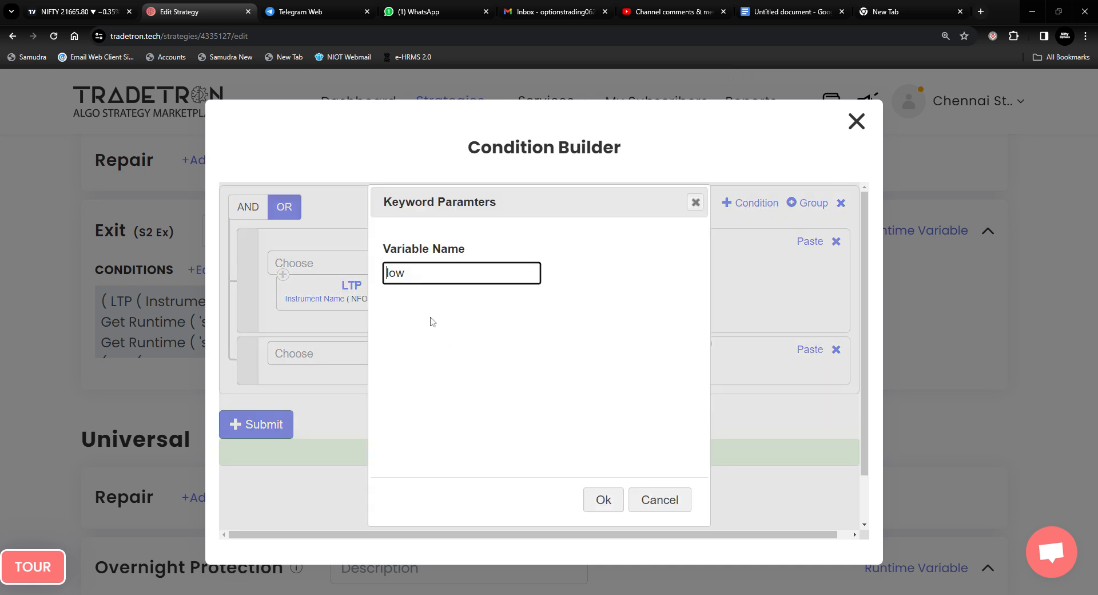
{"action": "left_click_drag", "start_coordinate": [408, 274], "coordinate": [355, 289]}
{"action": "type", "text": "high"}
{"action": "left_click", "coordinate": [604, 500]}
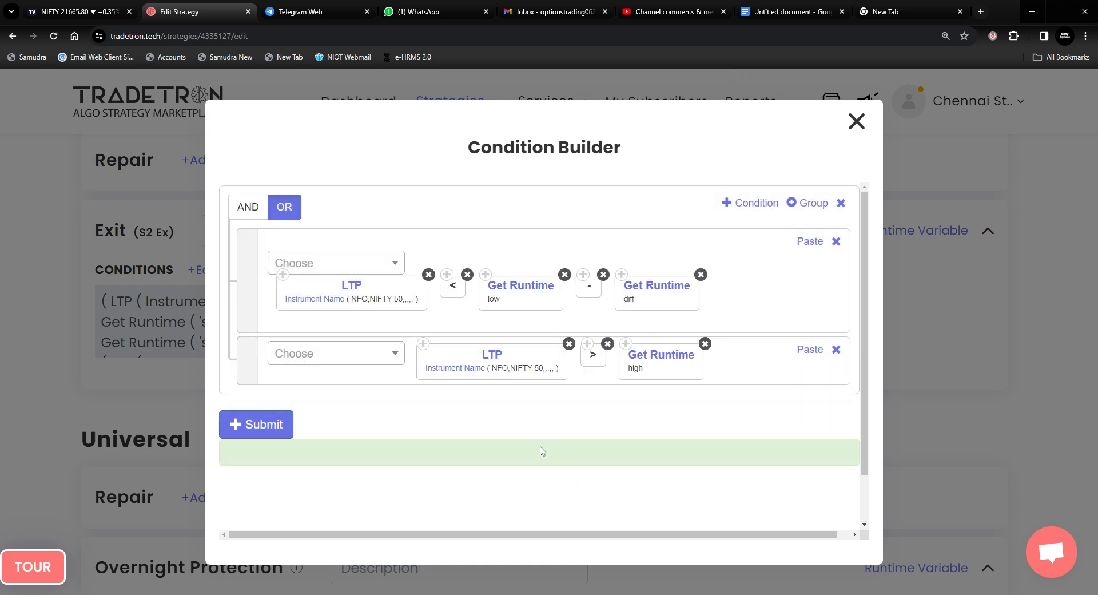
Submit the adapted Set 2 exit conditions and close the condition builder
{"action": "left_click", "coordinate": [247, 423]}
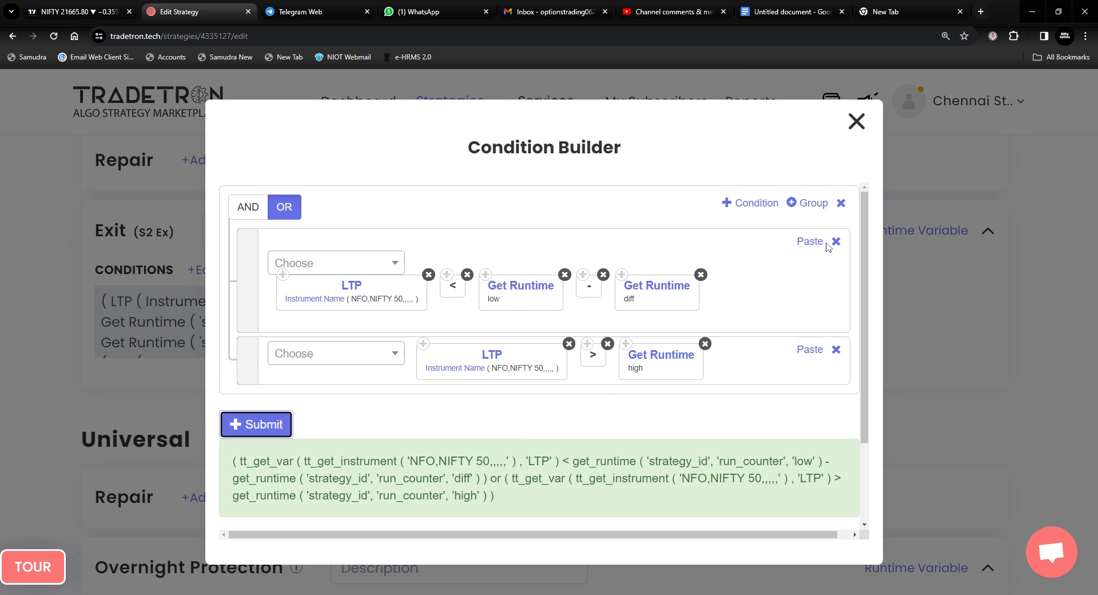
{"action": "left_click", "coordinate": [857, 121]}
Add a Universal Exit condition that starts with the Time keyword for NSE
{"action": "scroll", "coordinate": [611, 342], "scroll_direction": "down", "scroll_amount": 5}
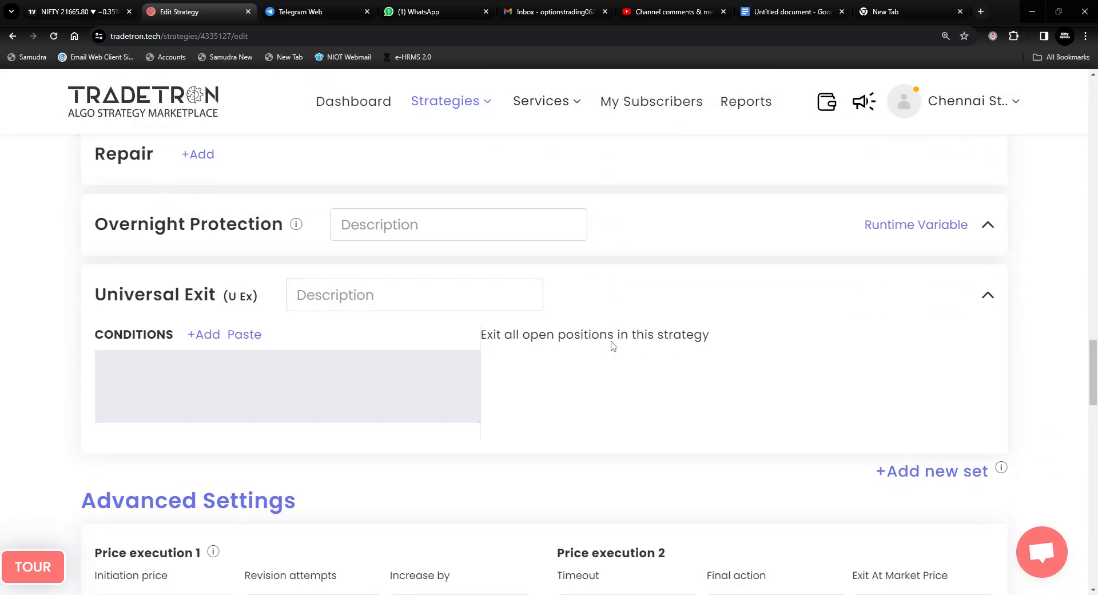
{"action": "left_click", "coordinate": [203, 337]}
{"action": "left_click", "coordinate": [309, 245]}
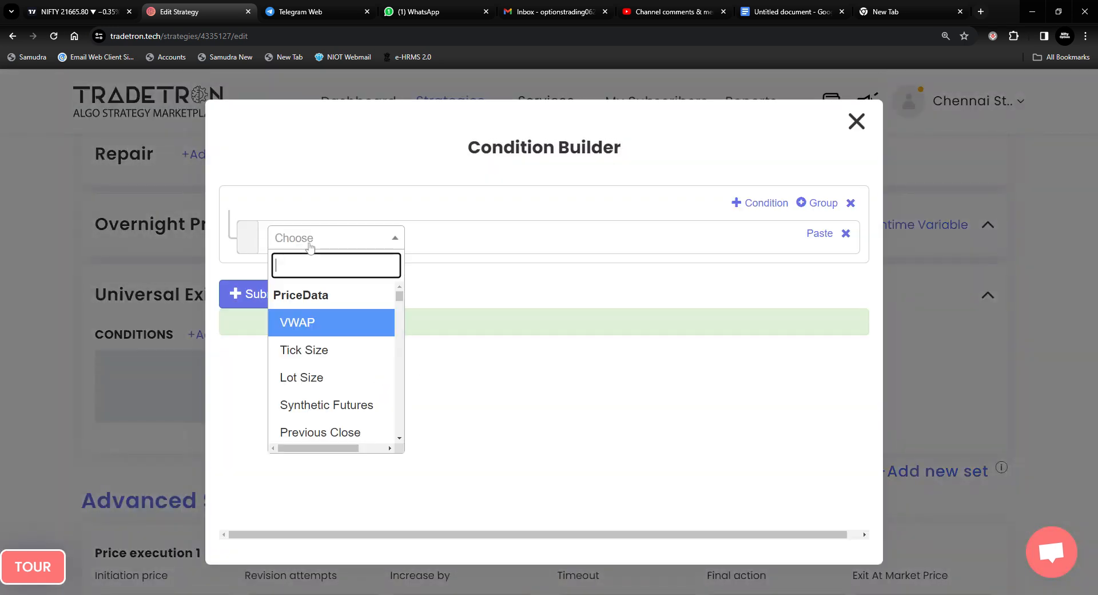
{"action": "type", "text": "time"}
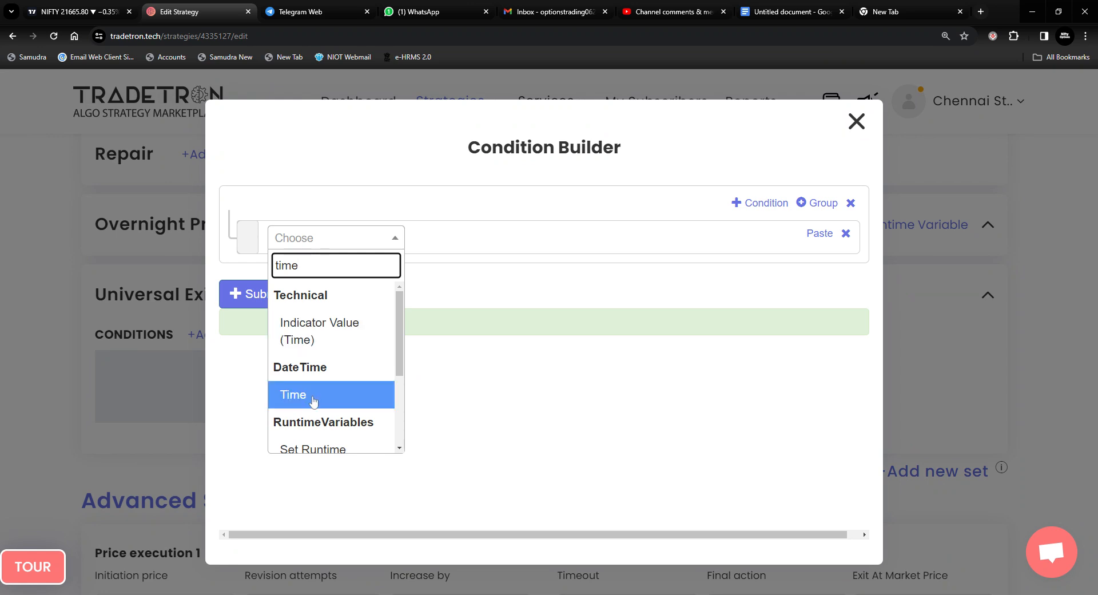
{"action": "left_click", "coordinate": [313, 400]}
{"action": "left_click", "coordinate": [608, 500]}
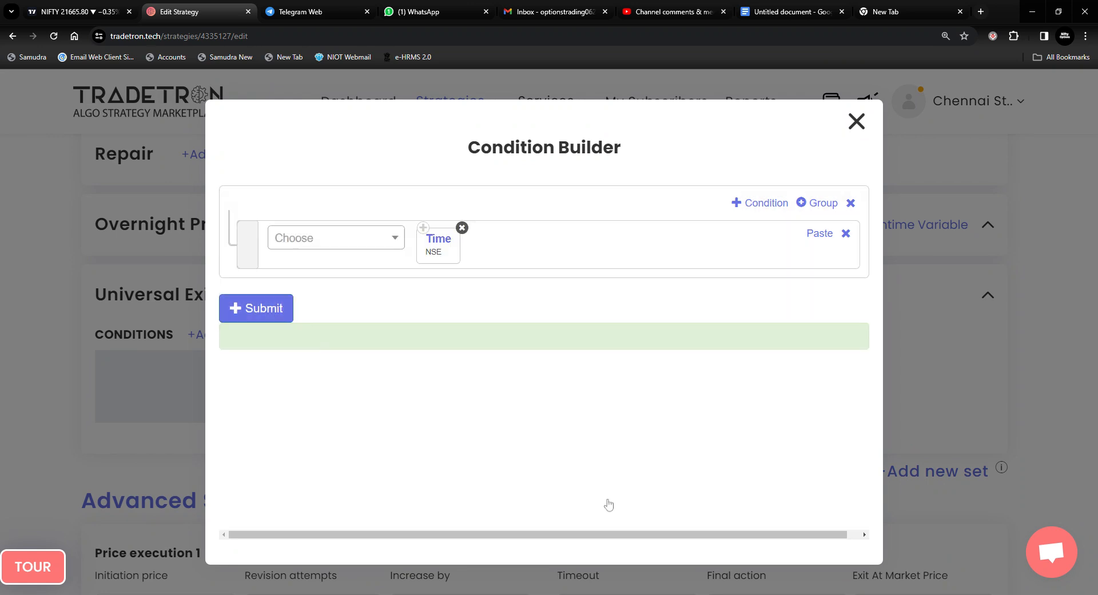
Complete the Universal Exit condition with >= and Number 1515, submit it and close the builder
{"action": "left_click", "coordinate": [328, 243]}
{"action": "type", "text": ">"}
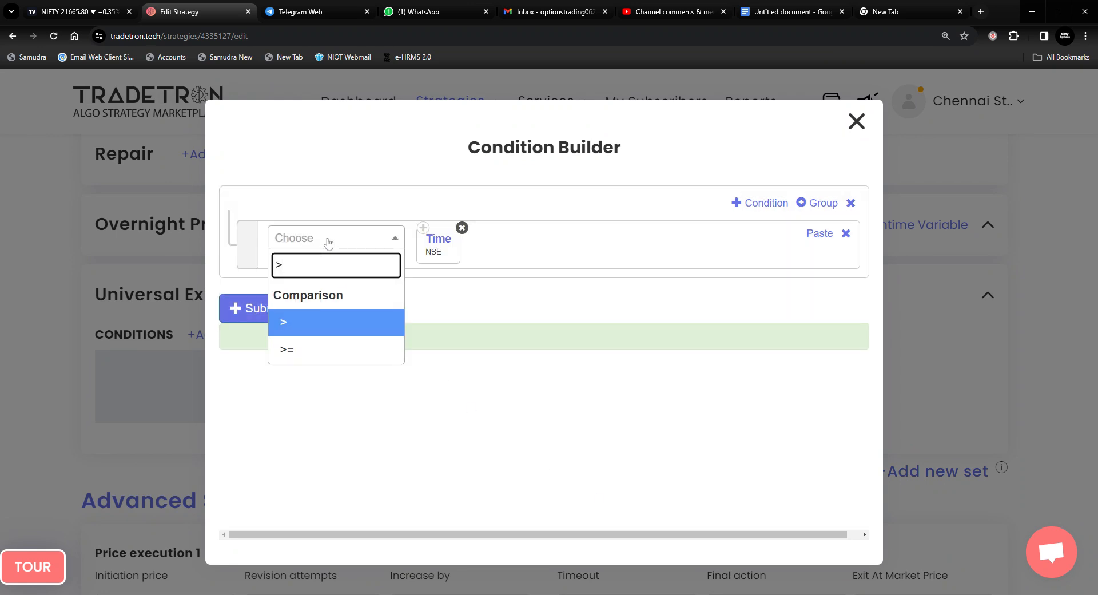
{"action": "left_click", "coordinate": [320, 358]}
{"action": "left_click", "coordinate": [320, 239]}
{"action": "type", "text": "num"}
{"action": "left_click", "coordinate": [316, 379]}
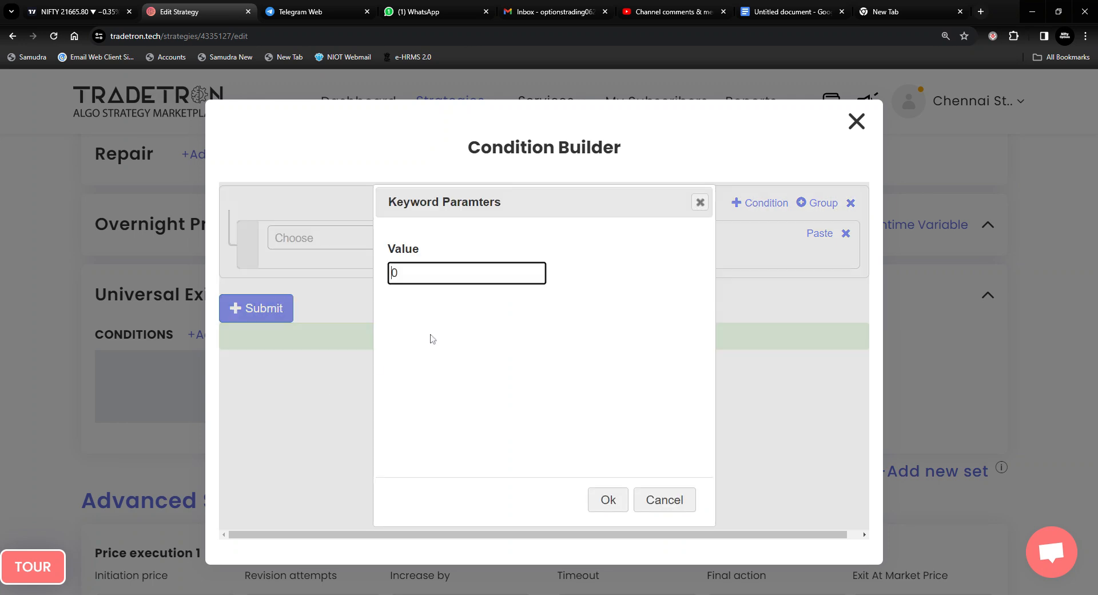
{"action": "key", "text": "Delete"}
{"action": "type", "text": "1515"}
{"action": "left_click", "coordinate": [611, 502]}
{"action": "left_click", "coordinate": [278, 309]}
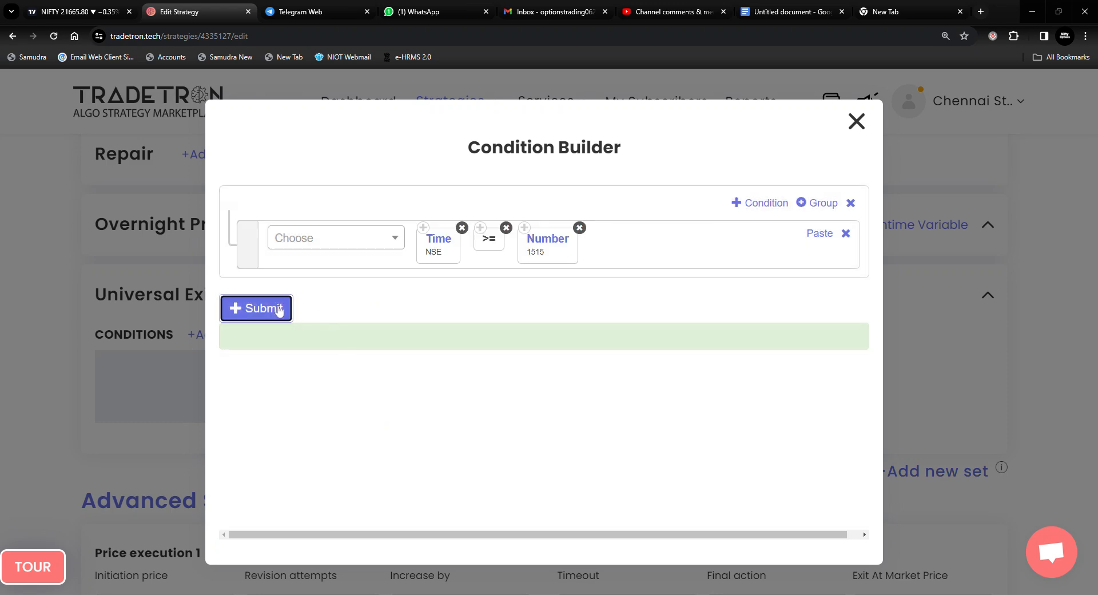
{"action": "left_click", "coordinate": [856, 121]}
In the advanced settings, set reactivation on exit to 6 hours and the condition check frequency to Check continuously
{"action": "scroll", "coordinate": [558, 354], "scroll_direction": "down", "scroll_amount": 5}
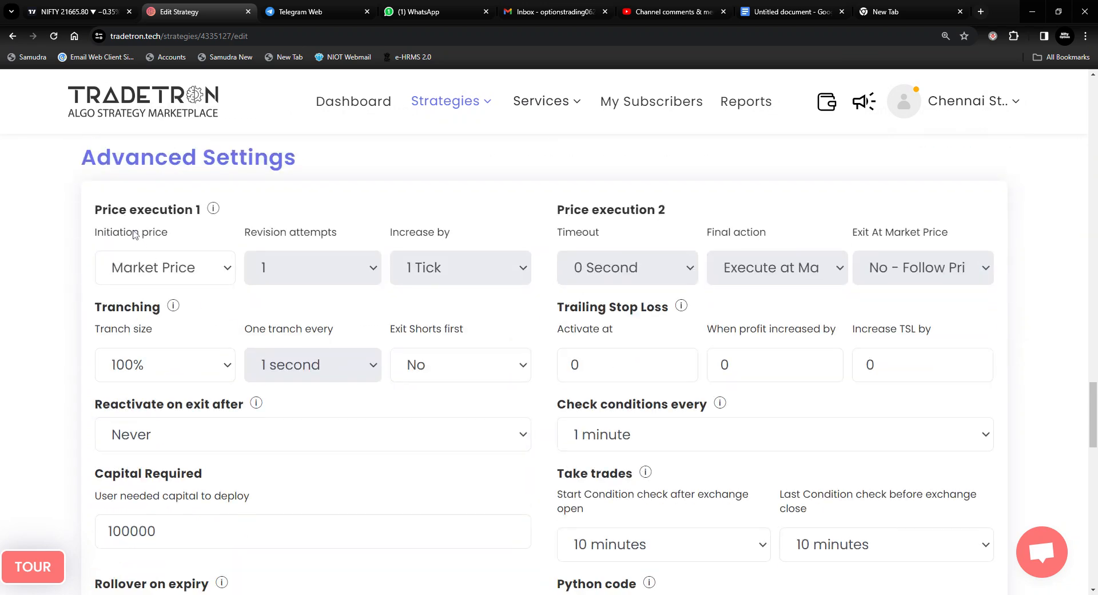
{"action": "scroll", "coordinate": [401, 354], "scroll_direction": "down", "scroll_amount": 1}
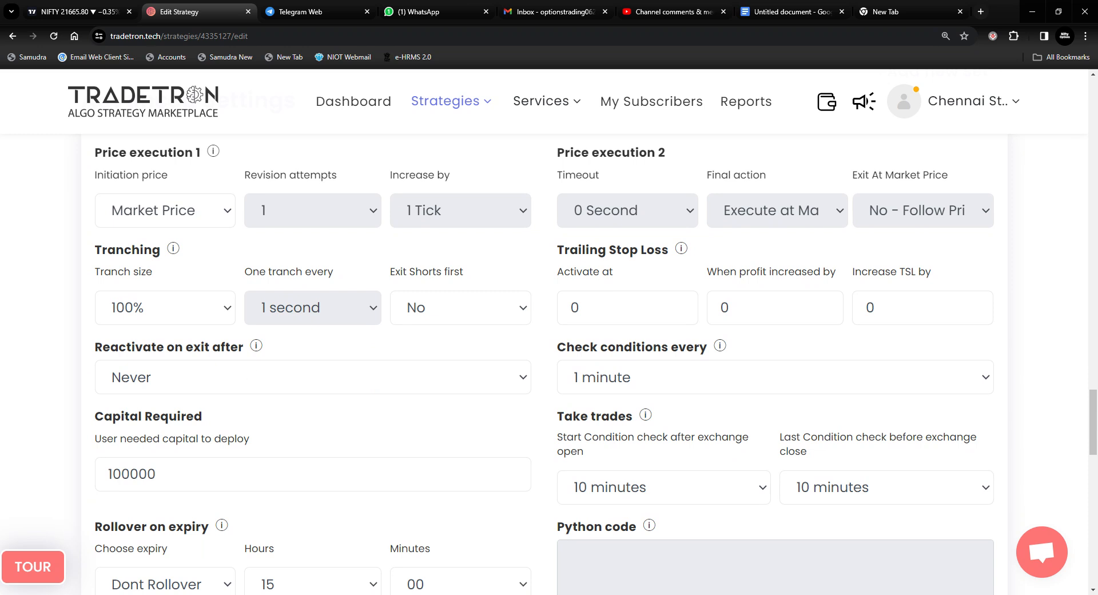
{"action": "left_click", "coordinate": [230, 396]}
{"action": "left_click_drag", "start_coordinate": [552, 347], "coordinate": [679, 347]}
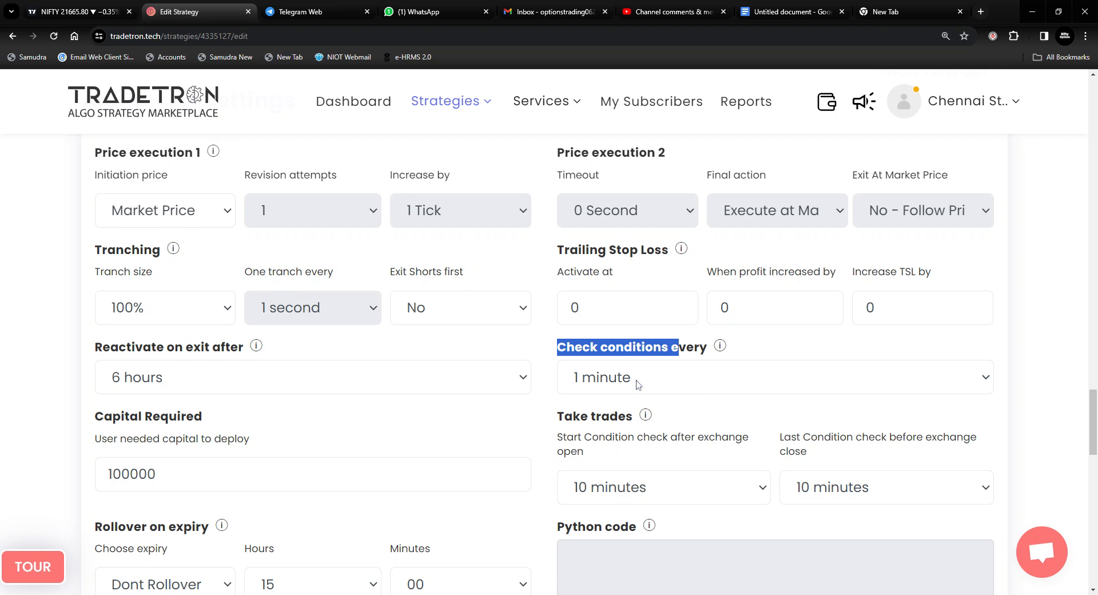
{"action": "left_click", "coordinate": [629, 361]}
{"action": "left_click", "coordinate": [601, 142]}
{"action": "left_click", "coordinate": [521, 413]}
Set the start of condition checks after exchange open to 1 minute
{"action": "scroll", "coordinate": [687, 410], "scroll_direction": "down", "scroll_amount": 3}
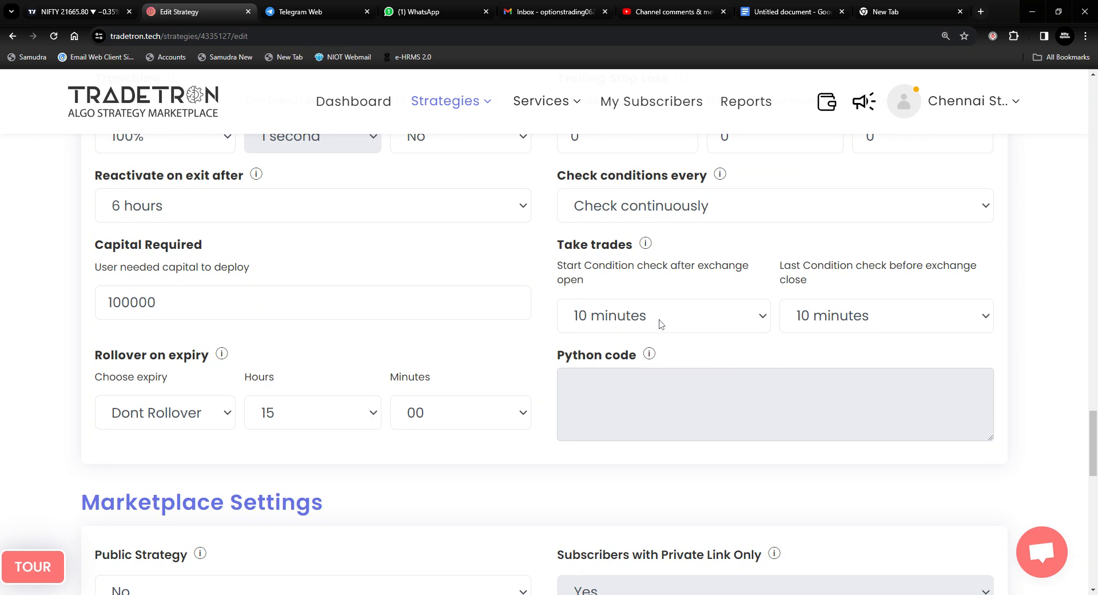
{"action": "left_click", "coordinate": [646, 288]}
{"action": "scroll", "coordinate": [678, 328], "scroll_direction": "up", "scroll_amount": 3}
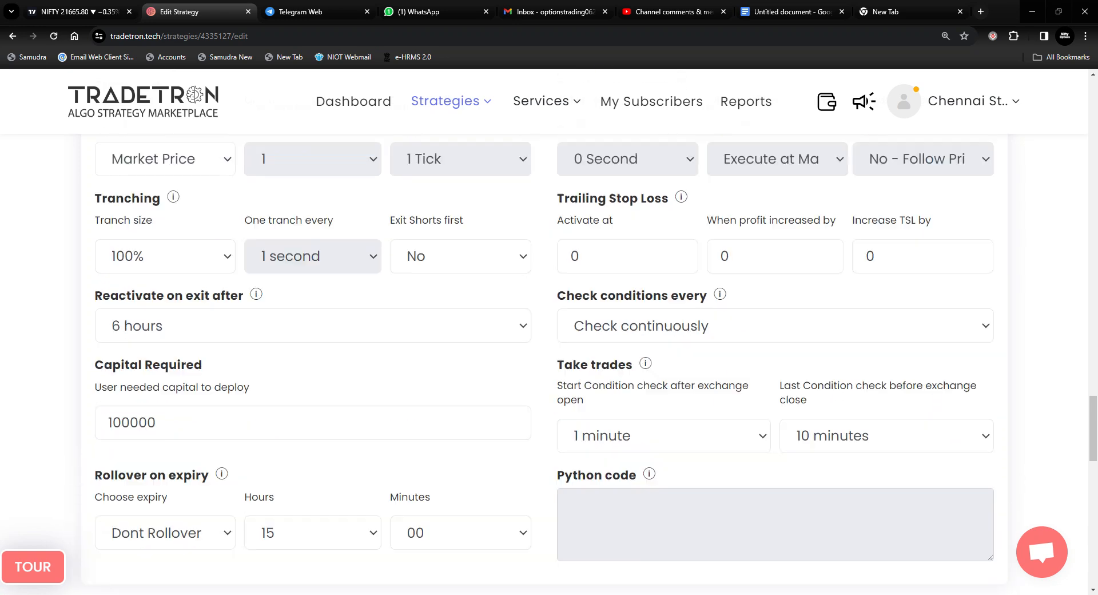
{"action": "scroll", "coordinate": [807, 458], "scroll_direction": "down", "scroll_amount": 1}
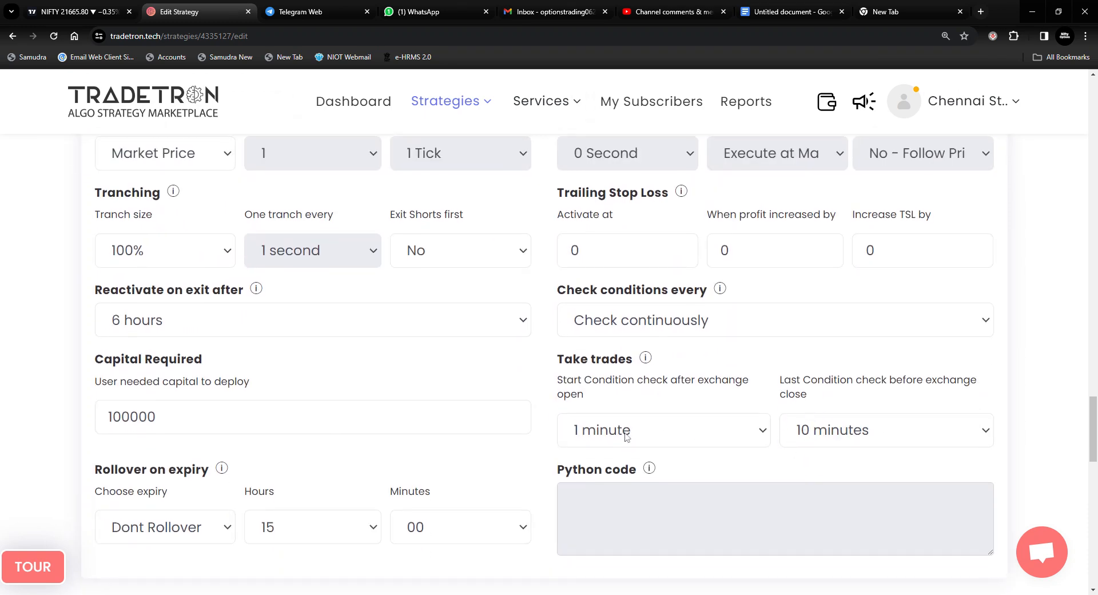
Save the updated strategy and deploy it for paper trading with a 1x multiplier
{"action": "scroll", "coordinate": [626, 437], "scroll_direction": "down", "scroll_amount": 1}
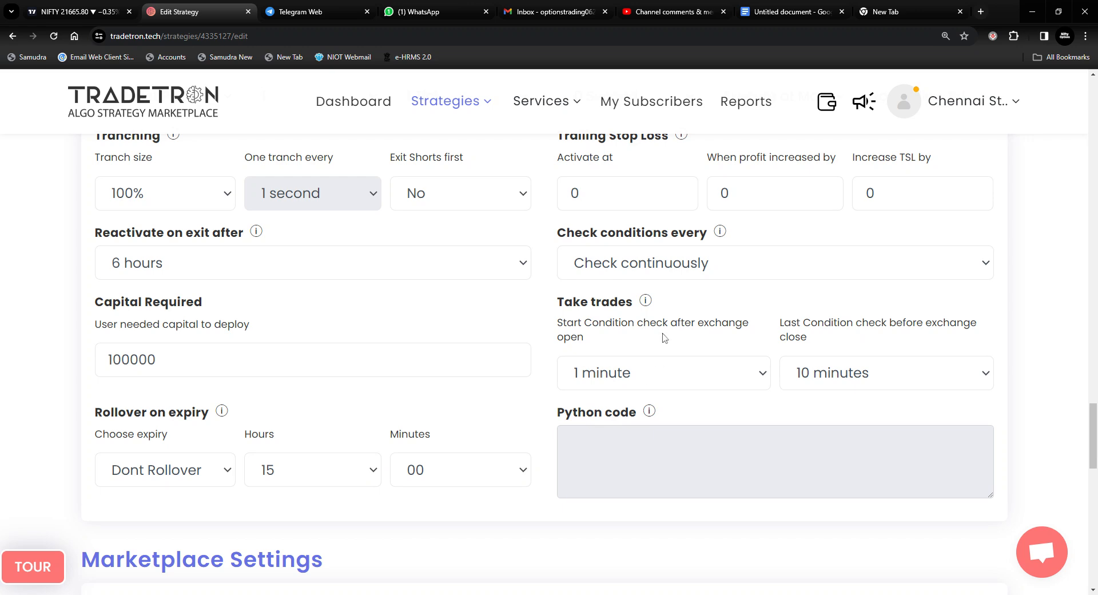
{"action": "scroll", "coordinate": [513, 313], "scroll_direction": "down", "scroll_amount": 4}
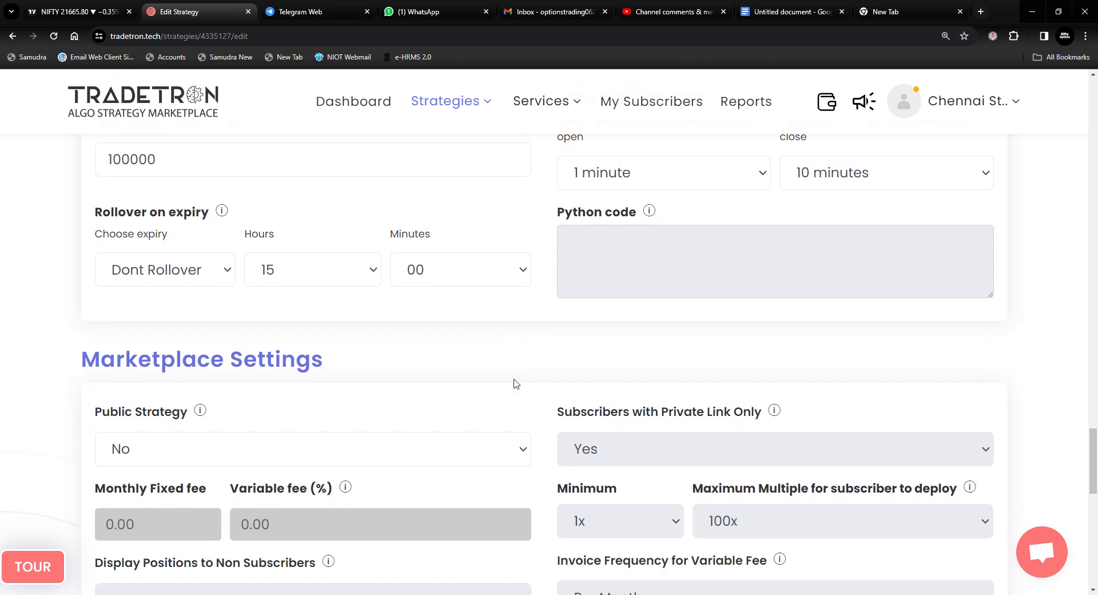
{"action": "scroll", "coordinate": [423, 354], "scroll_direction": "down", "scroll_amount": 7}
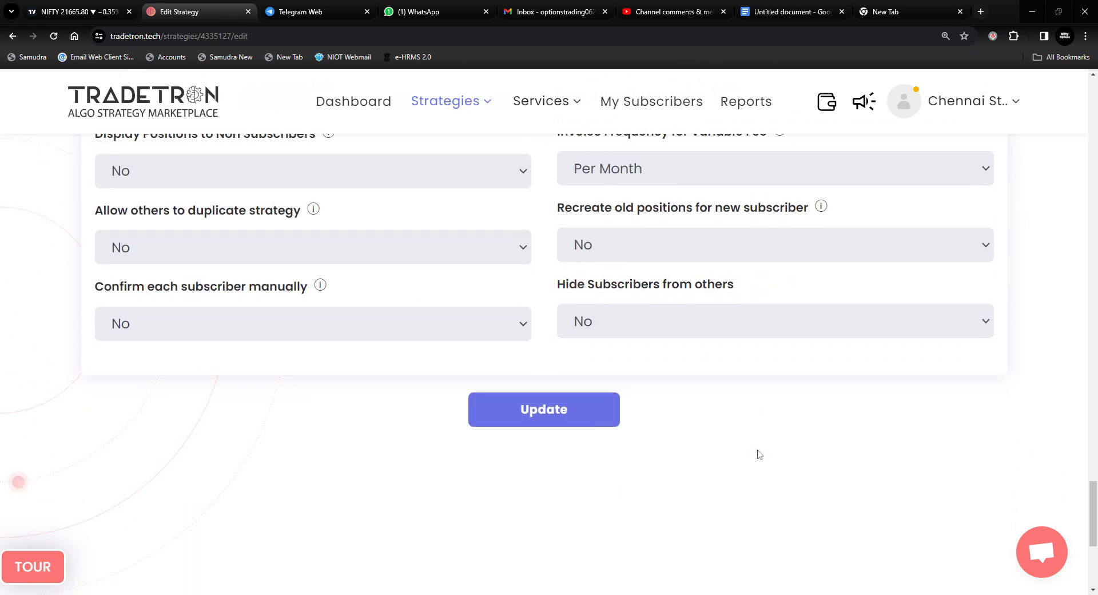
{"action": "left_click", "coordinate": [524, 410]}
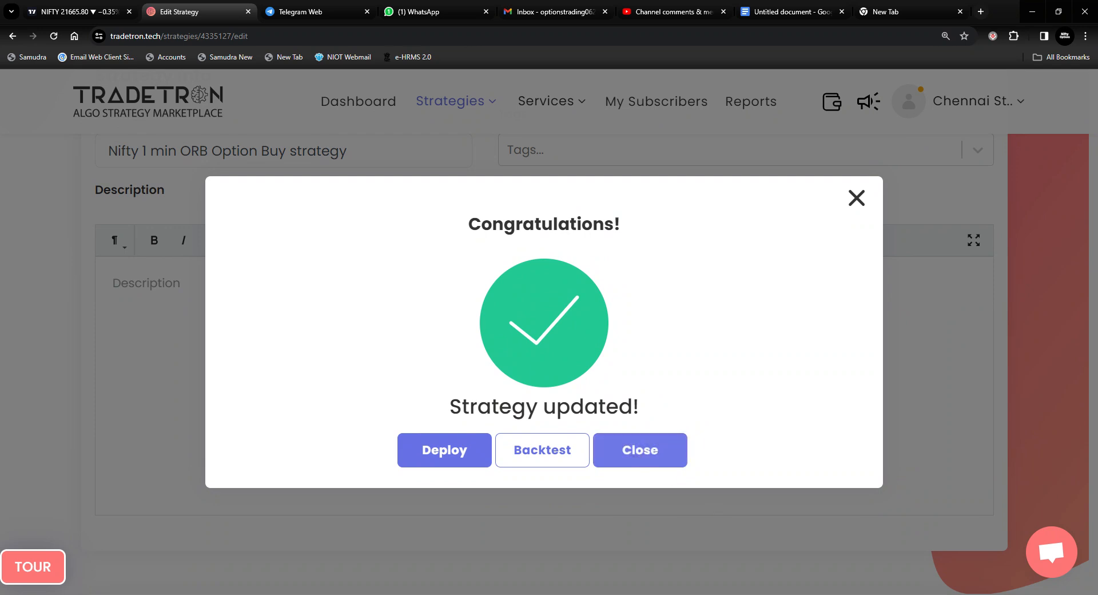
{"action": "left_click", "coordinate": [439, 453]}
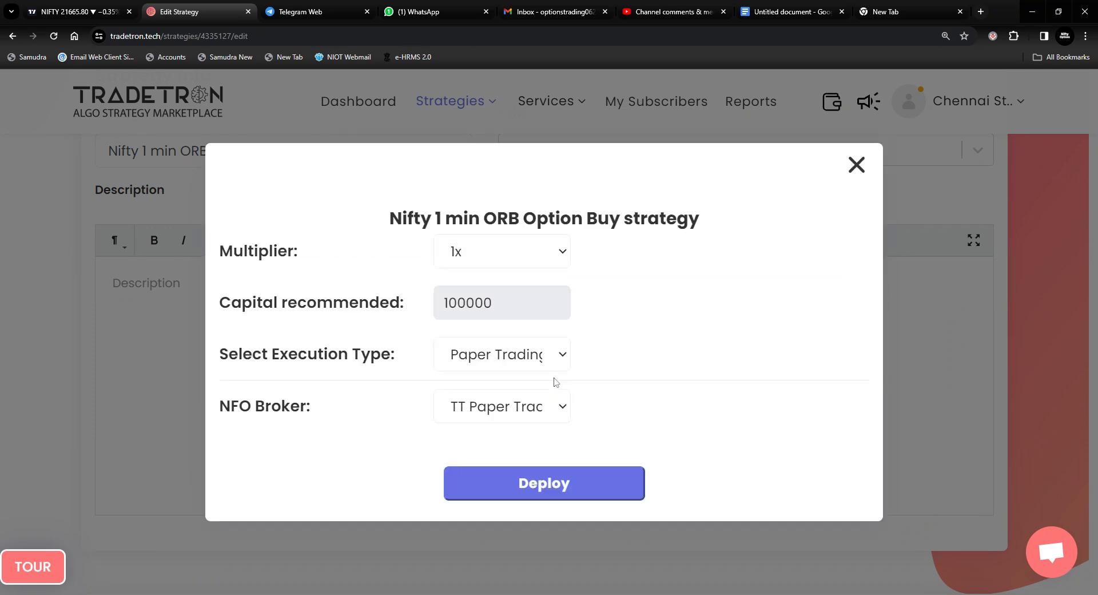
{"action": "left_click", "coordinate": [544, 485]}
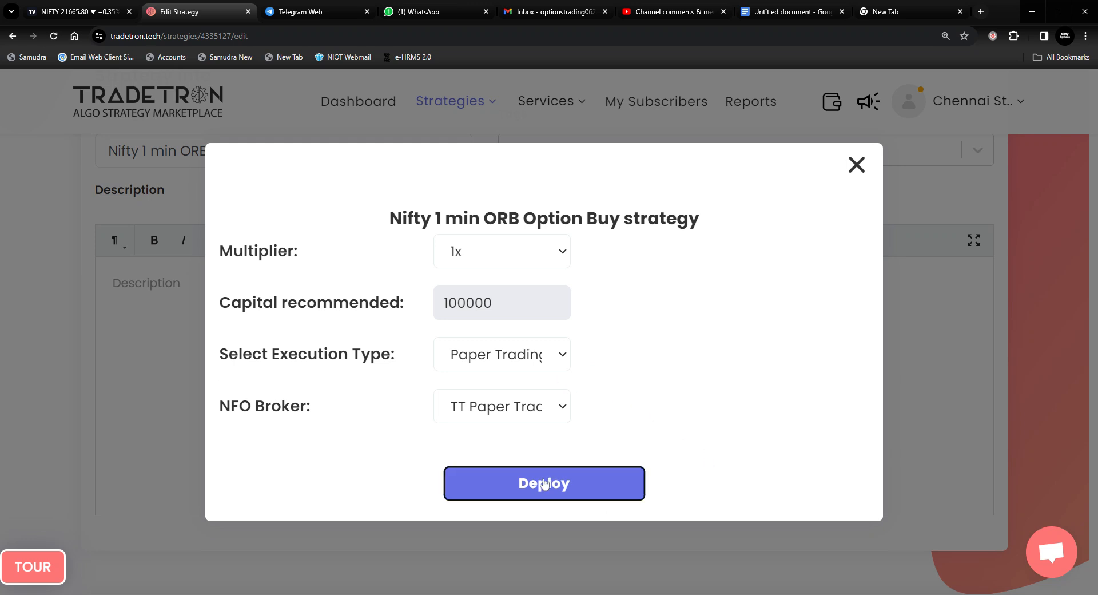